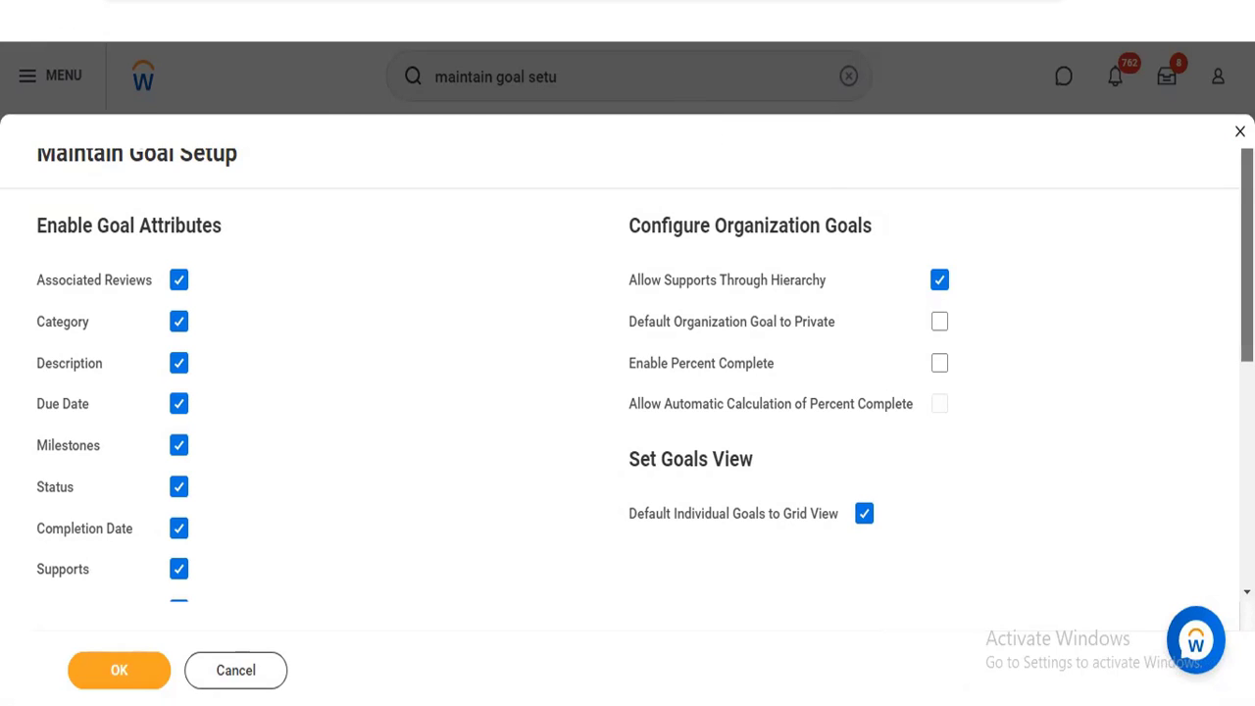
Enable percent complete for organization goals and allow its automatic calculation
scroll(627, 372, "down", 3)
scroll(627, 372, "down", 2)
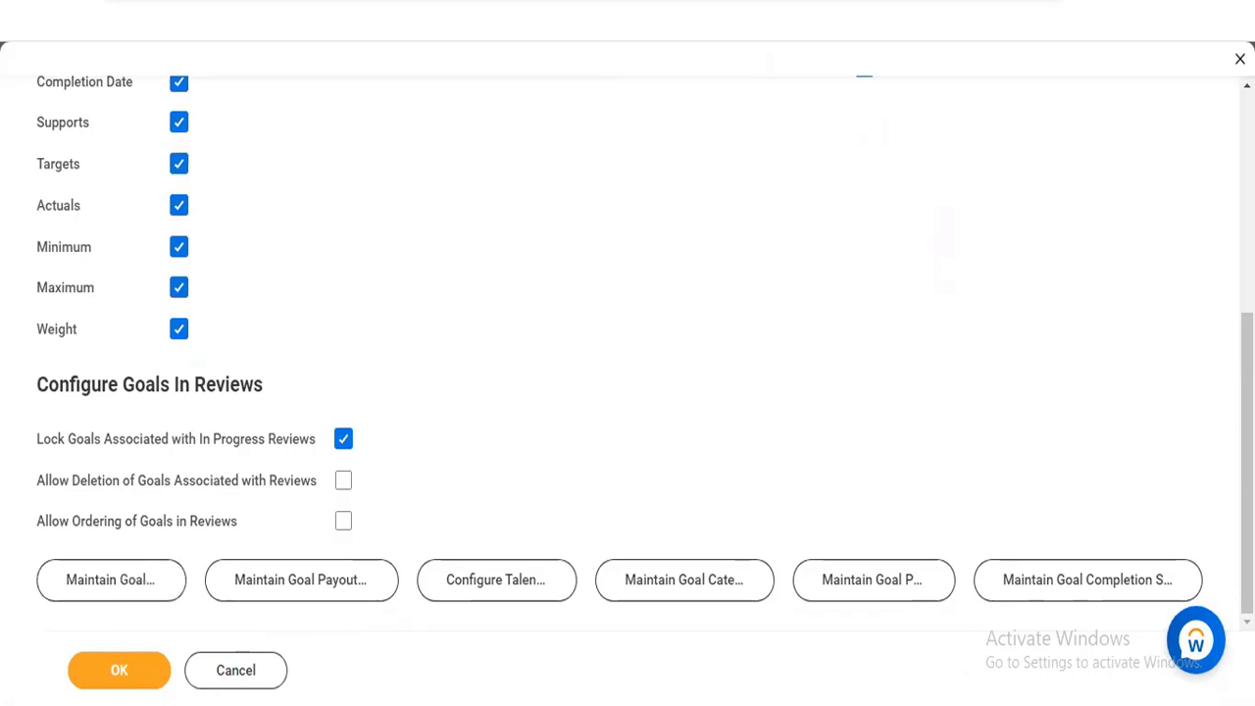
scroll(537, 453, "up", 5)
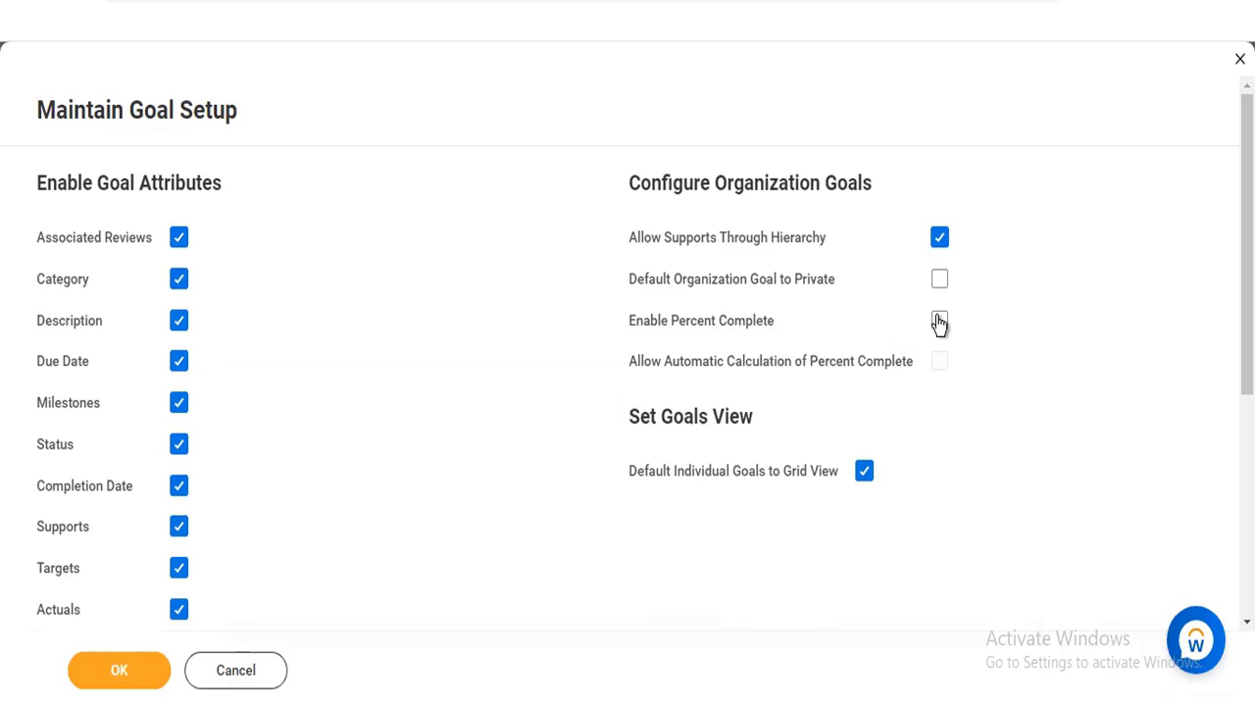
mouse_move(756, 325)
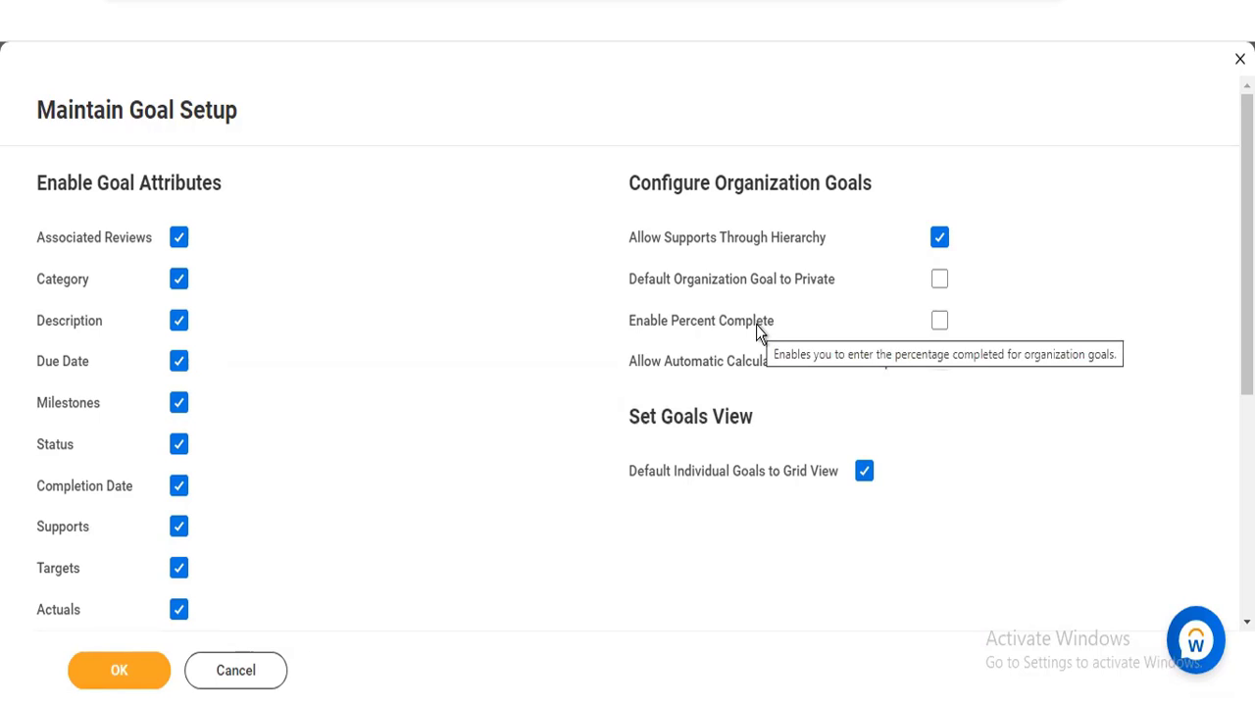
left_click(941, 325)
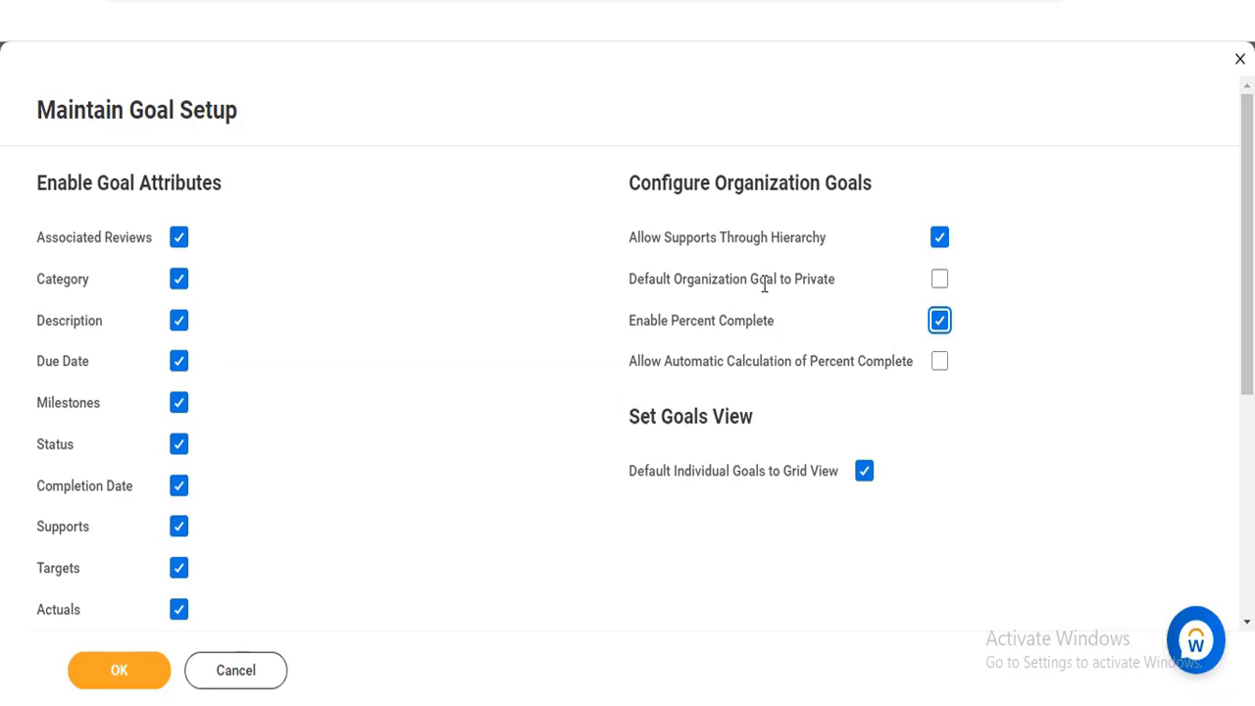
mouse_move(791, 280)
mouse_move(892, 372)
left_click(942, 362)
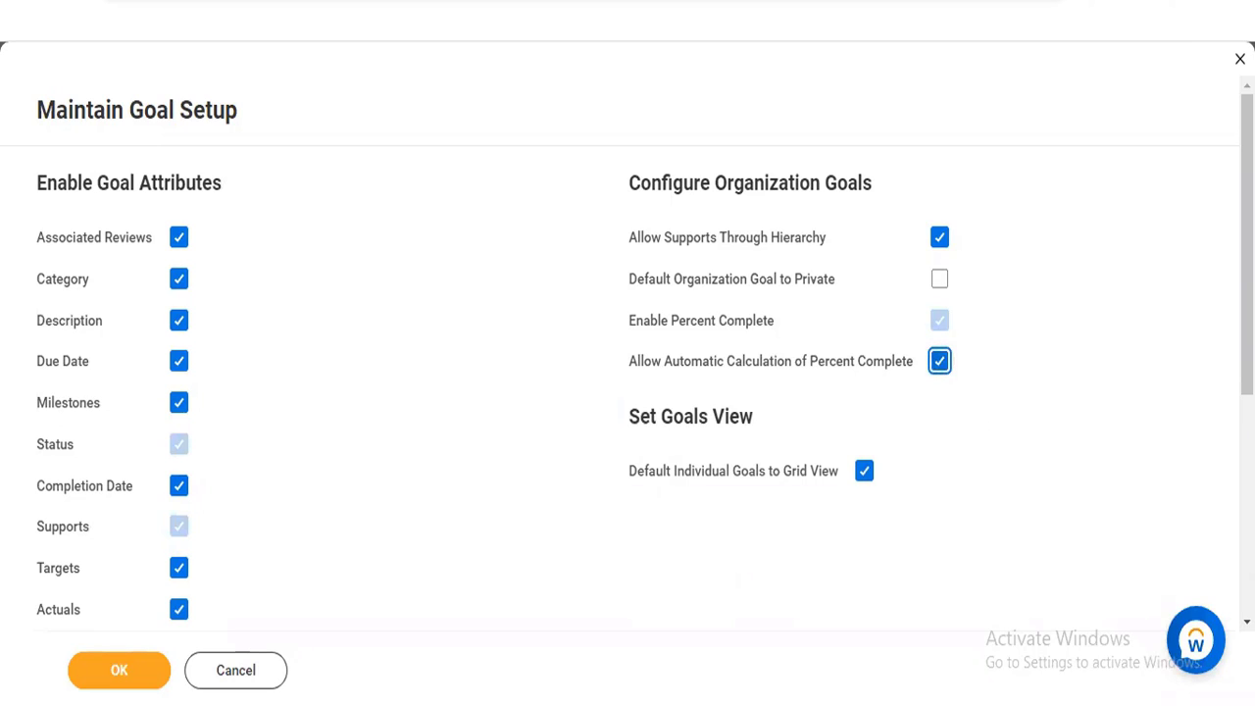
Open the goal units maintenance task from the goal setup page, discarding the unsaved setup changes
left_click_drag(1245, 284, 1246, 504)
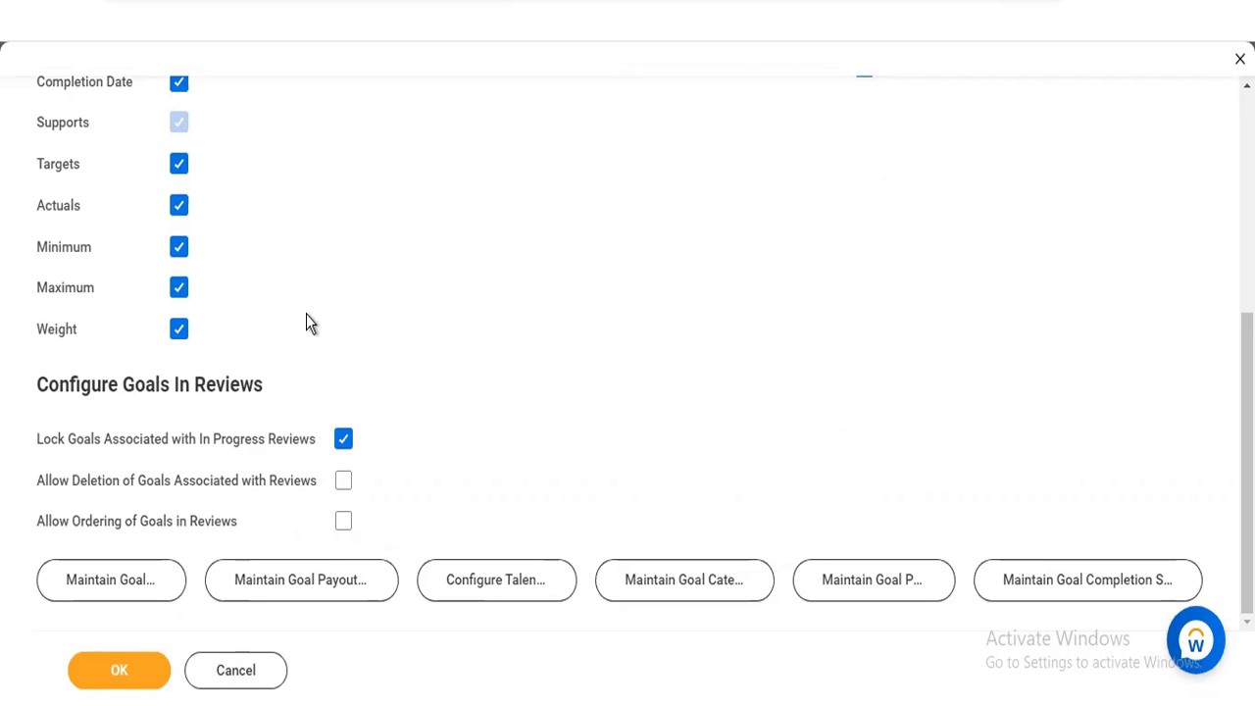
scroll(1097, 497, "up", 1)
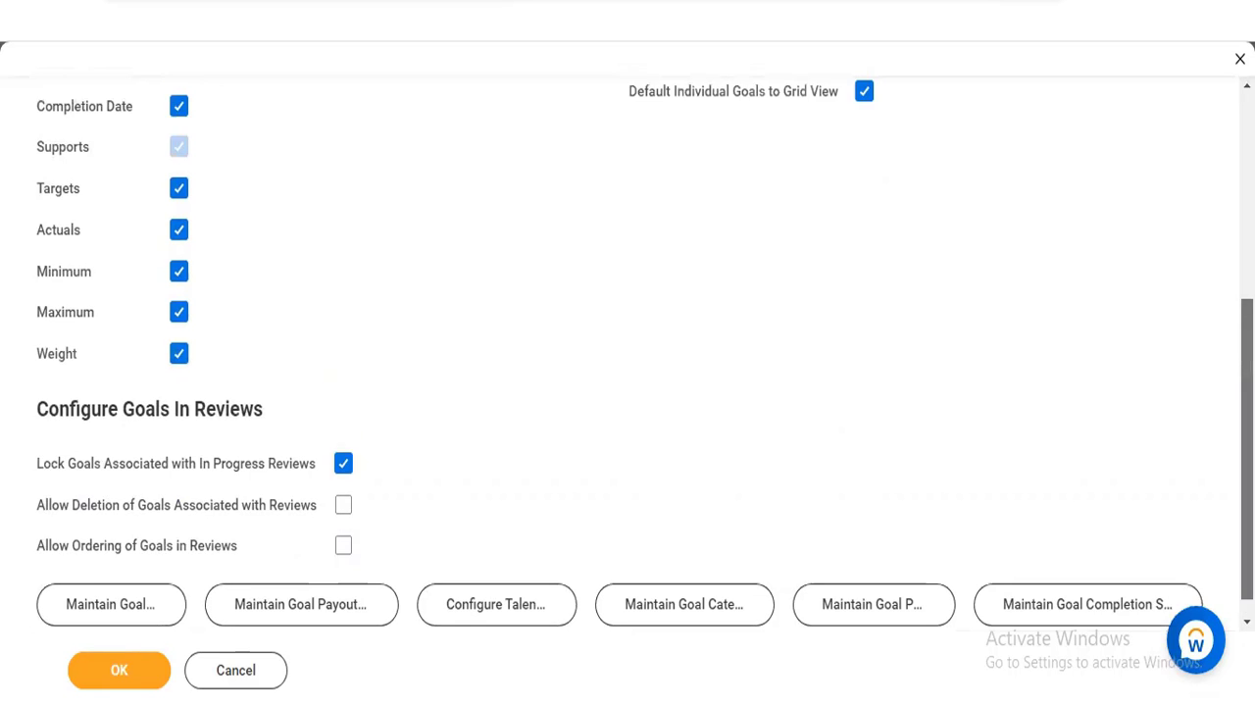
scroll(1052, 368, "up", 4)
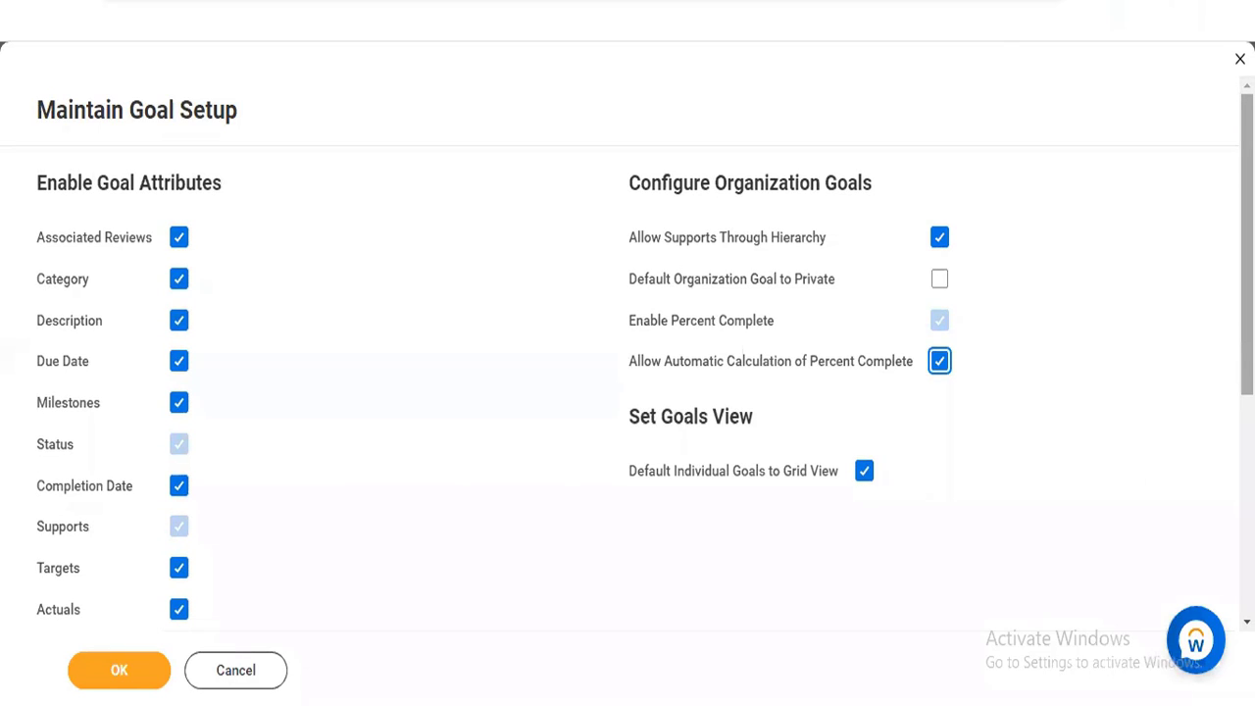
scroll(628, 367, "down", 5)
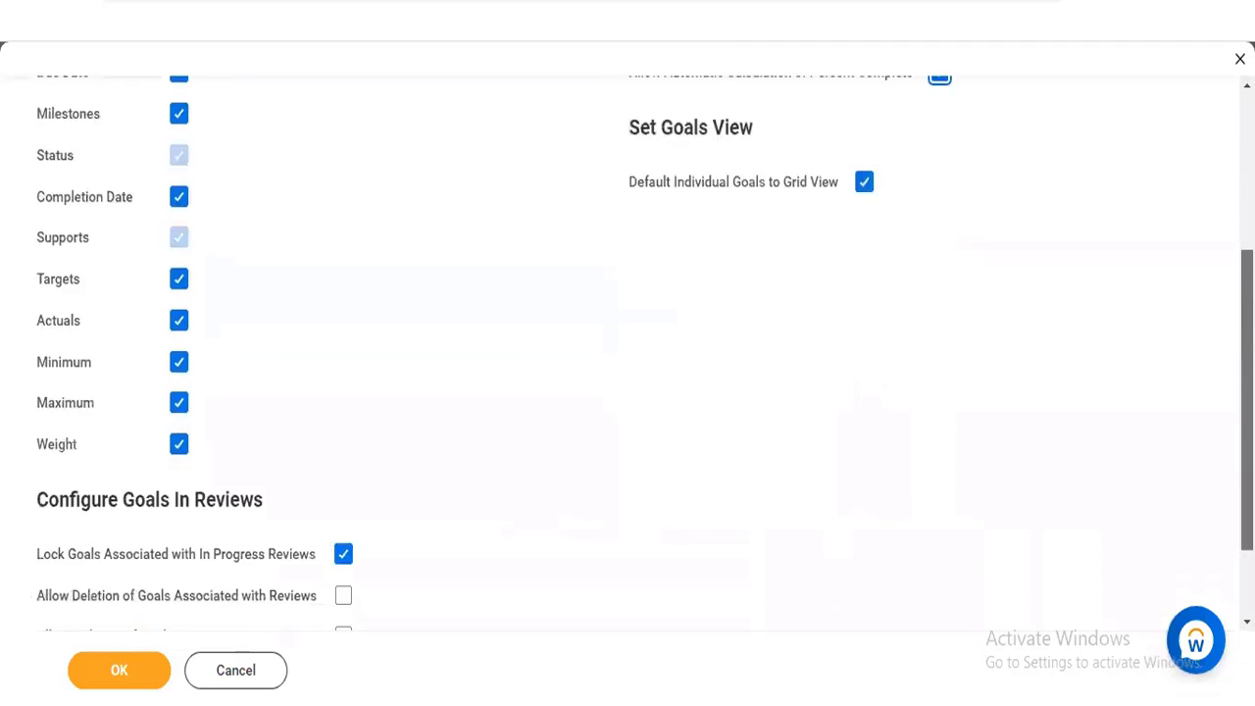
scroll(628, 367, "down", 1)
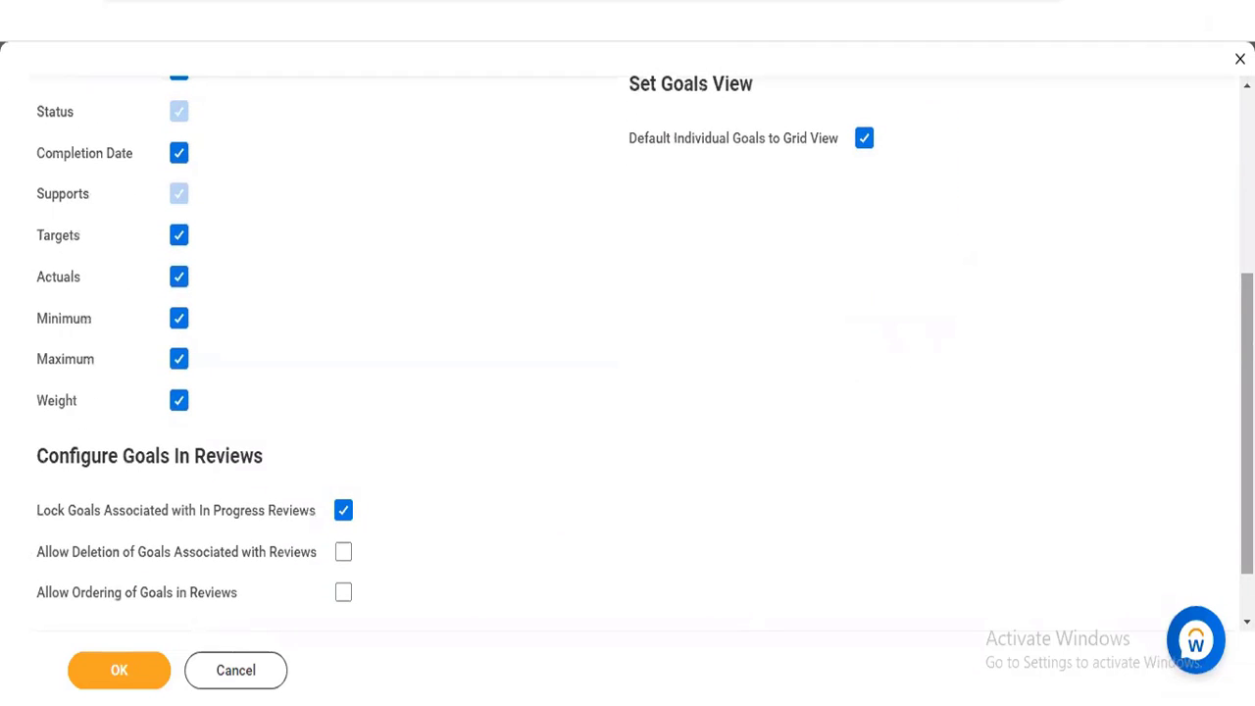
scroll(628, 366, "down", 1)
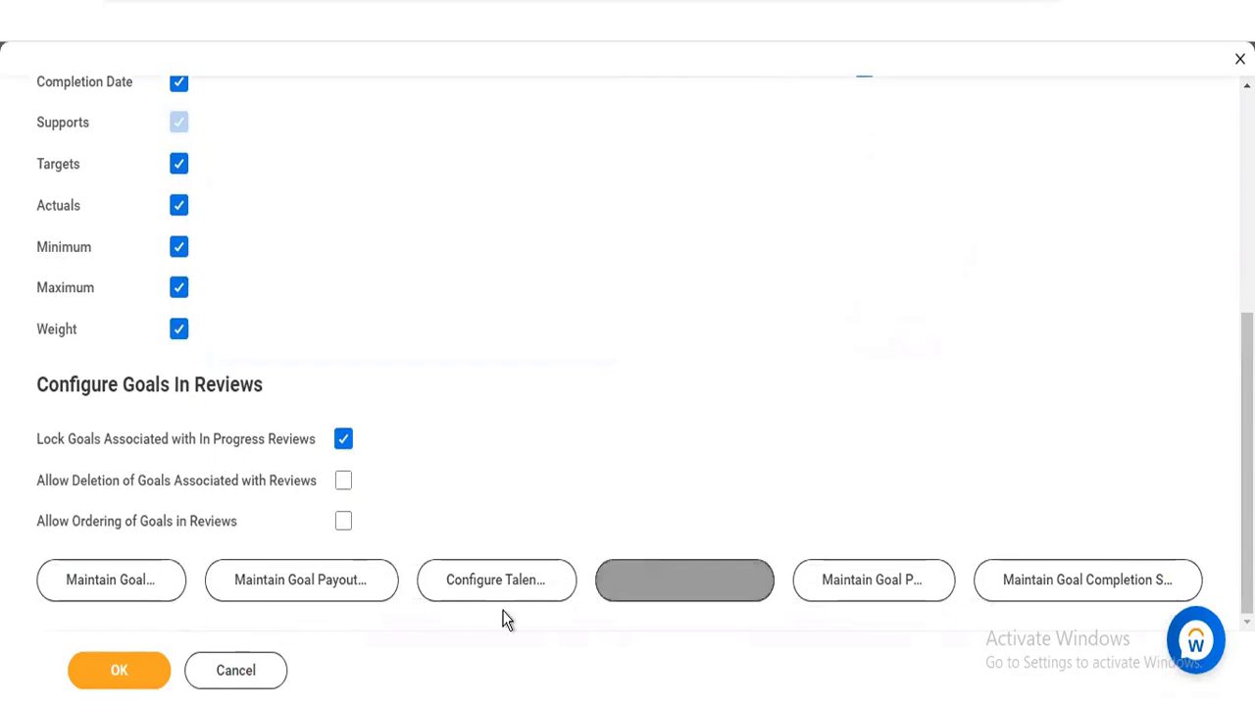
left_click(118, 578)
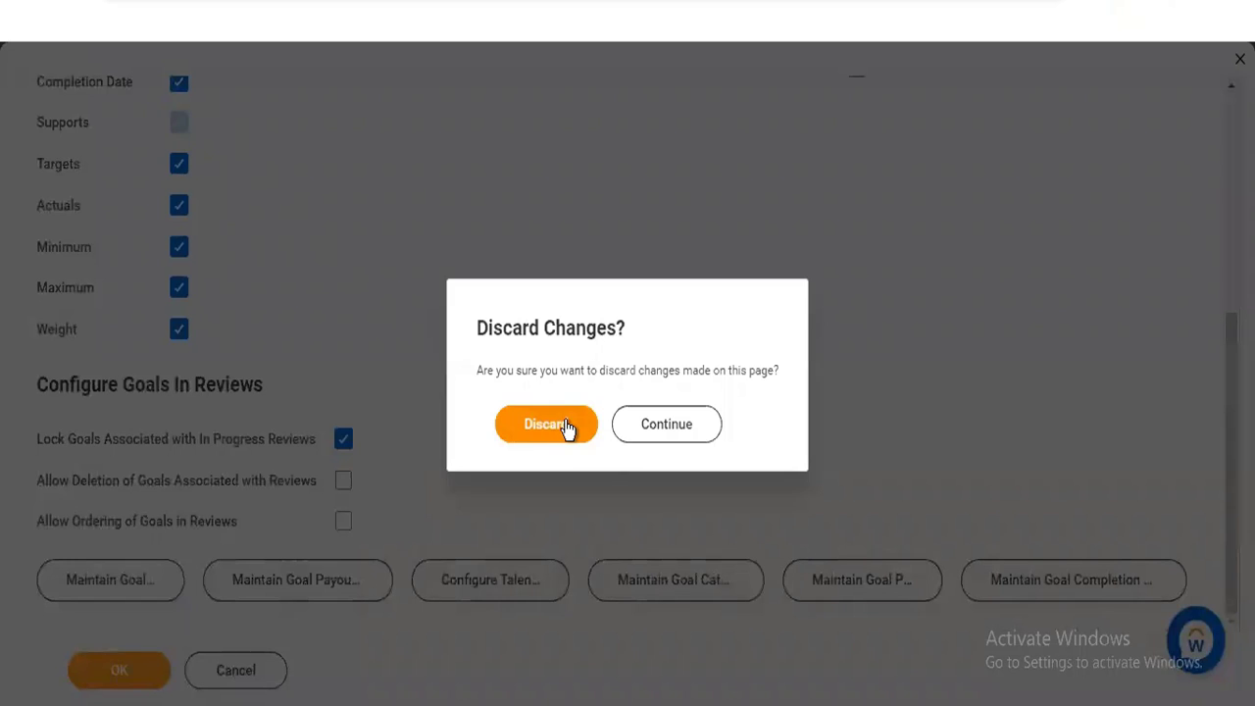
left_click(568, 428)
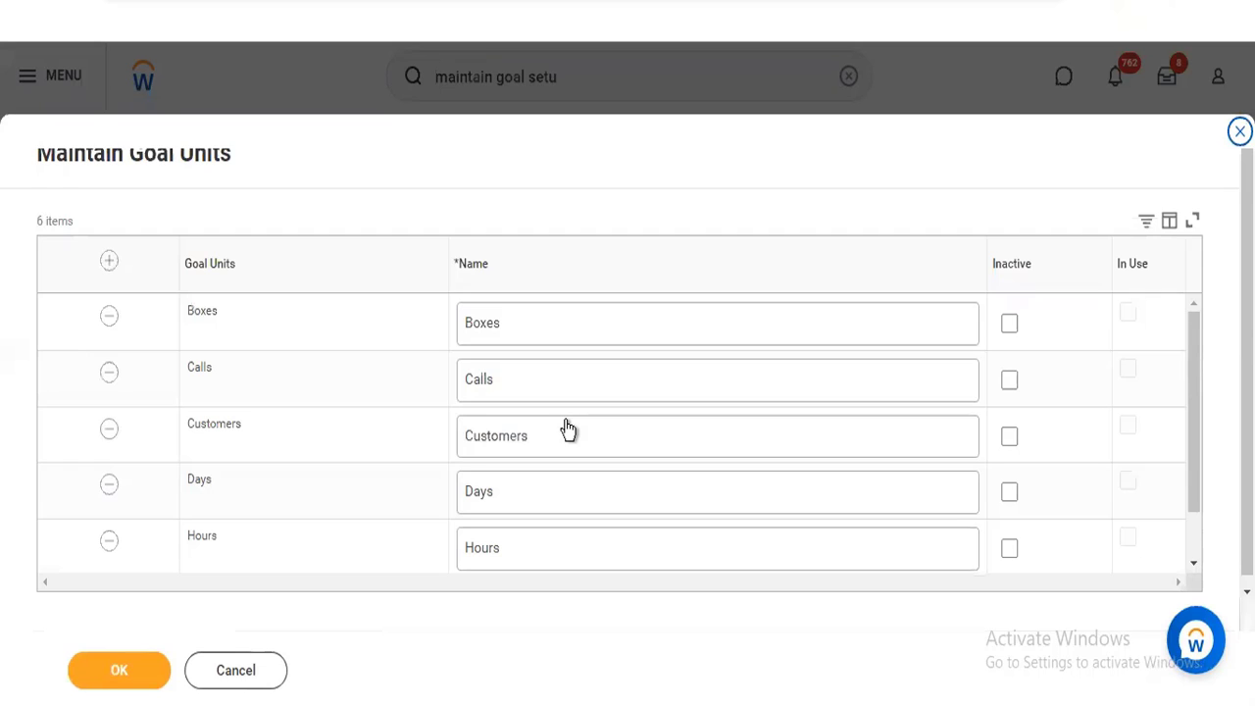
Add a blank row to the goal units table, leaving the Boxes unit active
left_click_drag(1190, 417, 1191, 486)
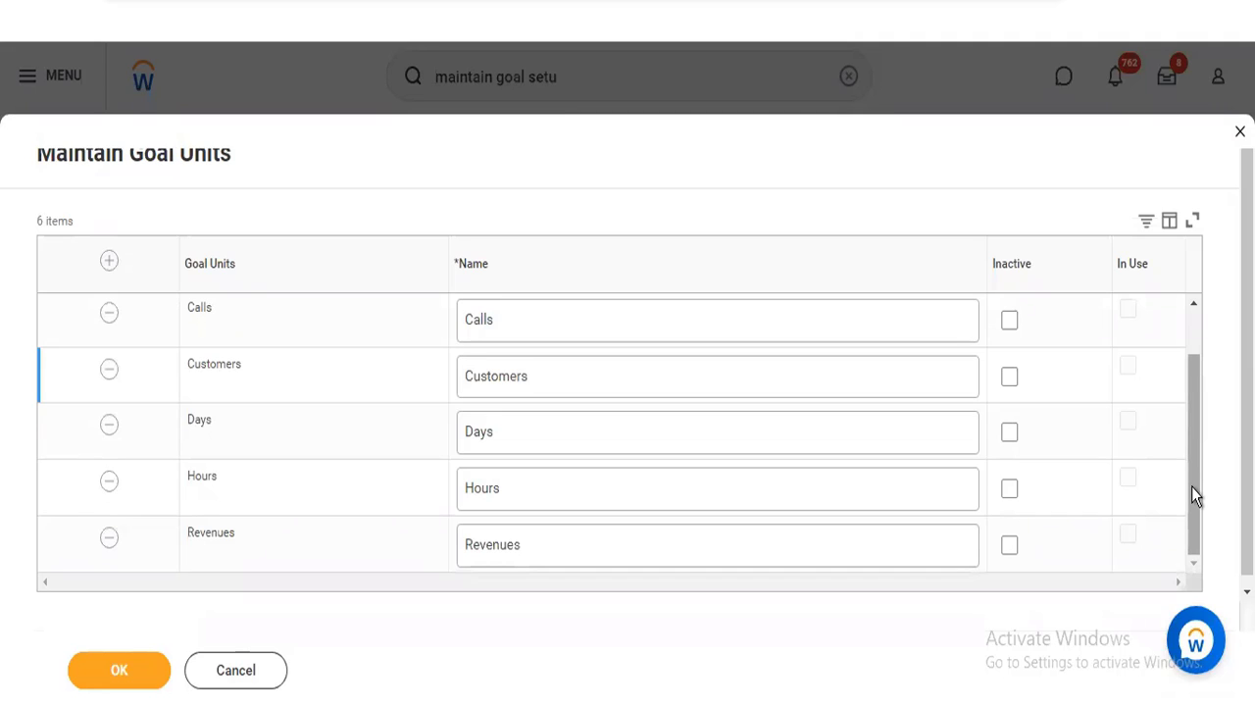
left_click_drag(1192, 487, 1196, 353)
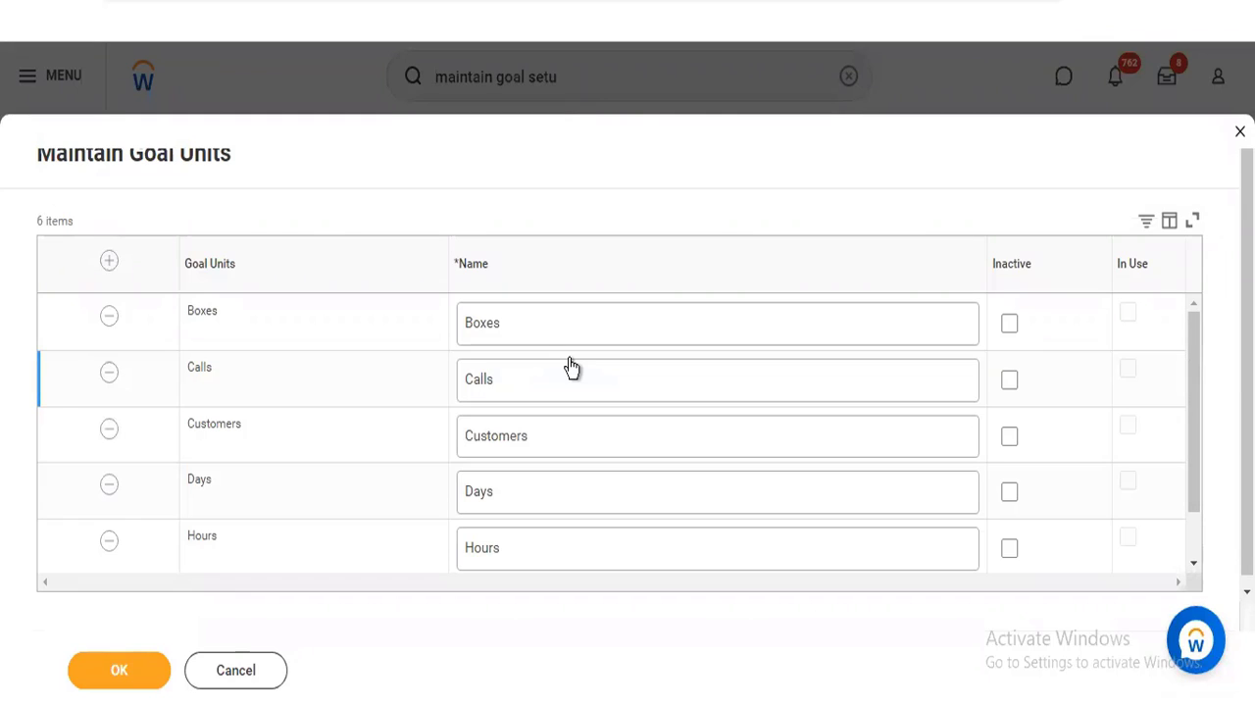
left_click(111, 263)
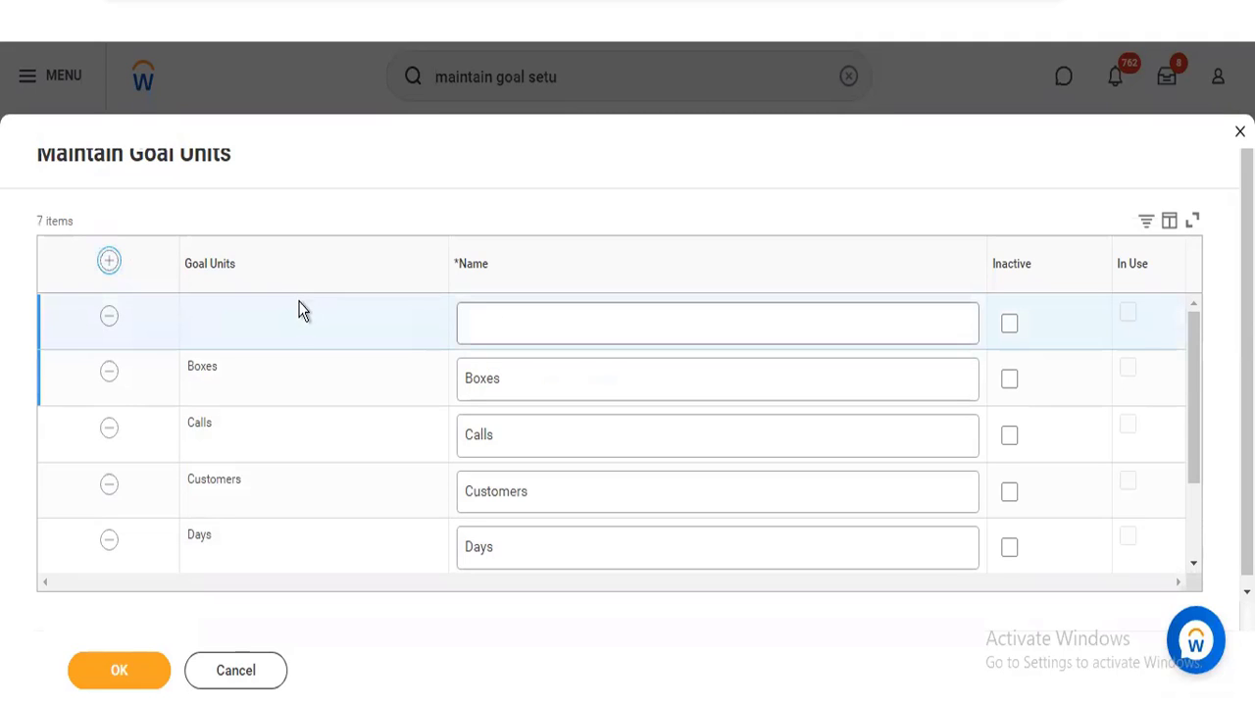
left_click(486, 312)
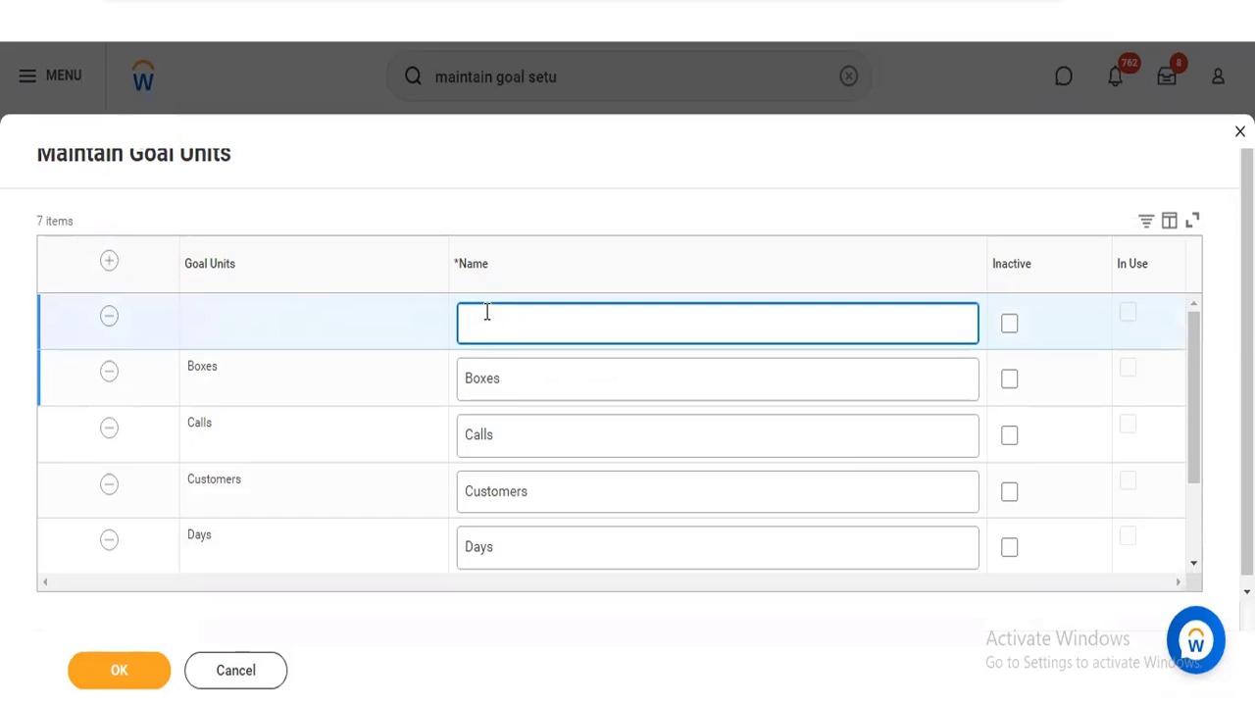
left_click(1009, 381)
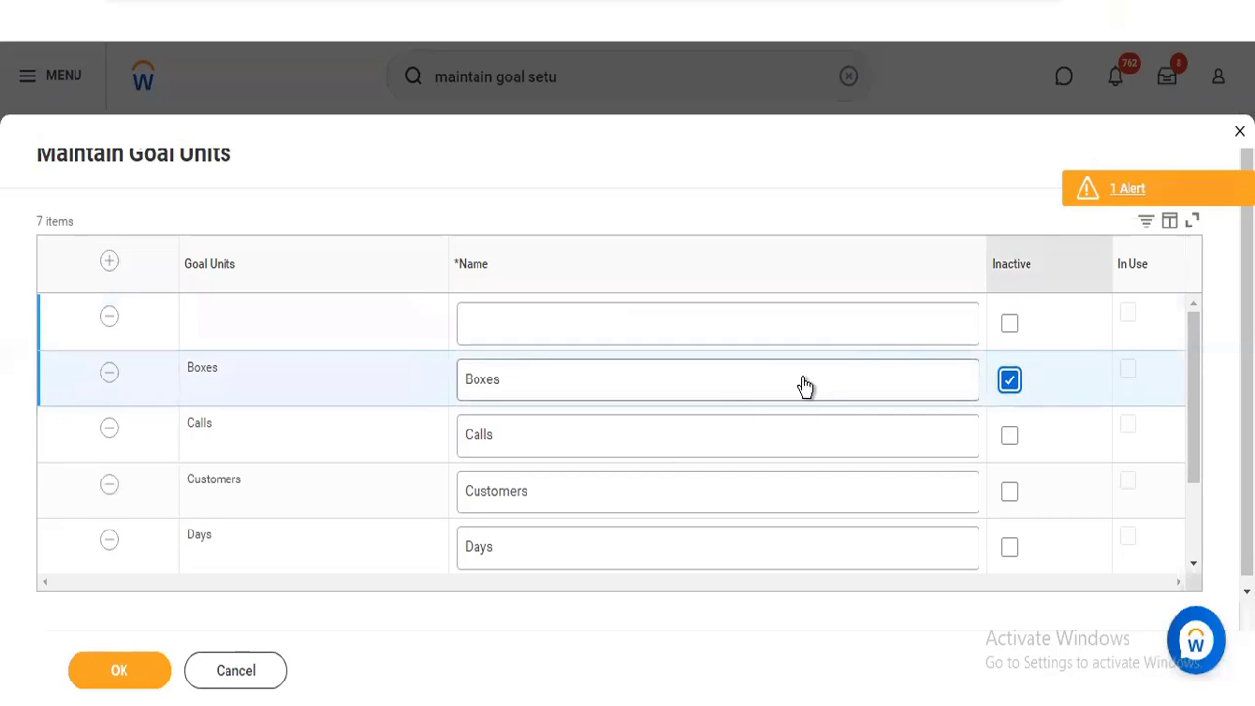
left_click(1009, 382)
Name the new goal unit Client Meetings and submit the goal units
left_click(520, 330)
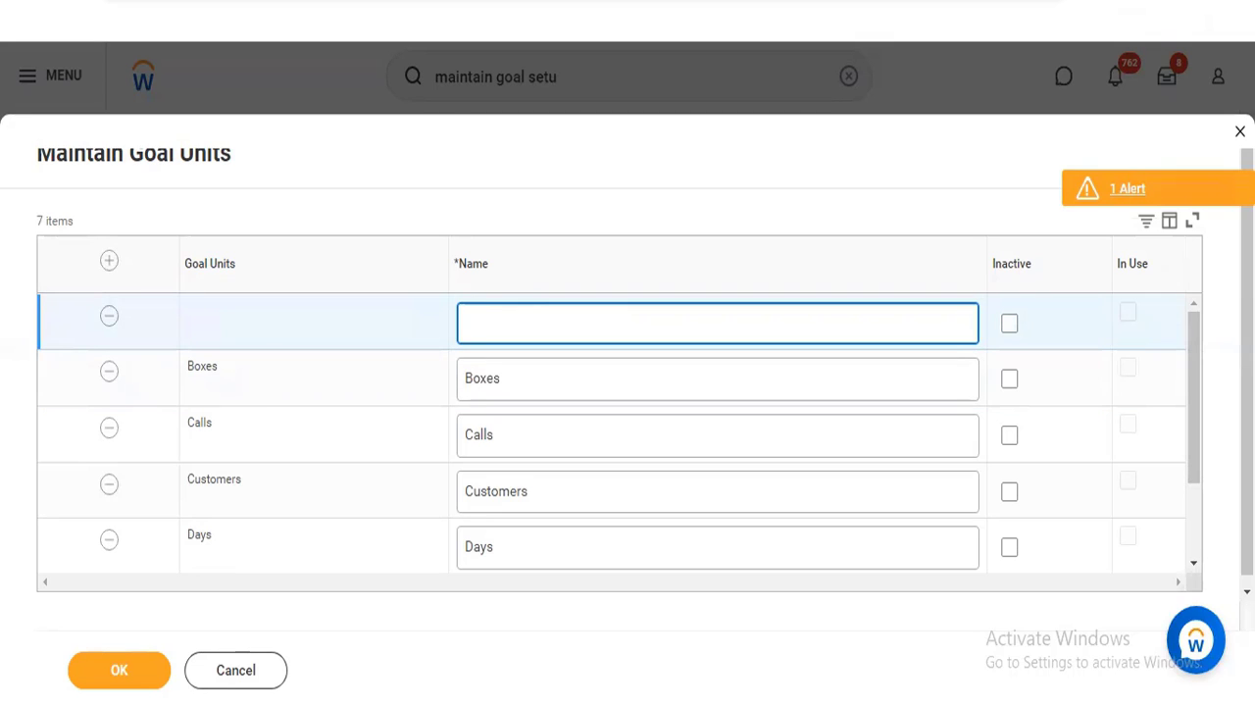
type("CLient Meetings")
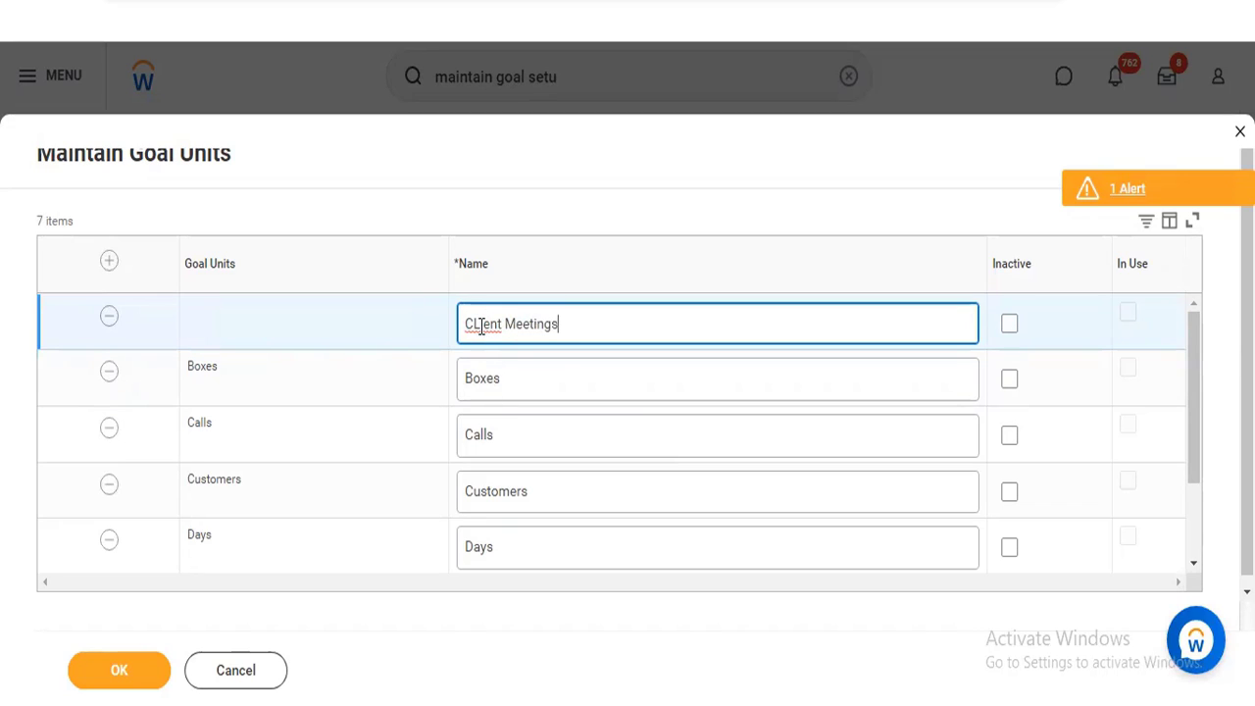
left_click(481, 327)
key("BackSpace")
type("li")
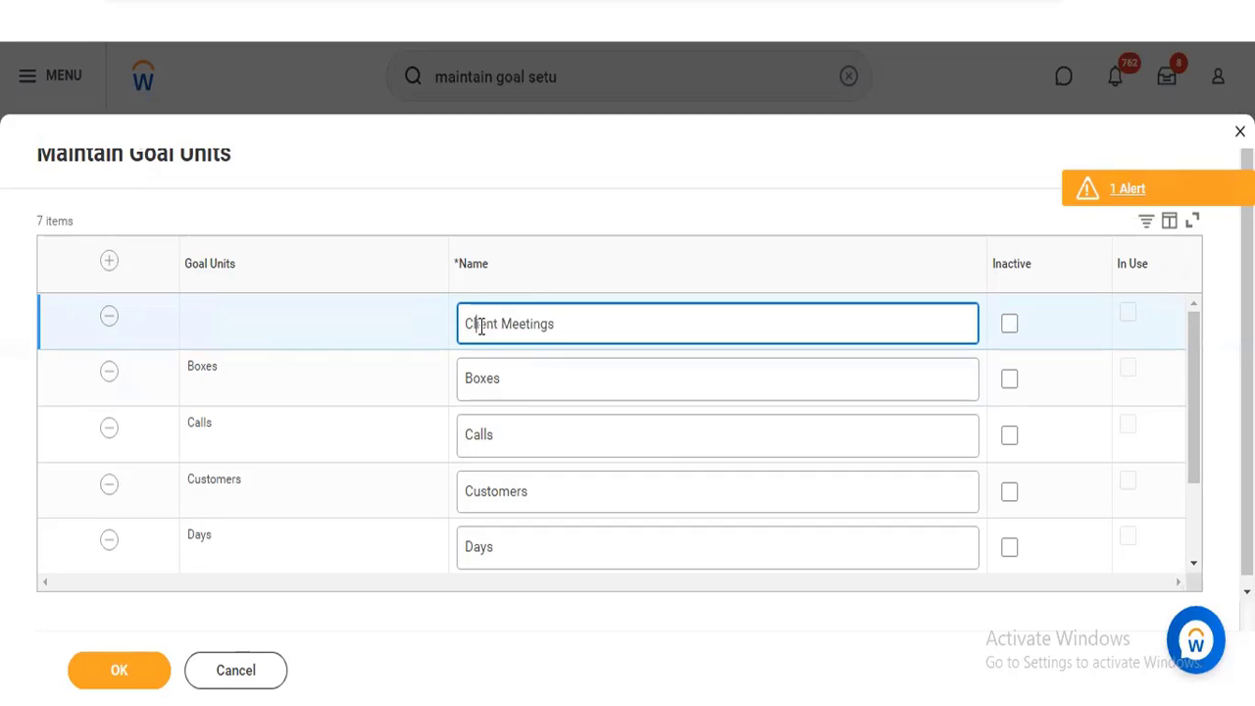
left_click(136, 664)
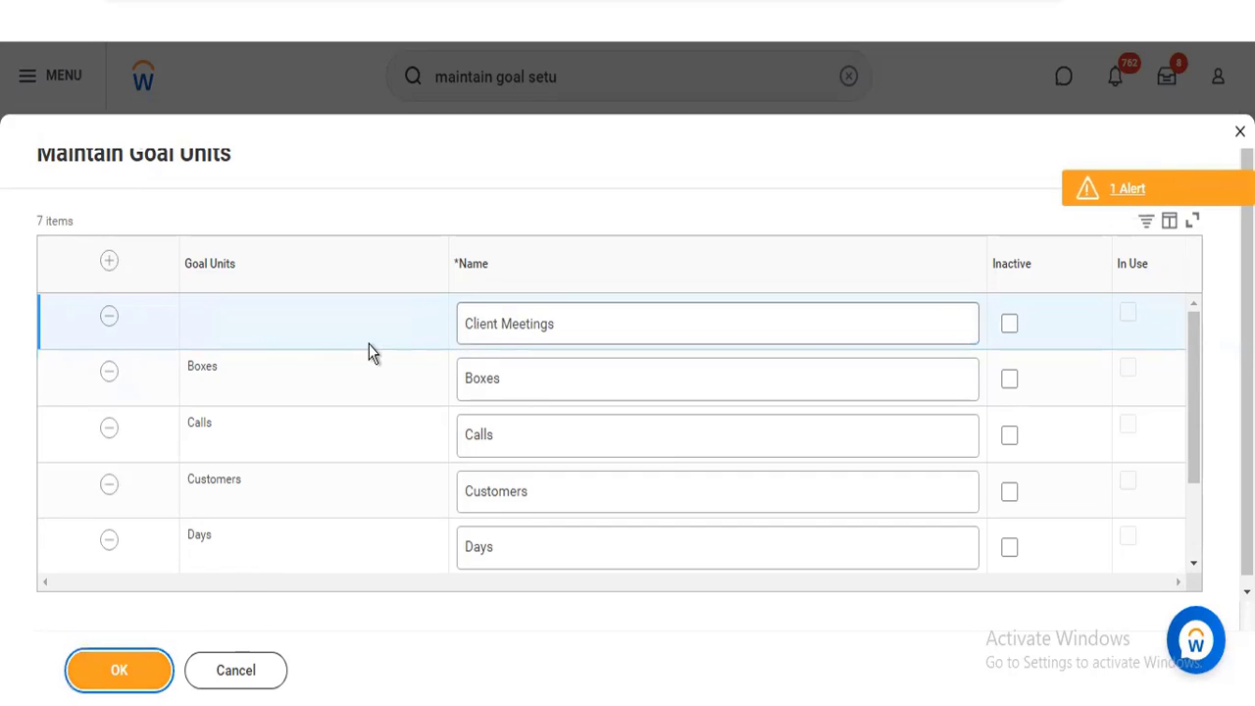
Read the page alert and re-enter the plural ending of the Client Meetings unit name
left_click(1122, 194)
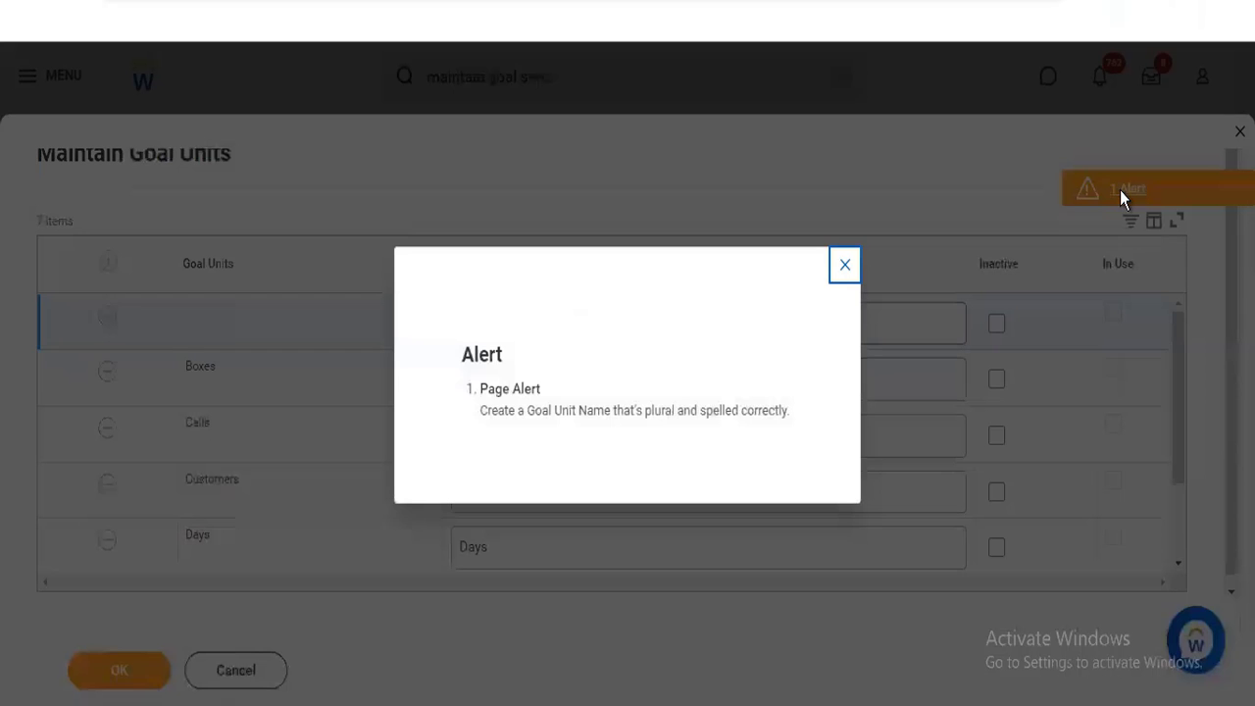
left_click(843, 267)
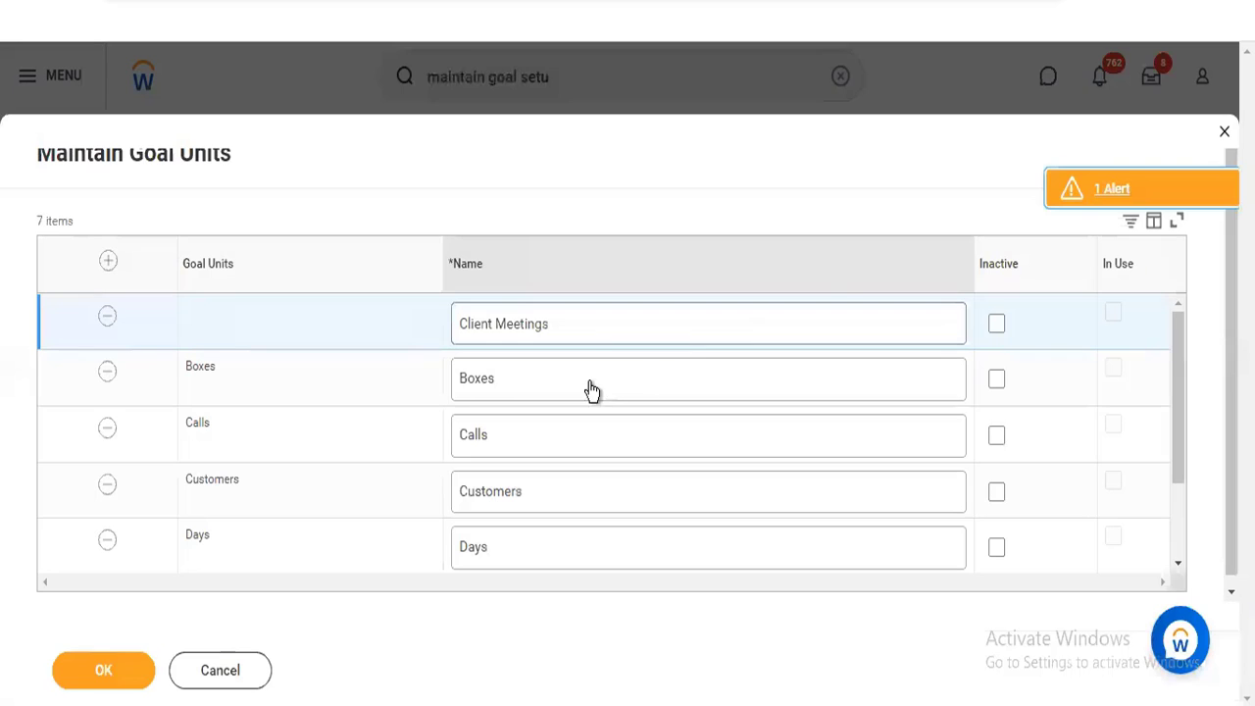
left_click(569, 329)
key("BackSpace")
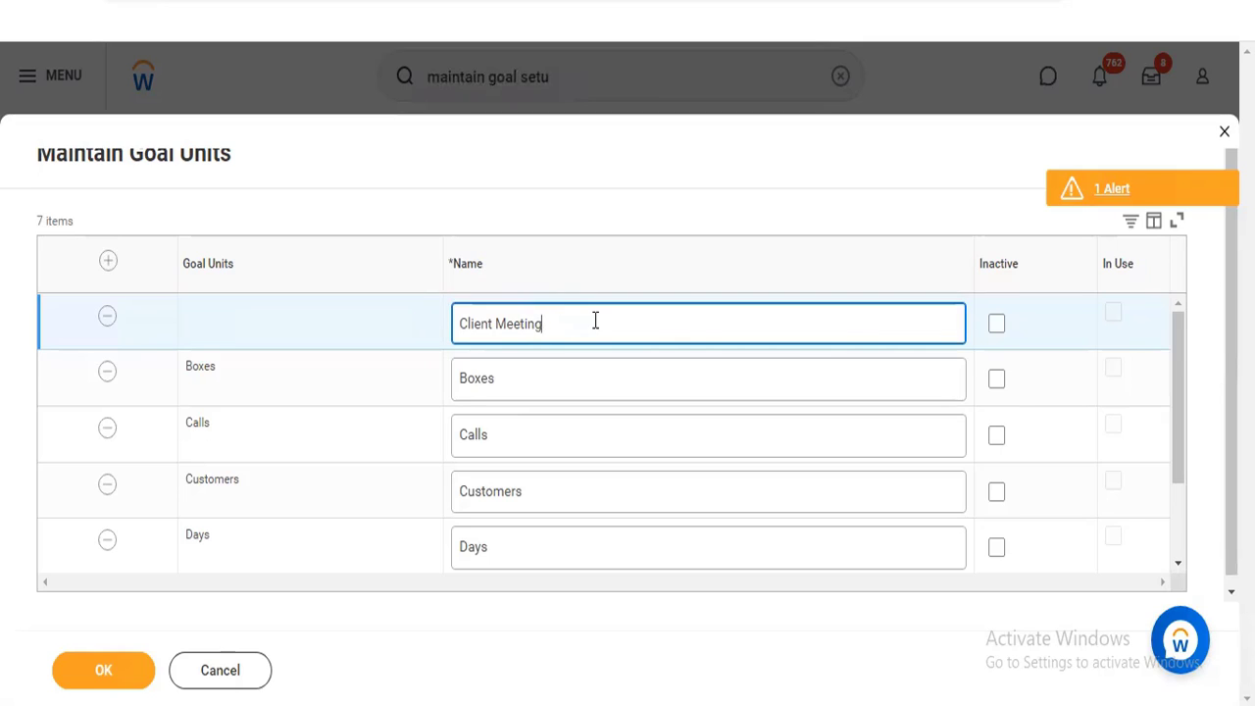
type("s")
key("Left")
key("Left")
key("Left")
left_click_drag(1183, 427, 1167, 329)
Shorten the new goal unit's name to Meetings and submit the goal units
left_click(495, 327)
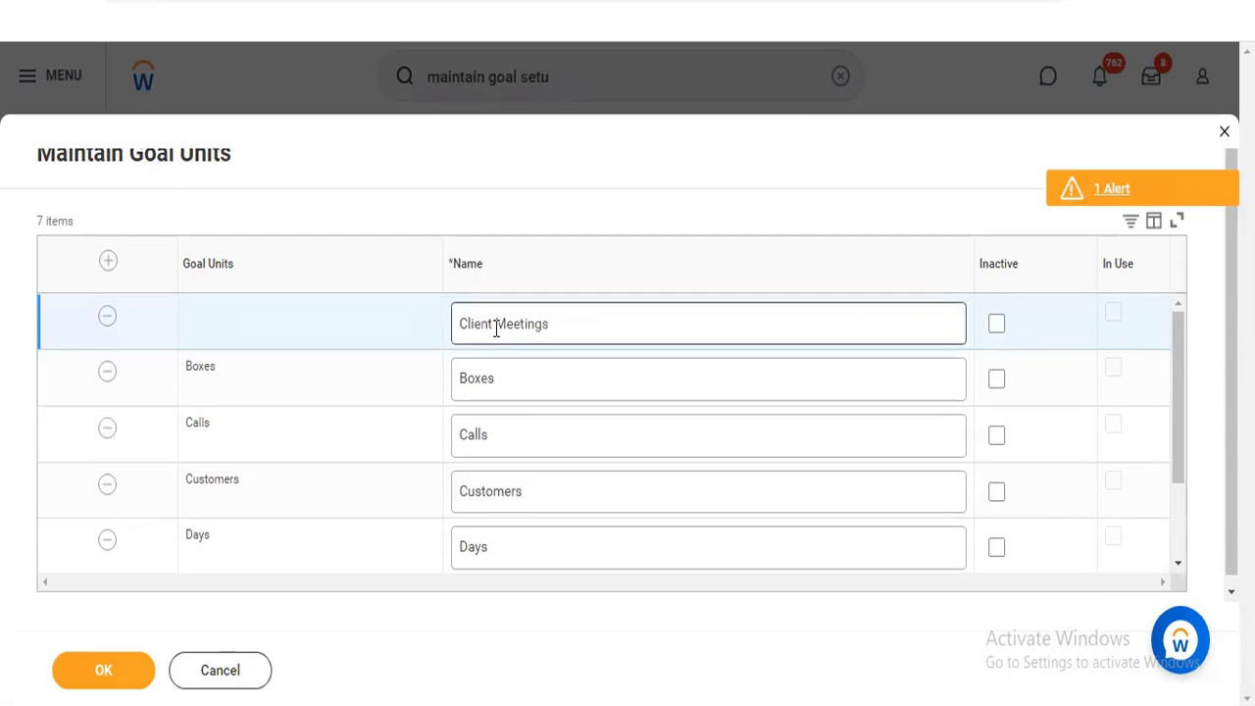
key("BackSpace")
key("BackSpace")
key("BackSpace")
key("BackSpace")
key("BackSpace")
key("BackSpace")
key("BackSpace")
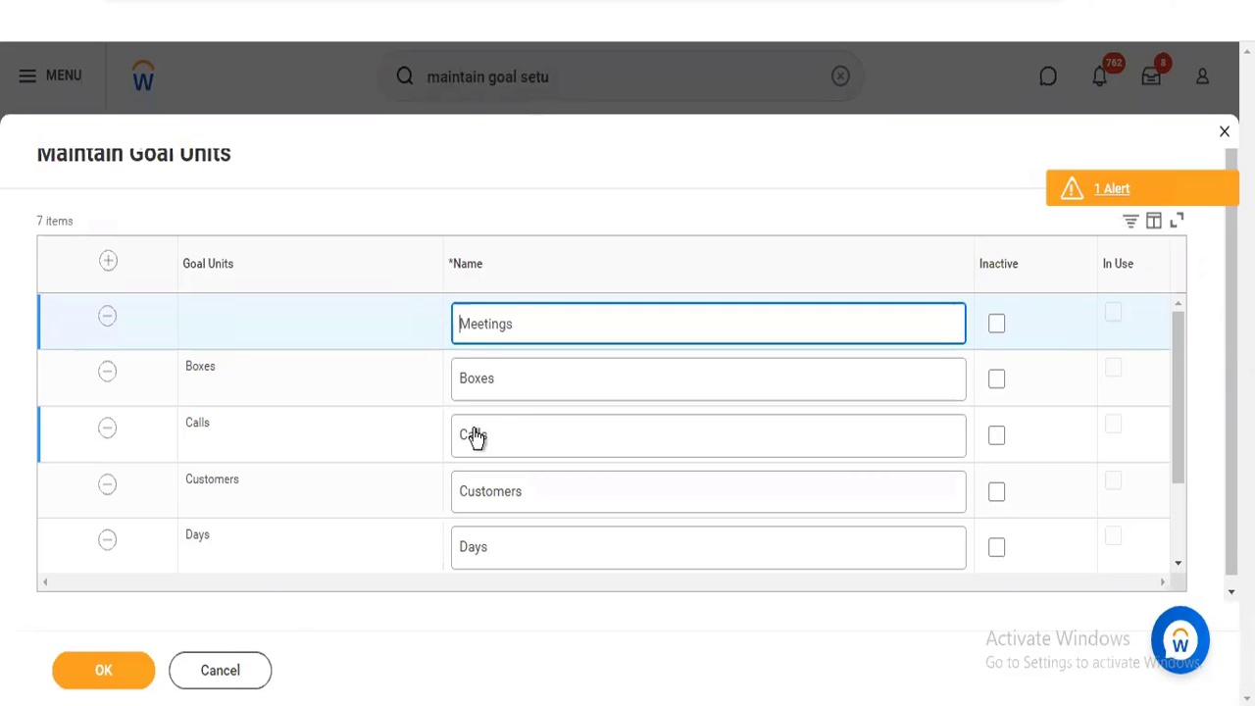
left_click(115, 682)
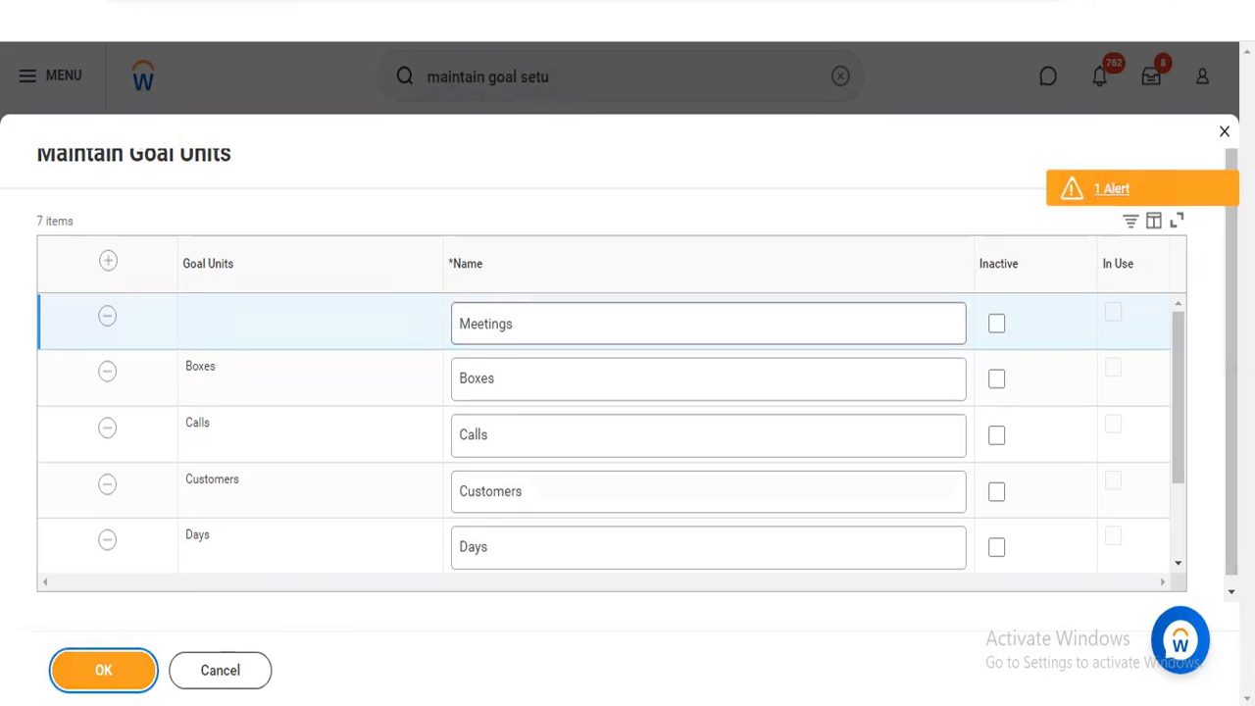
Review the goal units and the page alert, and submit the goal units again
left_click_drag(1232, 343, 1232, 362)
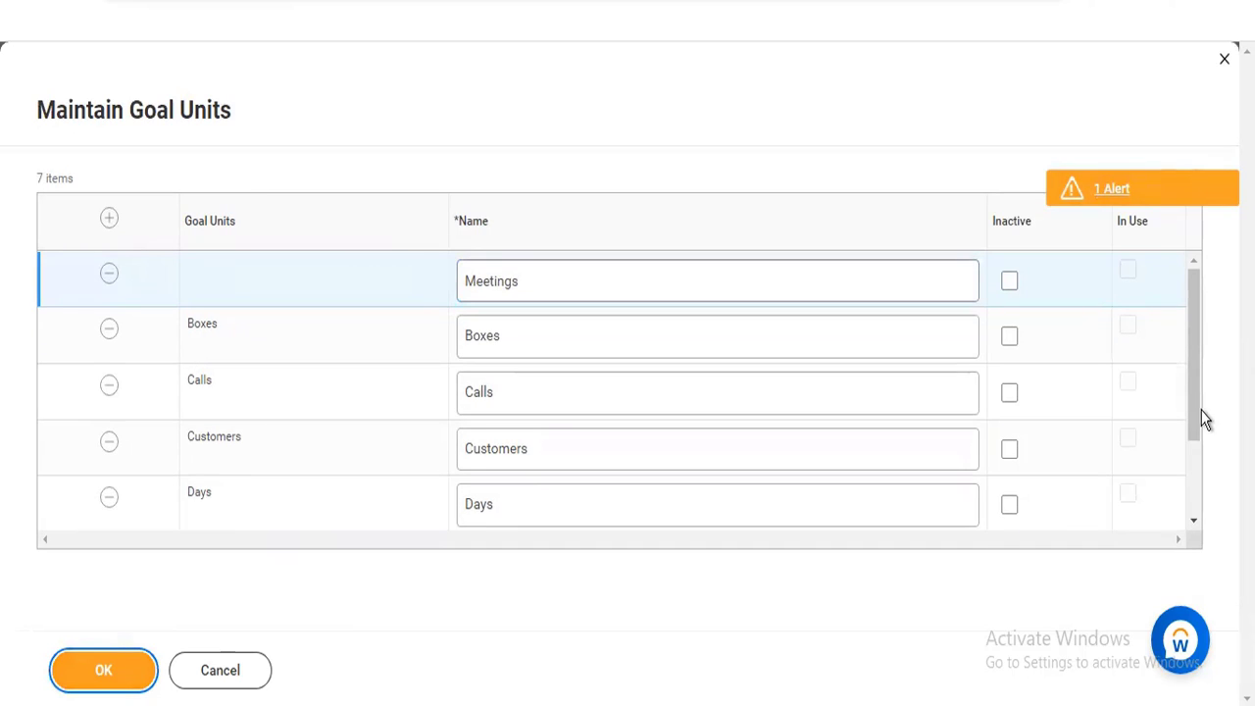
left_click_drag(1195, 405, 1191, 497)
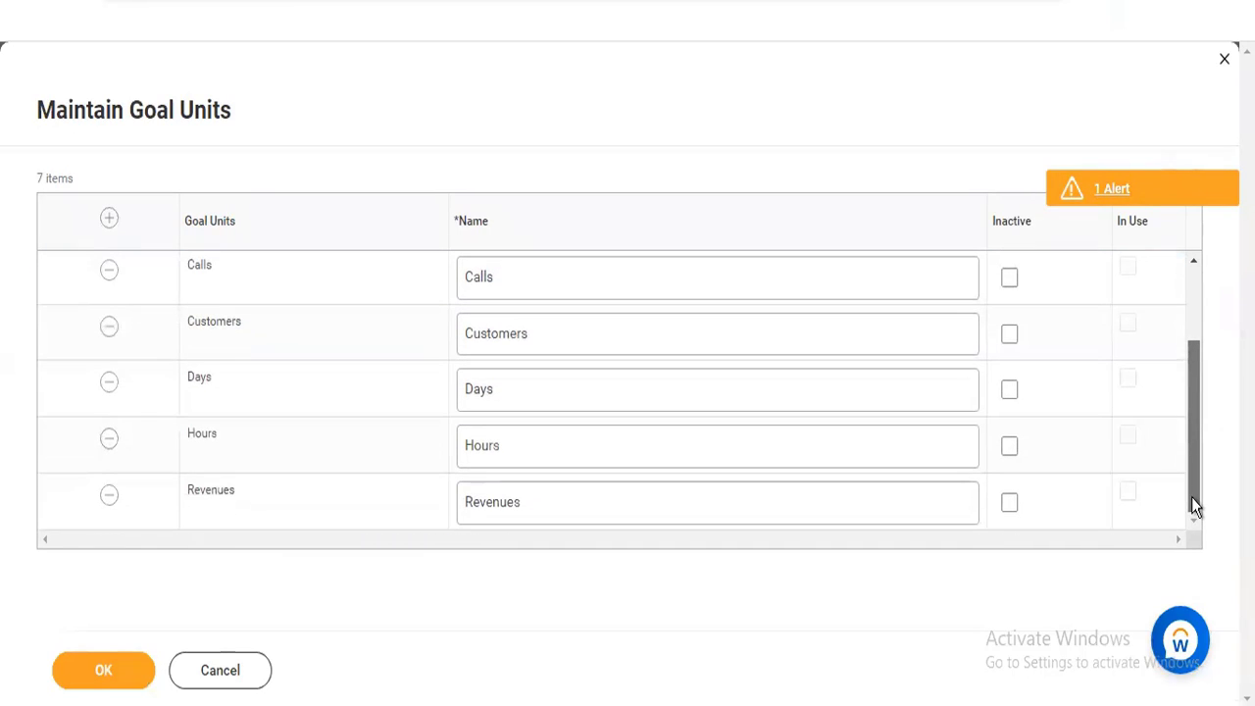
left_click(1103, 184)
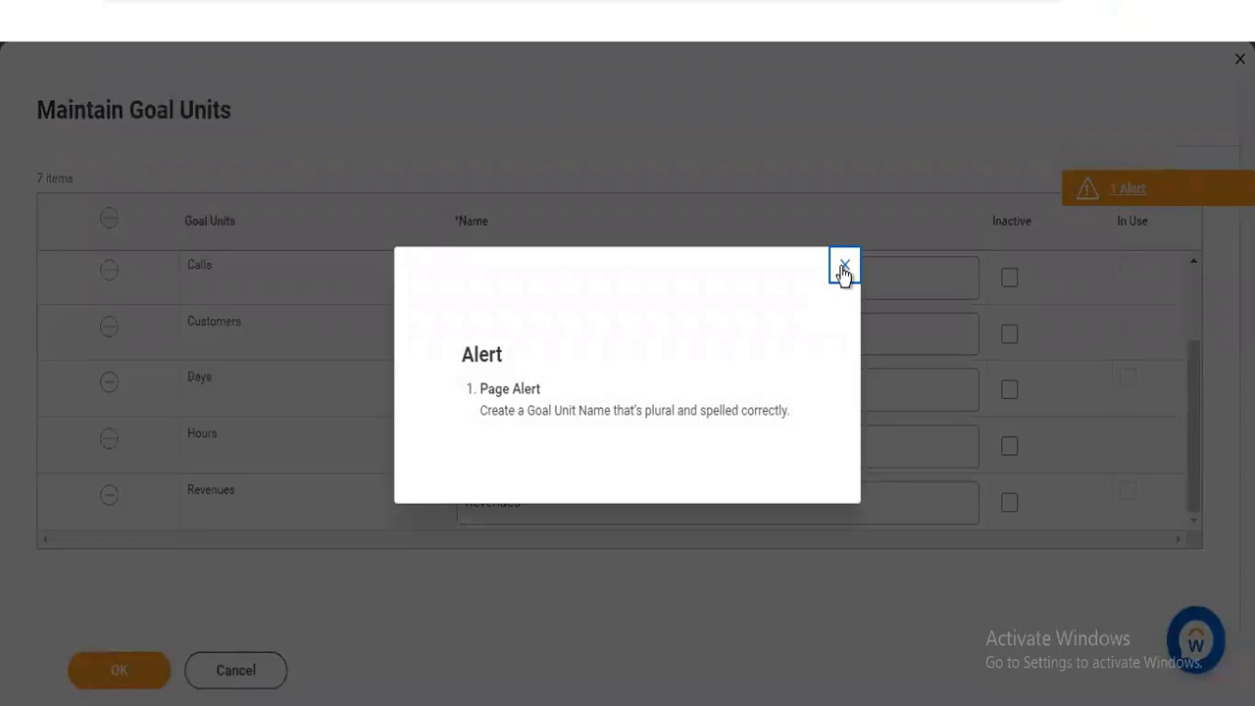
left_click(843, 269)
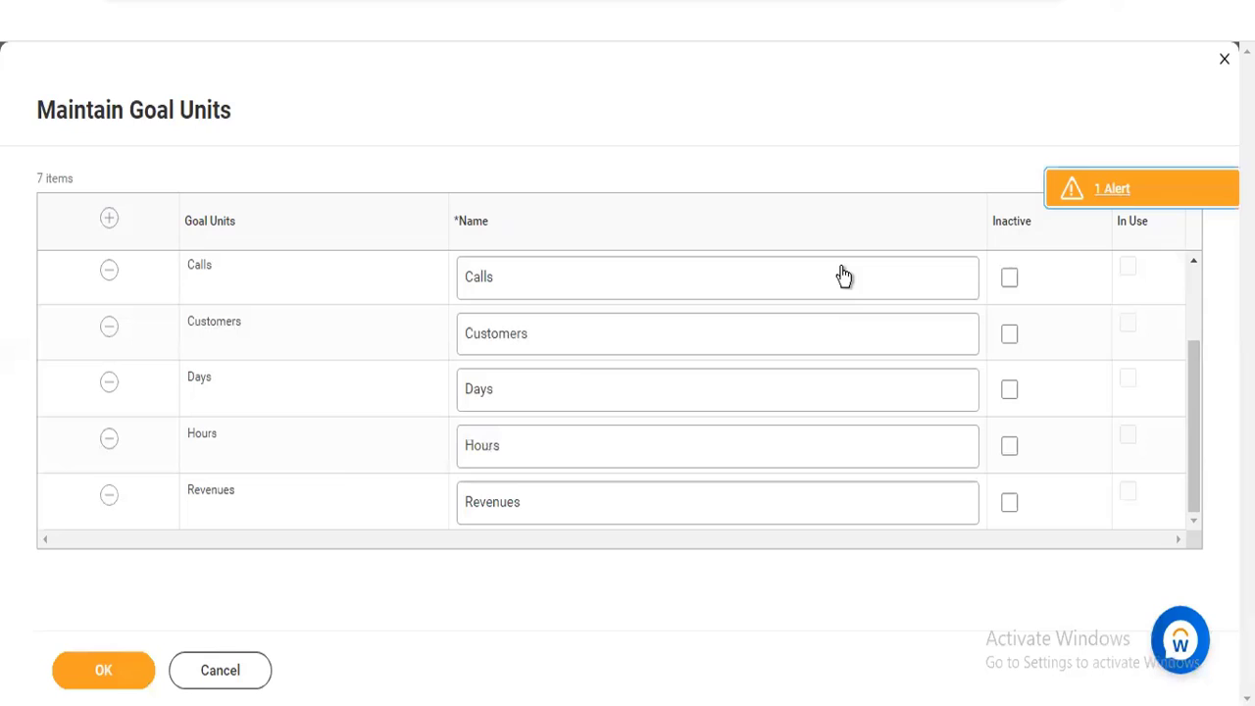
left_click(88, 672)
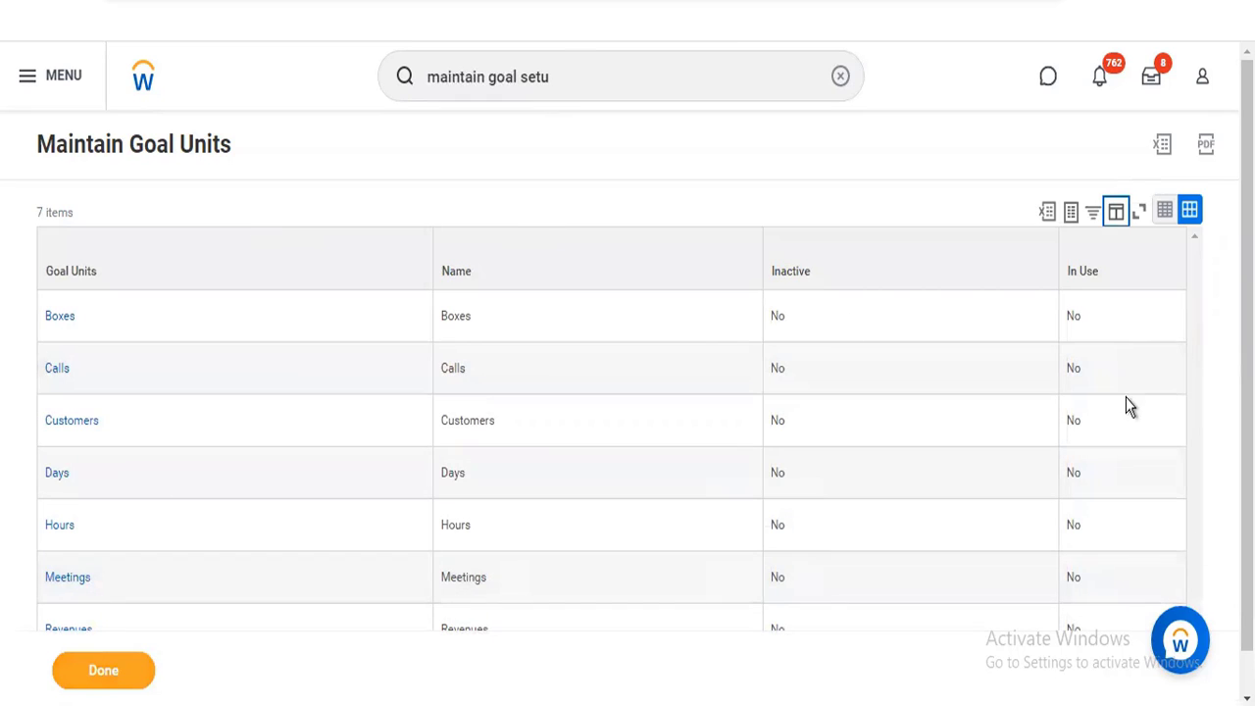
Check the saved goal units list and reopen the Maintain Goal Setup task
scroll(627, 392, "down", 1)
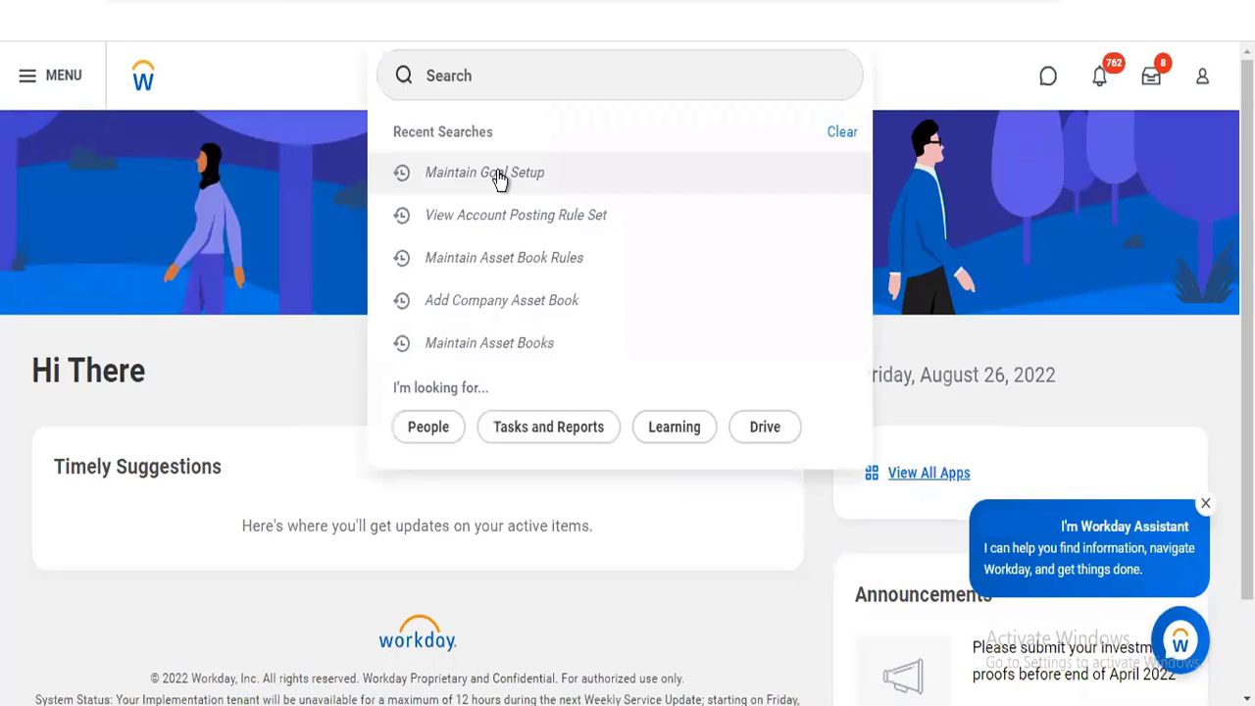
left_click(496, 176)
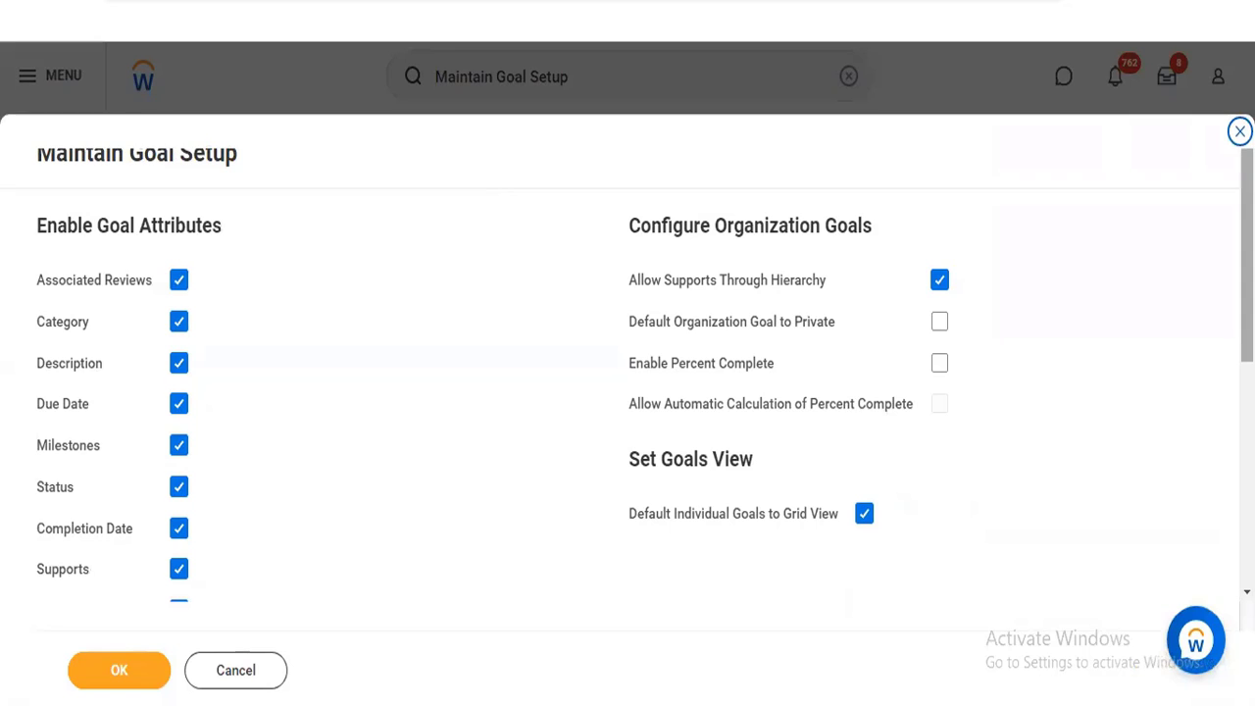
Open the goal units list and rename the Meetings unit to Meeting
scroll(412, 498, "down", 5)
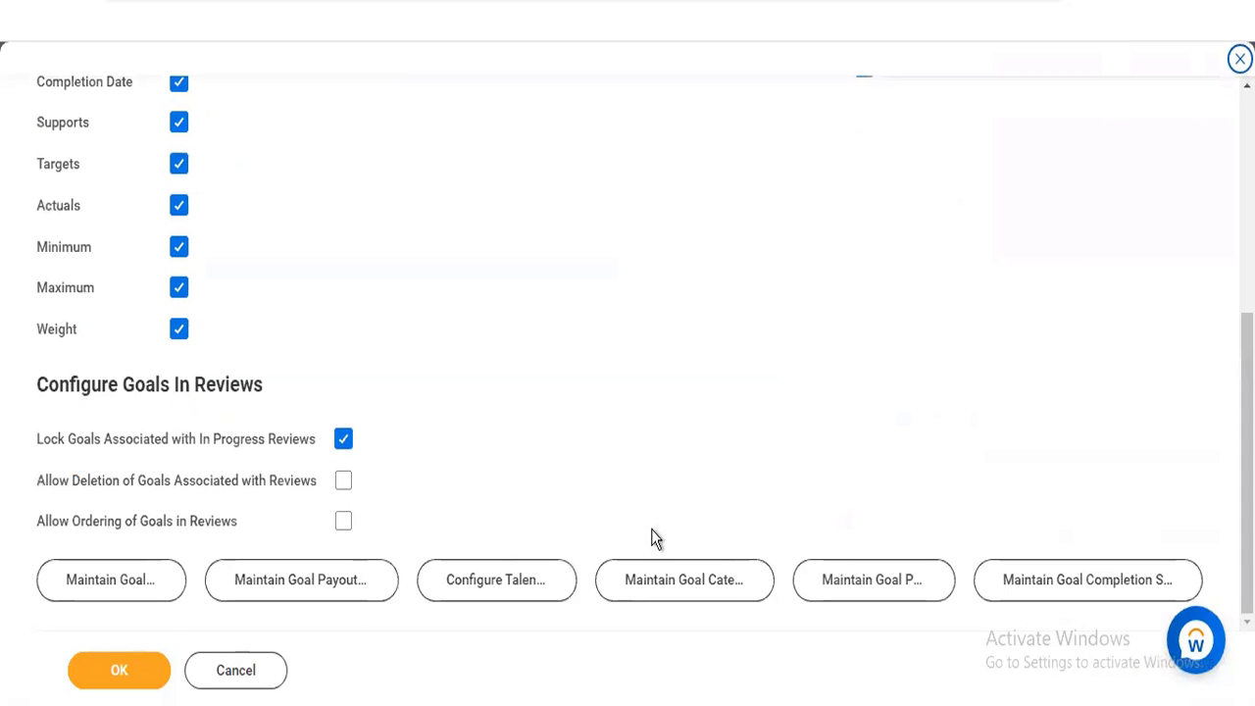
left_click(81, 594)
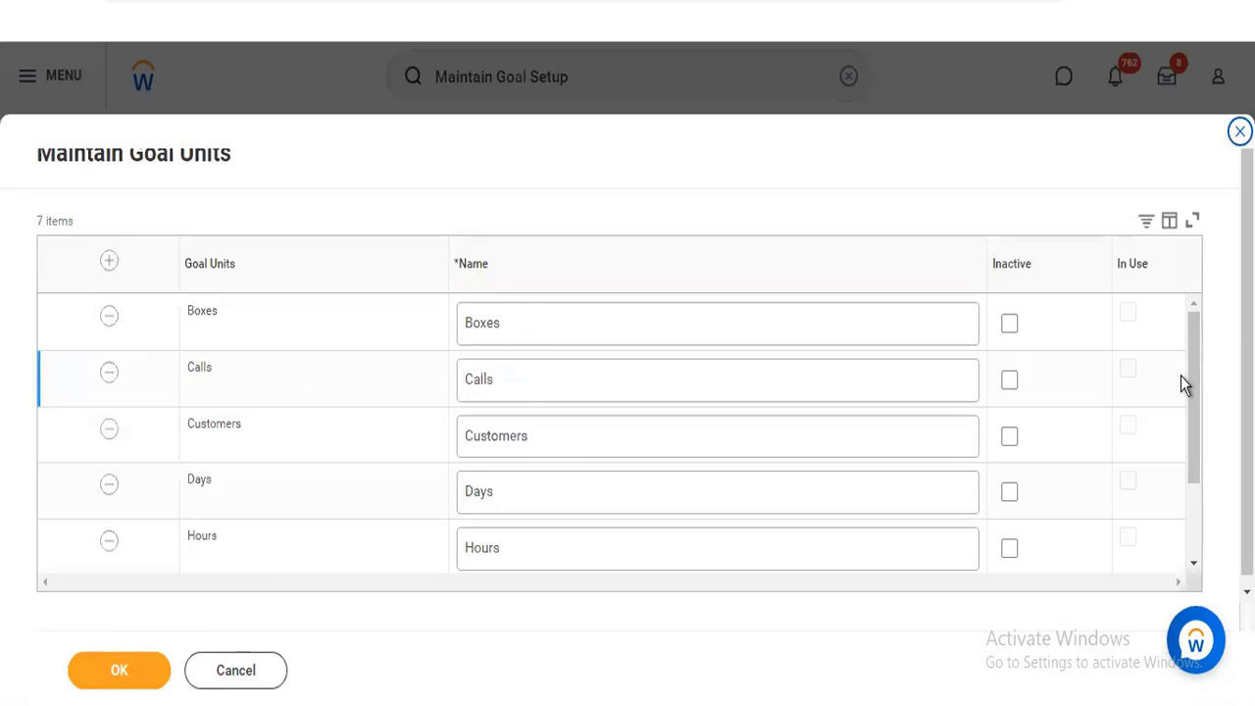
scroll(1199, 539, "down", 2)
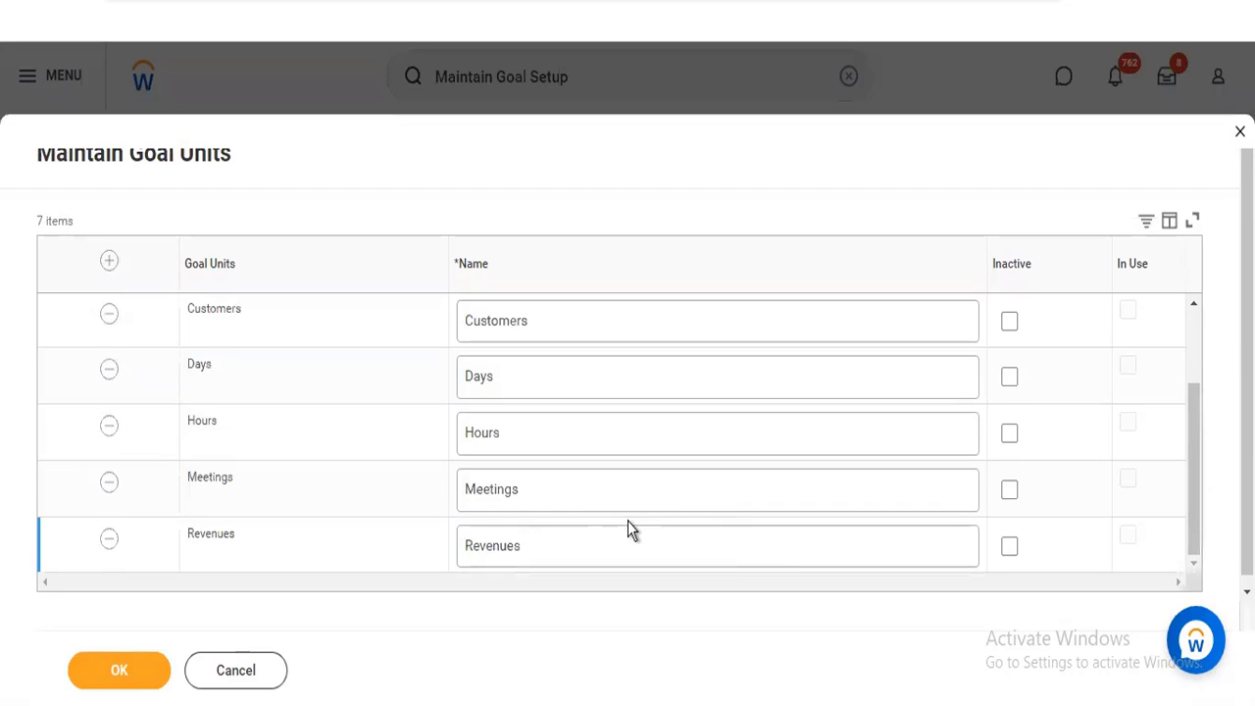
left_click(574, 491)
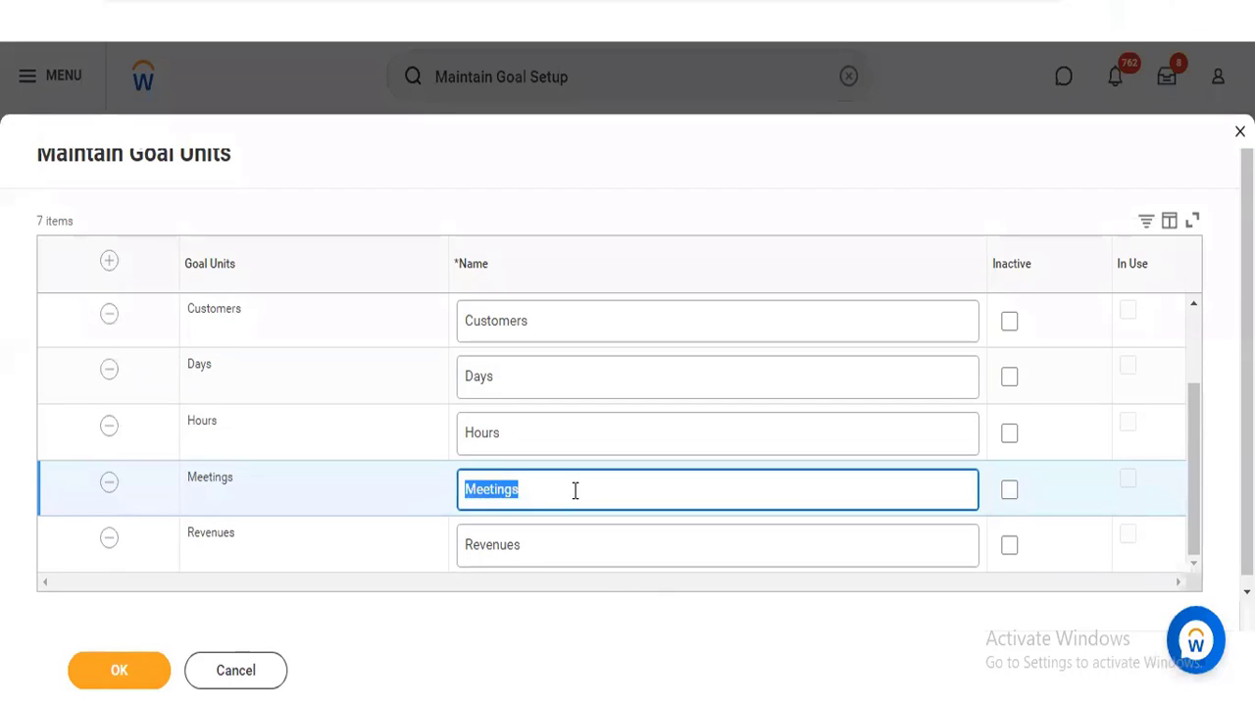
left_click(574, 490)
key("BackSpace")
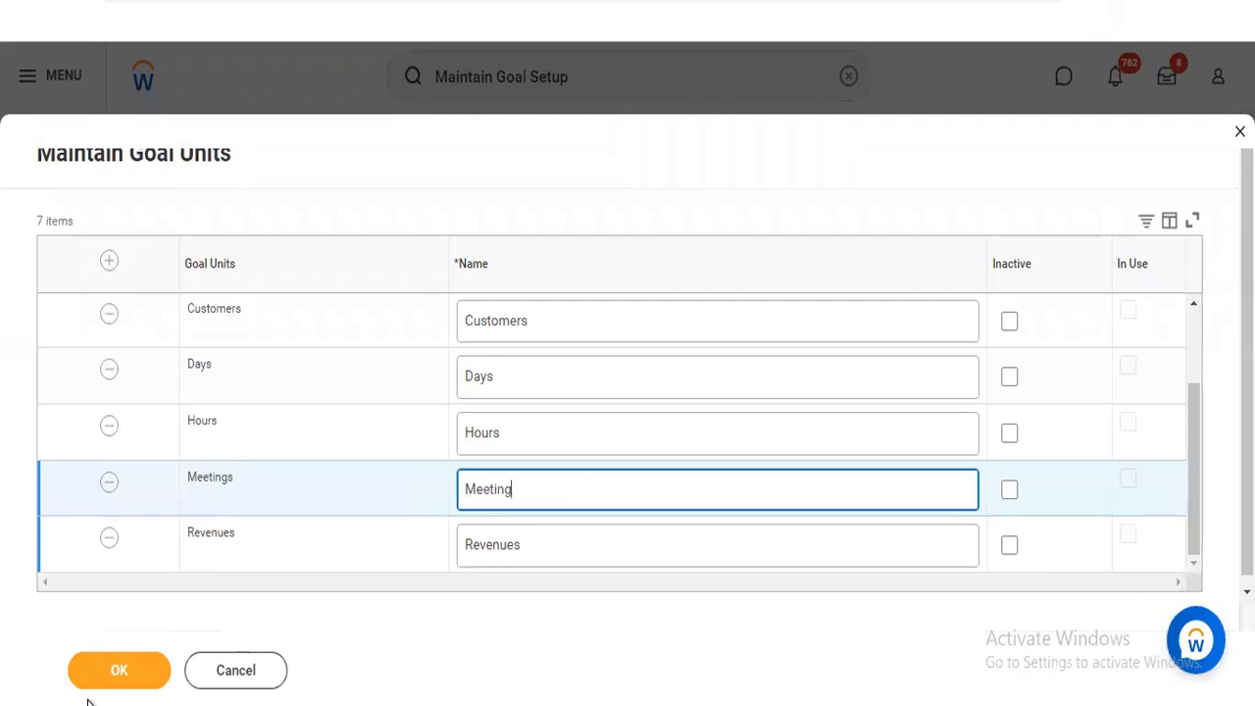
Submit the goal units, accepting the page alert, and finish the Maintain Goal Units task
left_click(110, 676)
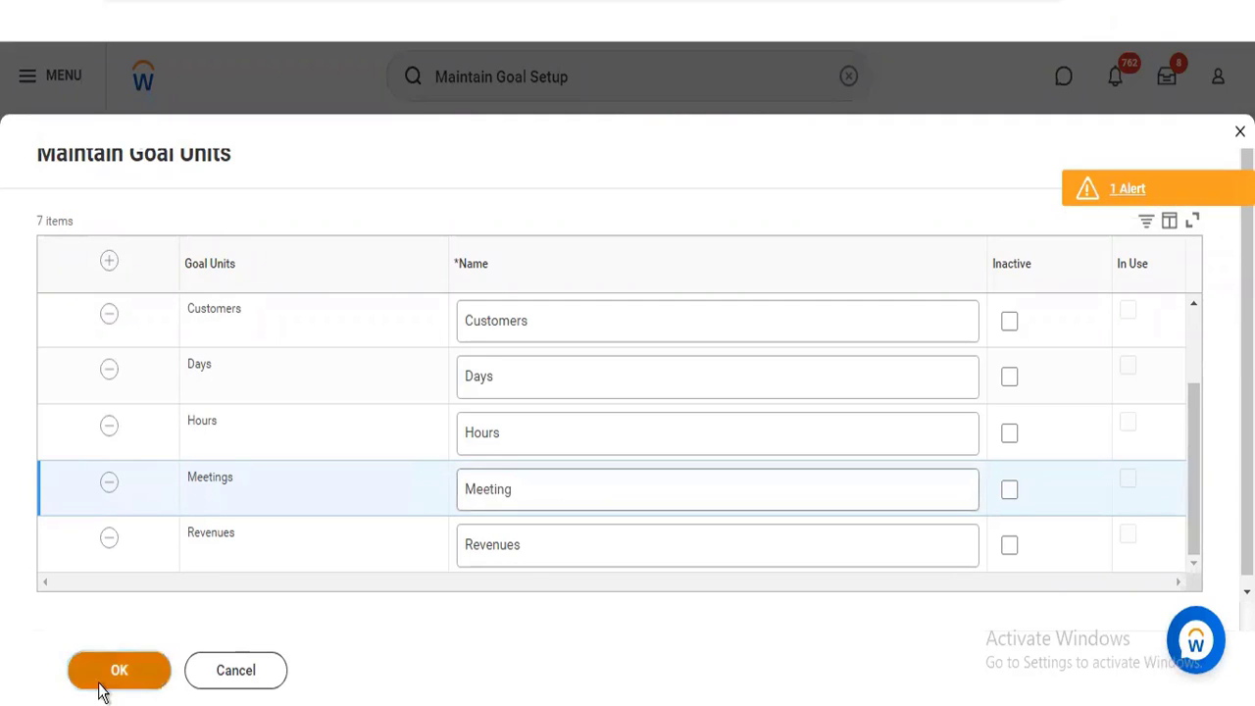
left_click(100, 684)
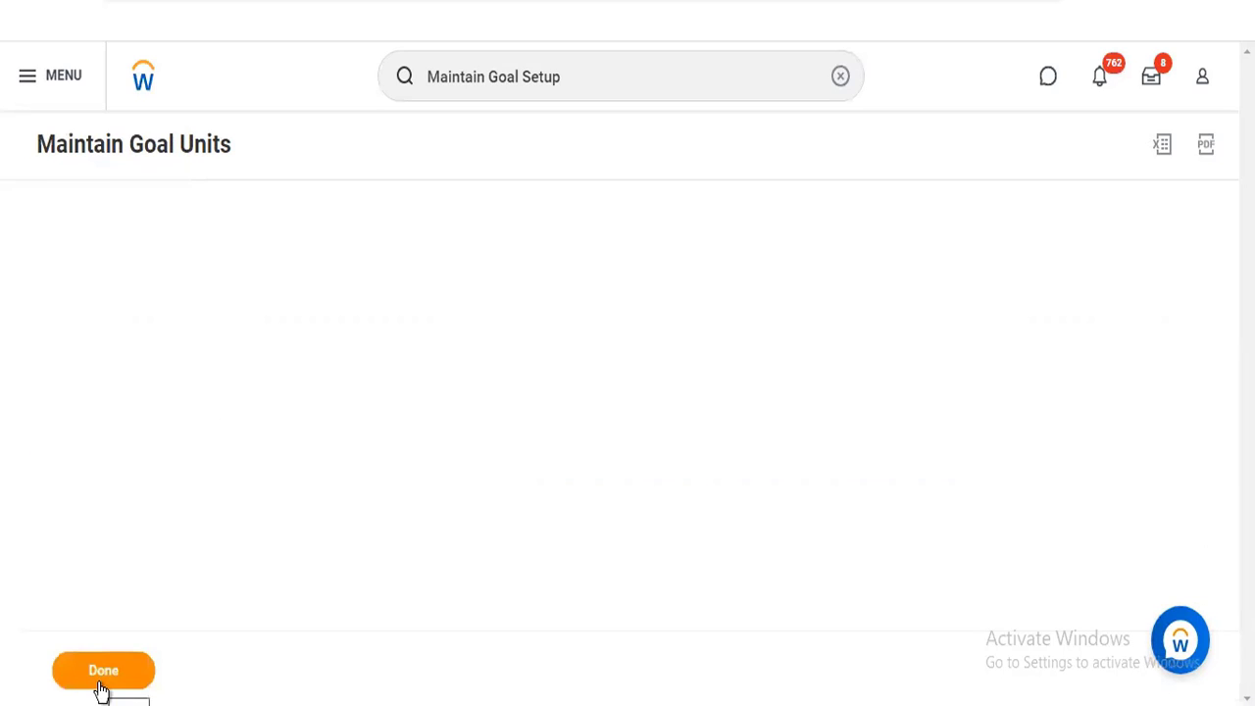
left_click(102, 676)
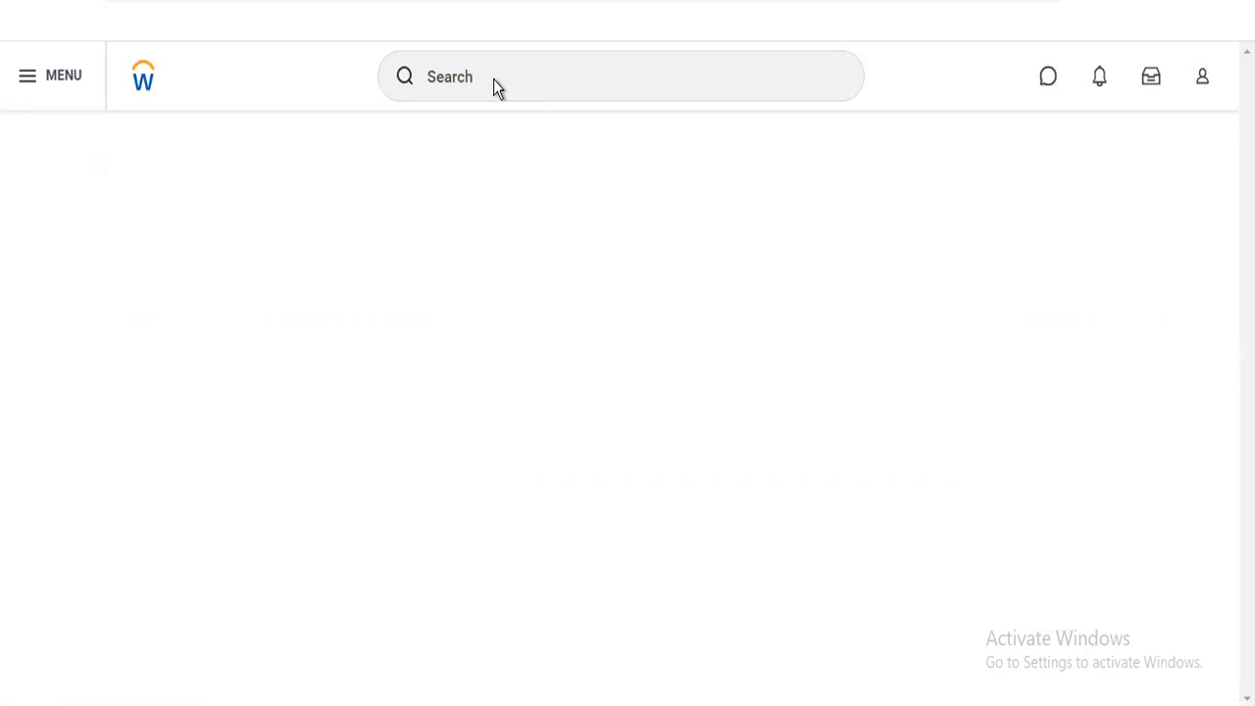
Reopen the Maintain Goal Setup task from the recent searches and open Maintain Goal Payout Bands
left_click(493, 78)
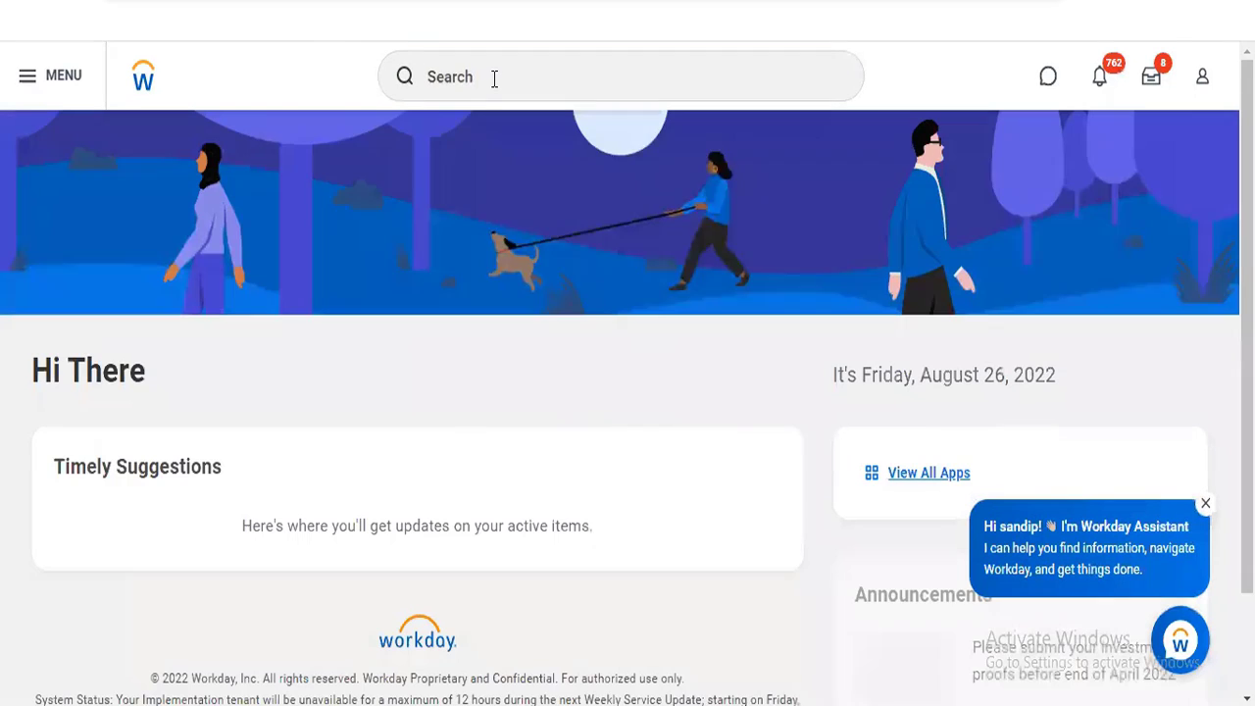
left_click(494, 79)
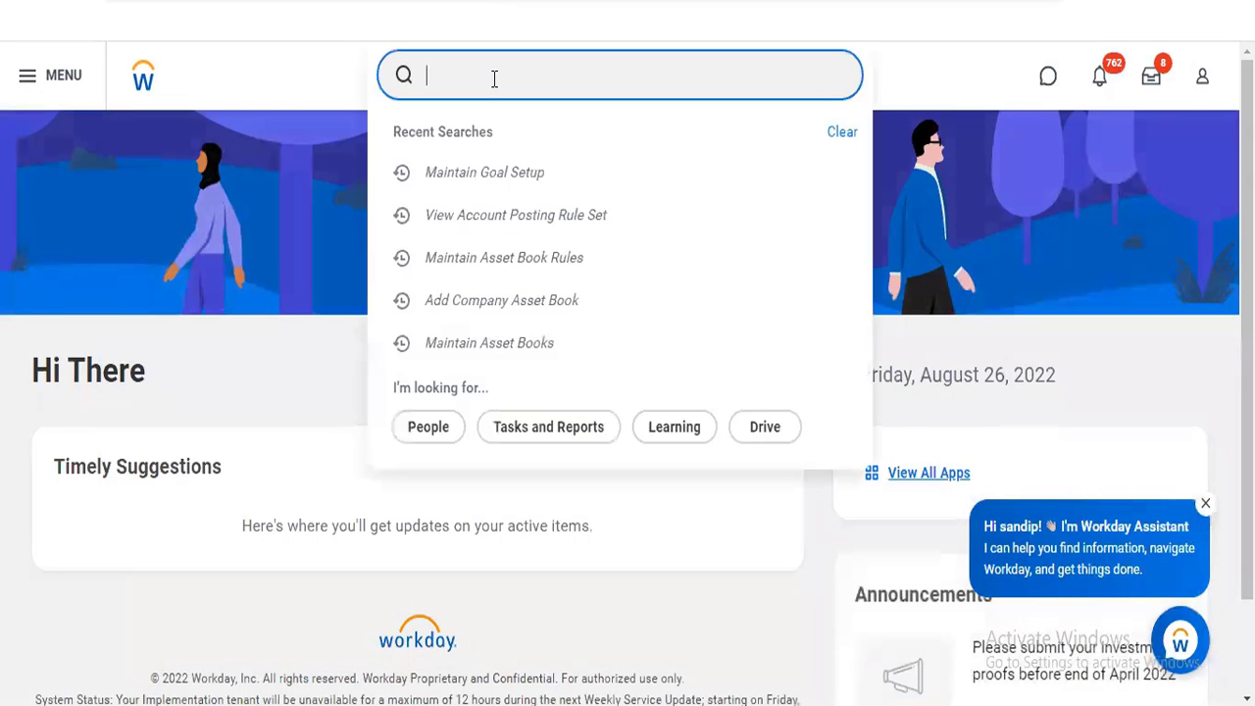
left_click(497, 176)
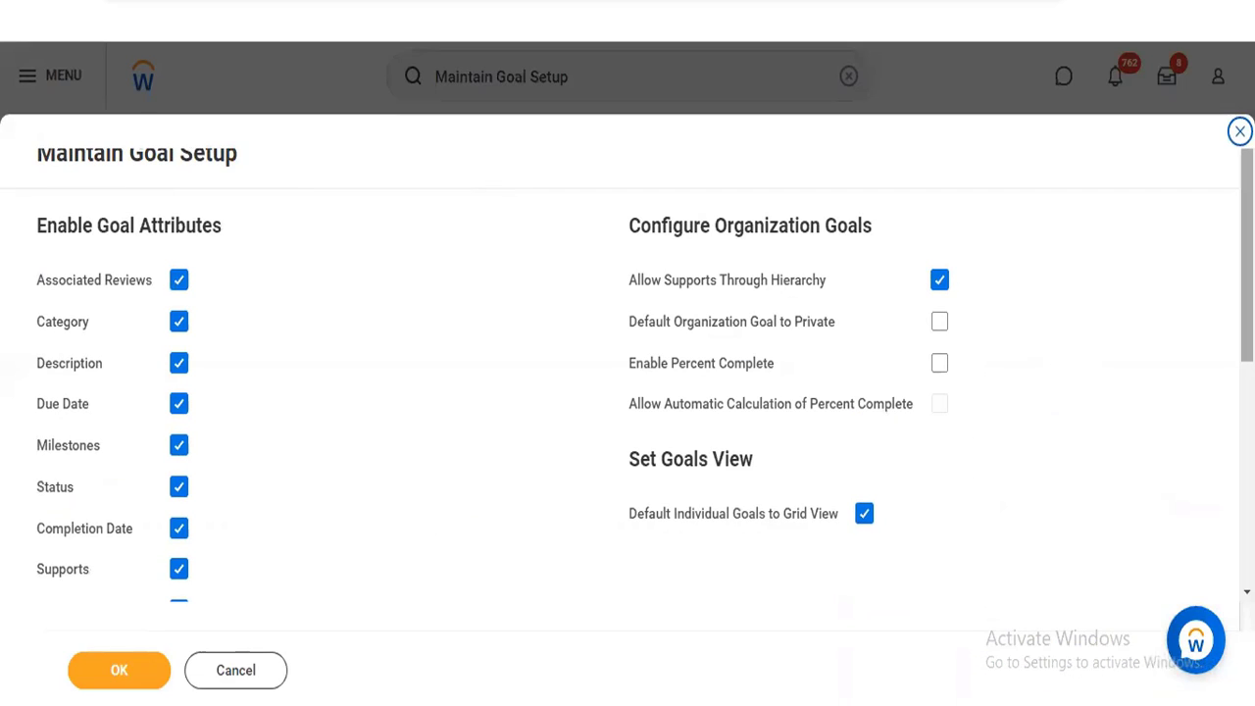
scroll(628, 392, "down", 2)
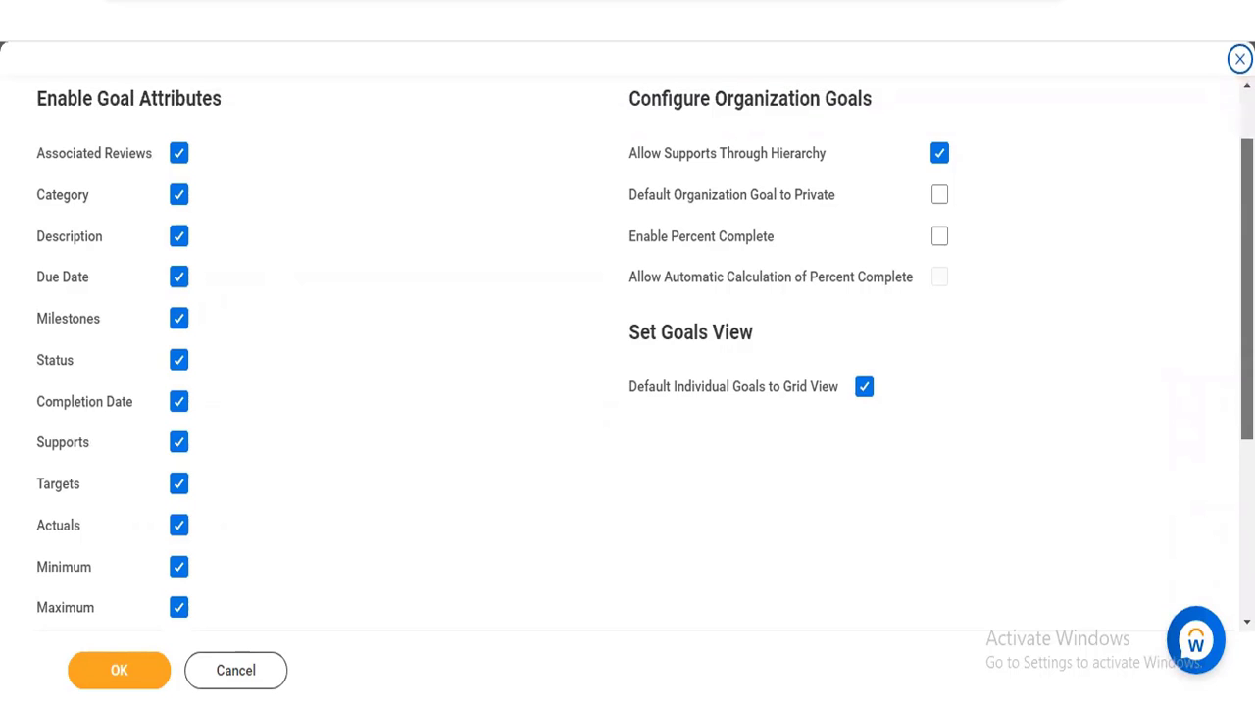
scroll(628, 392, "down", 5)
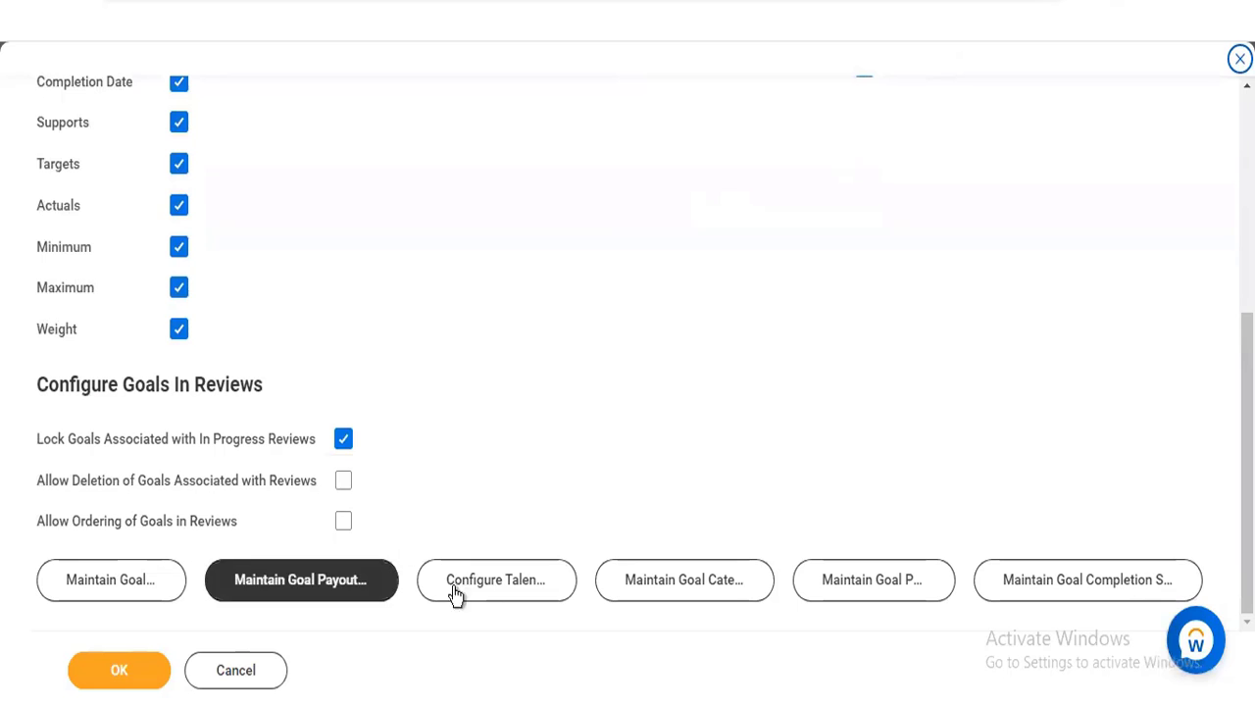
left_click(306, 594)
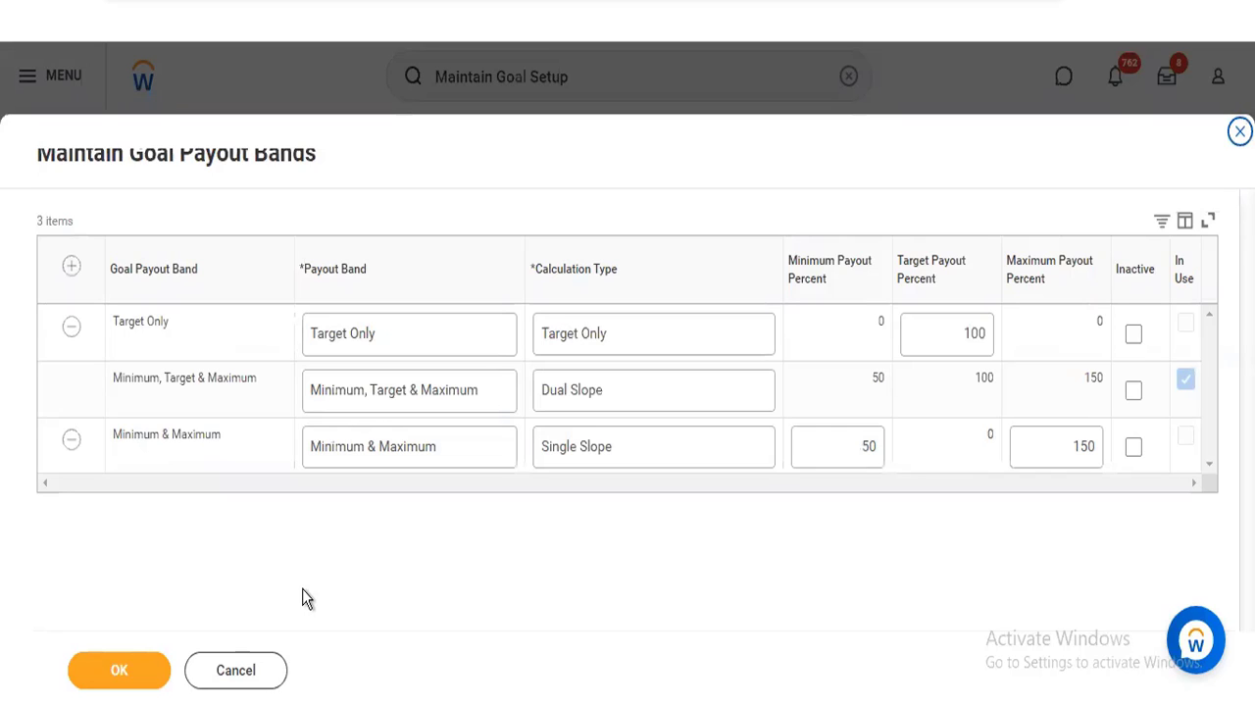
Add a blank goal payout band row and examine its calculation type options without choosing one
left_click(70, 268)
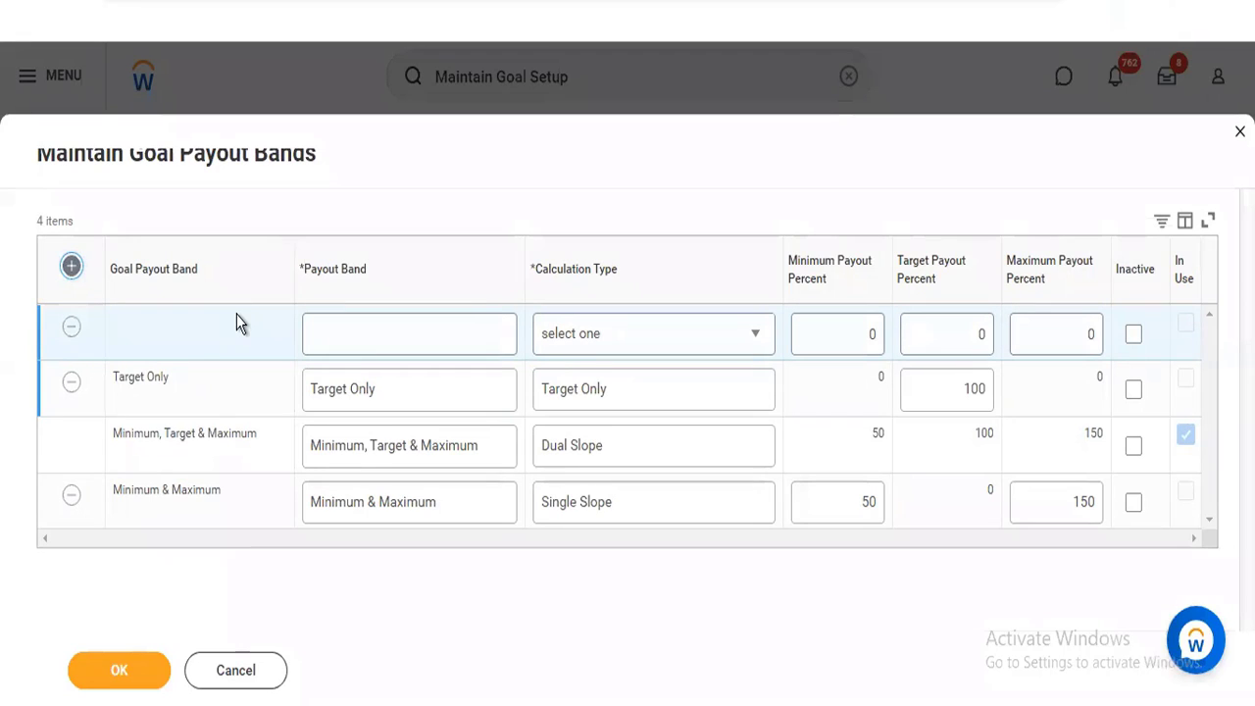
left_click(353, 336)
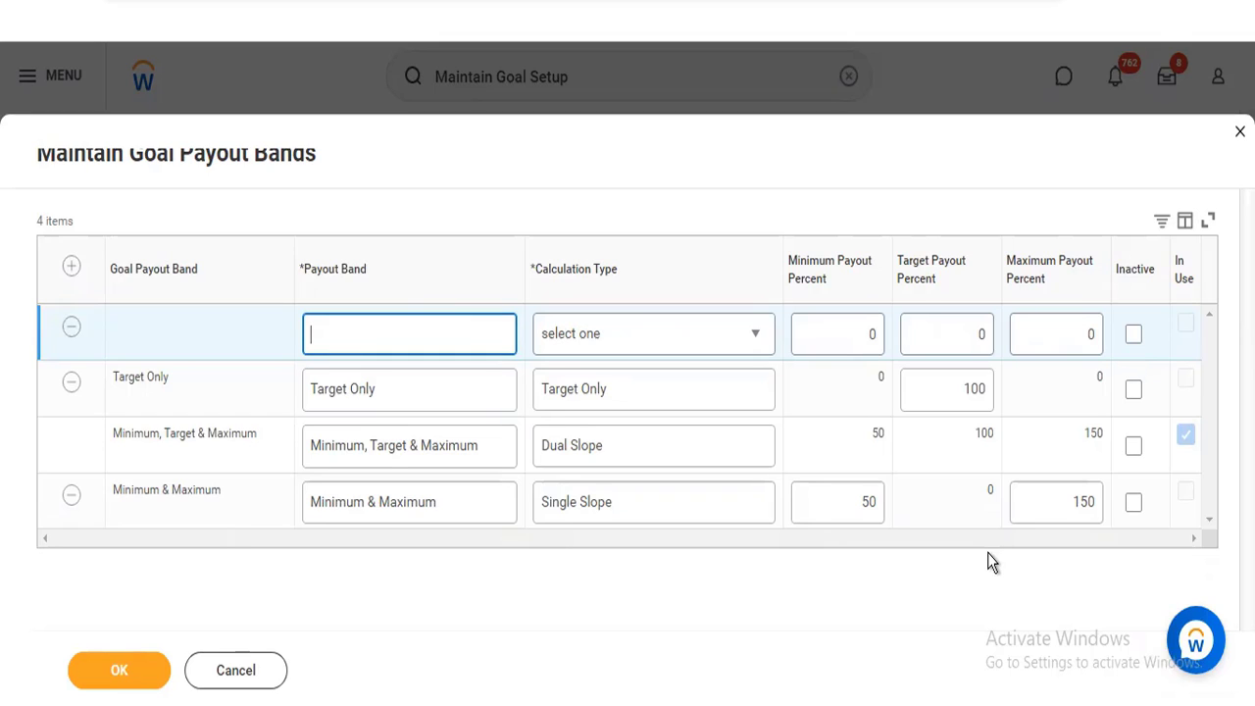
left_click(722, 351)
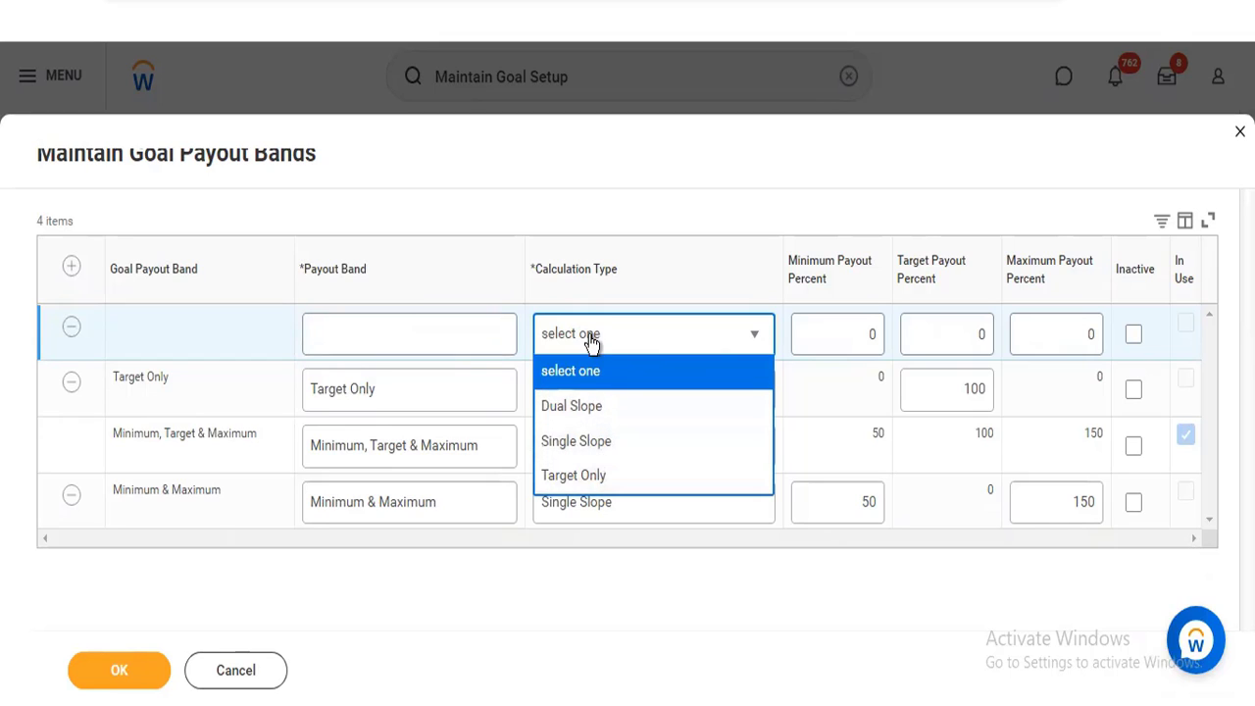
left_click(607, 216)
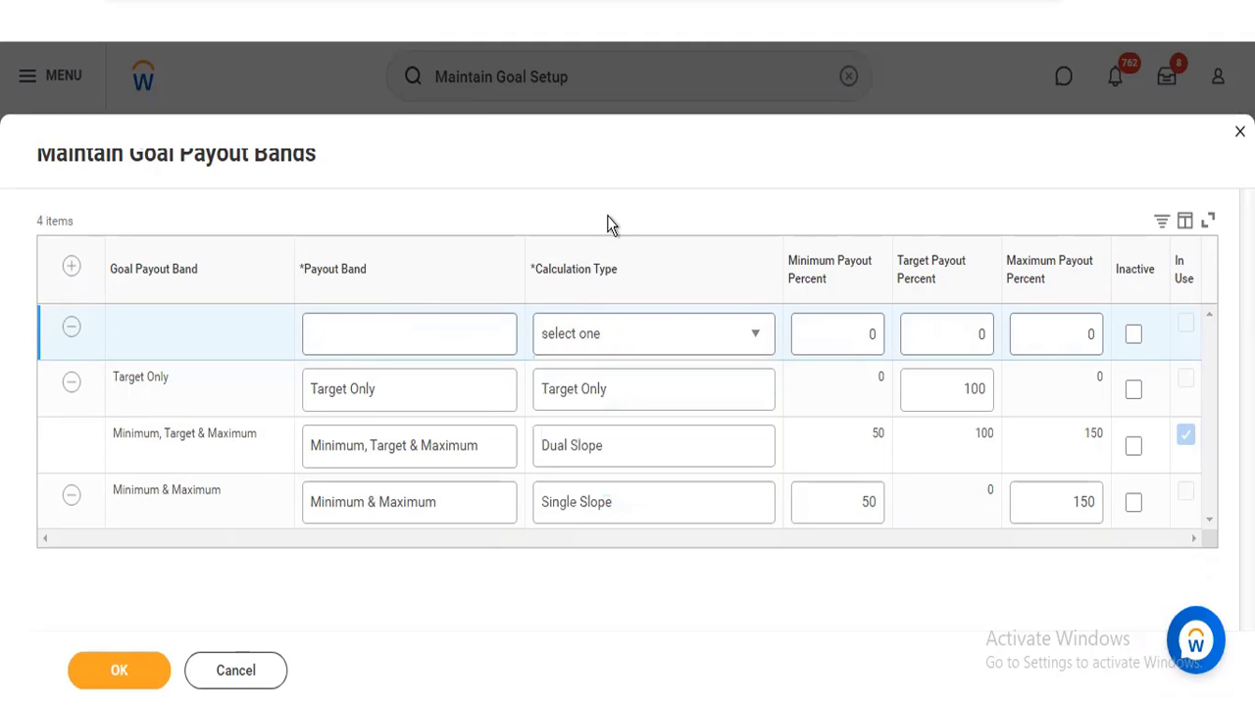
left_click(621, 333)
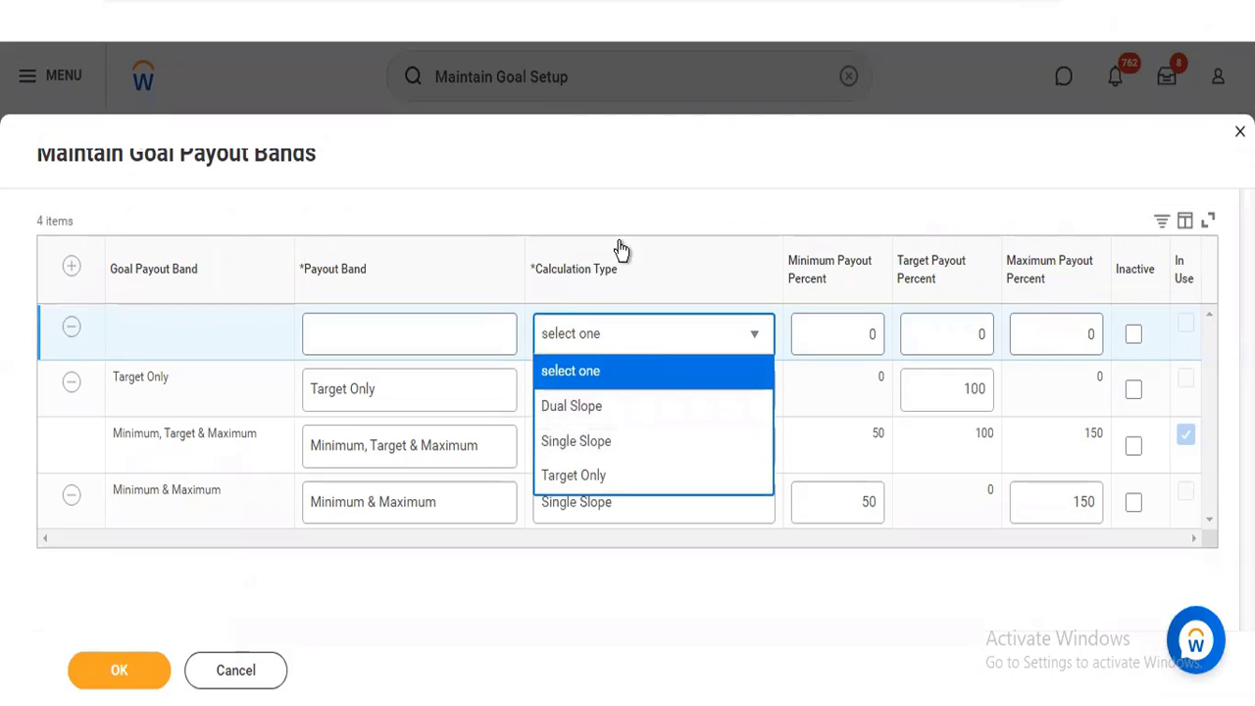
left_click(626, 202)
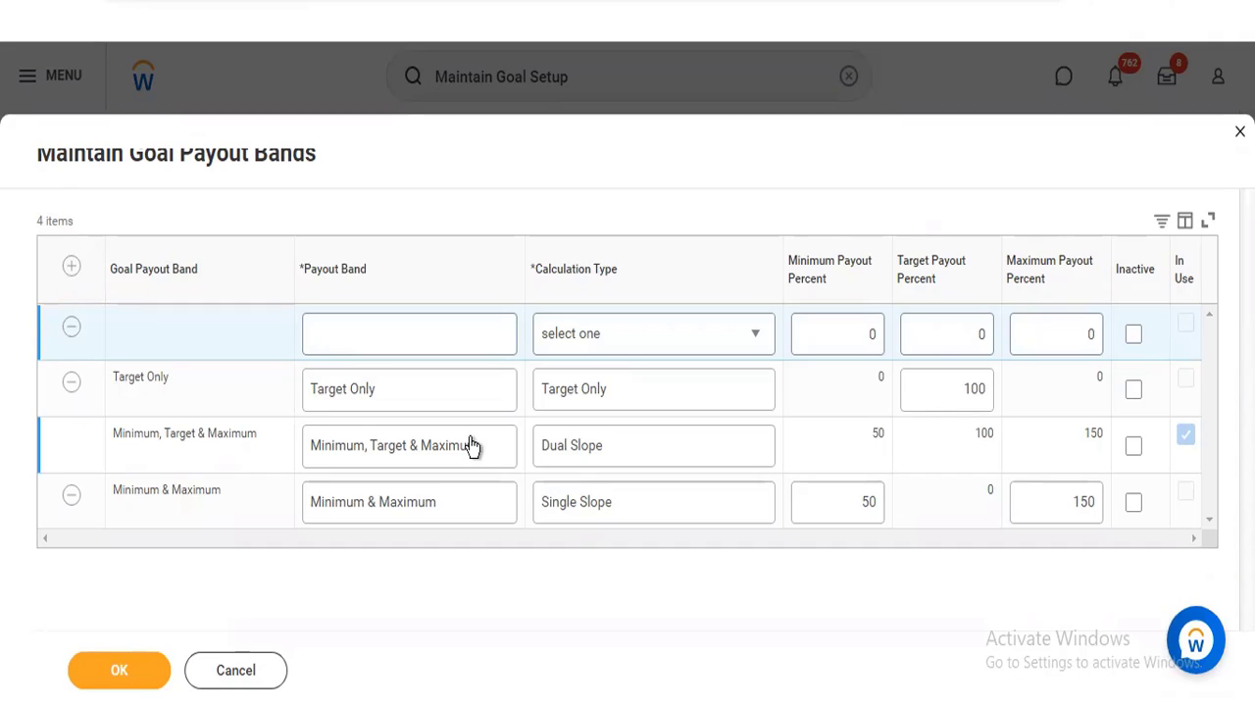
Compare the new row's calculation type options with the existing payout bands and discard the changes
left_click(331, 336)
left_click(700, 329)
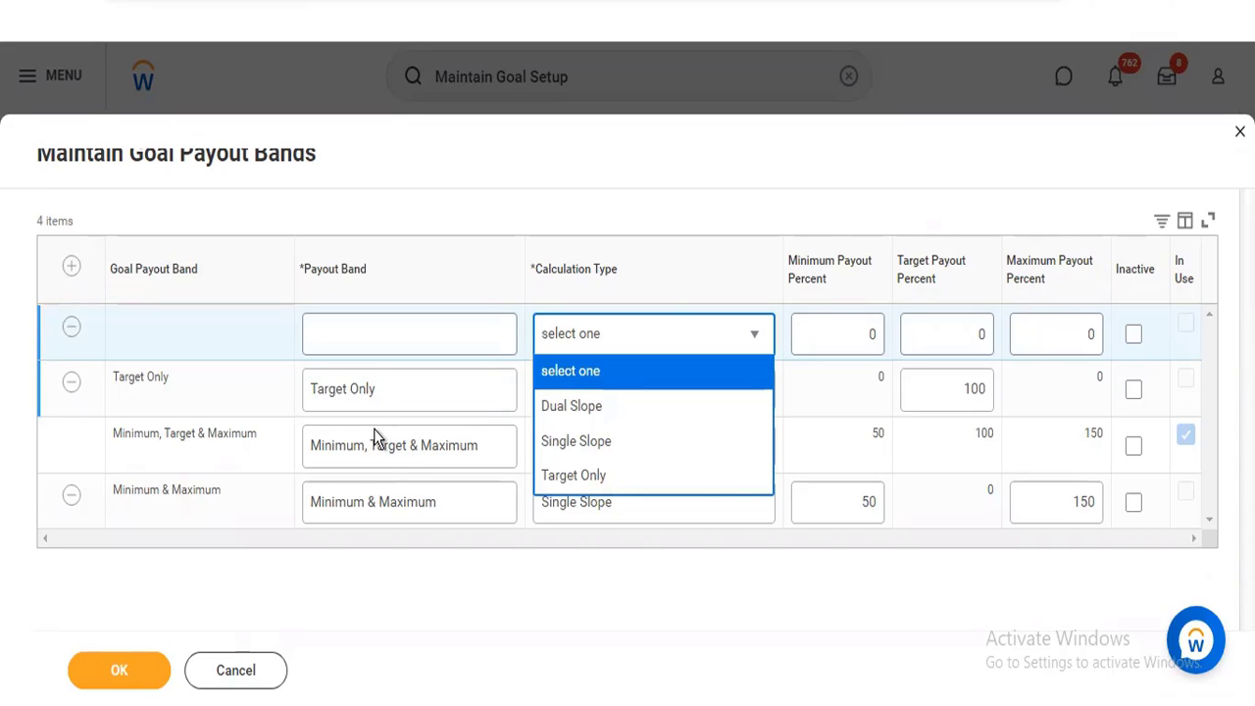
left_click(228, 453)
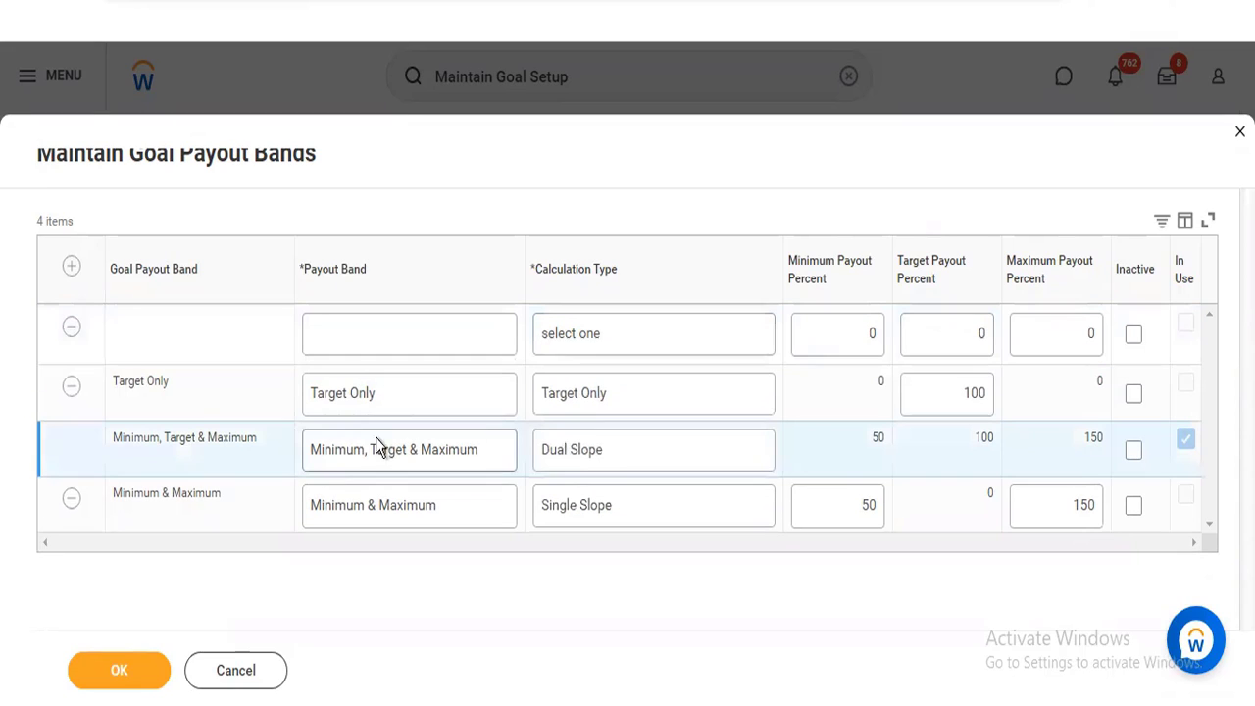
left_click(491, 446)
left_click(647, 409)
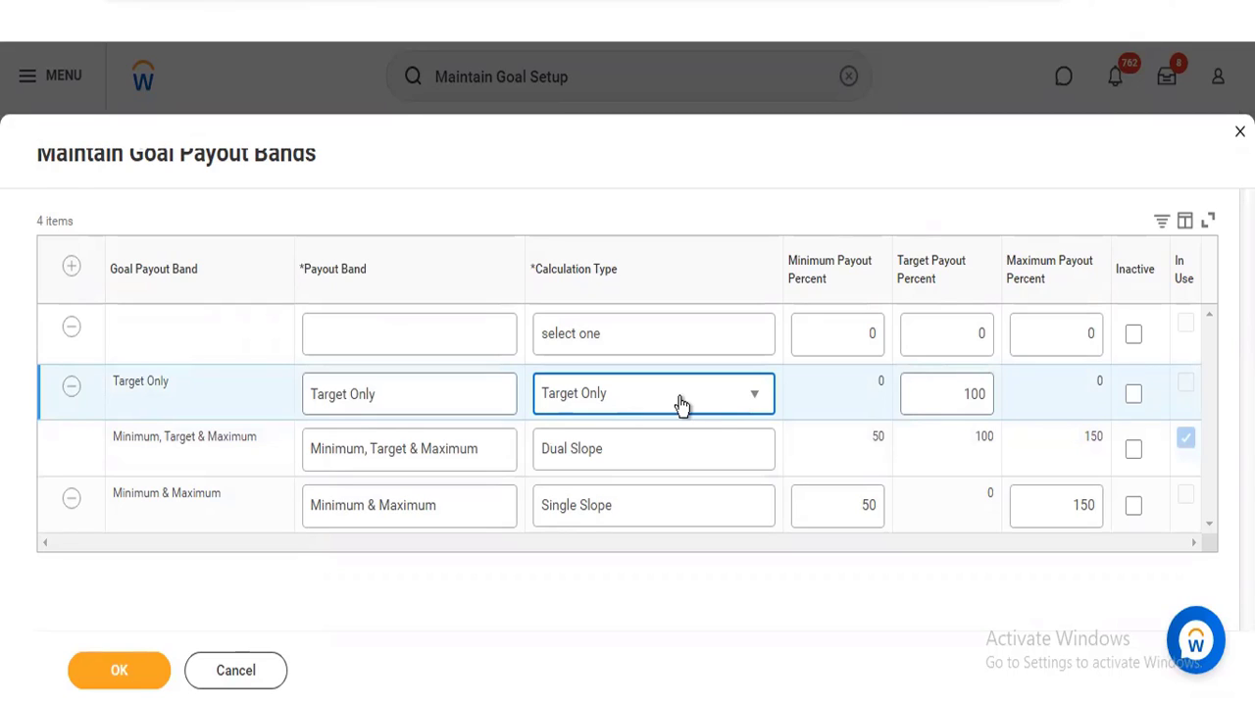
left_click(240, 669)
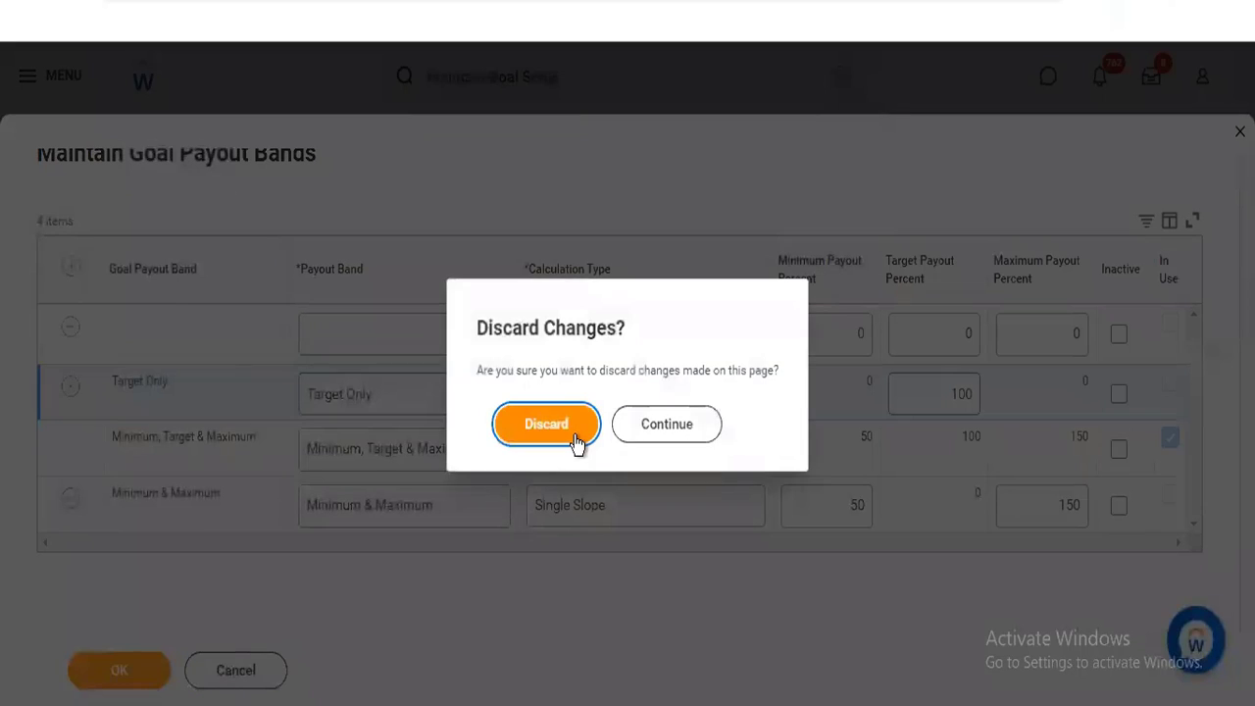
left_click(575, 439)
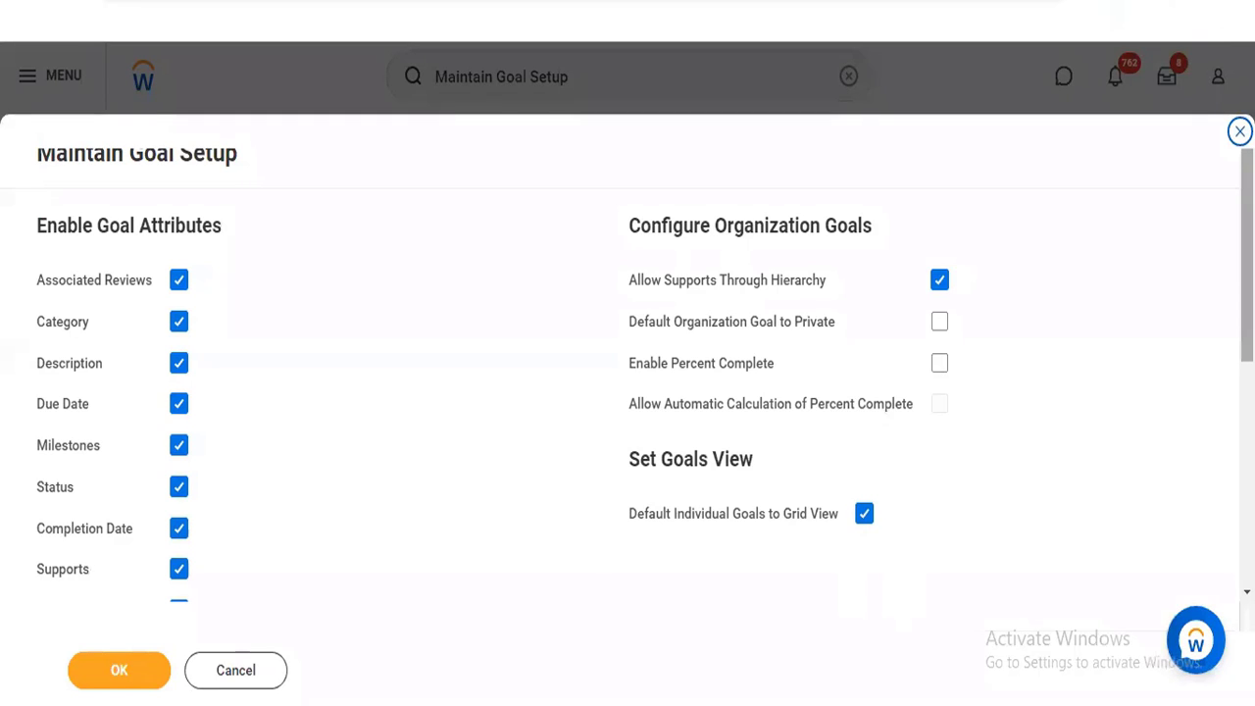
Open Configure Talent Tags, examine the tags for development items, feedback and goals, and close the page
scroll(642, 586, "down", 5)
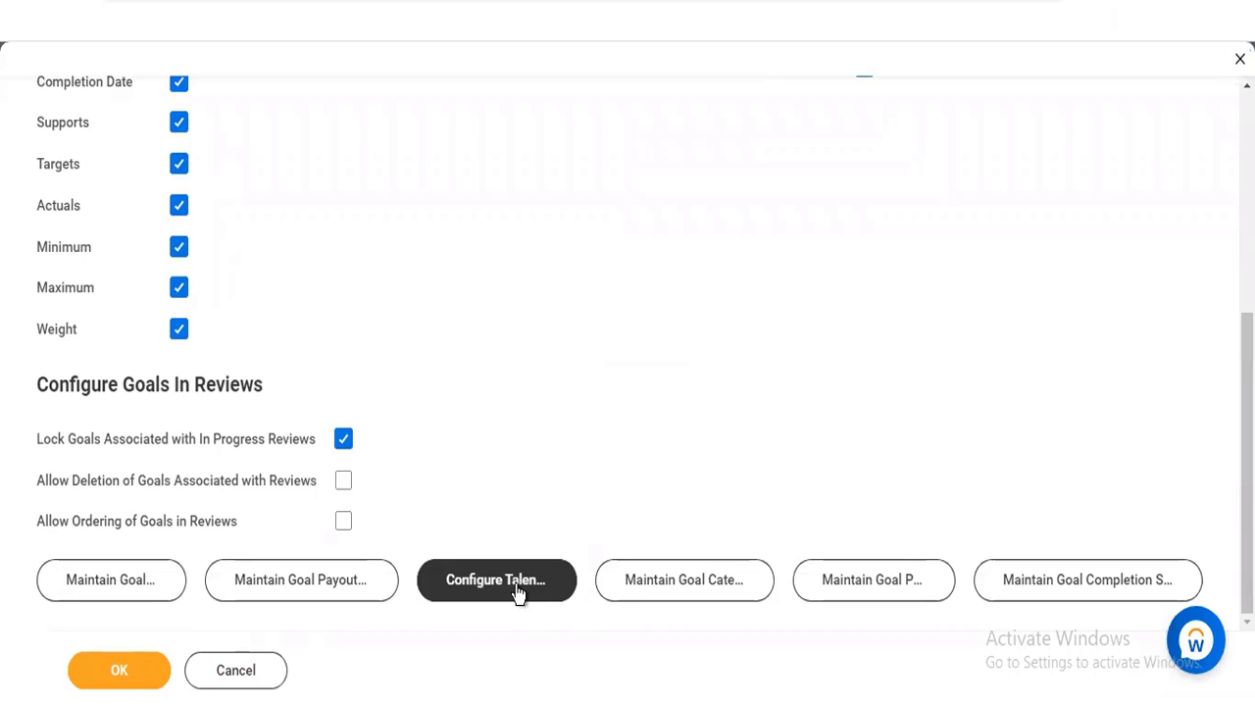
left_click(518, 591)
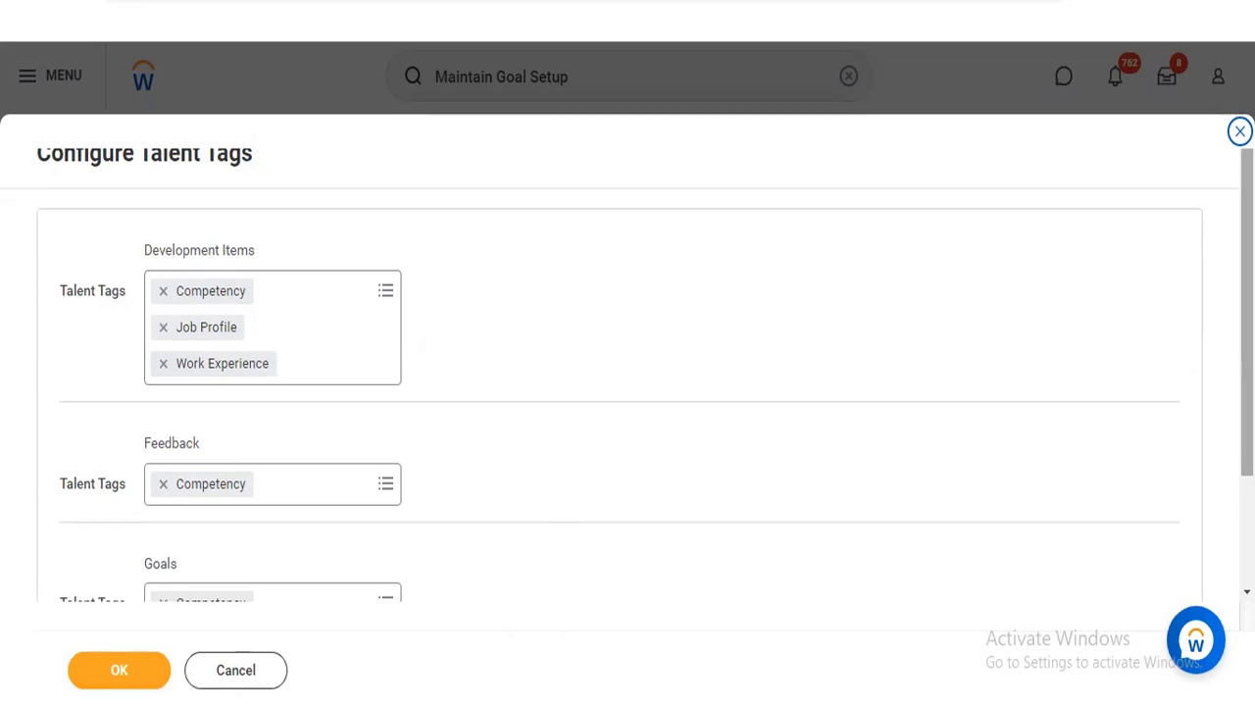
scroll(769, 553, "down", 2)
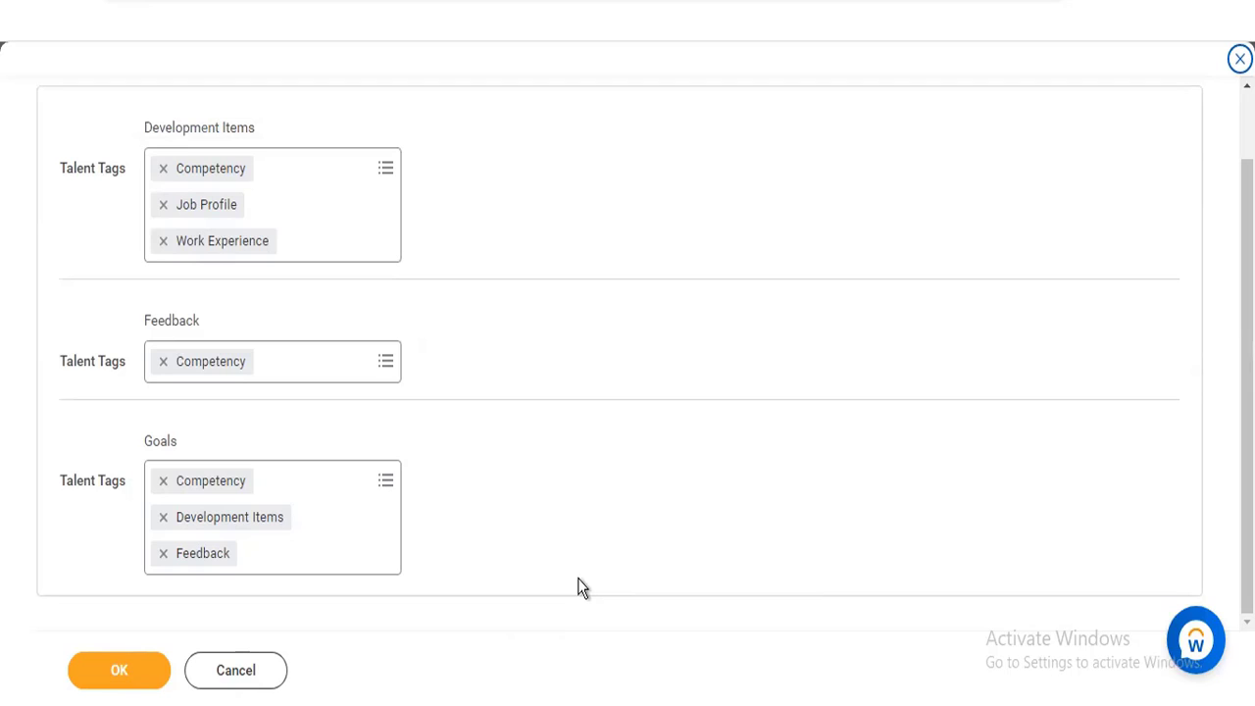
left_click(363, 486)
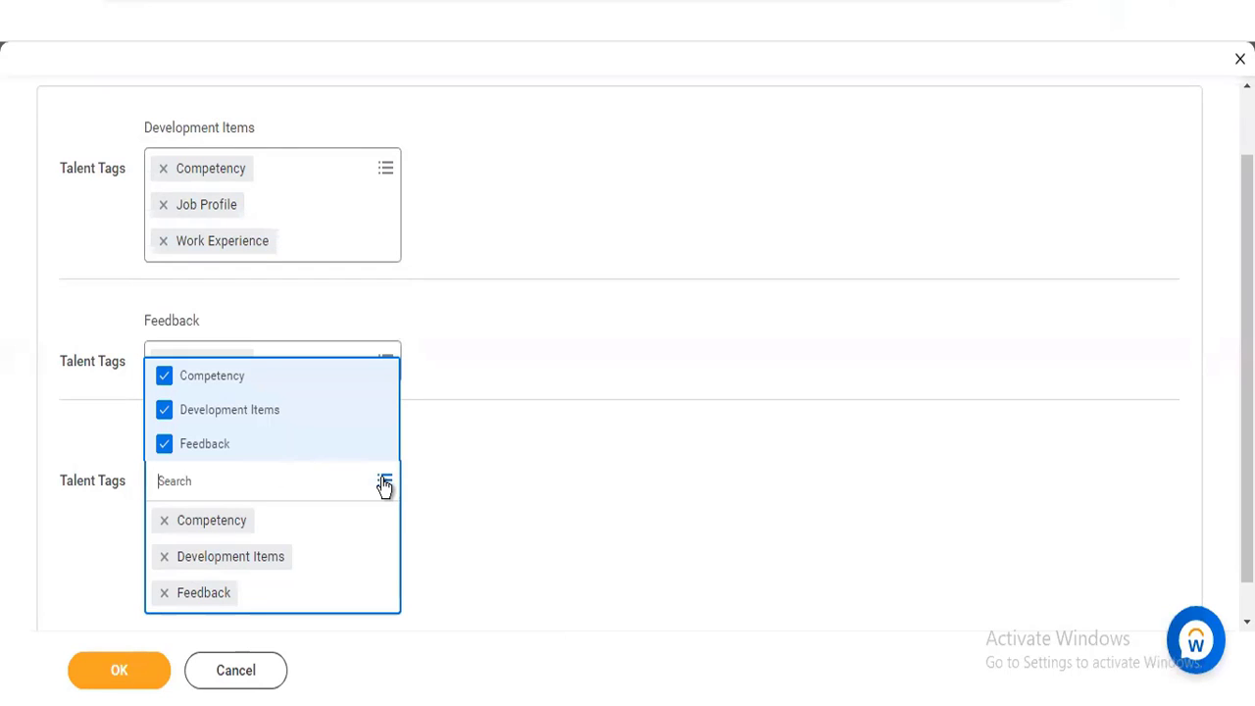
left_click(687, 221)
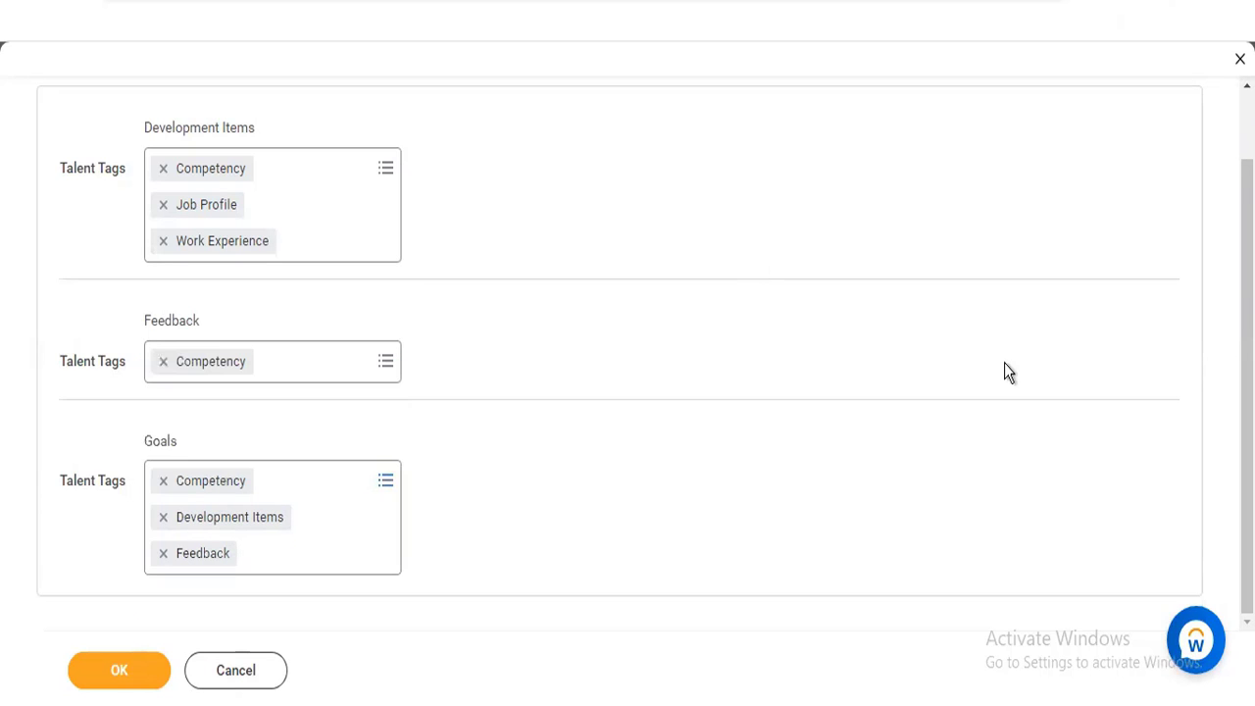
scroll(627, 353, "up", 2)
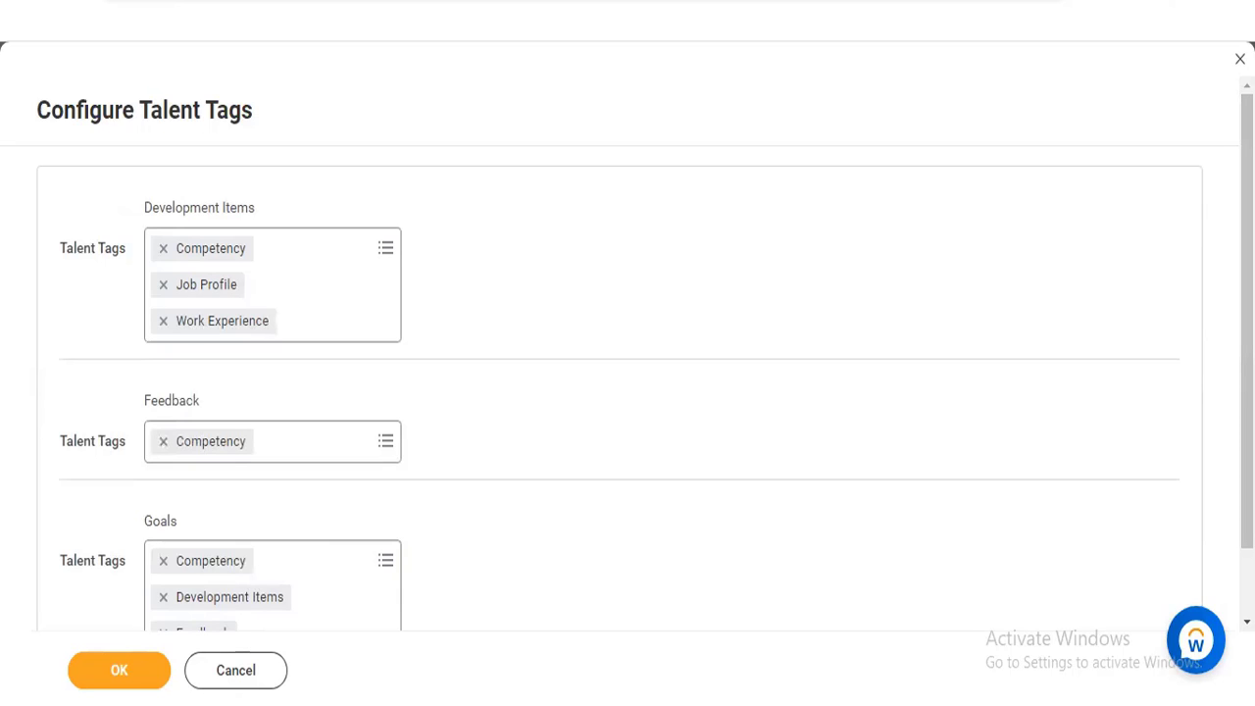
left_click(1240, 58)
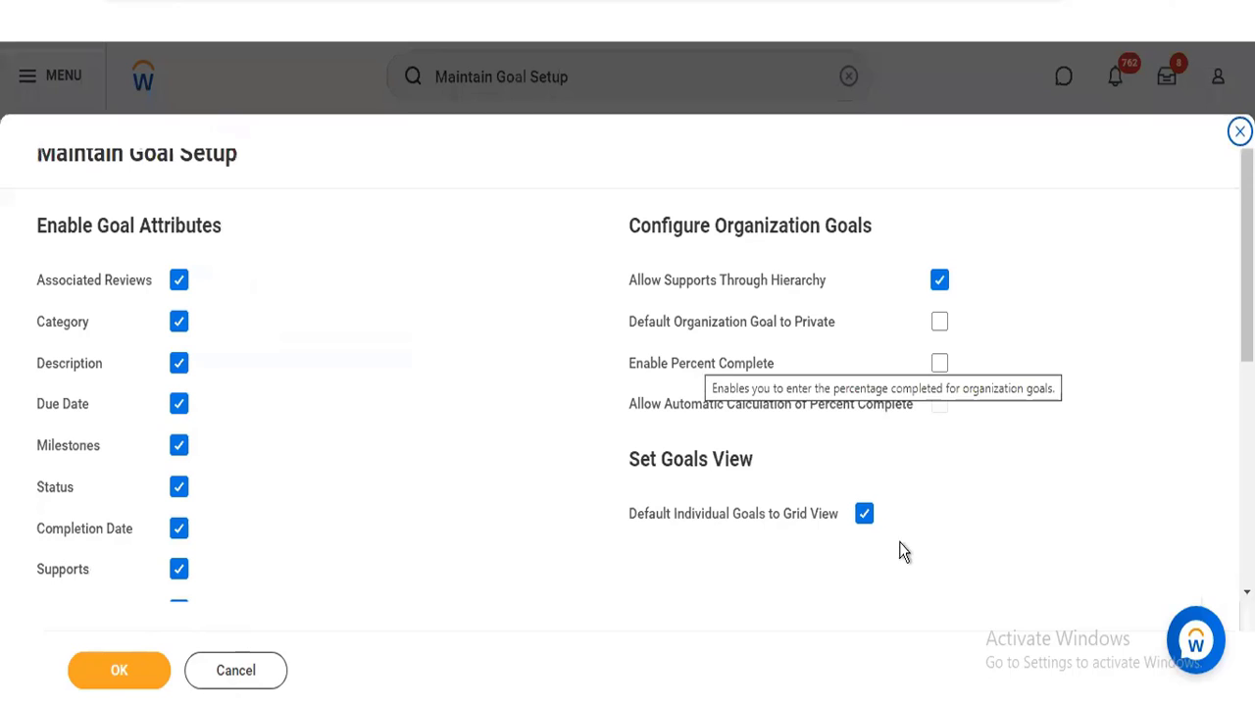
Open Maintain Goal Categories from the goal setup and examine the full list of categories
scroll(905, 549, "down", 5)
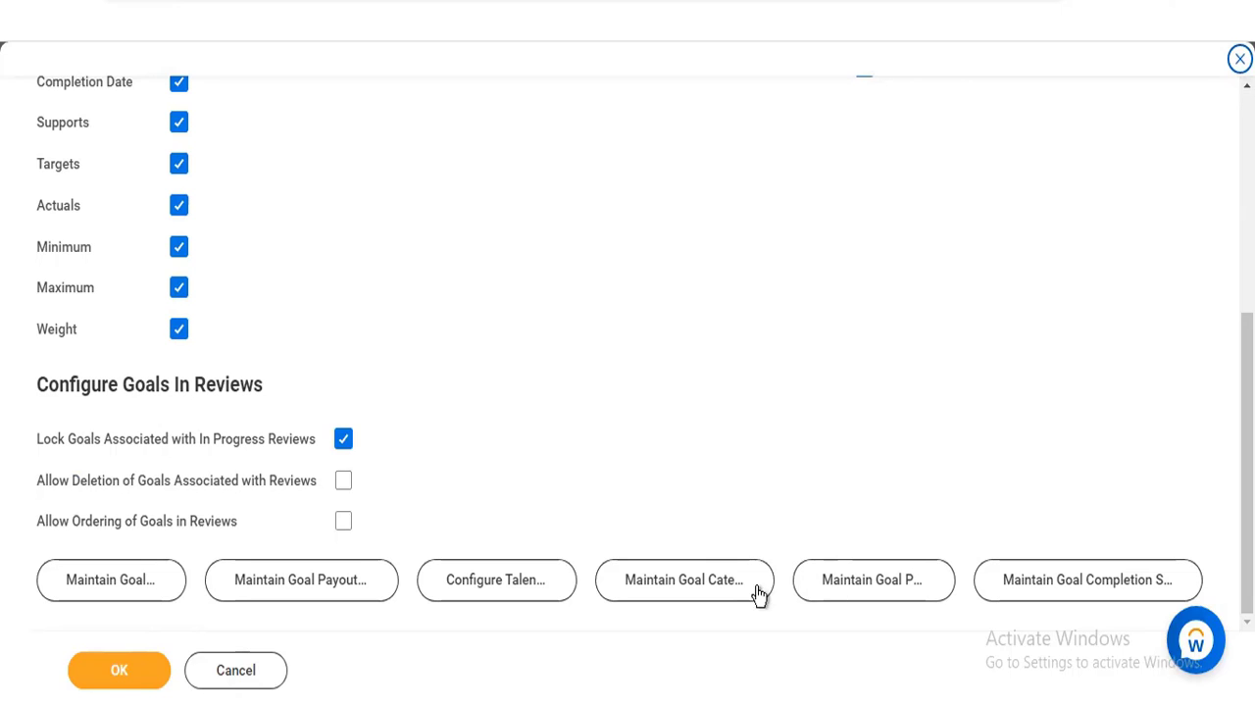
left_click(699, 588)
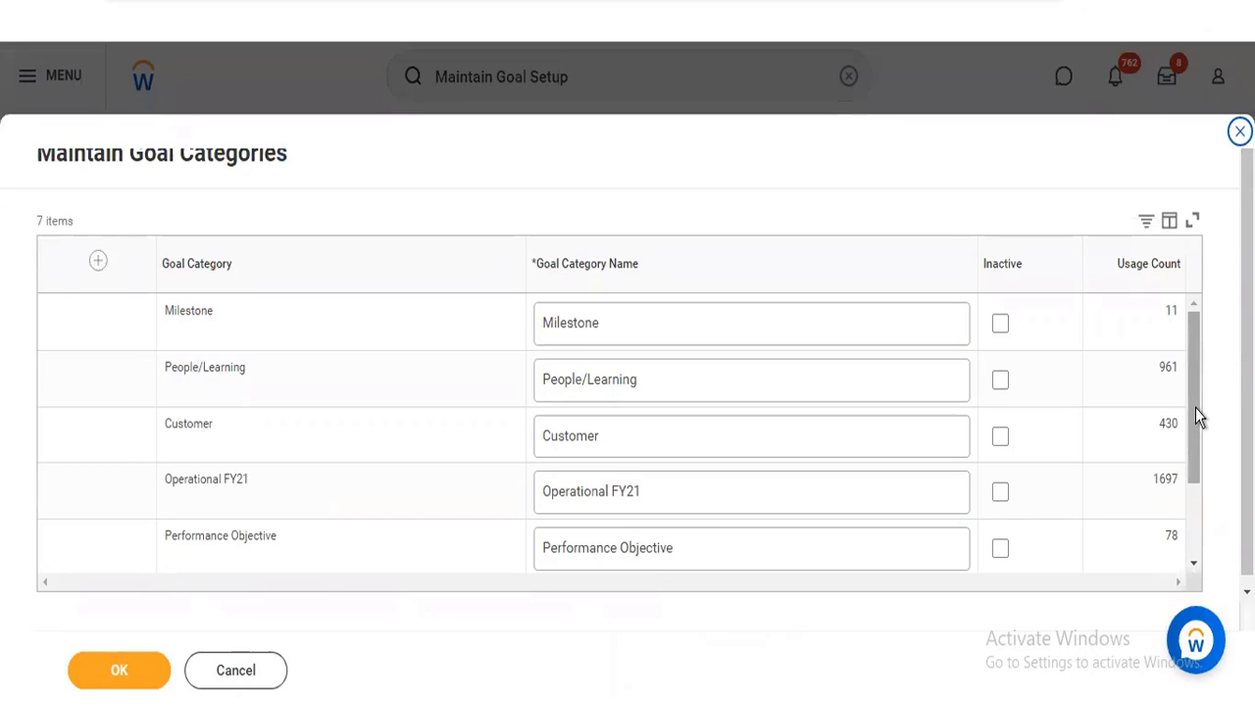
left_click_drag(1195, 408, 1189, 516)
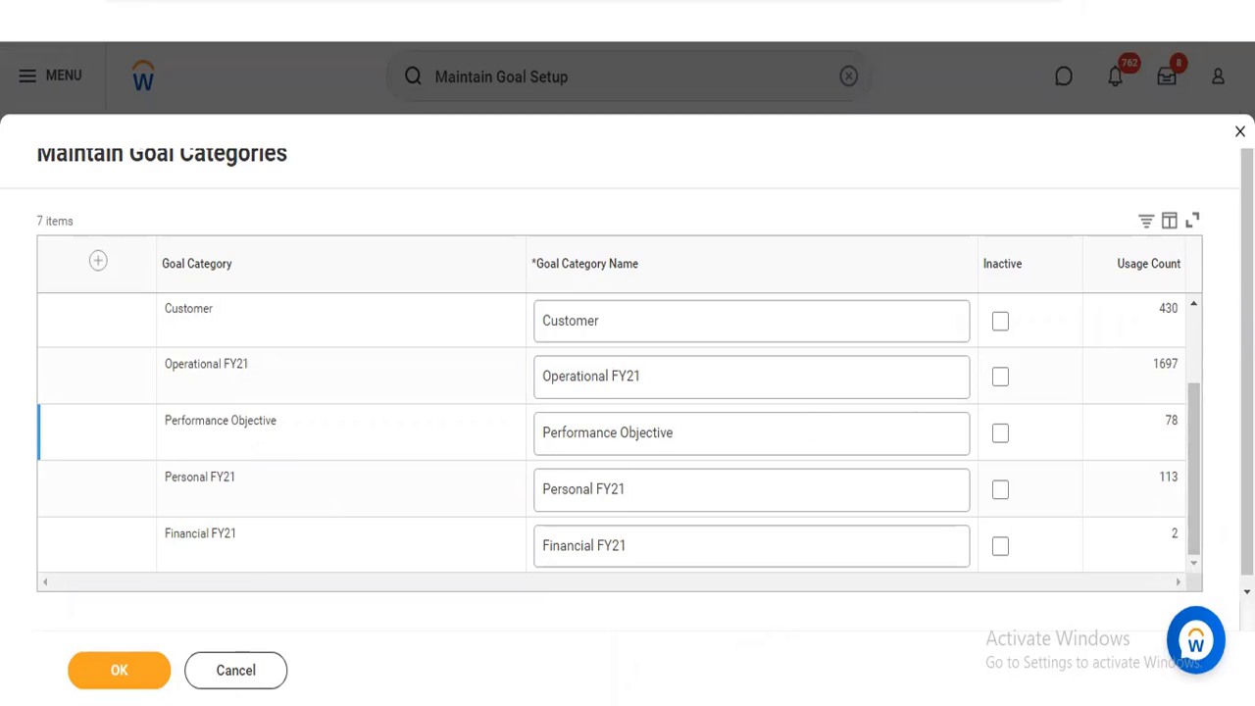
Add a blank row to the goal categories list and discard the changes
left_click_drag(1200, 433, 1197, 310)
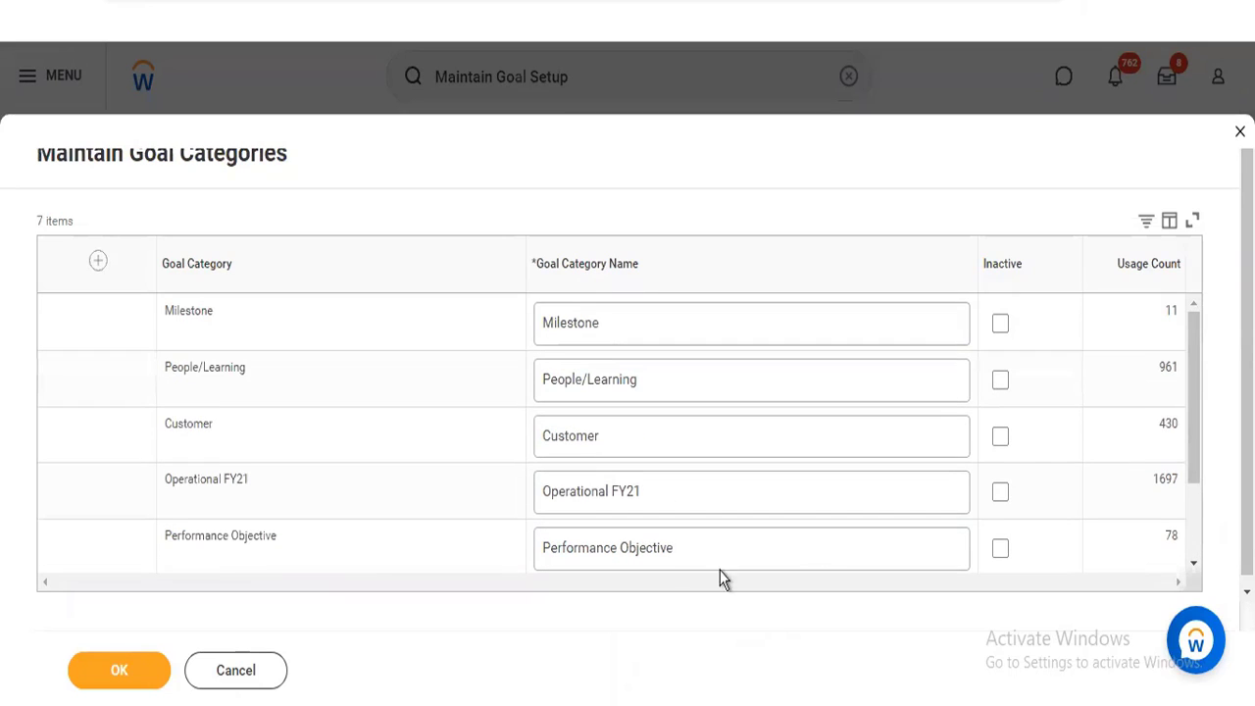
left_click(98, 263)
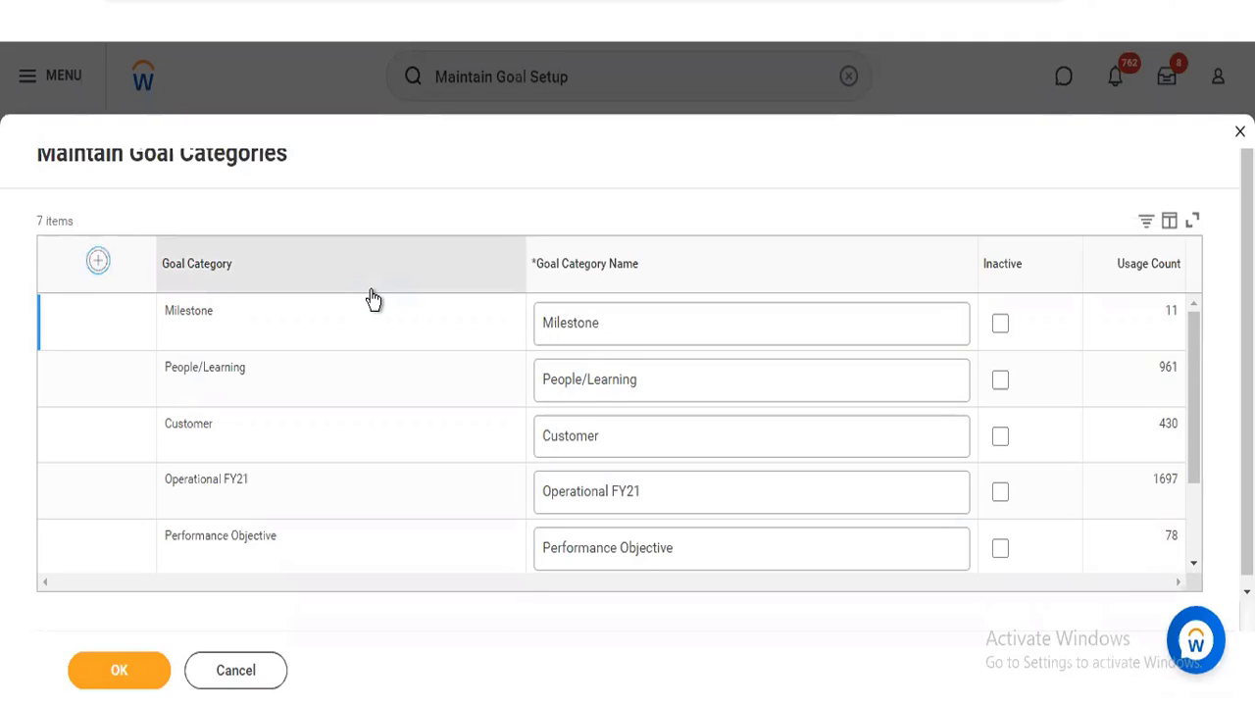
left_click(568, 321)
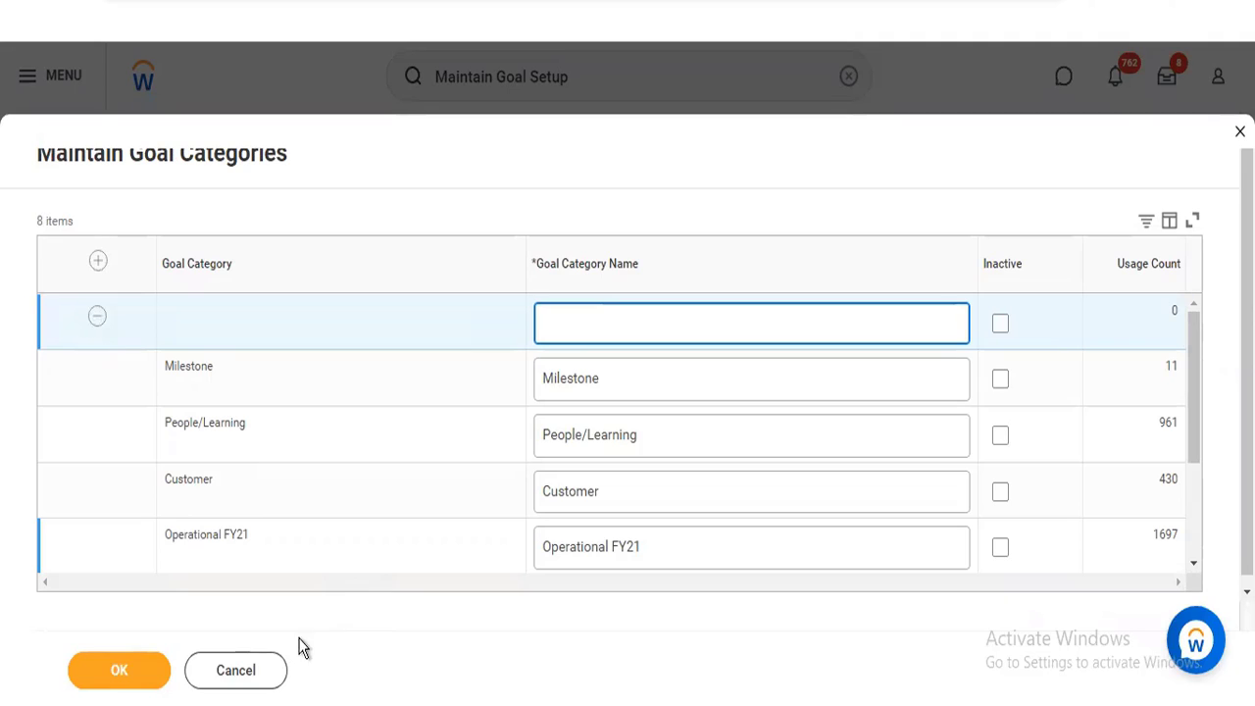
left_click(258, 666)
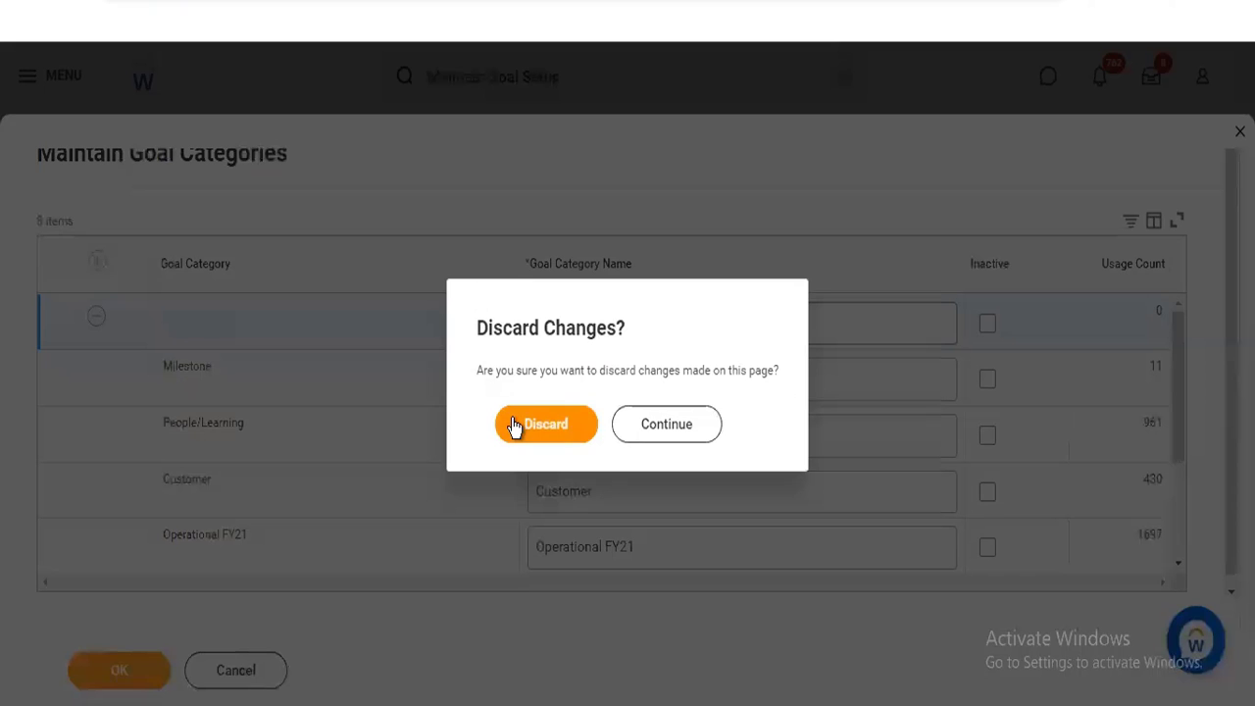
left_click(514, 424)
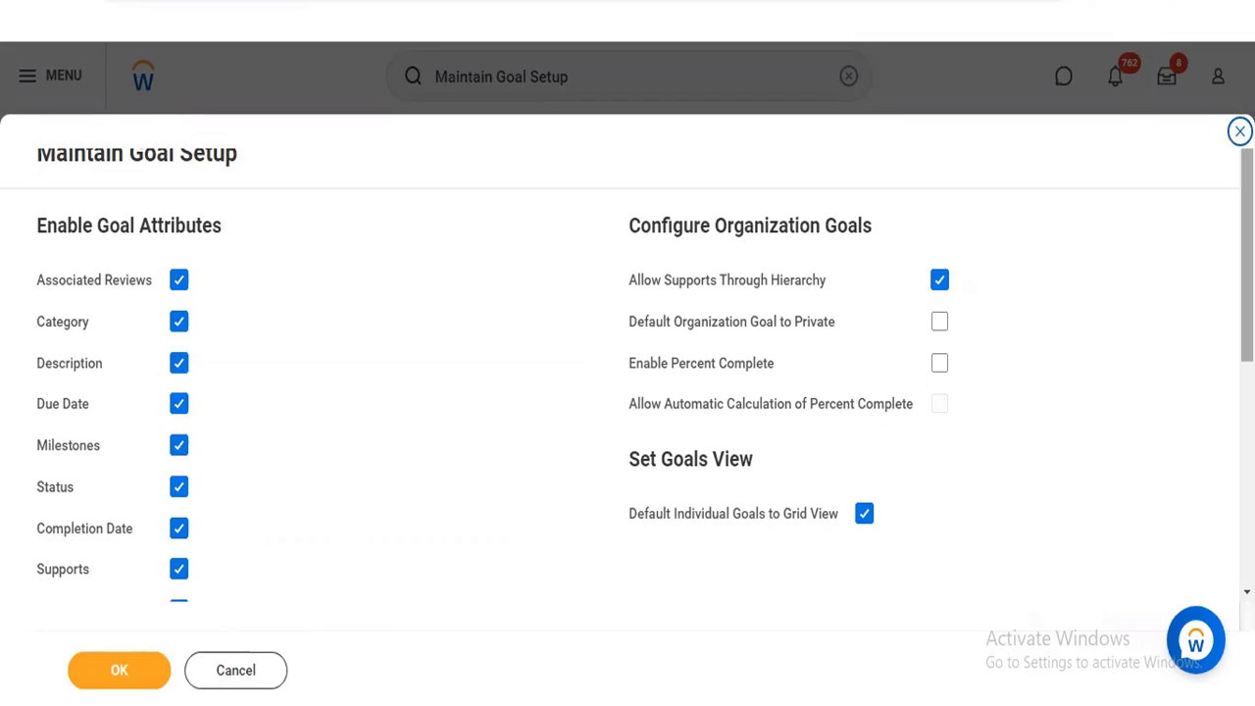
Open Maintain Goal Periods from the goal setup and examine the list of periods with their dates
scroll(627, 373, "down", 5)
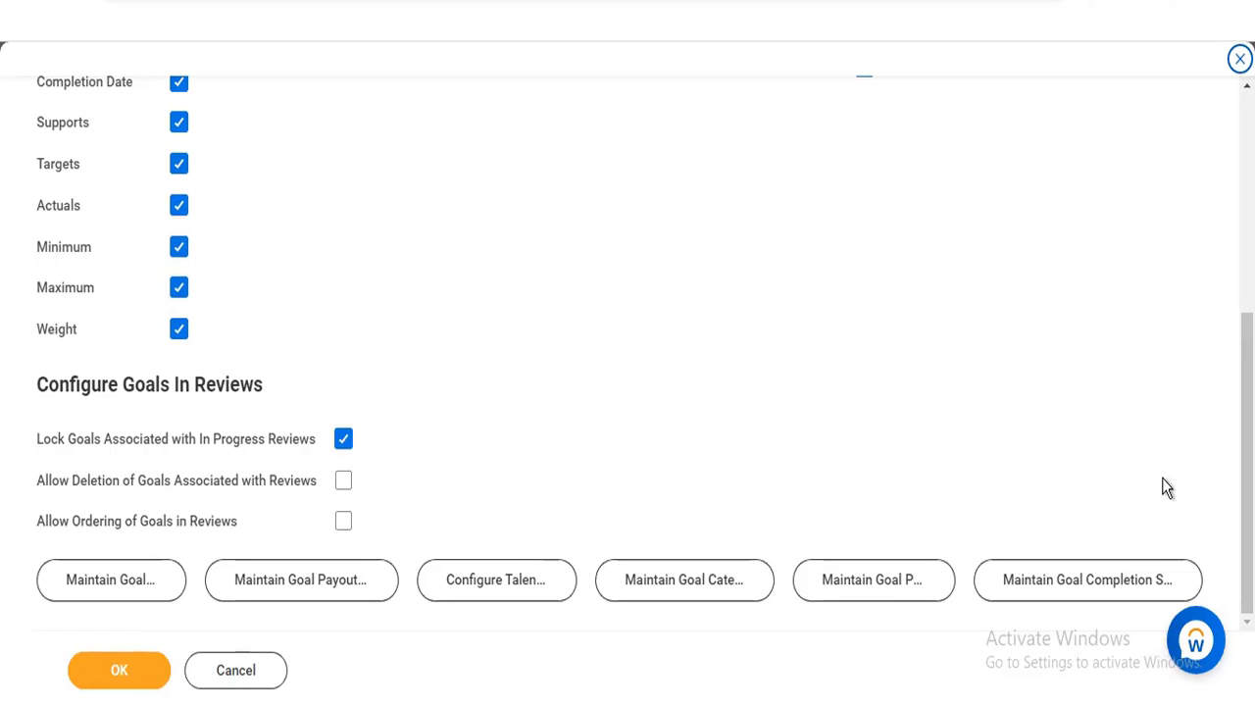
left_click(868, 592)
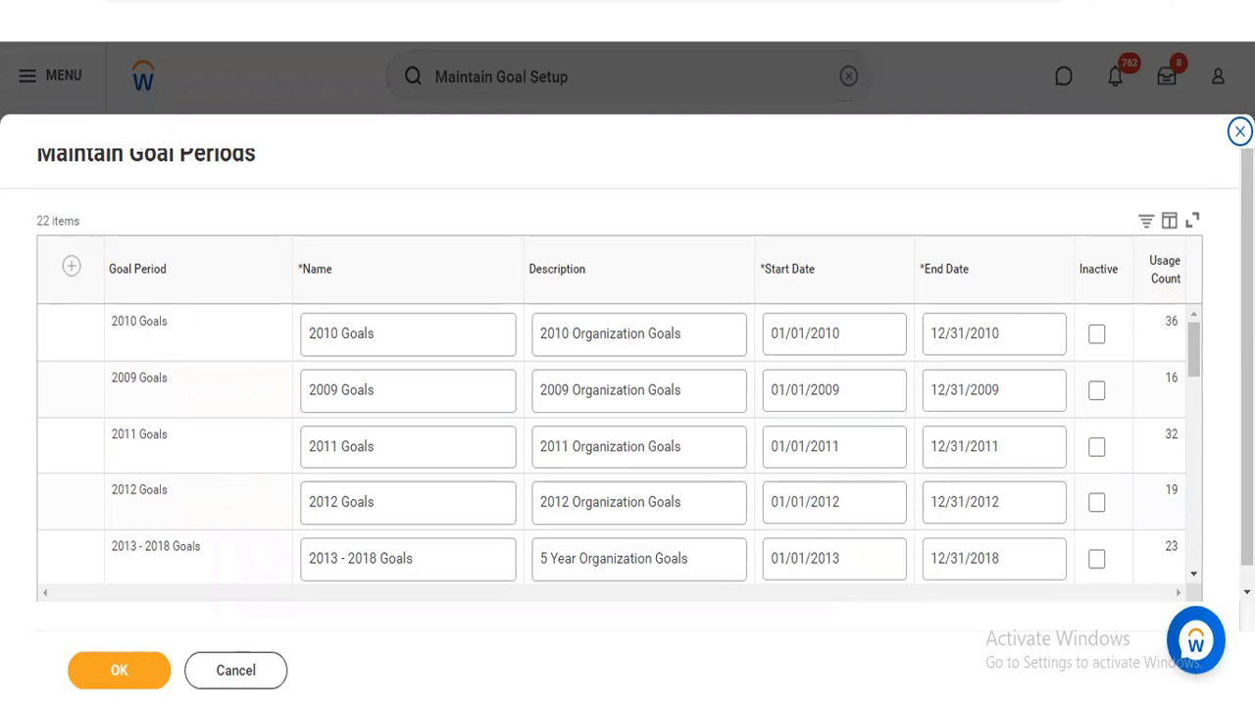
mouse_move(1191, 343)
left_mouse_down()
mouse_move(1195, 478)
mouse_move(1195, 323)
left_mouse_up()
Add a goal period row, entering a person's first name followed by "2022 Goals" as both its name and description
left_click(70, 267)
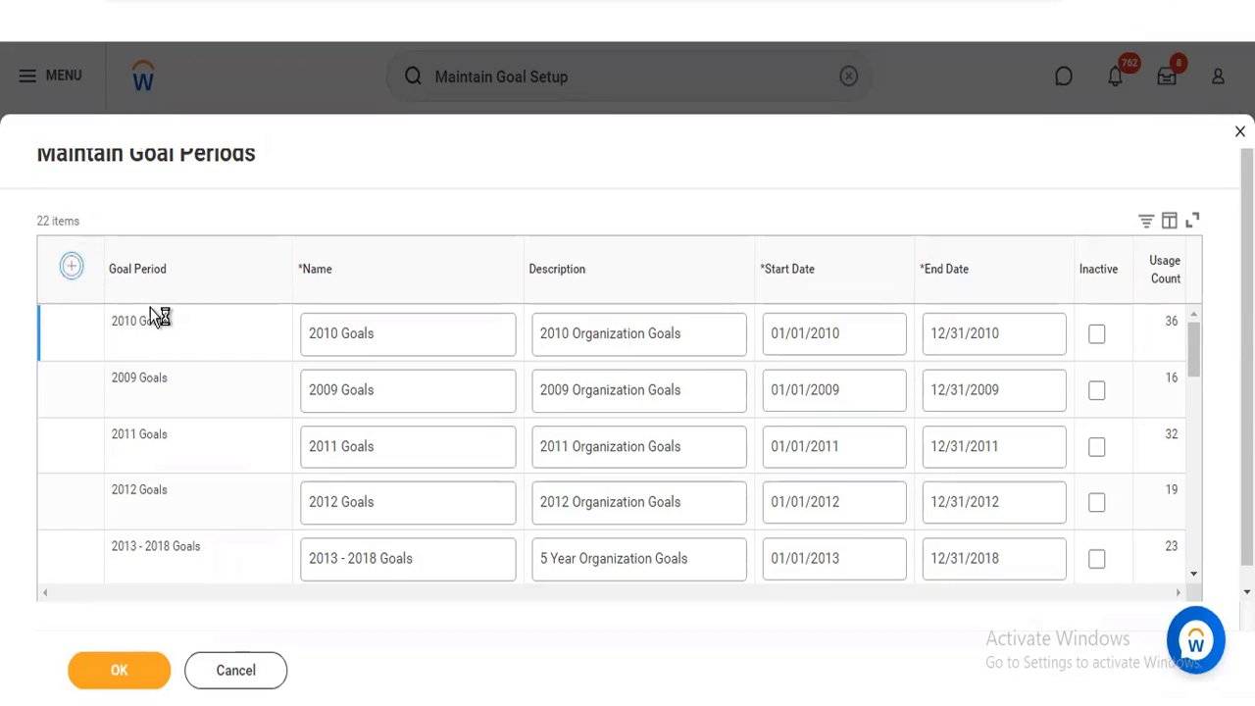
left_click(72, 270)
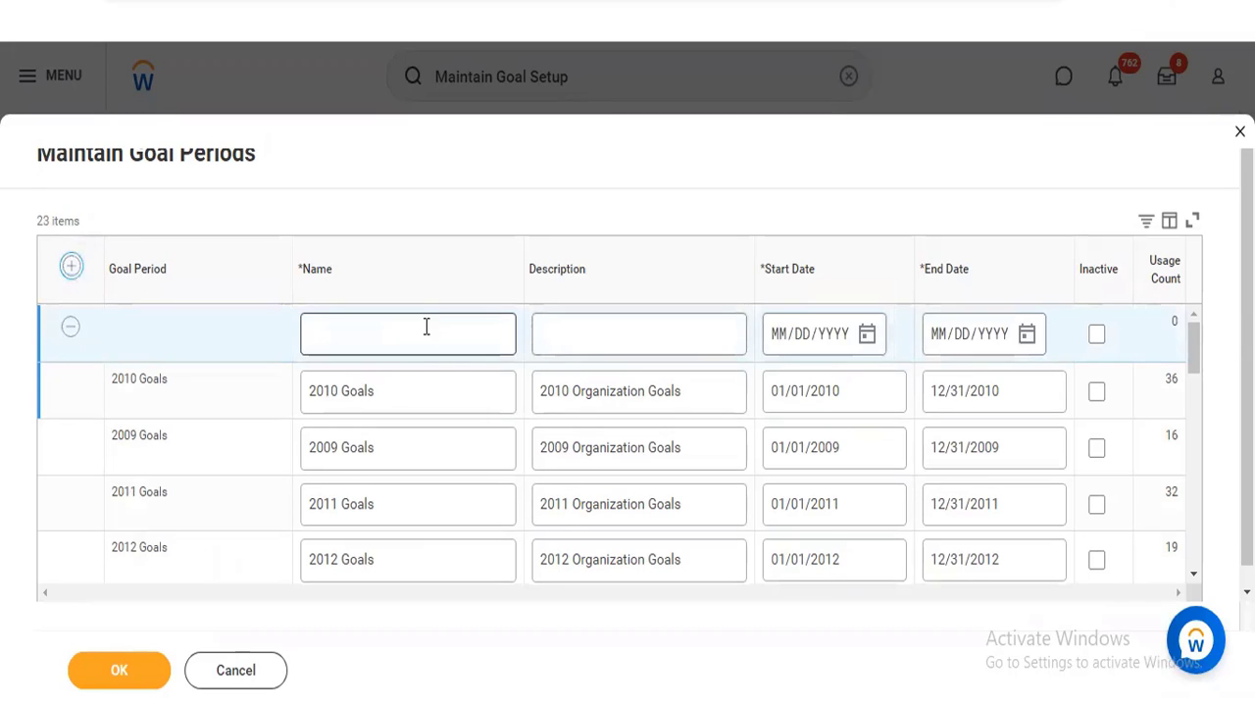
left_click(427, 327)
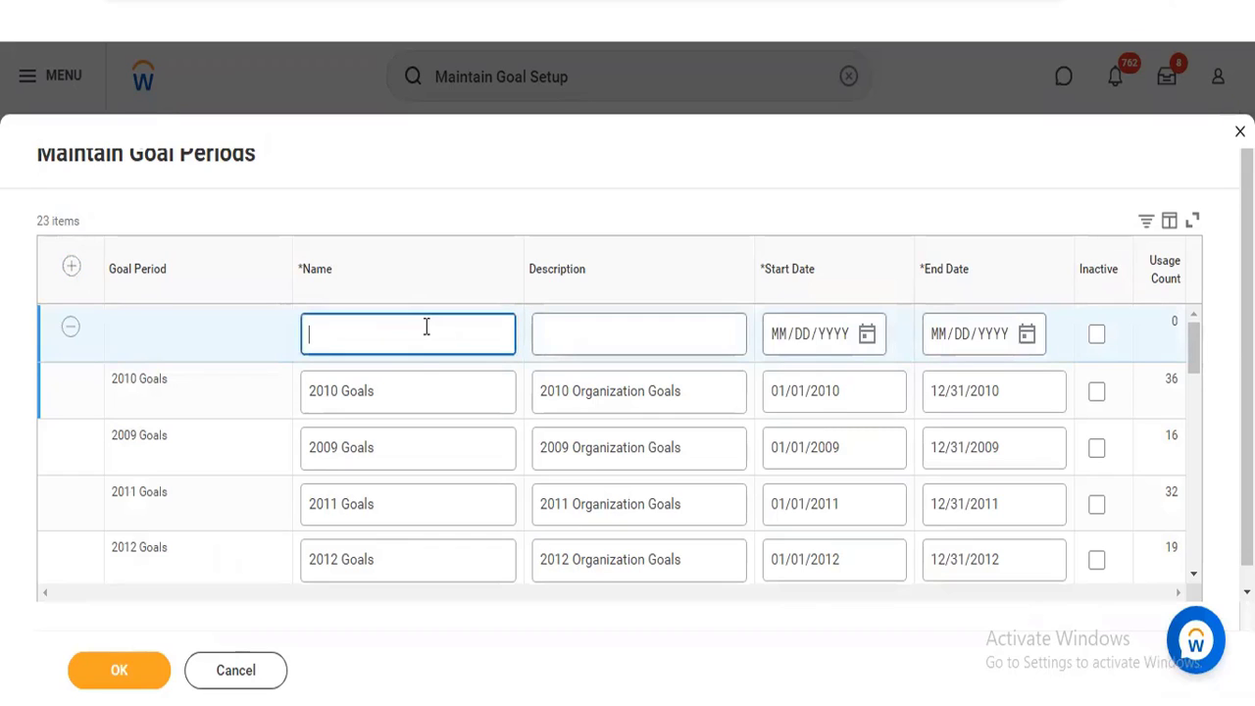
type("Aditi")
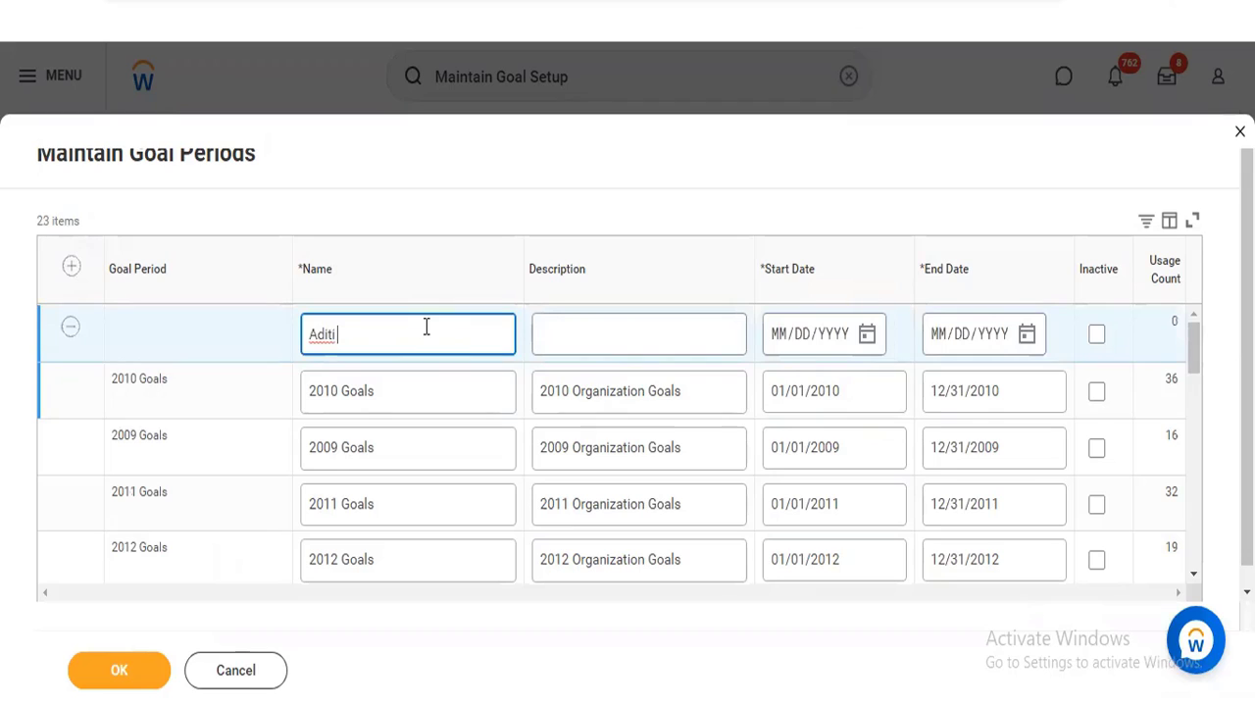
type(" 2022 Goals")
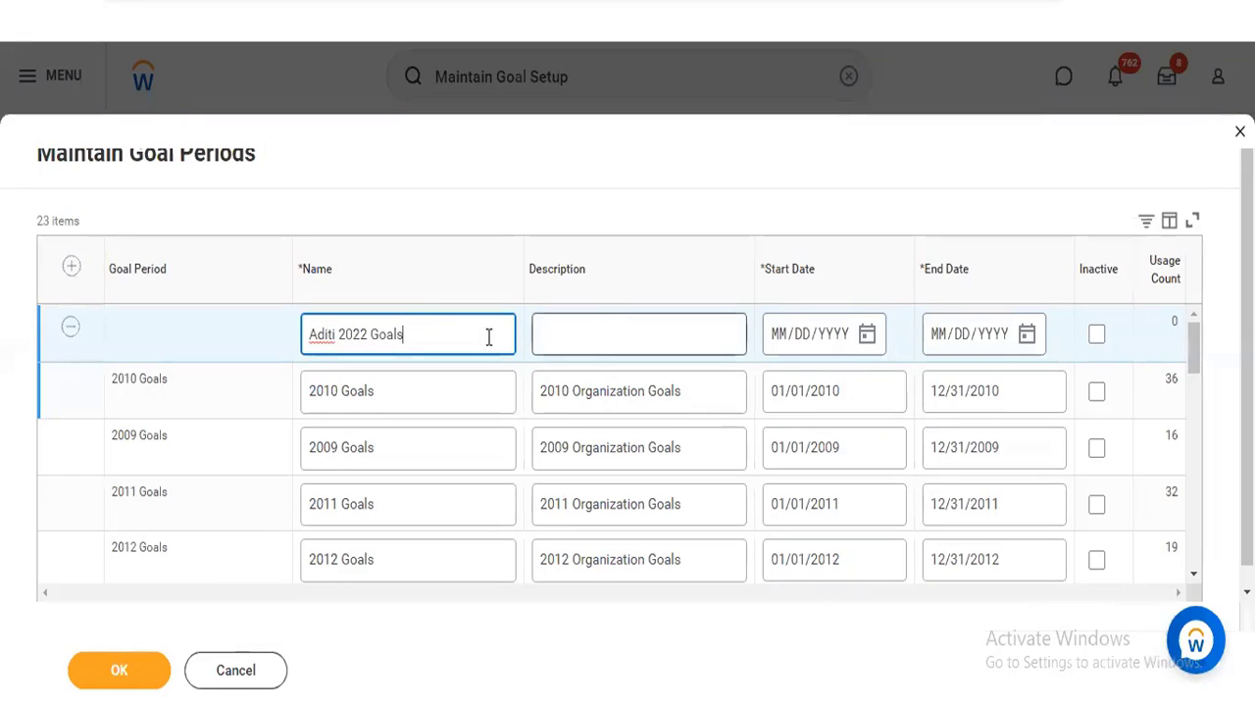
triple_click(427, 334)
key("ctrl+c")
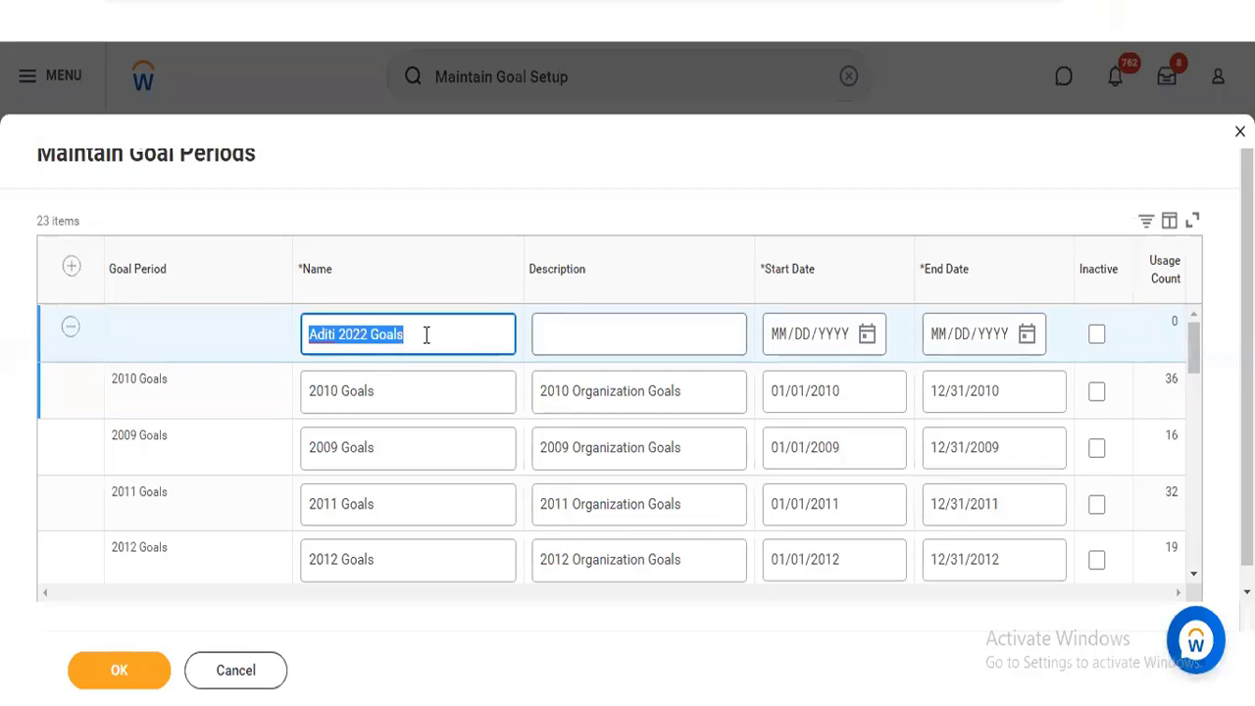
left_click(624, 316)
key("ctrl+v")
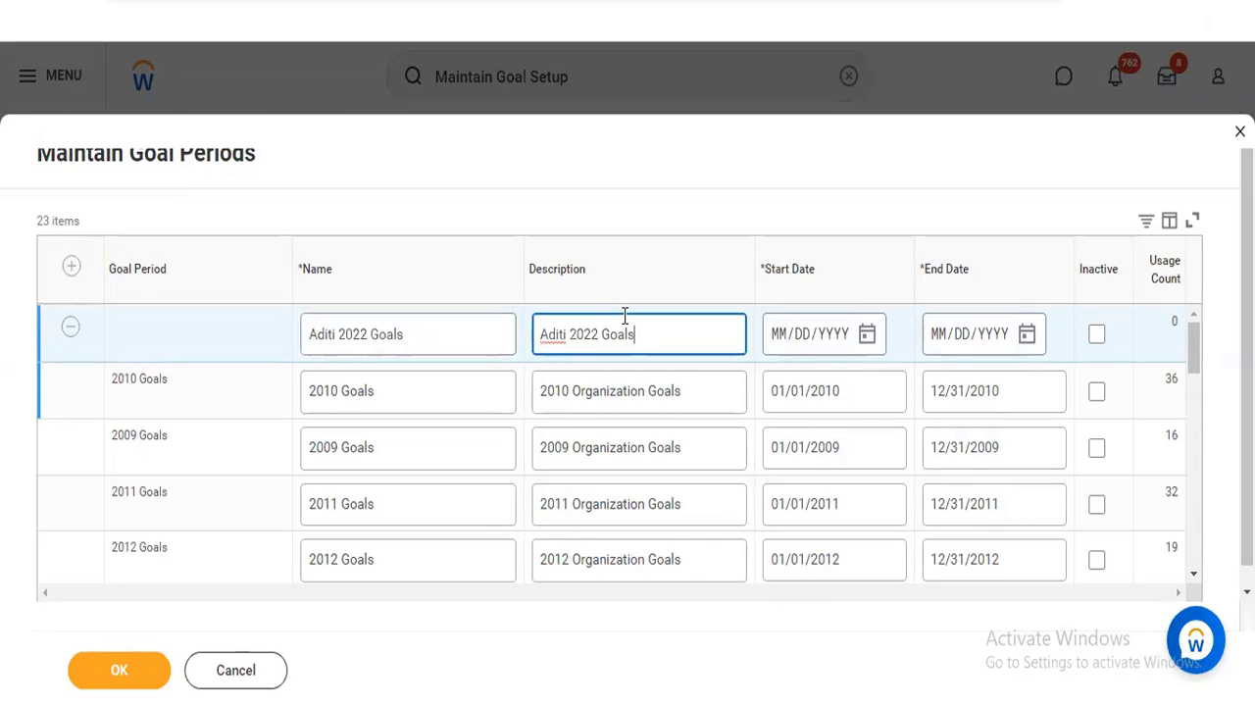
View the start date calendar of the new goal period without choosing a date, and discard the changes
left_click(867, 336)
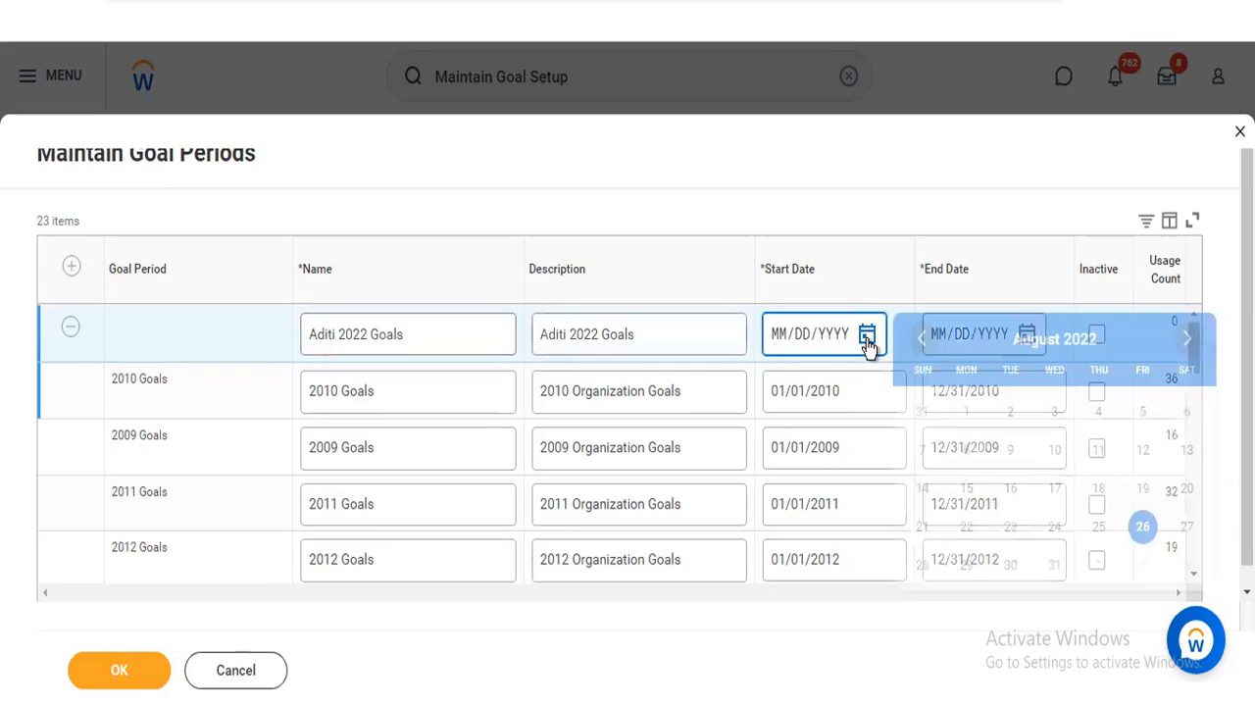
left_click(813, 161)
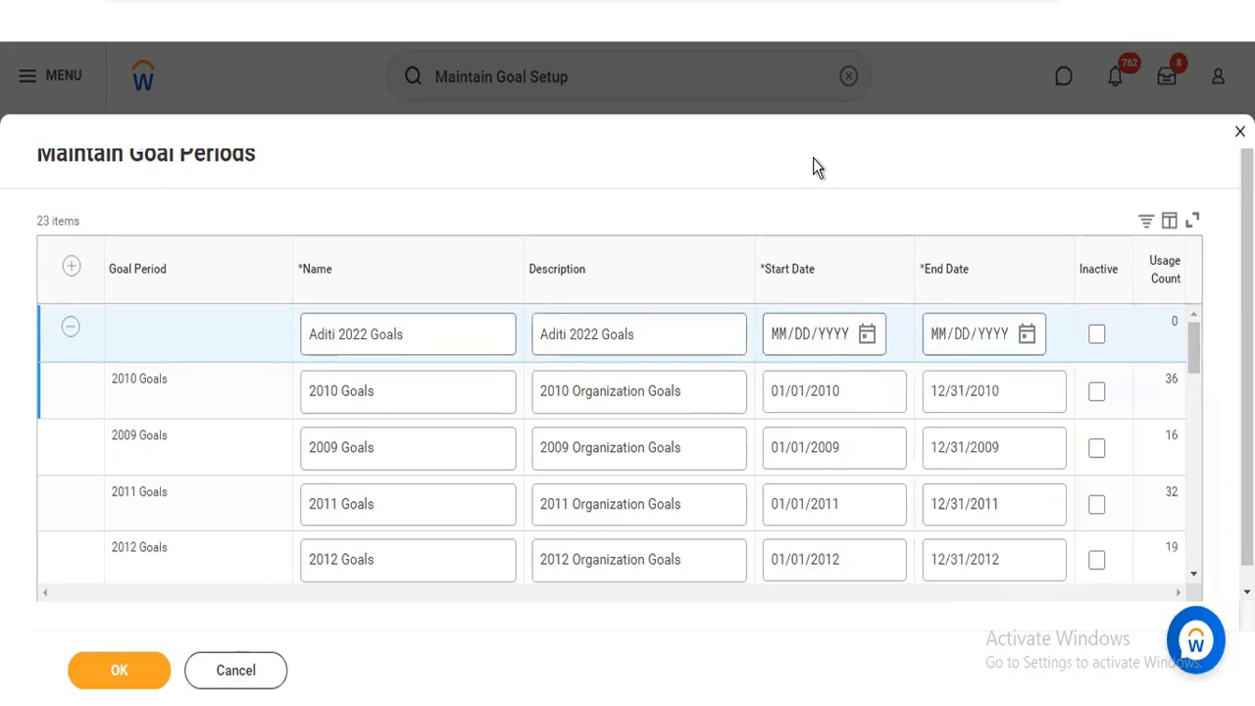
left_click(232, 675)
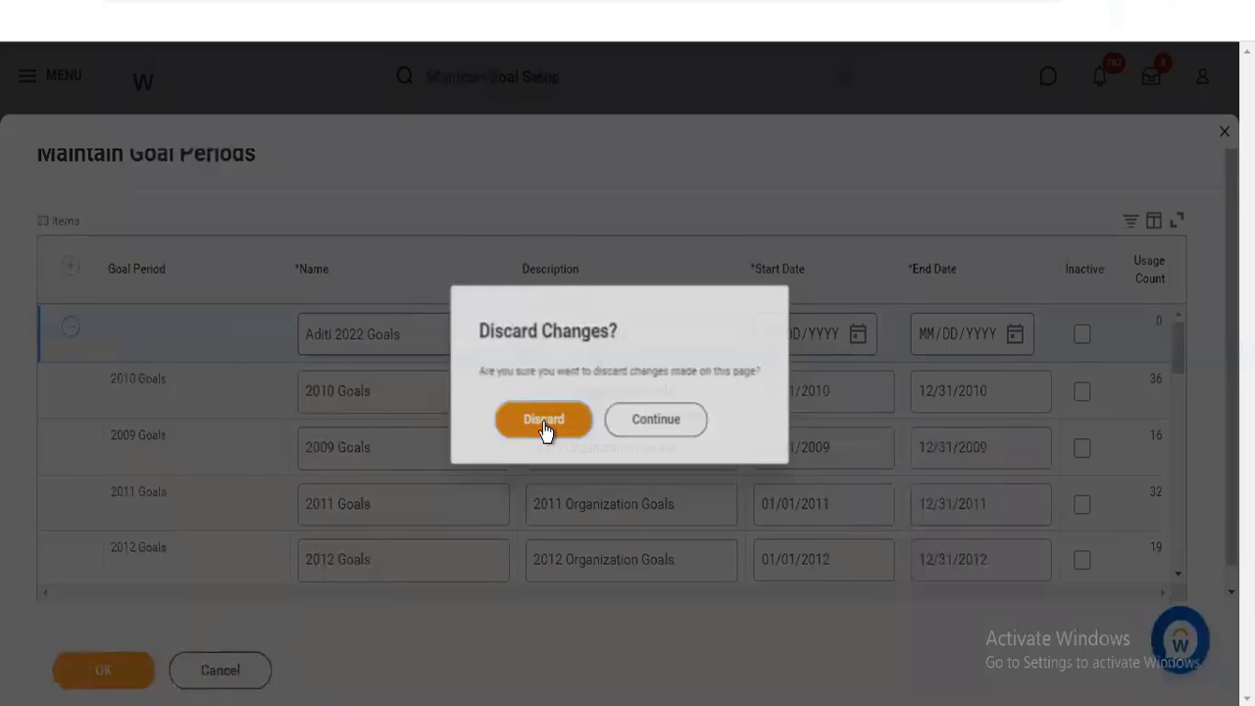
left_click(543, 421)
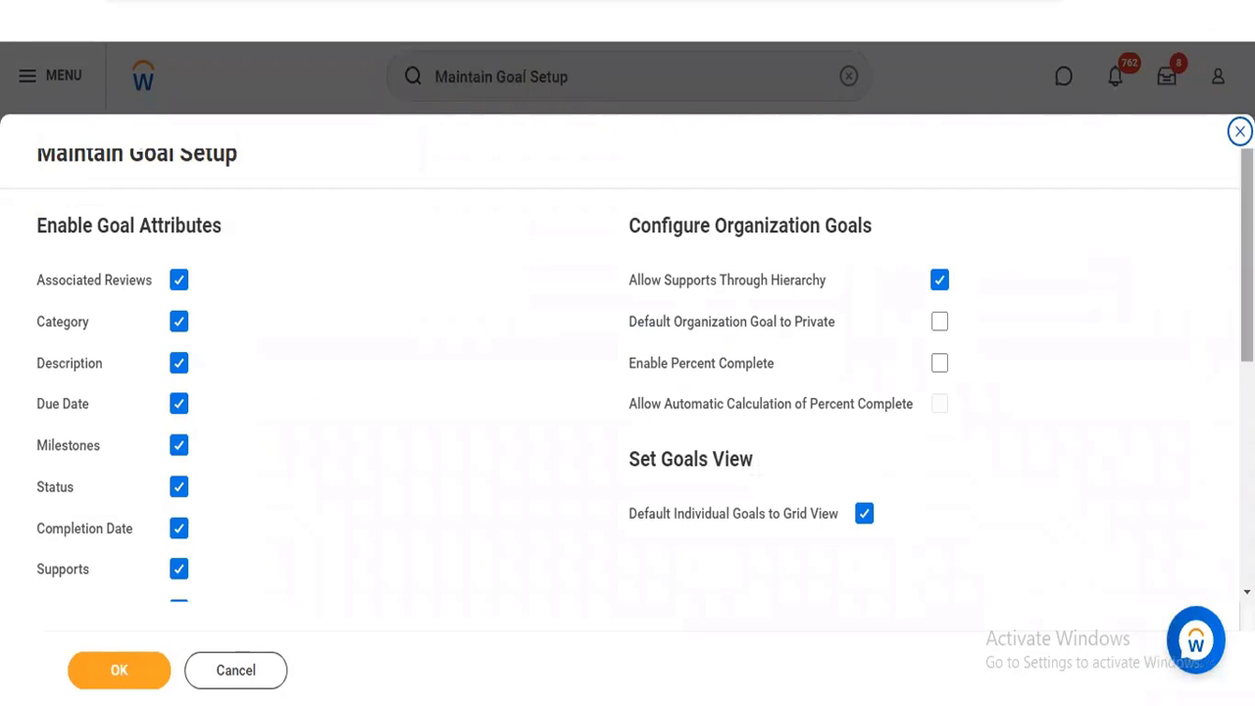
Open Maintain Goal Completion Statuses from the goal setup and examine the statuses, their order and mapped percentages
scroll(628, 373, "down", 5)
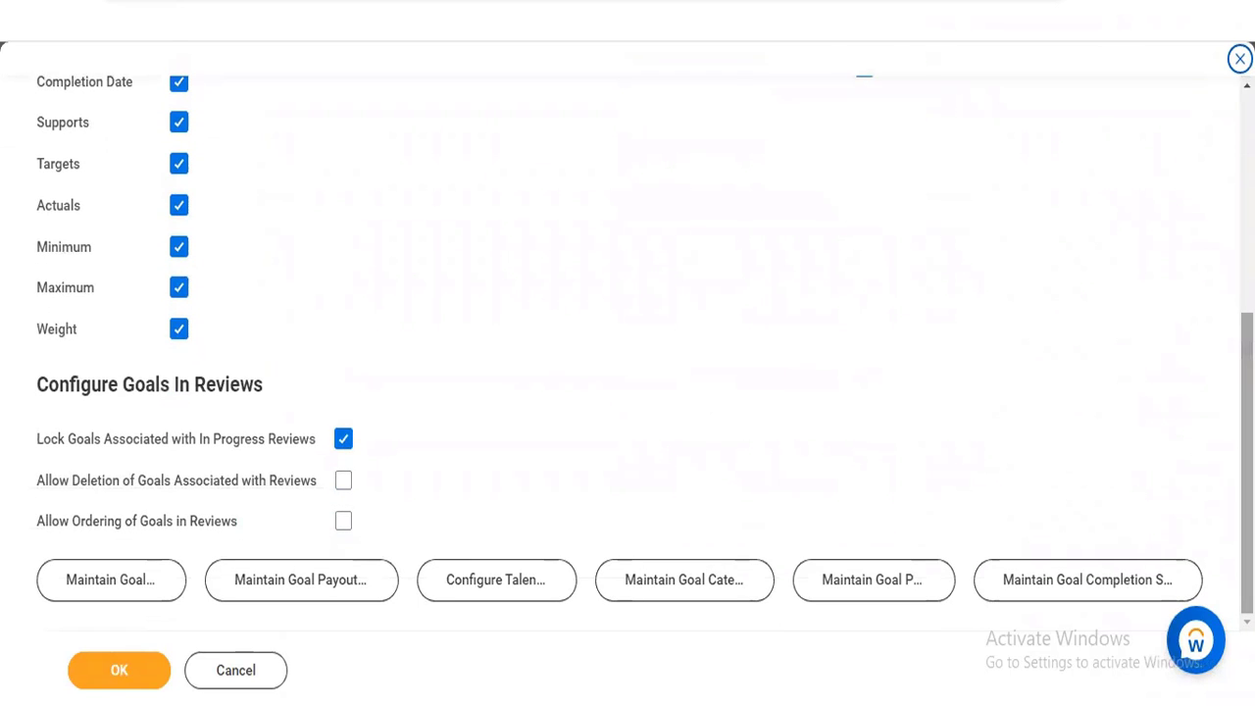
left_click(1113, 579)
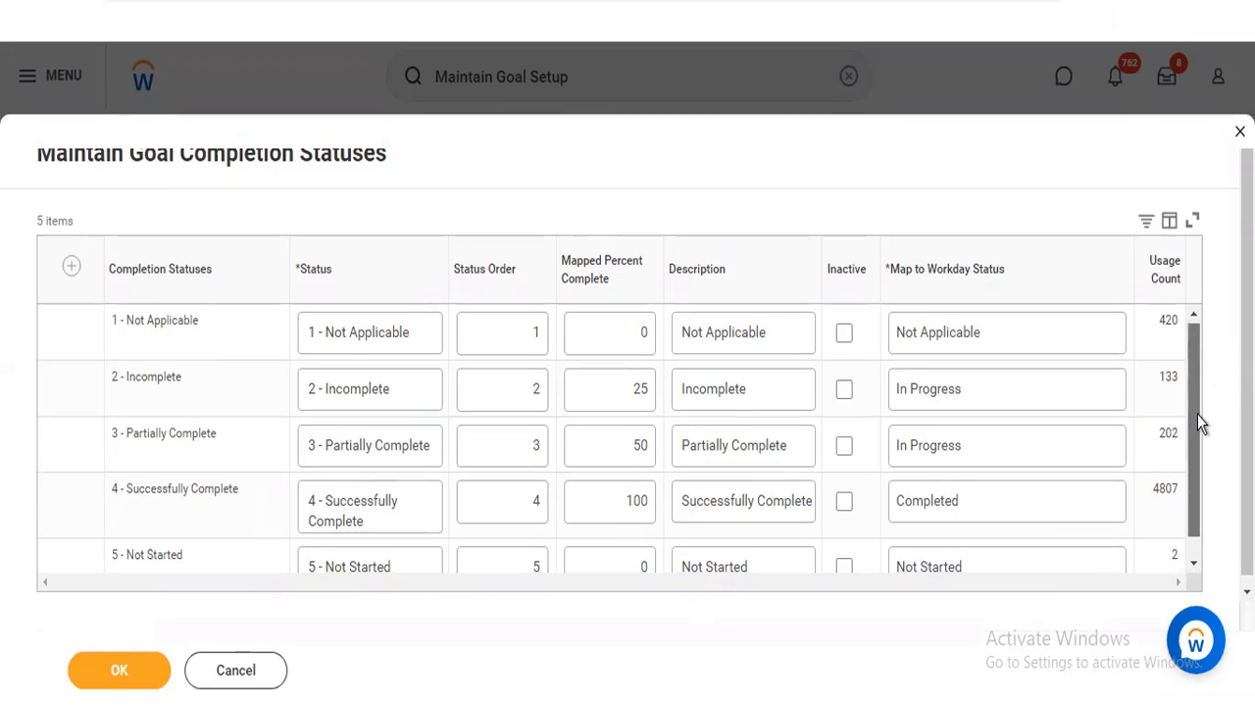
scroll(1197, 414, "down", 1)
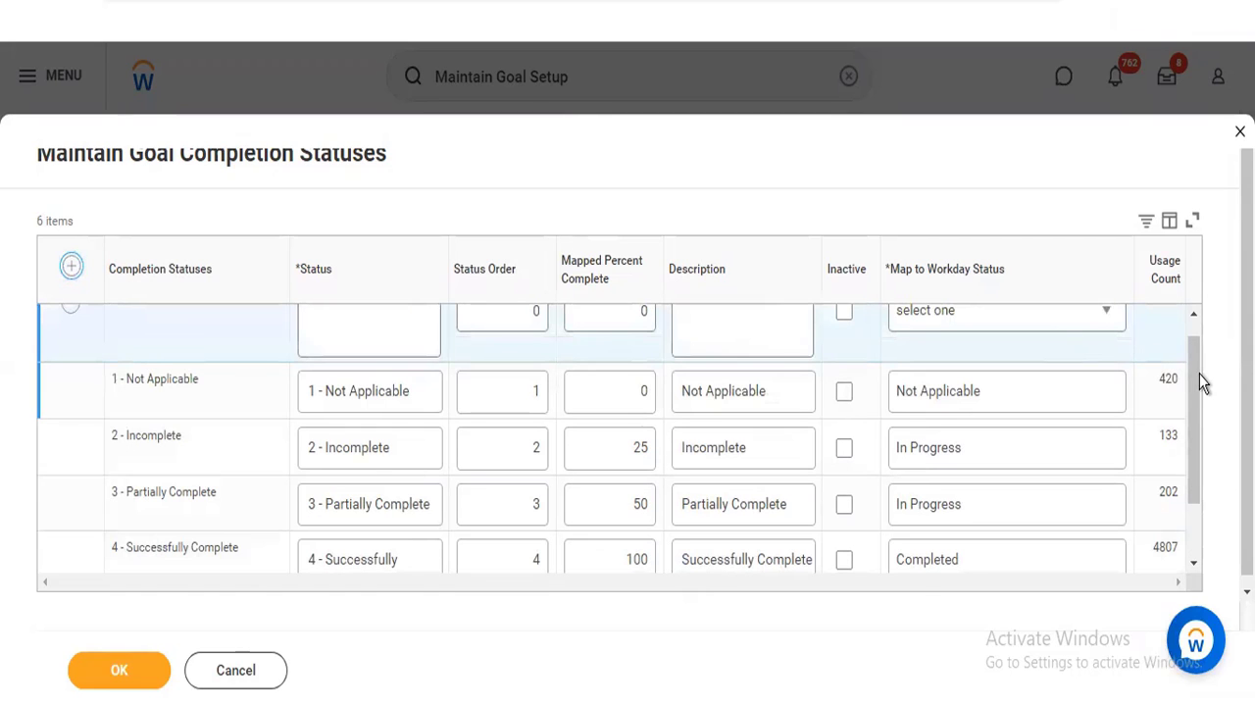
Enter "6 - Cancelled" as the status of a new goal completion status row, leaving its description blank
scroll(1199, 359, "up", 1)
left_click(358, 336)
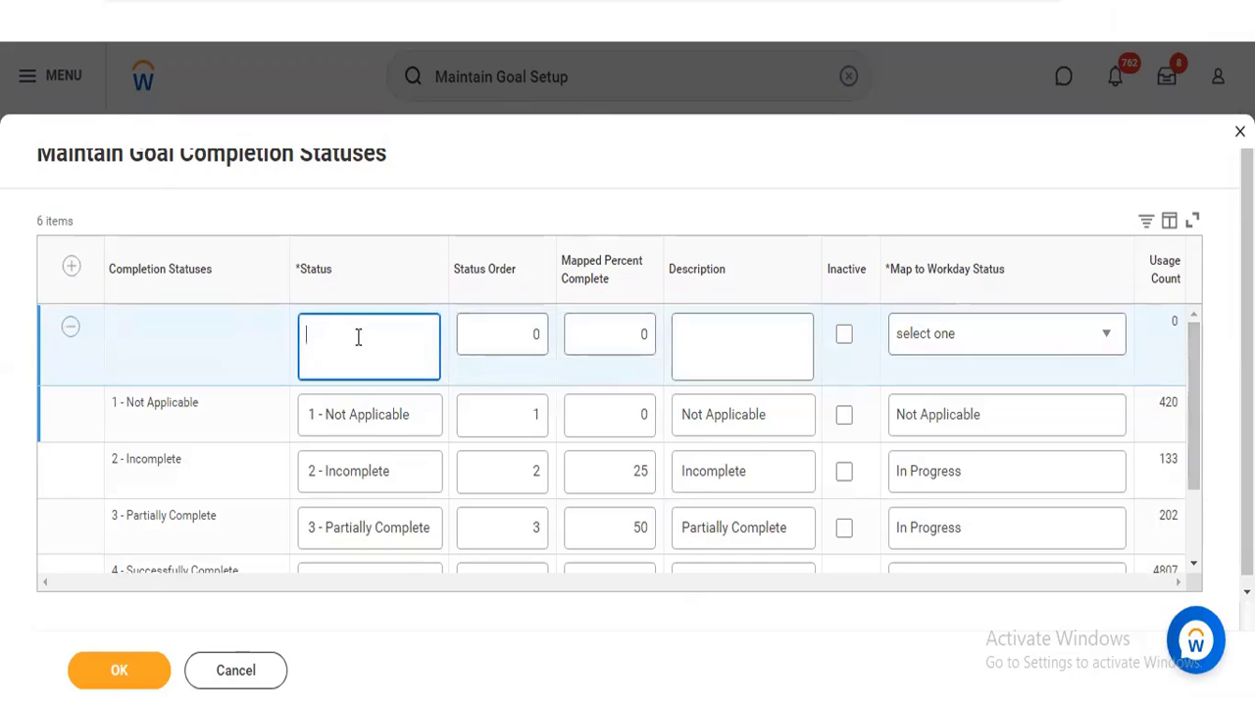
type("6 - Can")
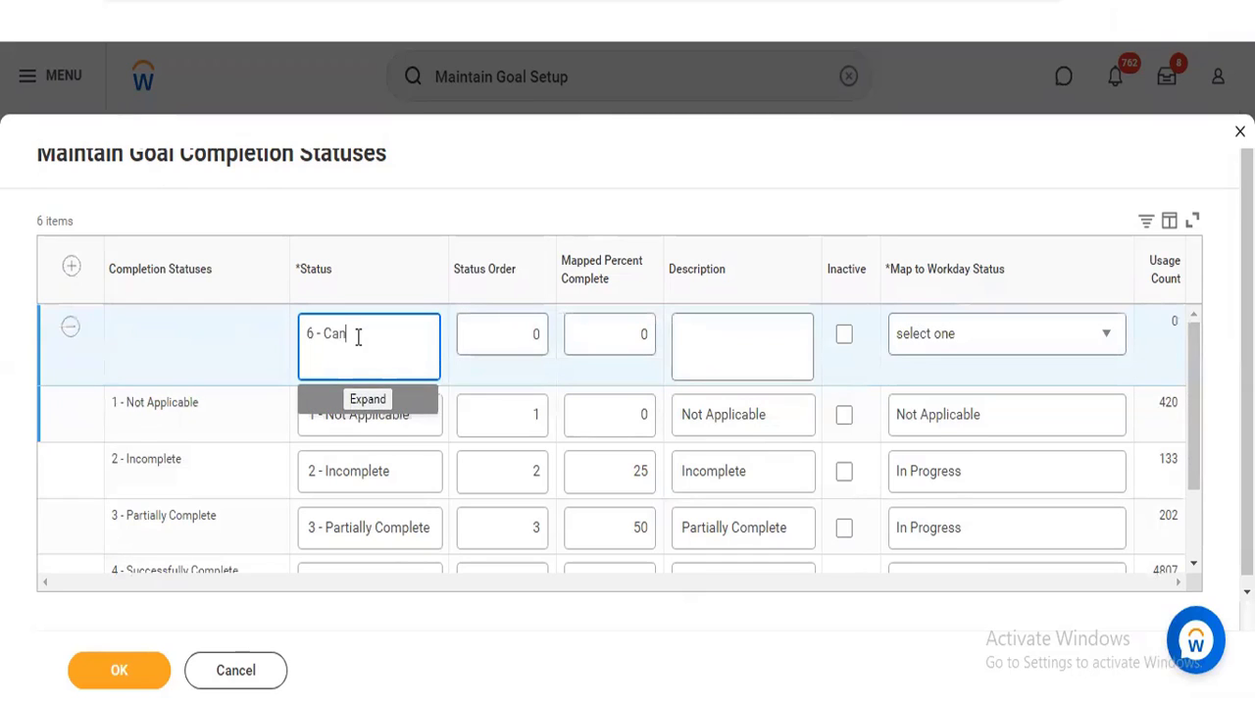
type("celled")
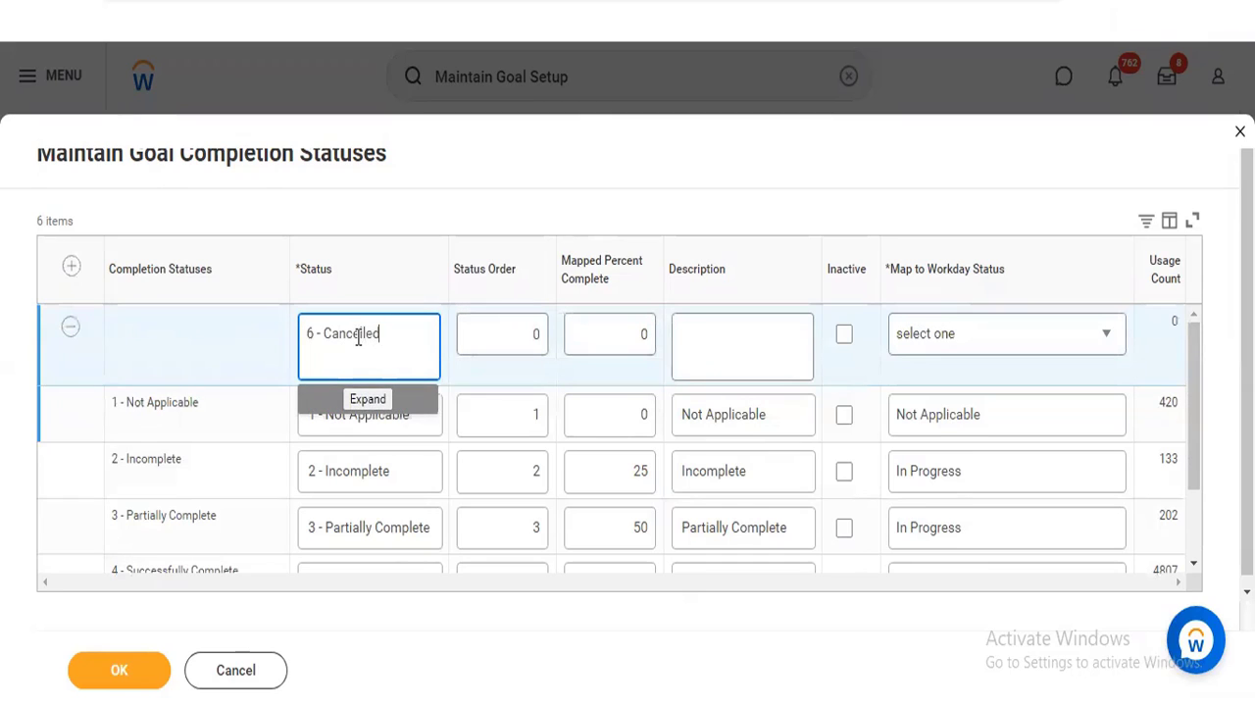
left_click(633, 188)
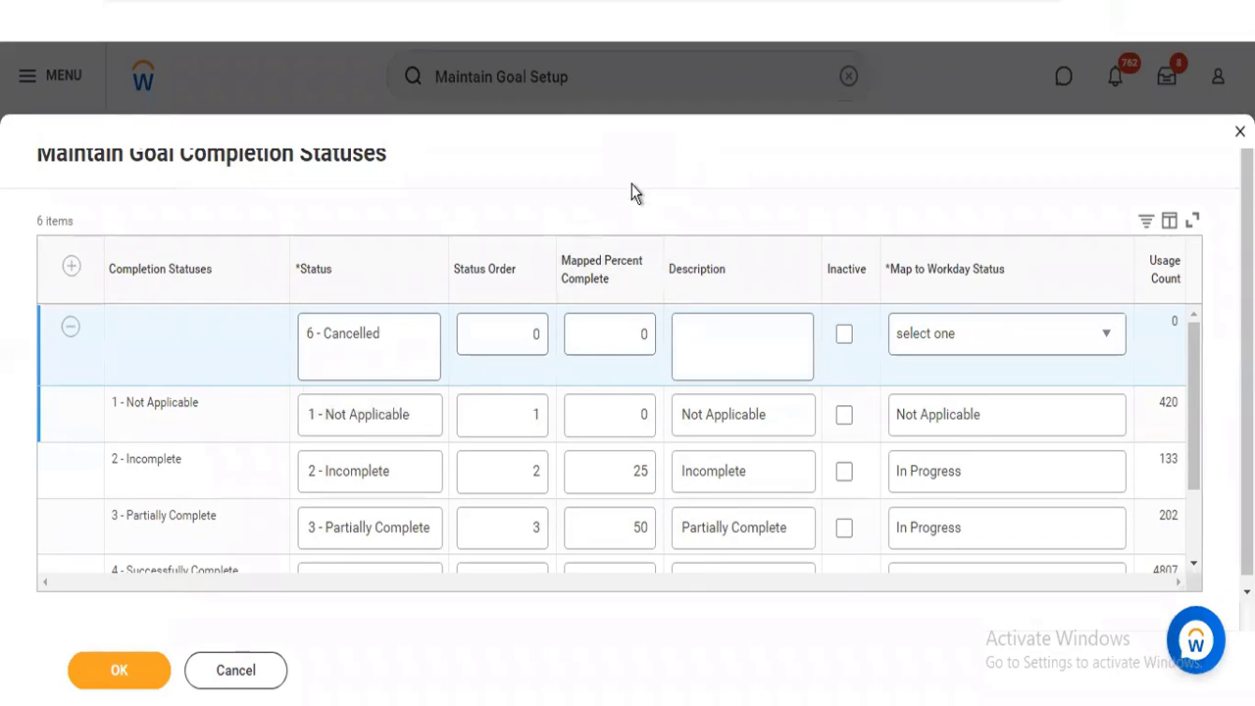
left_click(743, 355)
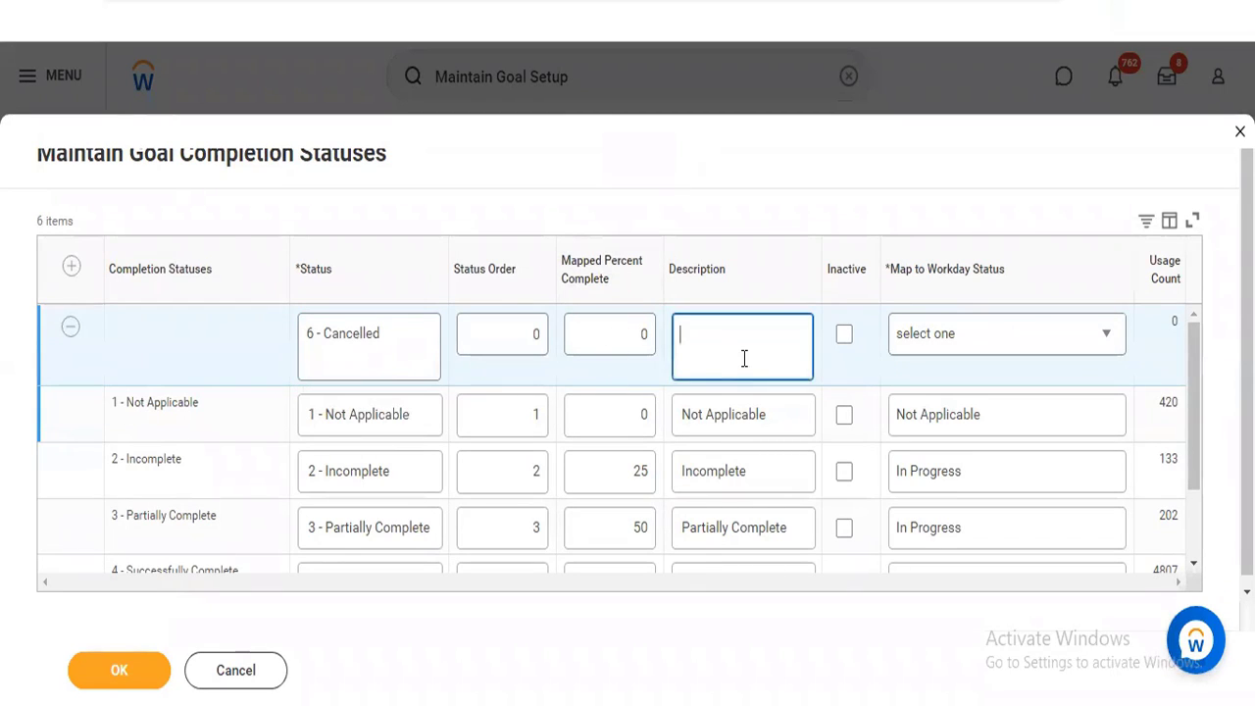
Examine the Map to Workday Status options for the new status without choosing one, and discard the changes
left_click(1002, 341)
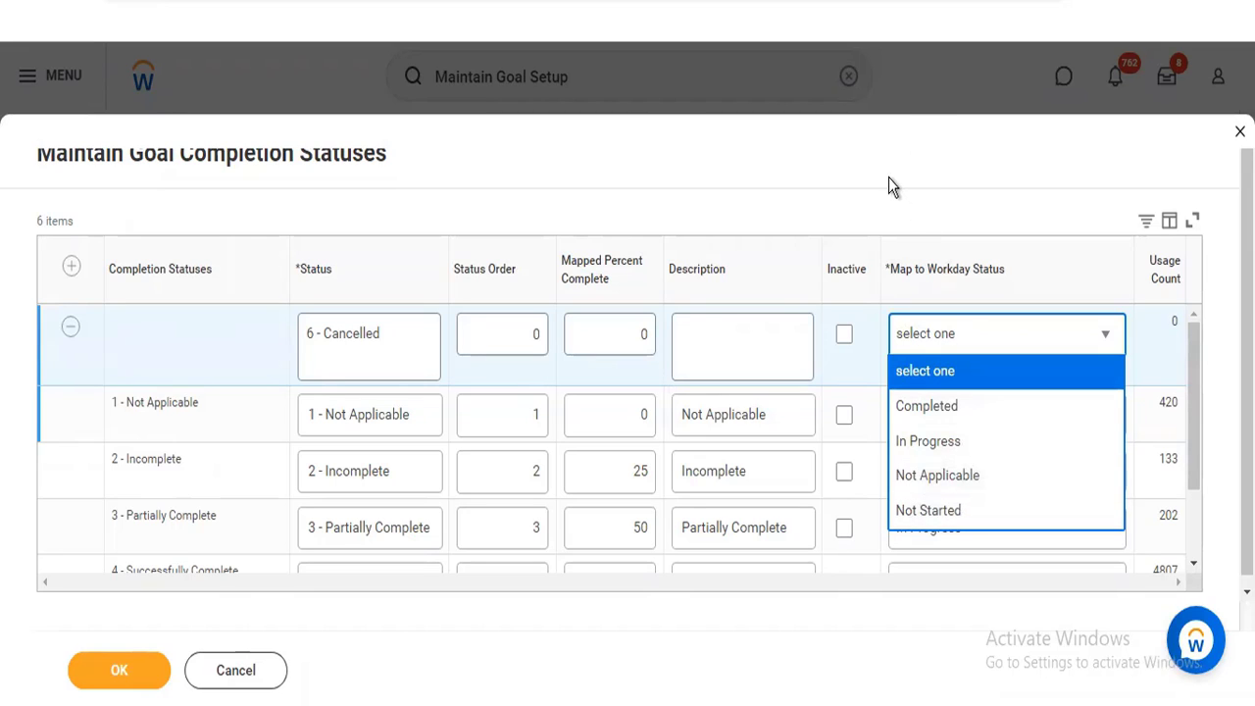
left_click(888, 212)
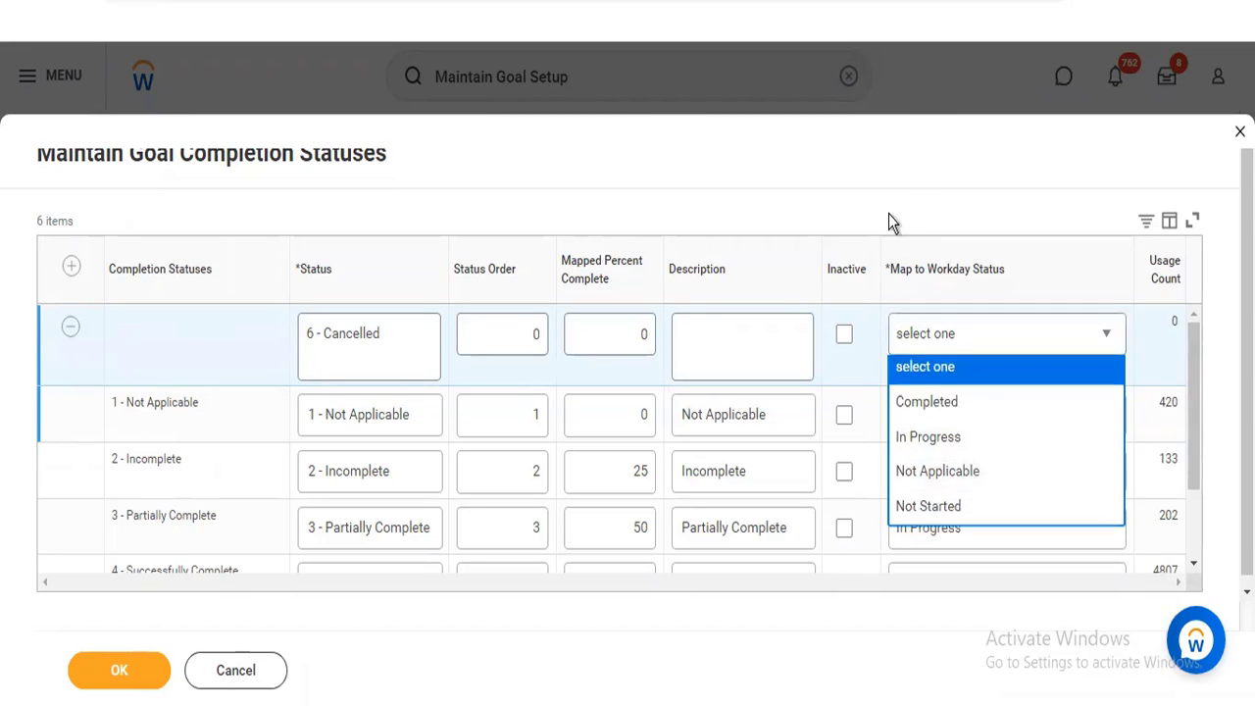
left_click(216, 675)
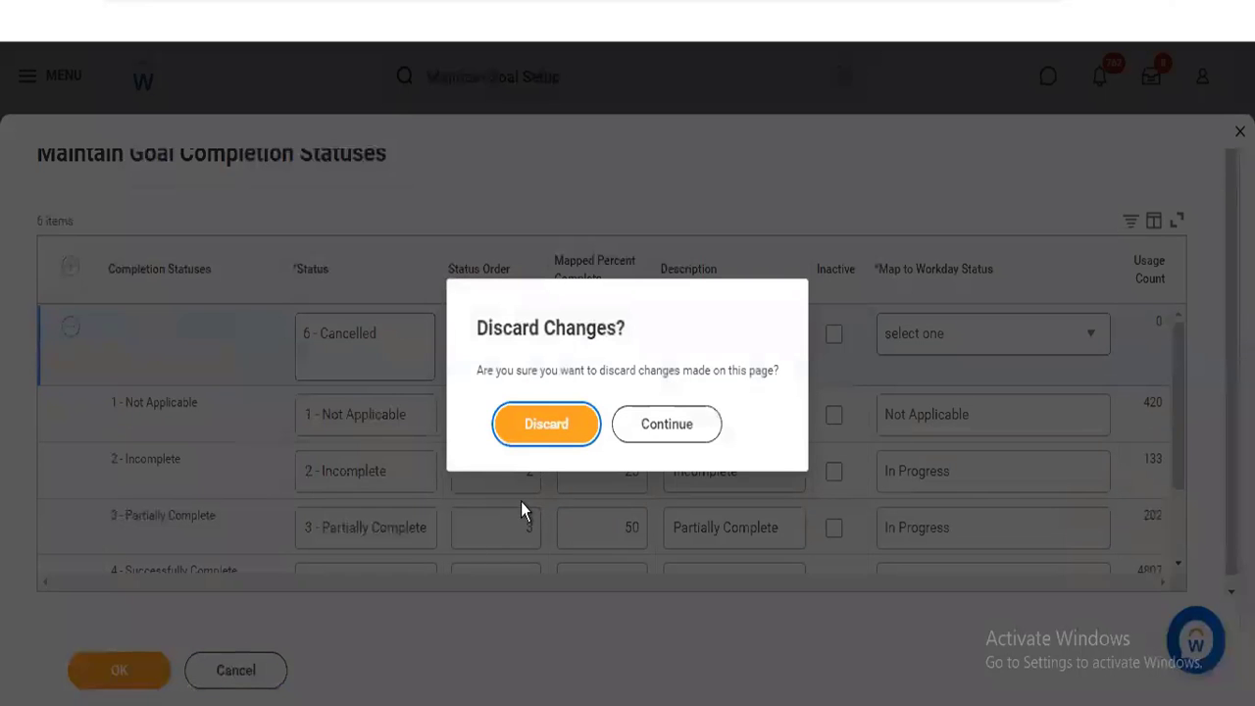
left_click(547, 435)
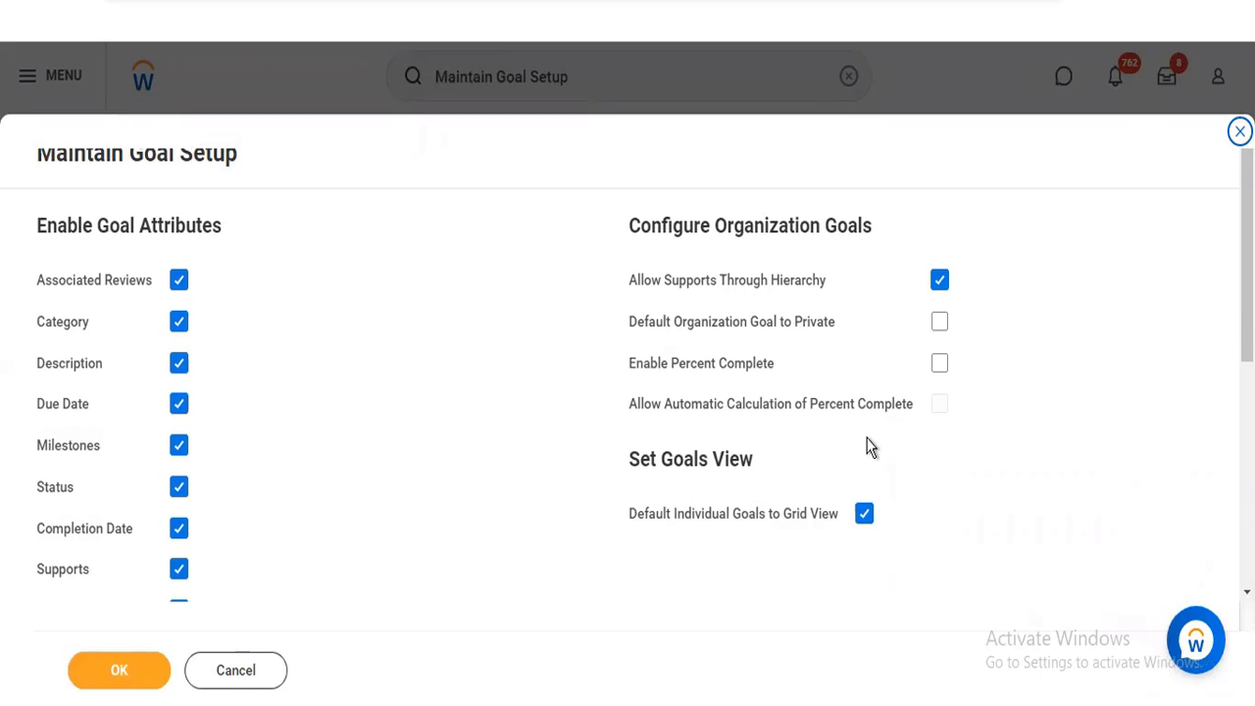
Cancel the goal setup, open Configure Goal Template for the Ad-Hoc Goal Template and examine its section configuration
left_click(258, 673)
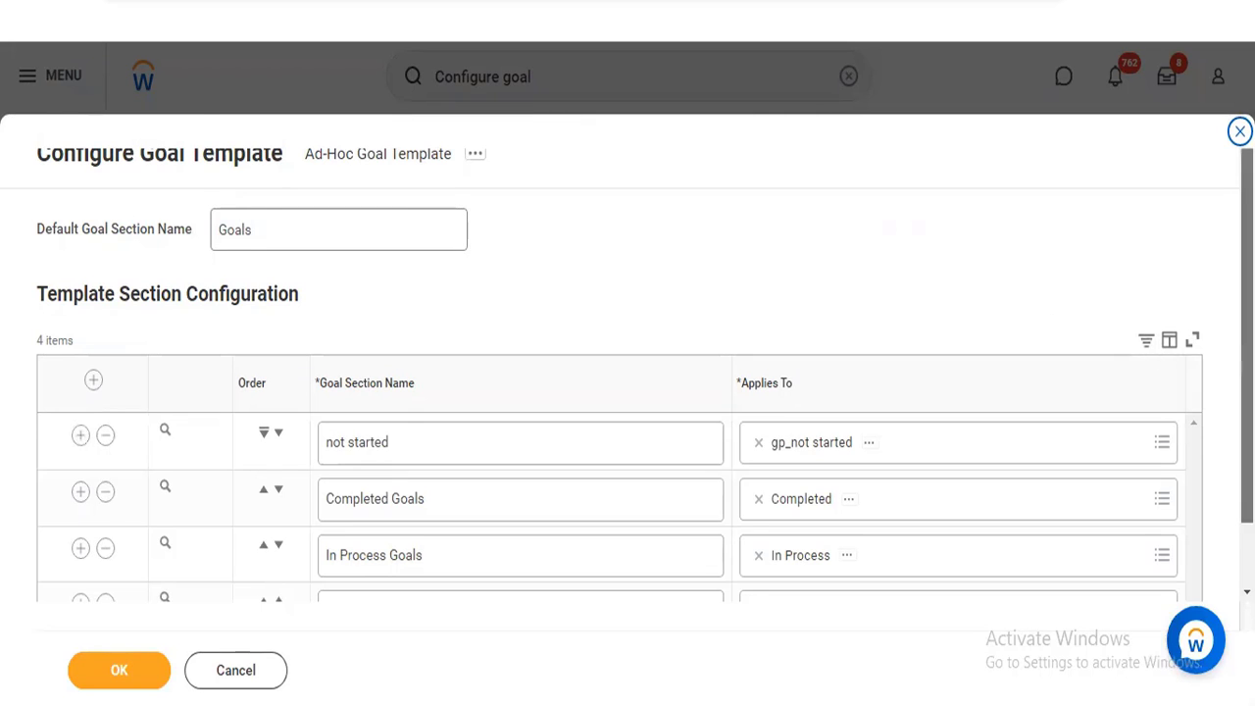
scroll(1245, 373, "down", 1)
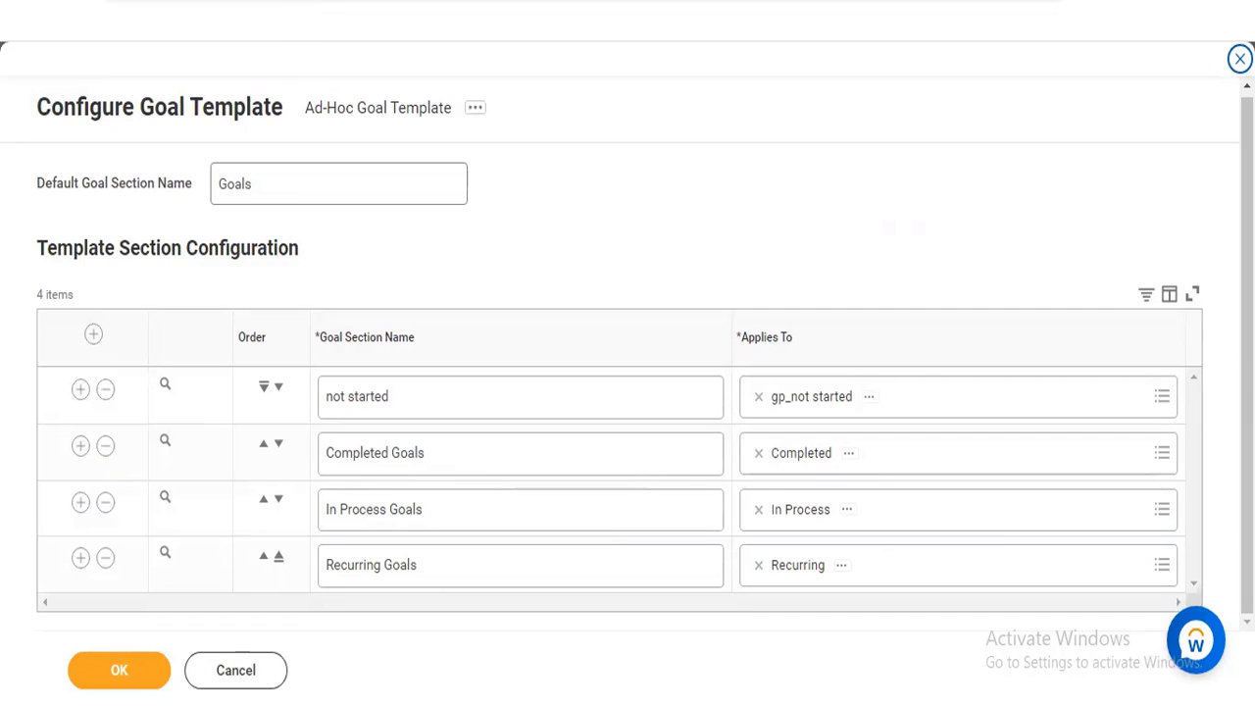
Duplicate the browser tab and open Maintain Goal Setup in it, viewing the options for goals in reviews
right_click(297, 1)
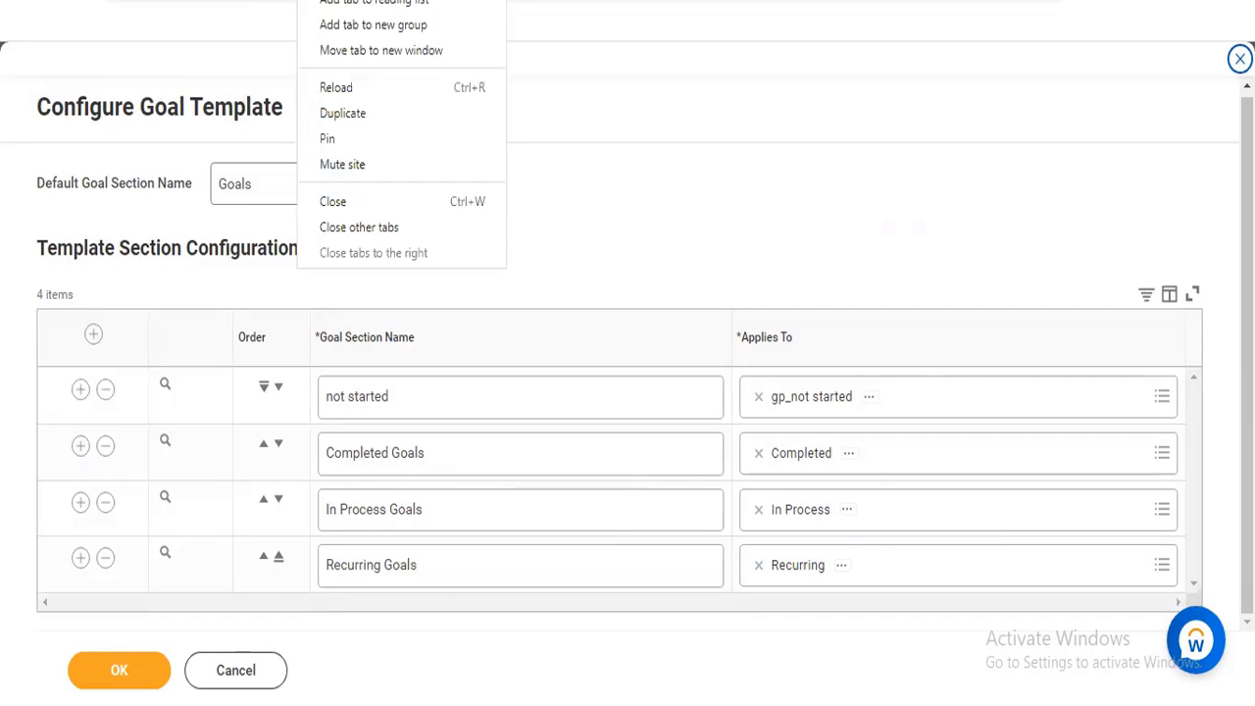
left_click(361, 113)
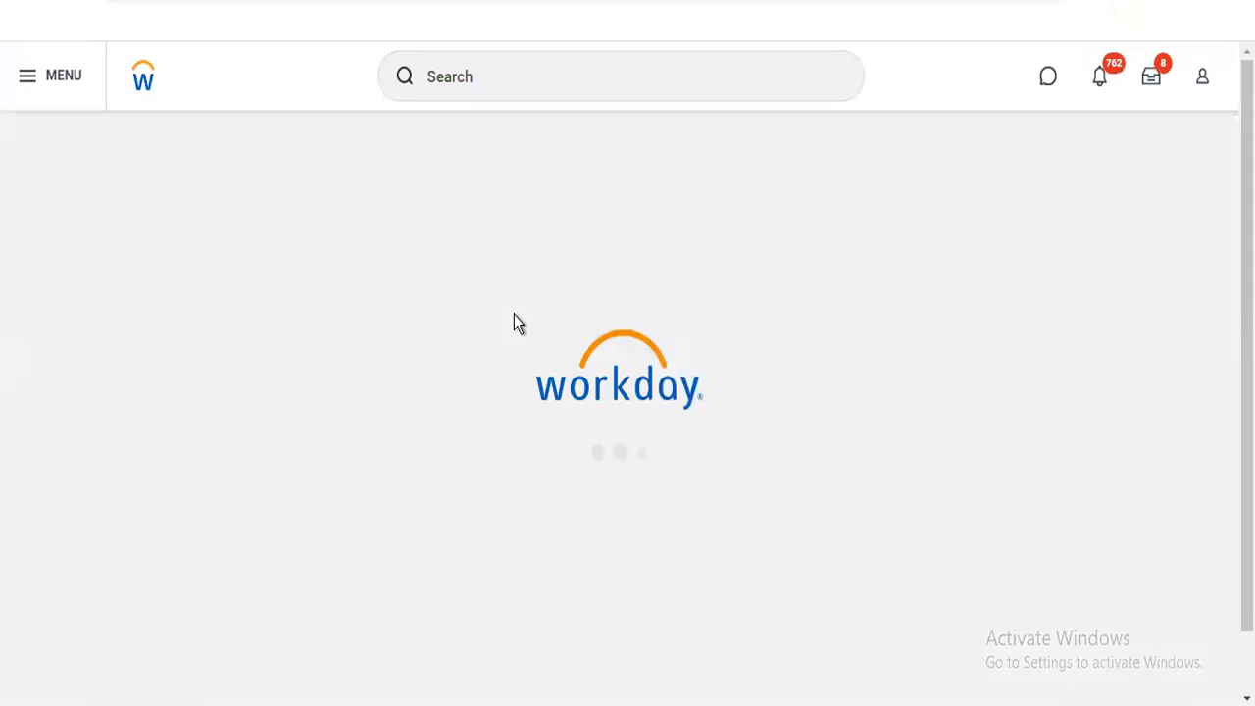
scroll(1066, 574, "down", 5)
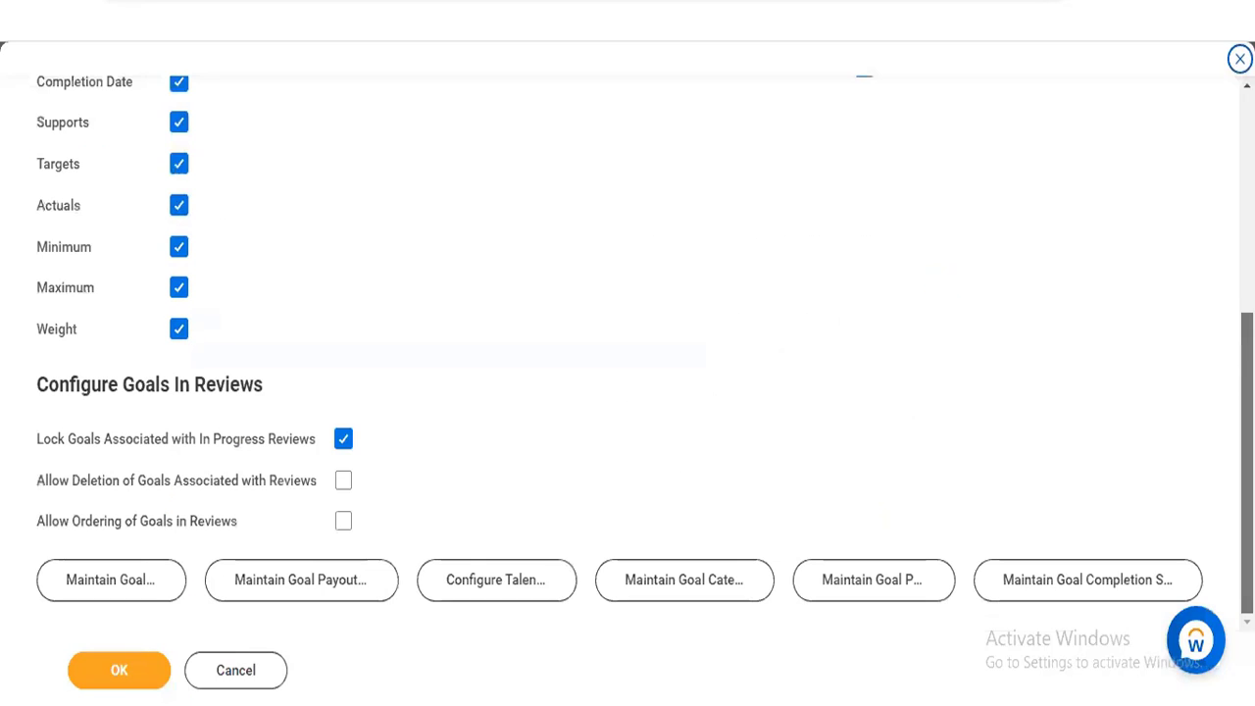
Open the goal completion statuses from the goal setup, examine their Workday status mappings, and cancel without changes
left_click(1069, 580)
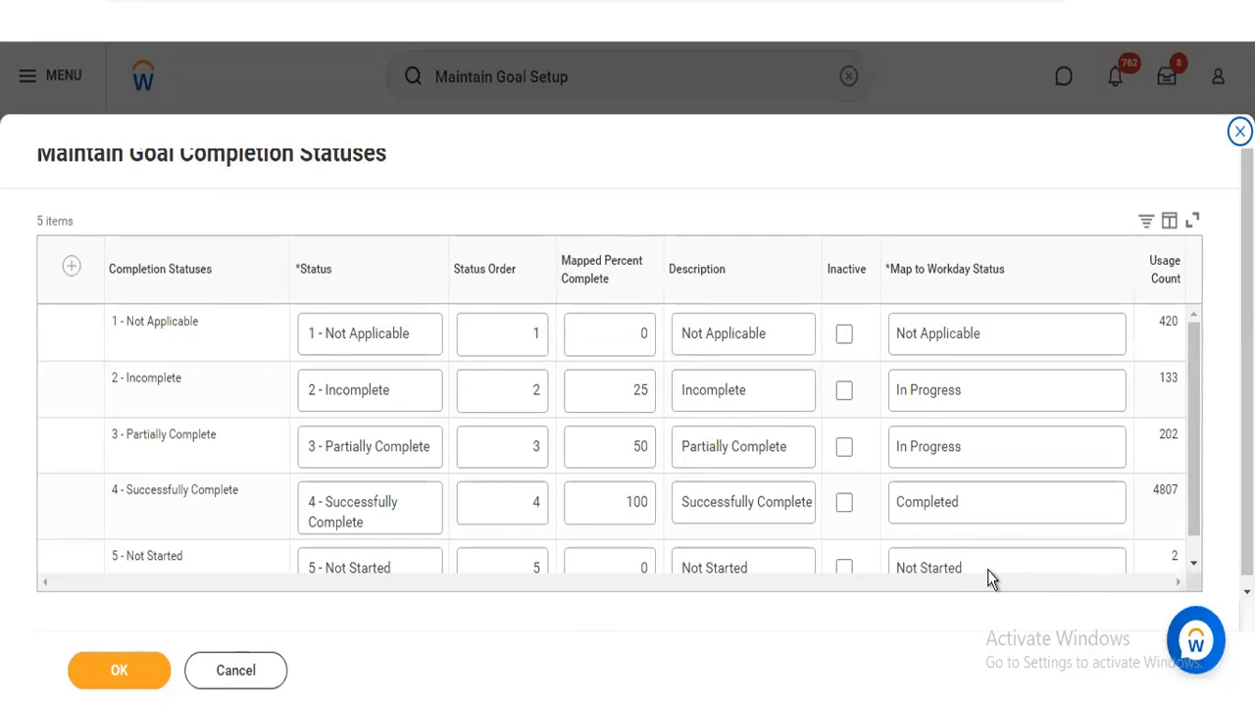
left_click_drag(1191, 515, 1191, 523)
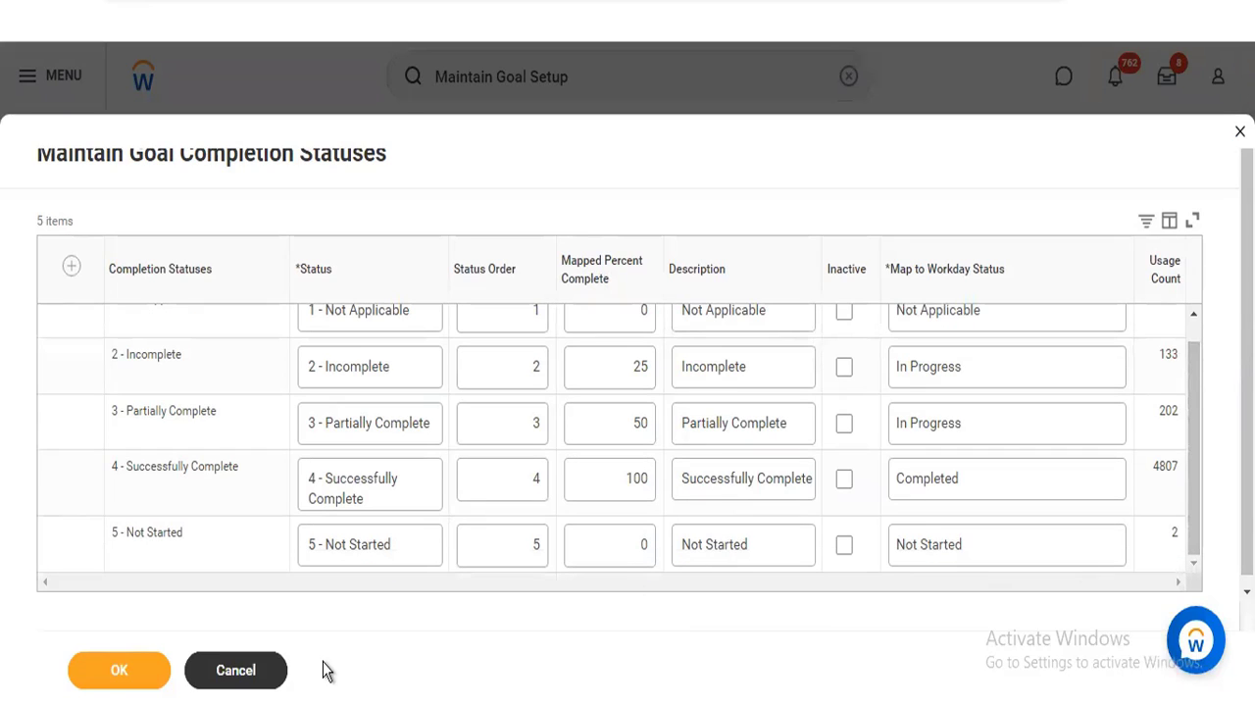
left_click(270, 670)
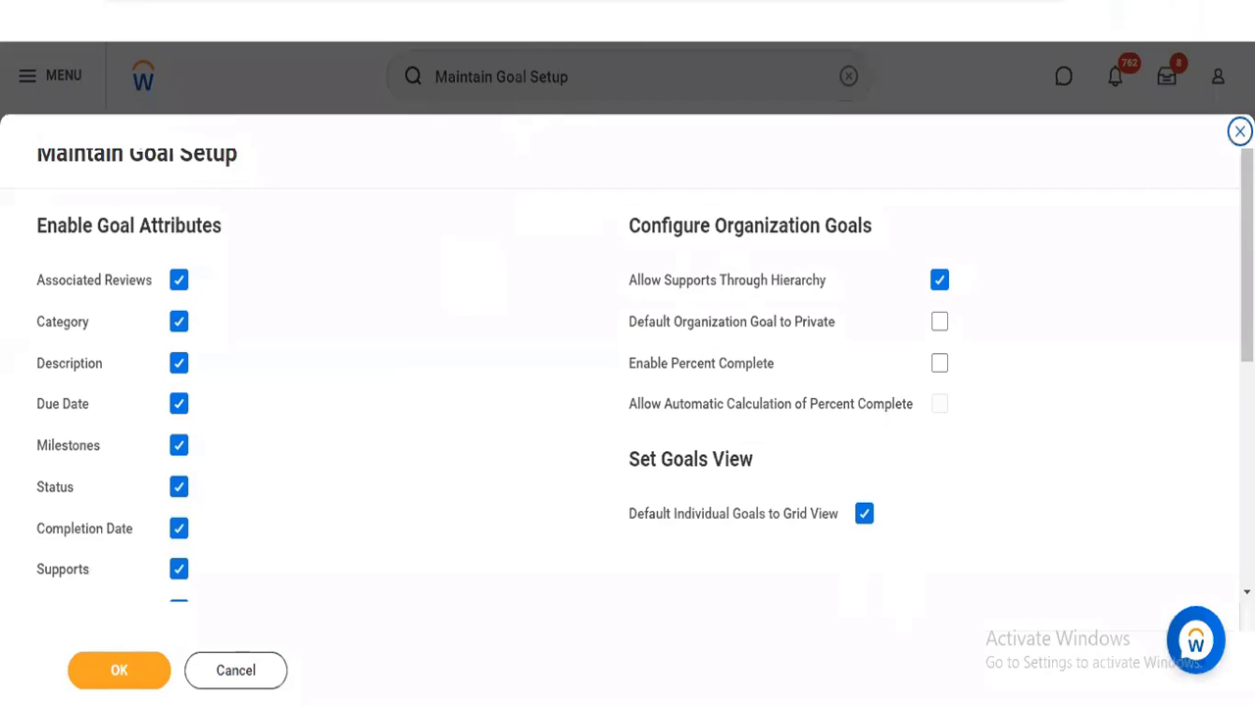
Review the Ad-Hoc Goal Template's section configuration in the other browser tab, and cancel both the template and the goal setup
left_click(500, 2)
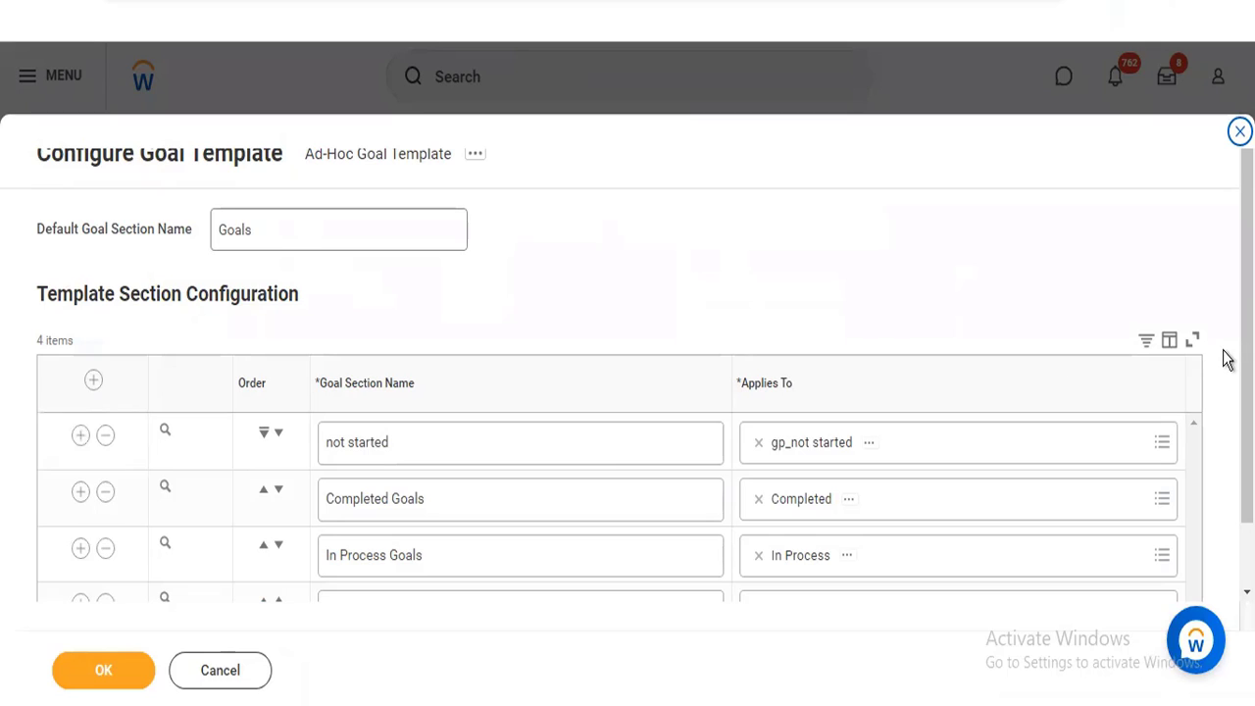
scroll(1224, 356, "down", 1)
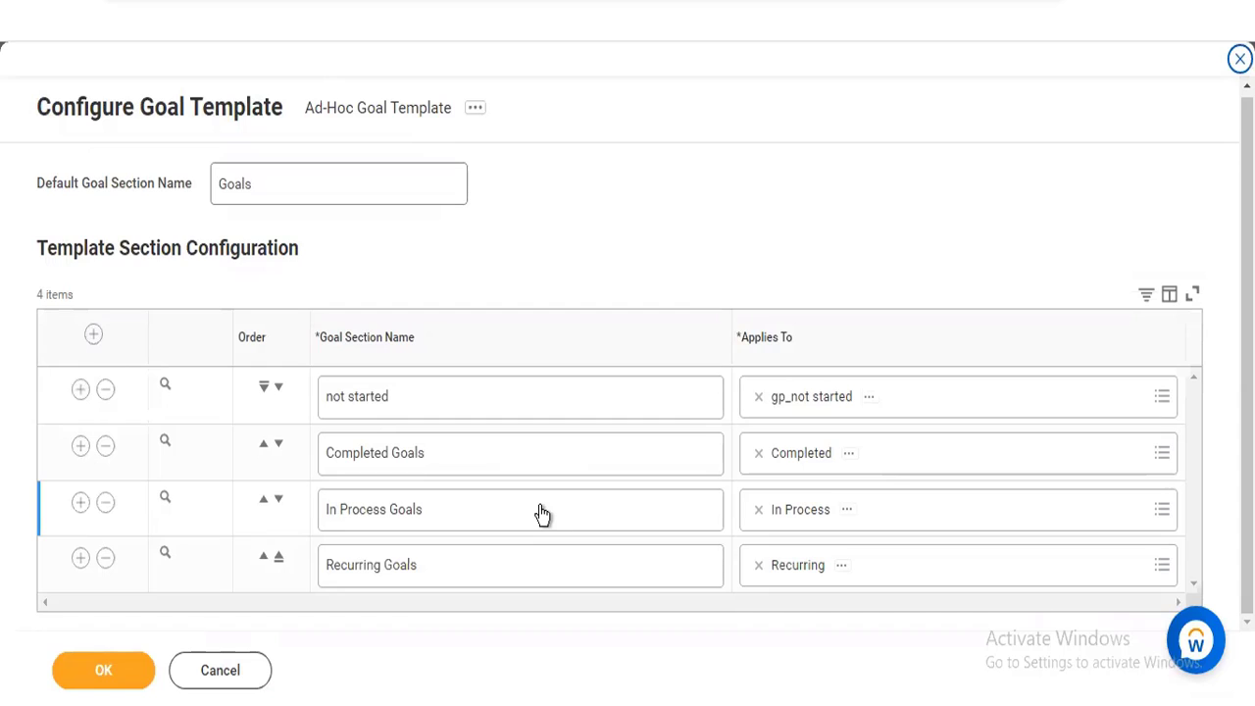
left_click(242, 669)
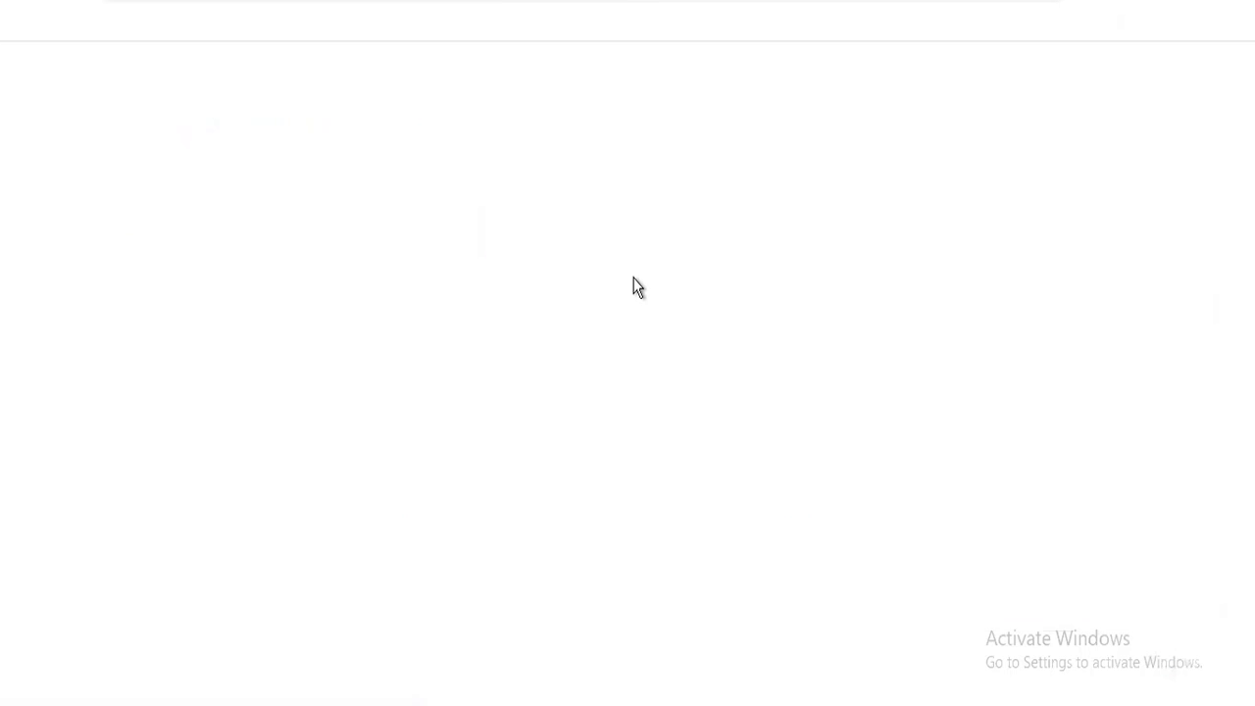
scroll(627, 352, "down", 5)
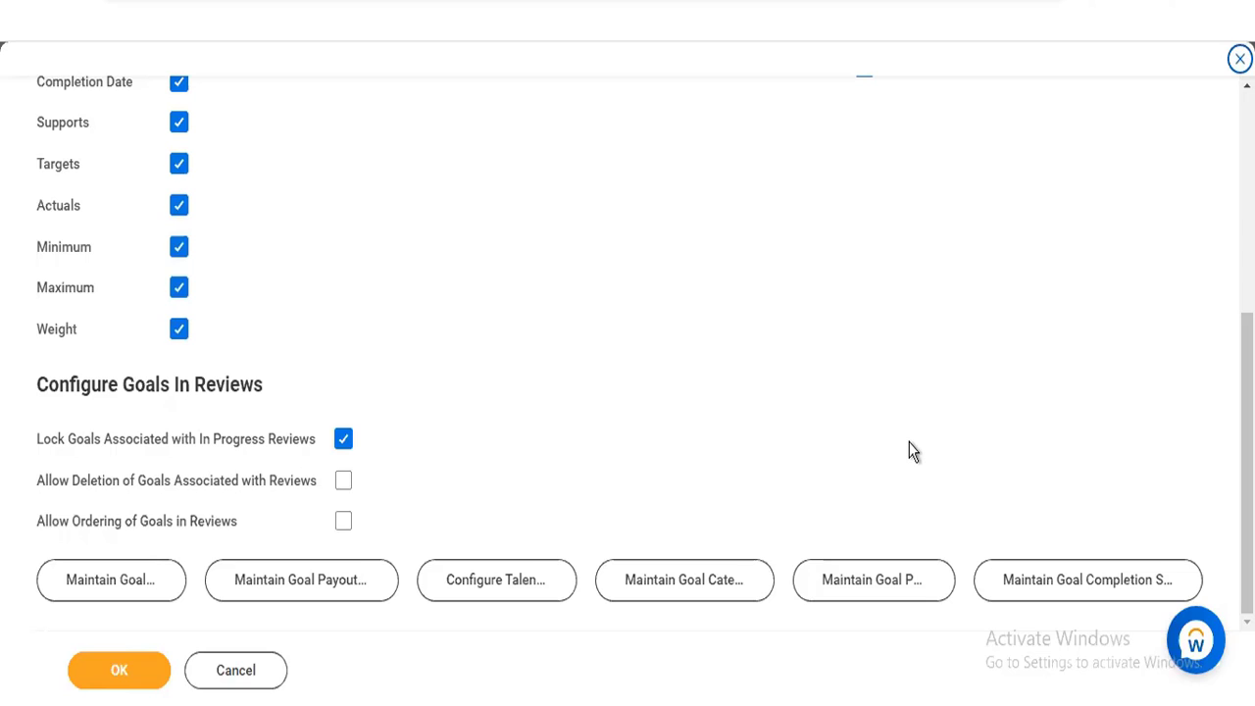
left_click(234, 667)
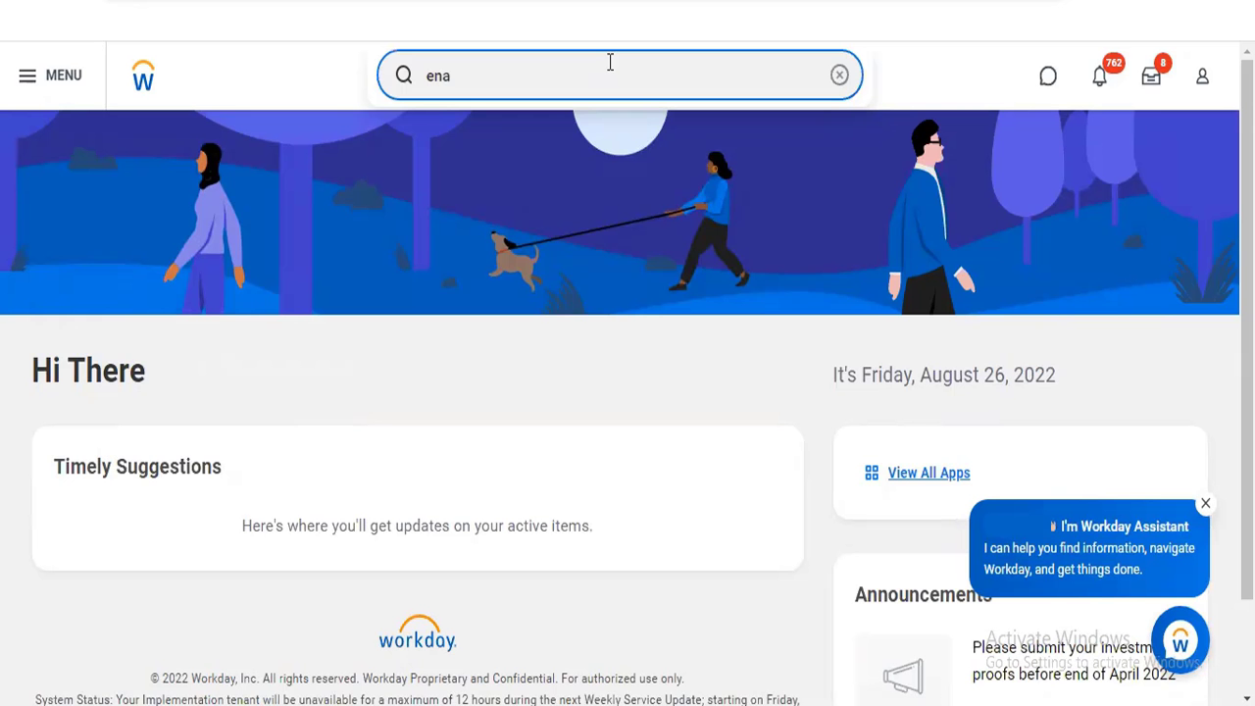
Search for "start proxy" and open the Start Proxy task
left_click(609, 62)
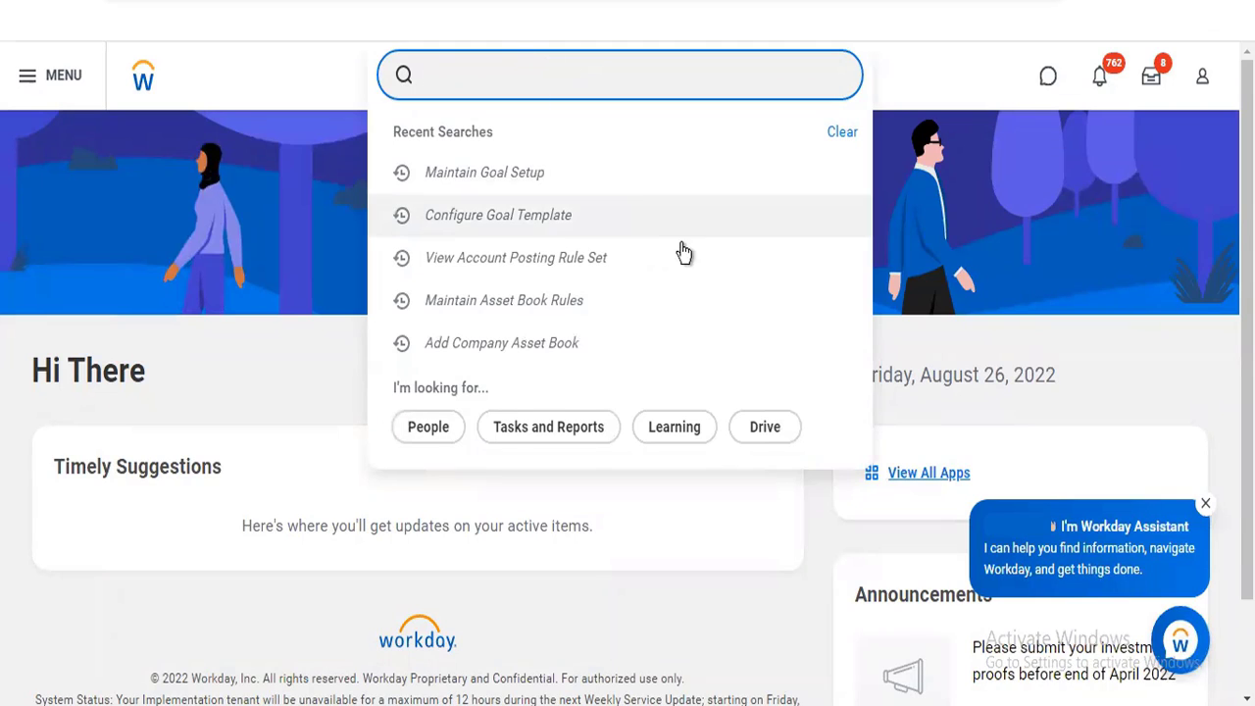
type("start prox")
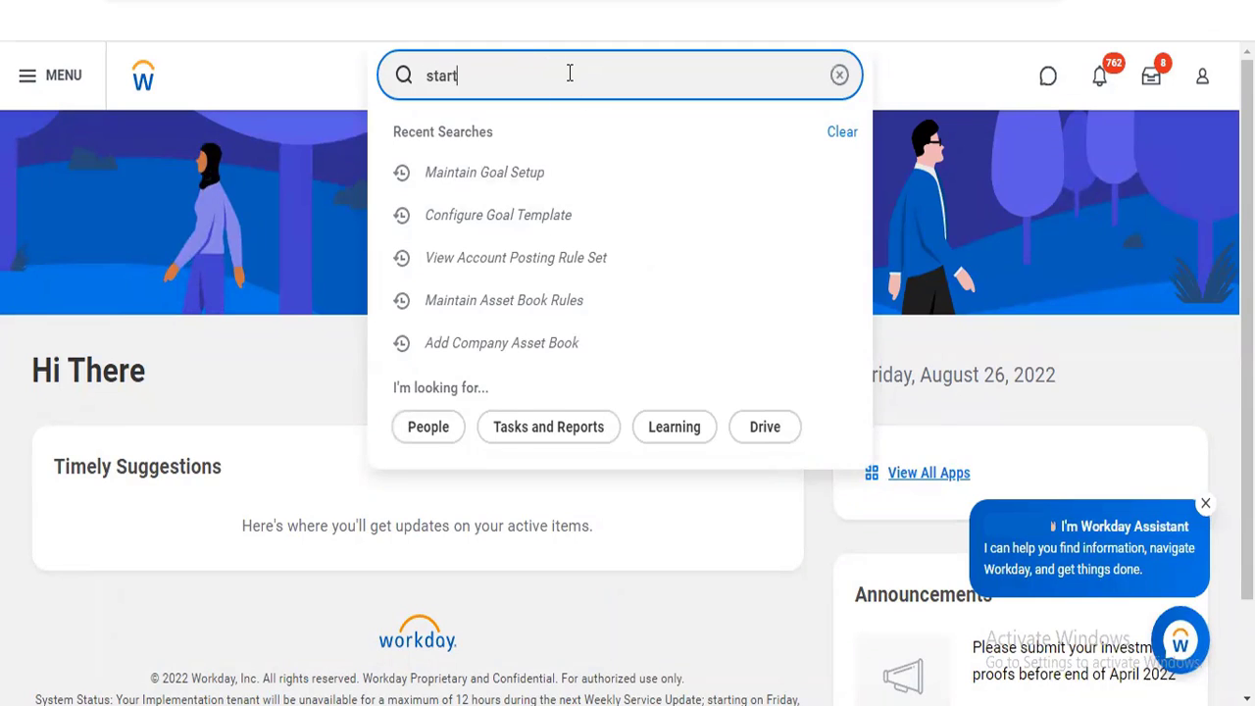
type("y")
left_click(525, 140)
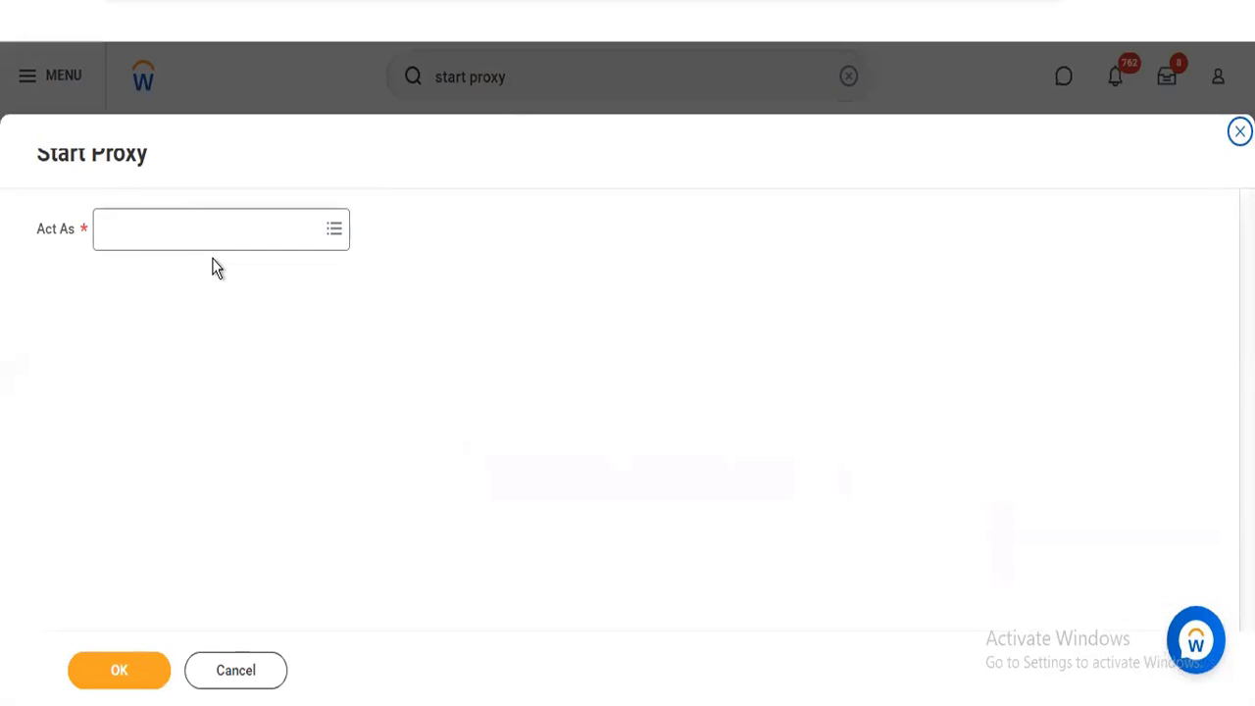
Start a proxy session acting as the Chief Human Resources Officer from Executive Management
left_click(209, 240)
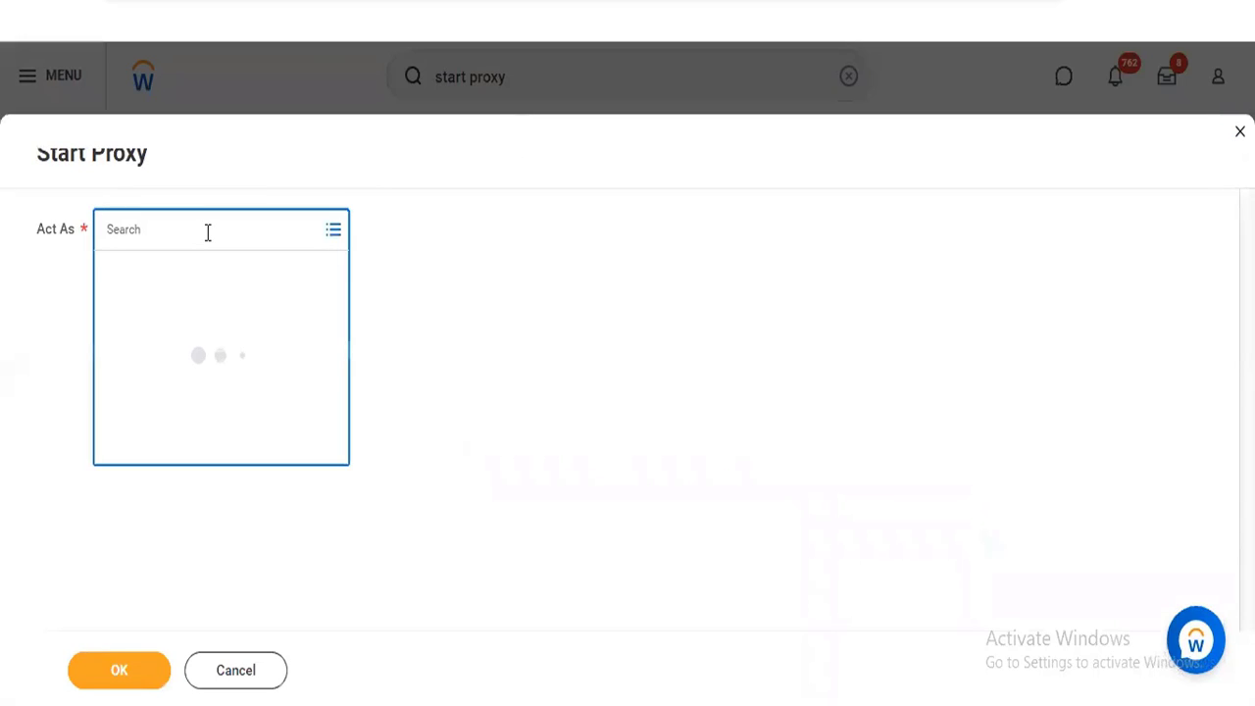
type("logan")
key("Return")
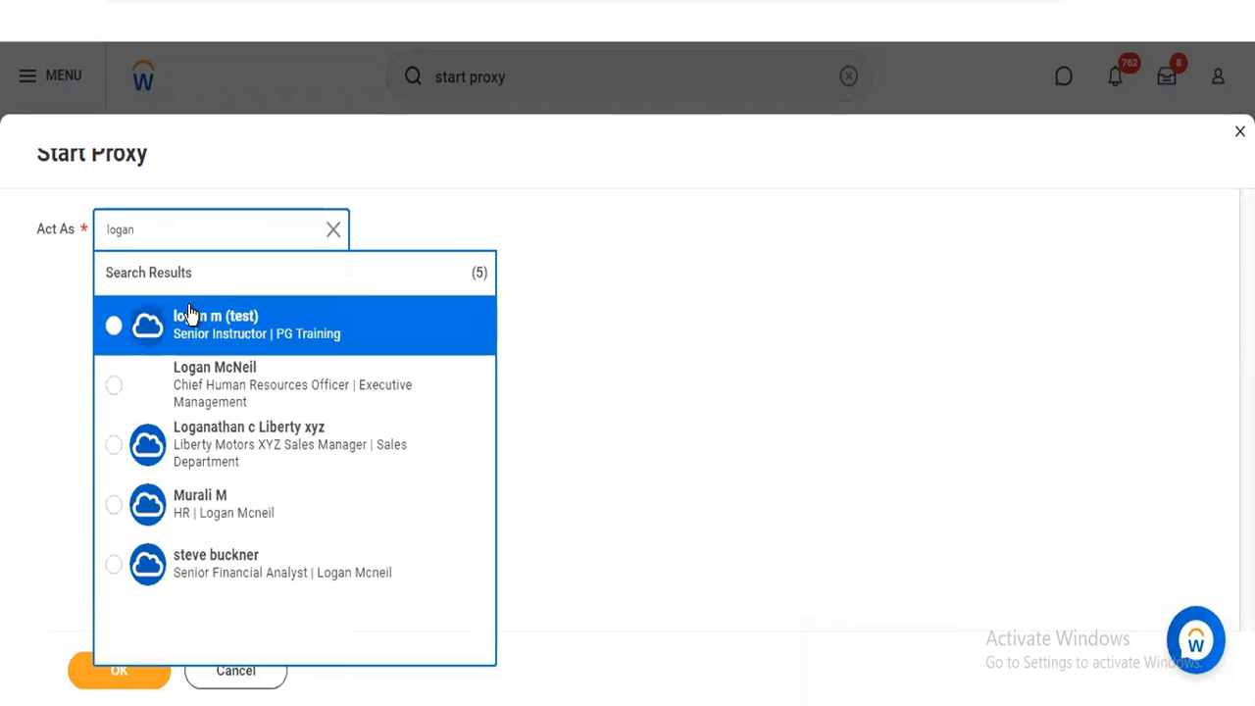
left_click(194, 388)
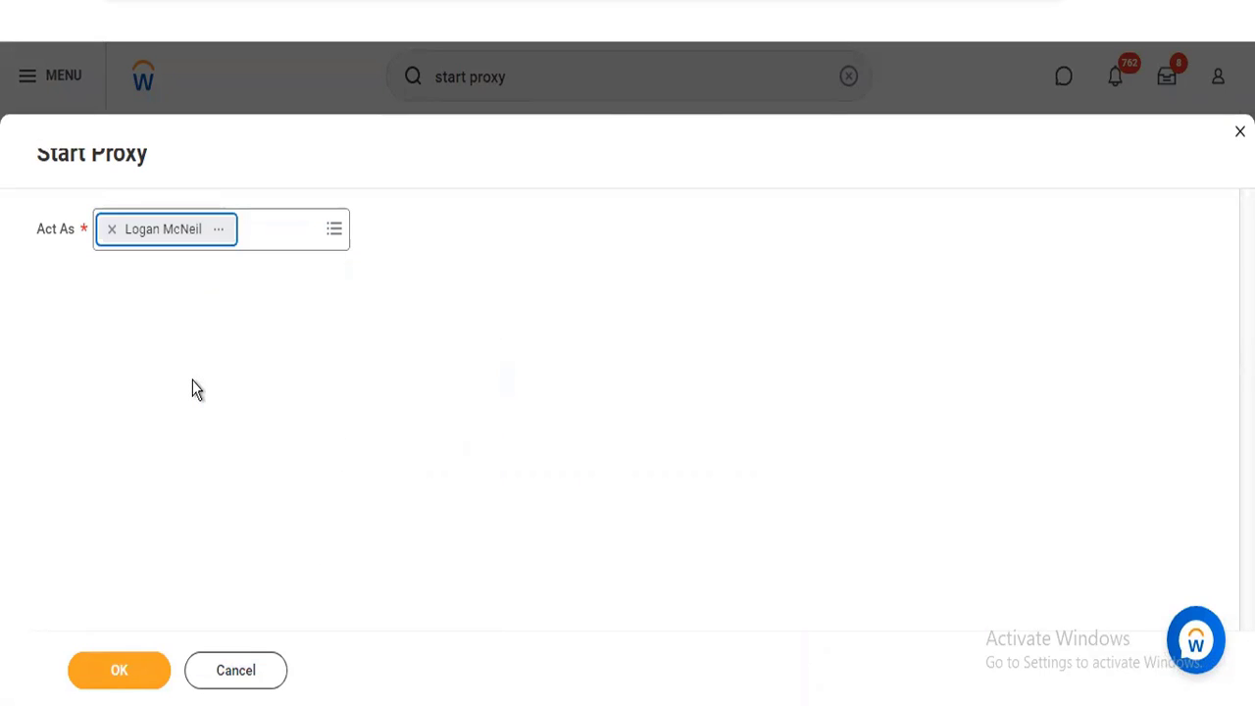
left_click(116, 676)
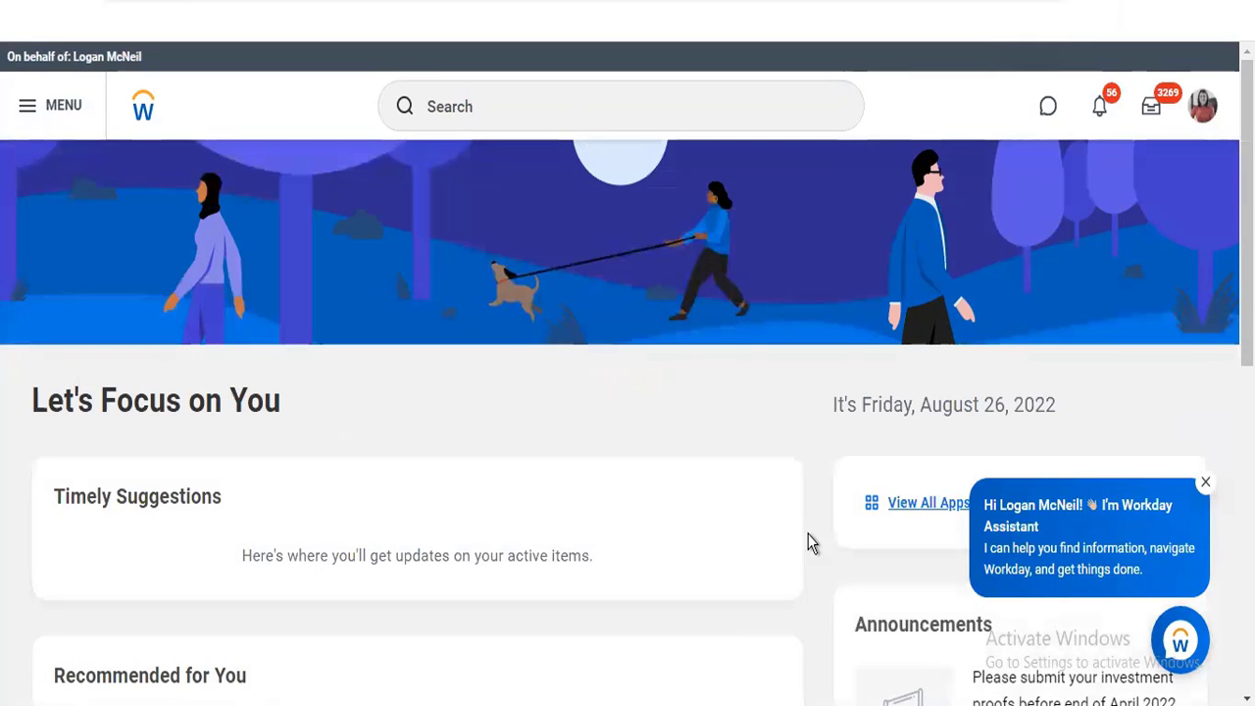
Open the Talent app from the full app list, examine all of its available actions, and return to the home page
left_click(913, 504)
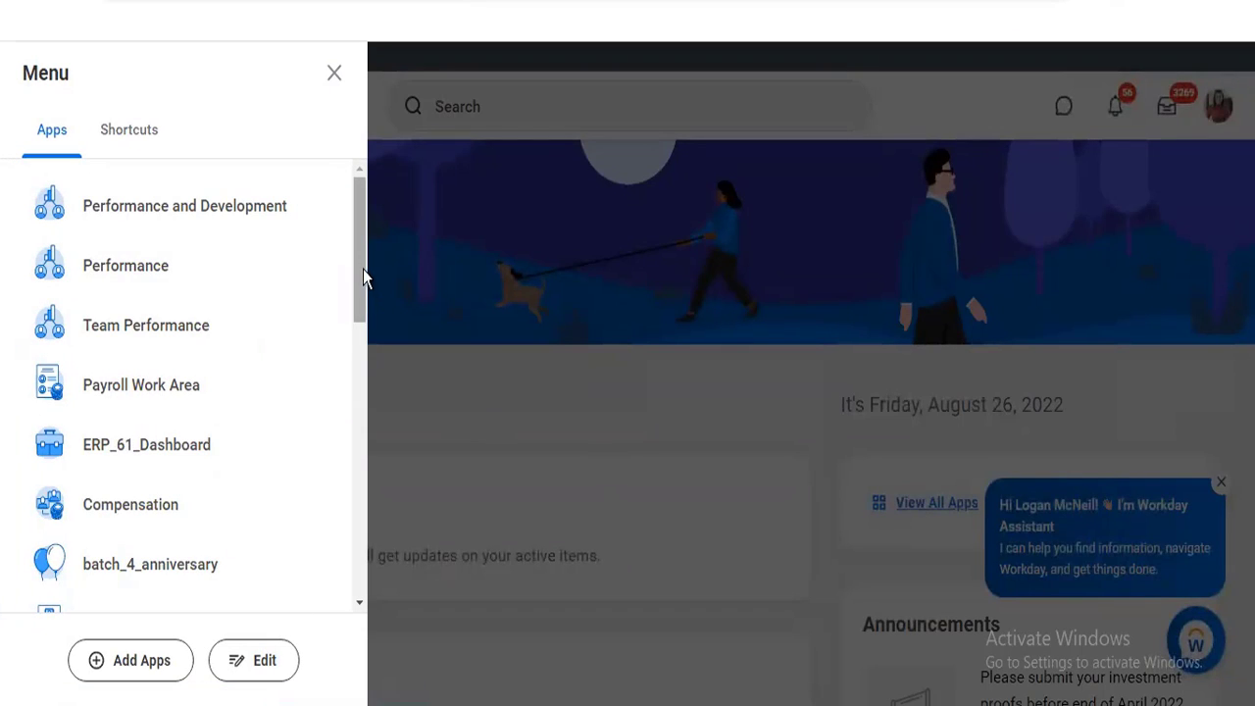
left_click_drag(361, 267, 359, 534)
left_click(104, 326)
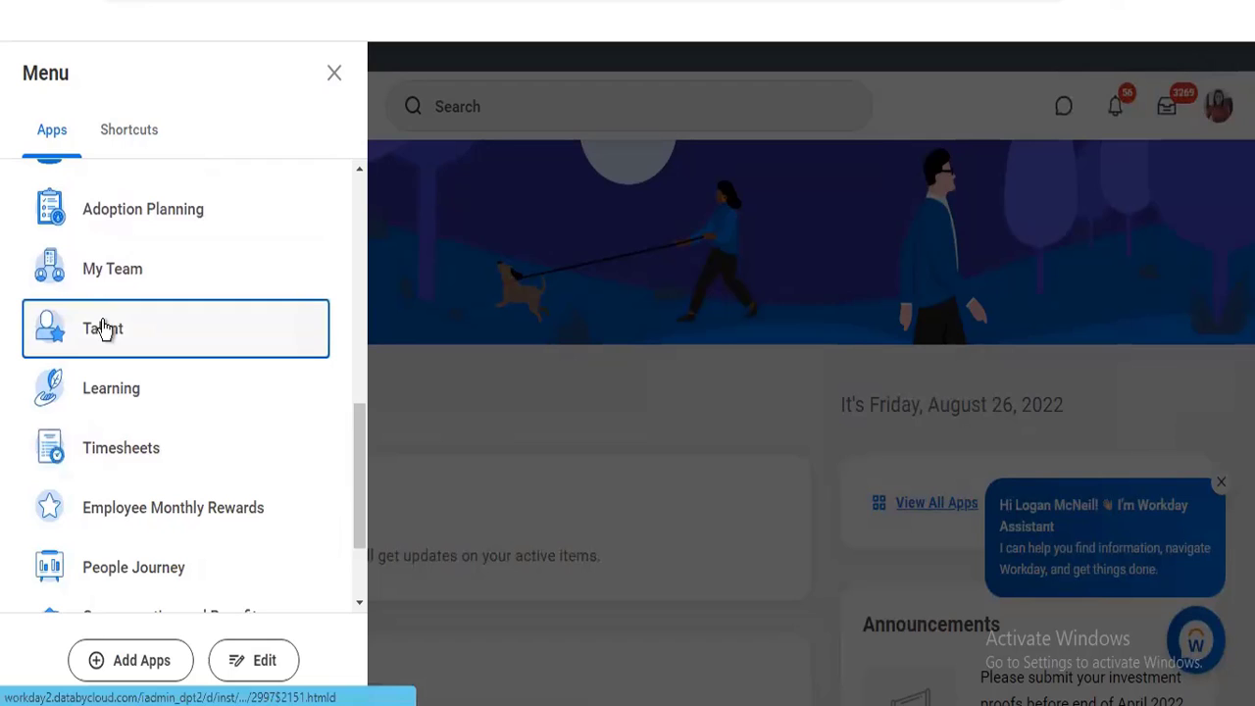
left_click(626, 327)
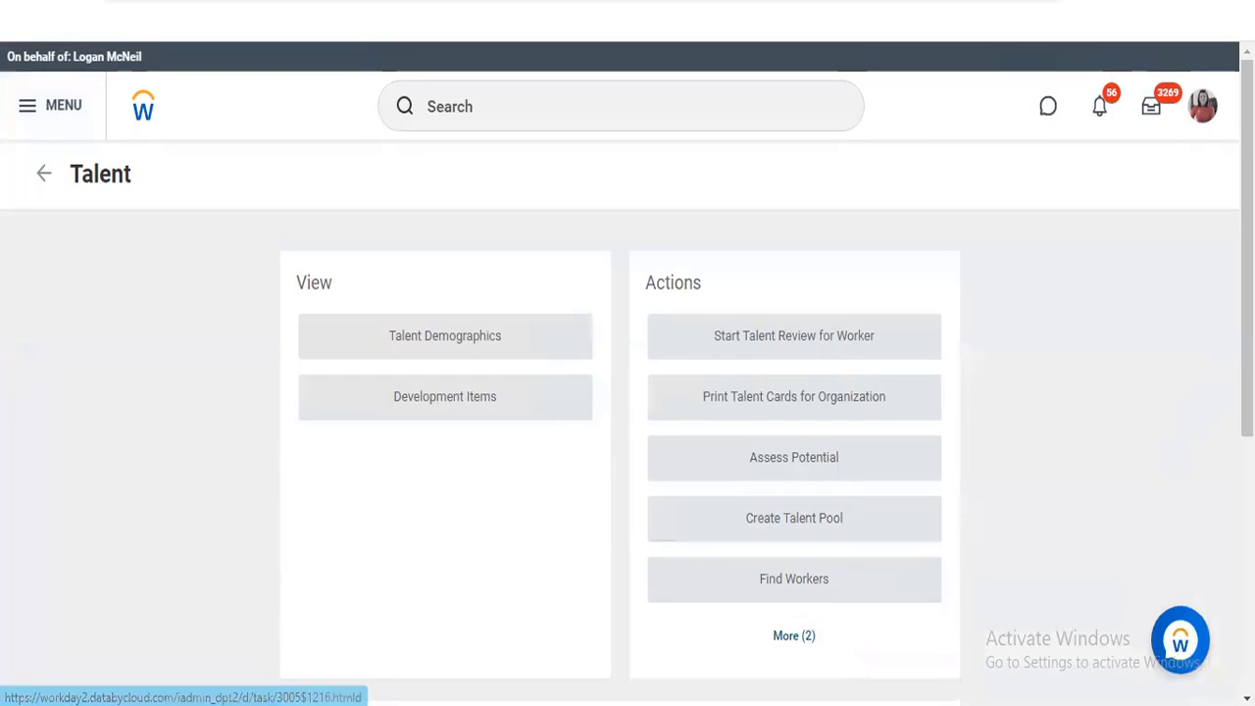
scroll(1033, 476, "down", 1)
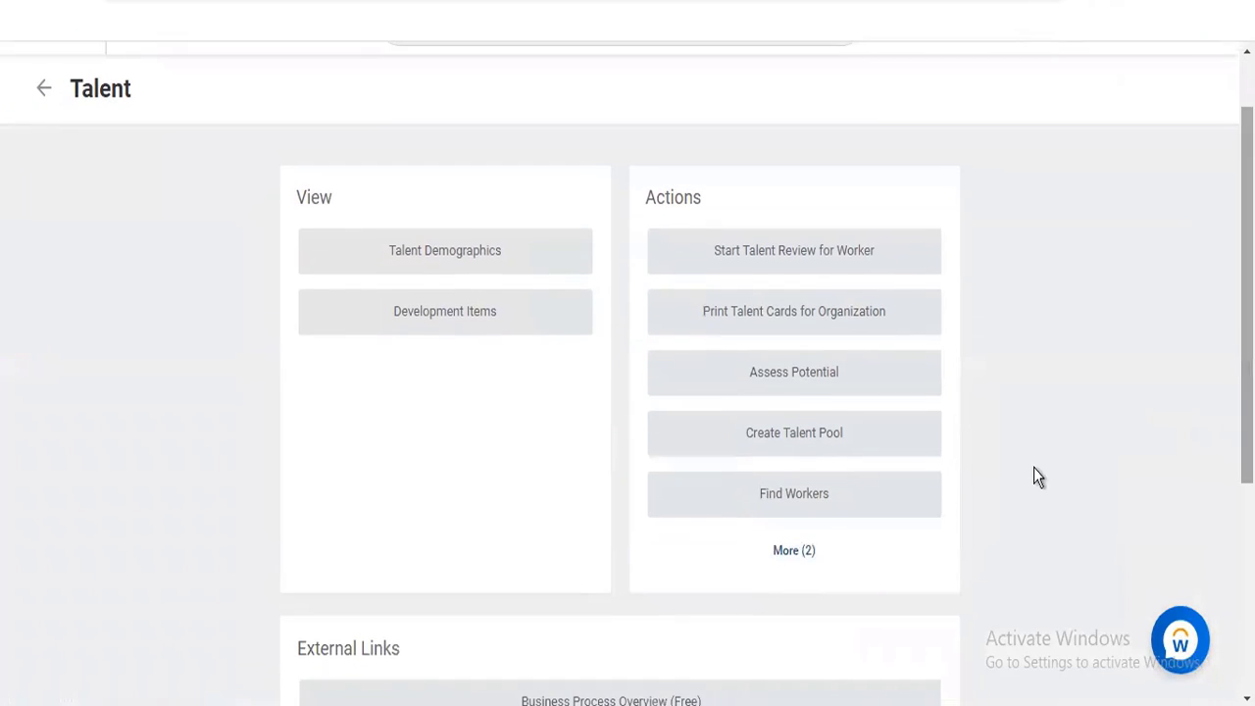
left_click(785, 549)
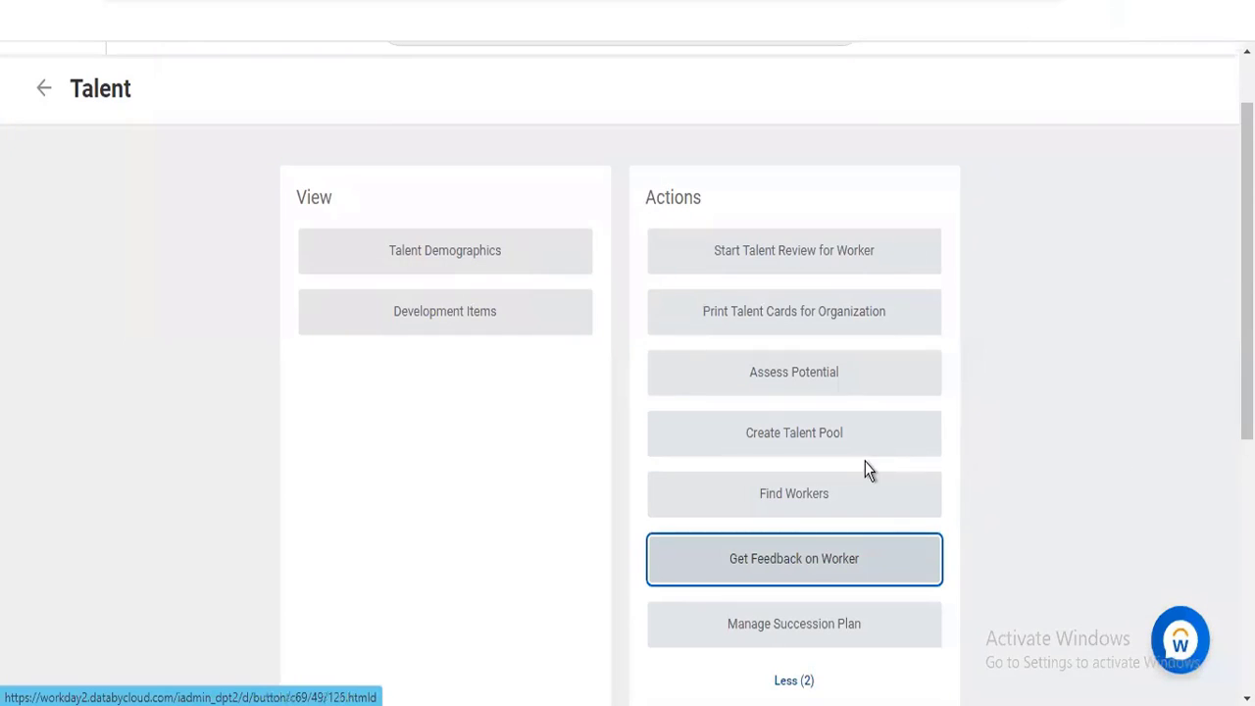
left_click(44, 91)
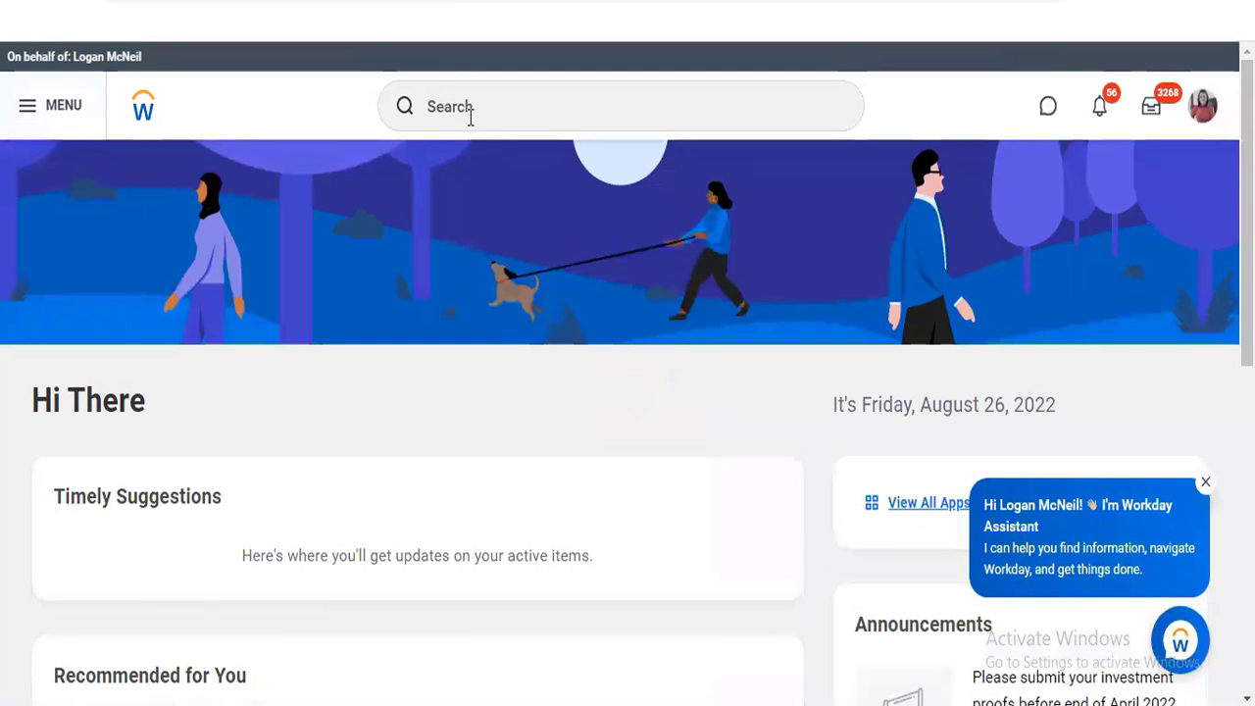
scroll(471, 143, "down", 6)
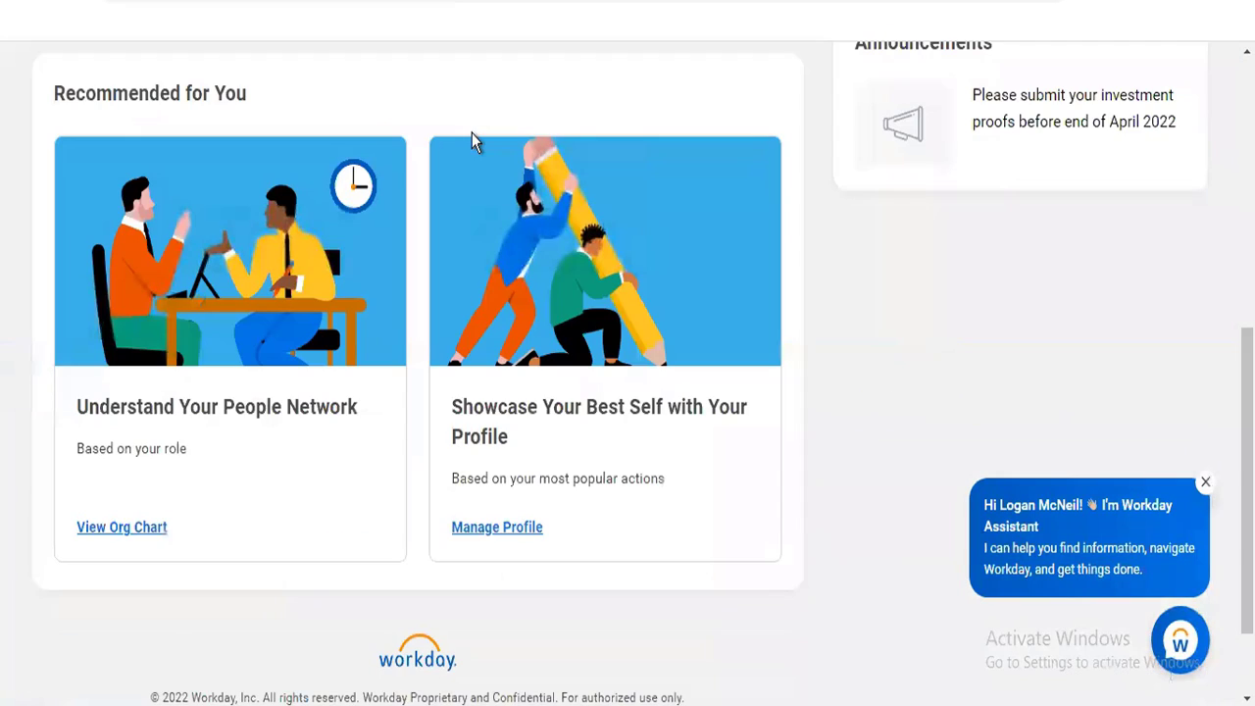
scroll(628, 353, "up", 6)
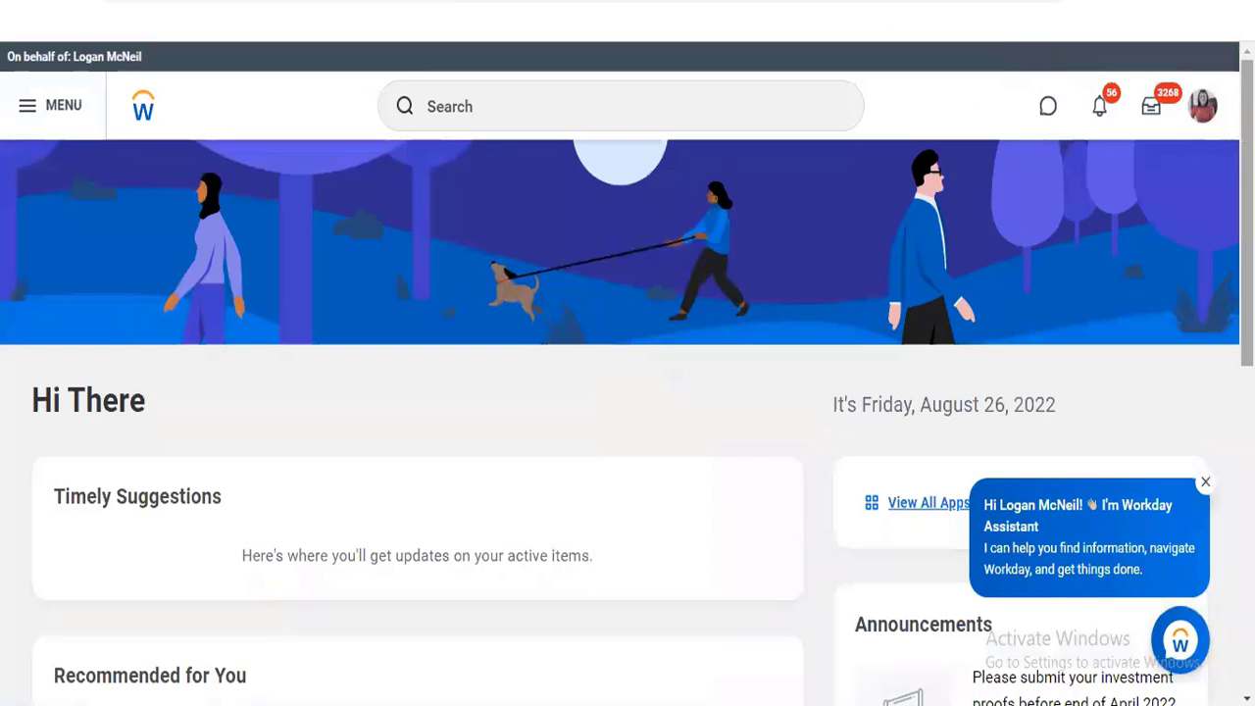
left_click(607, 117)
type("creat or")
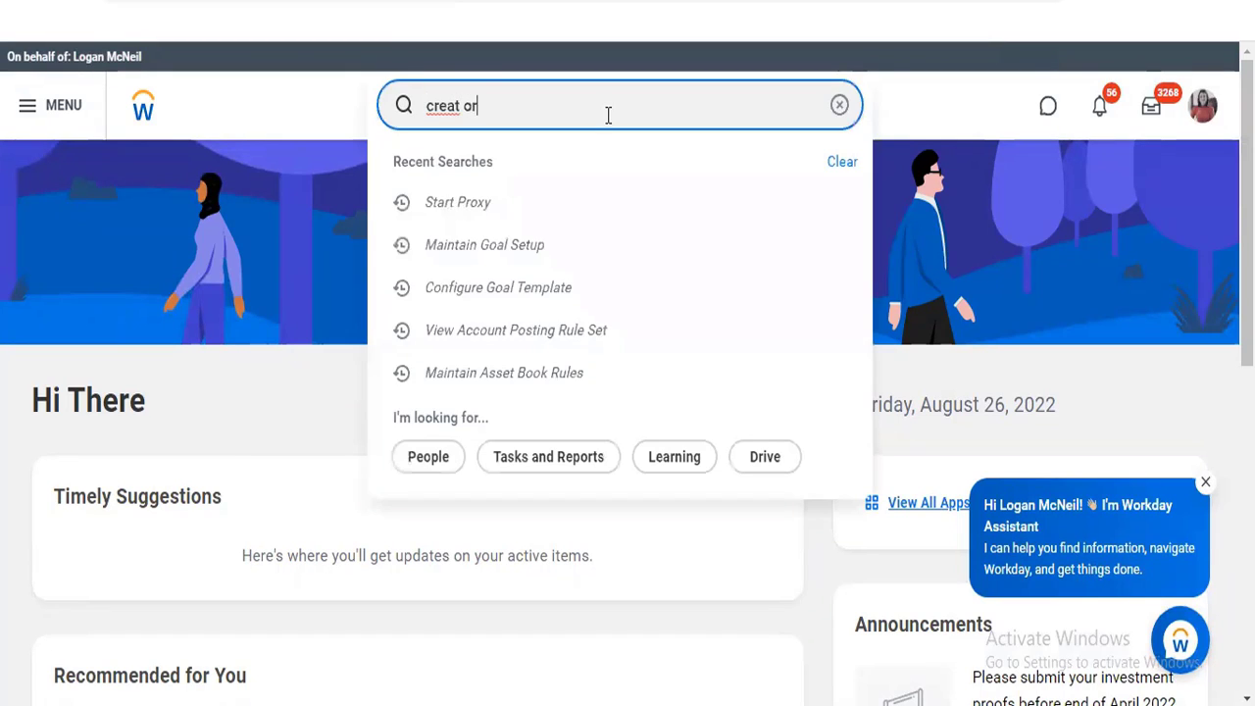
type("h")
key("BackSpace")
type("g")
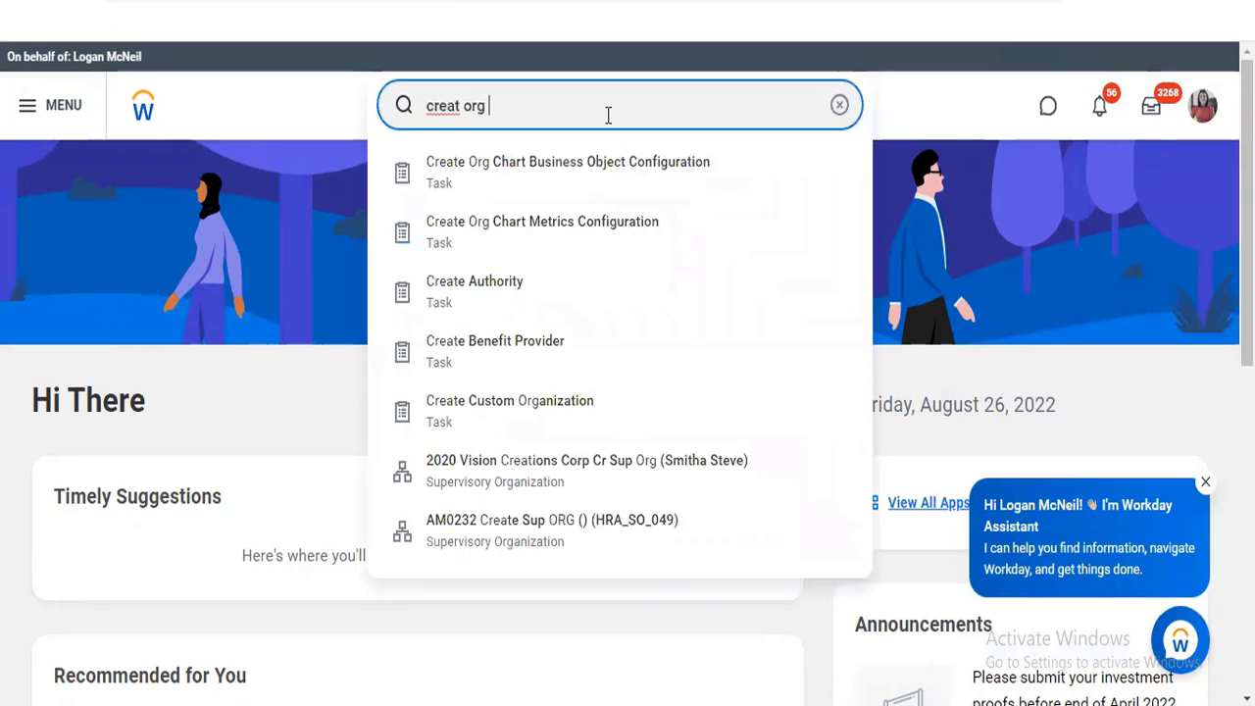
type(" goa")
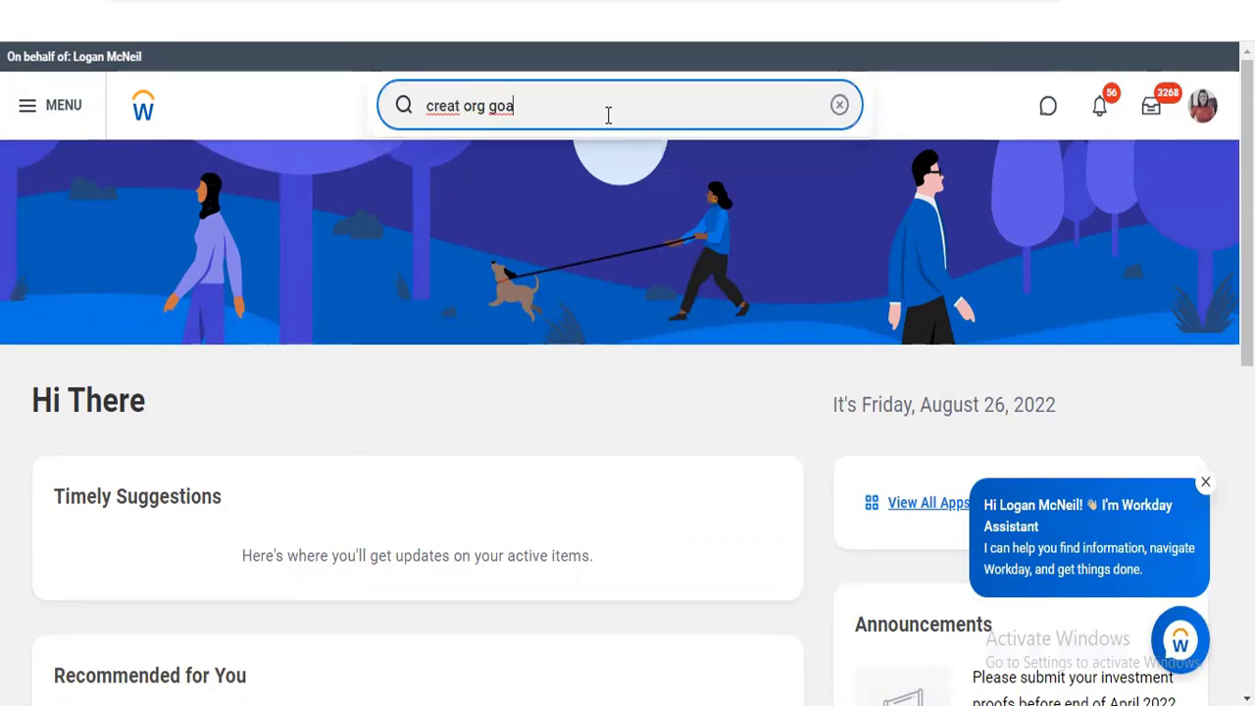
key("BackSpace")
key("BackSpace")
key("BackSpace")
key("BackSpace")
key("BackSpace")
key("BackSpace")
key("BackSpace")
key("BackSpace")
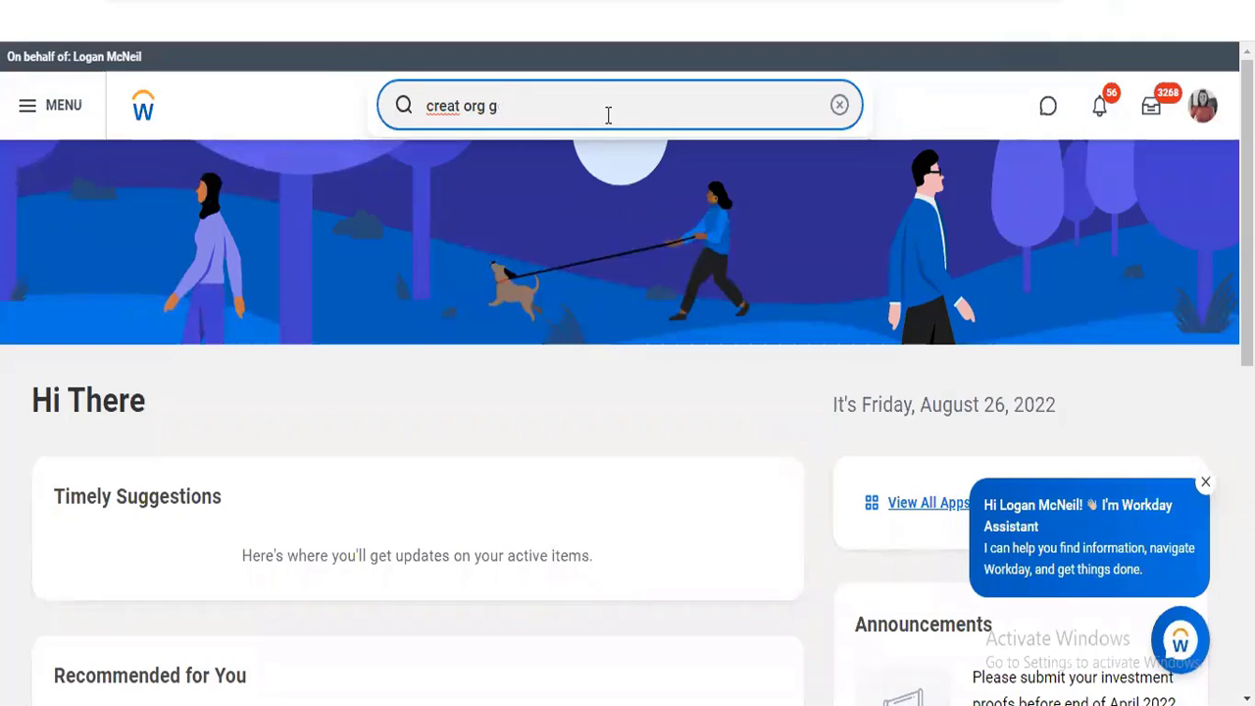
key("BackSpace")
key("BackSpace")
key("BackSpace")
key("BackSpace")
key("BackSpace")
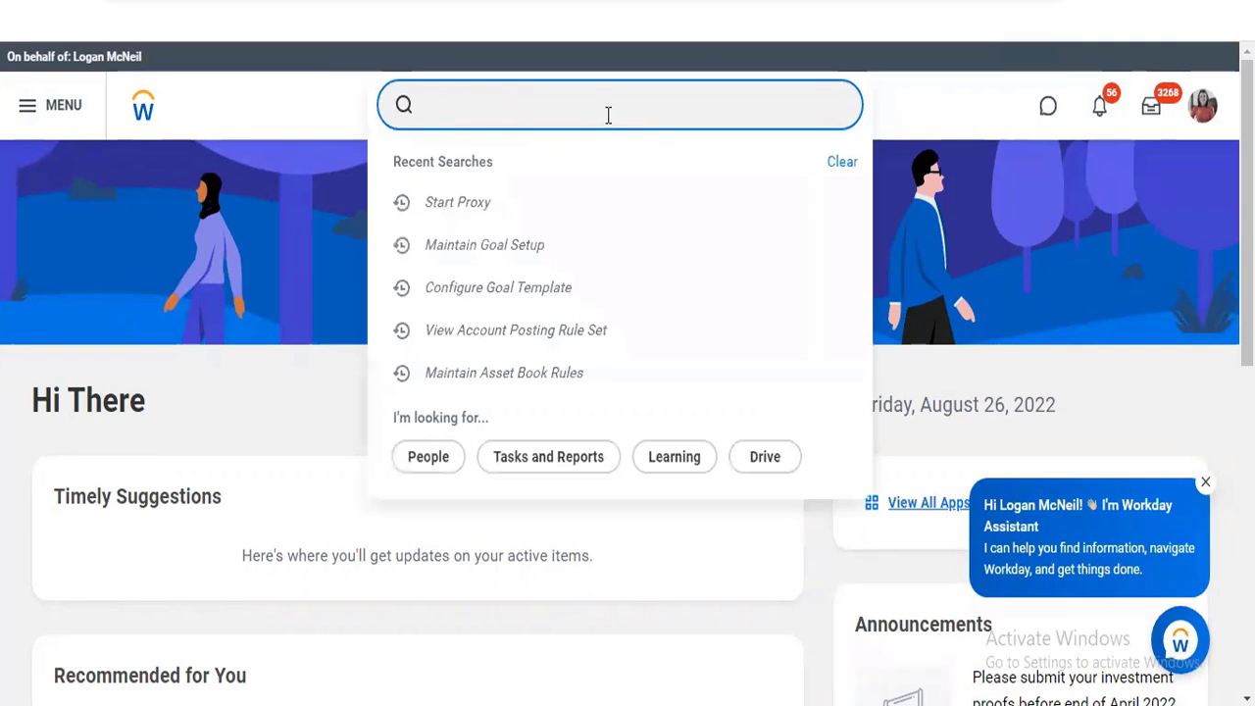
Search Workday for "edit org goal"
type("edit org goal")
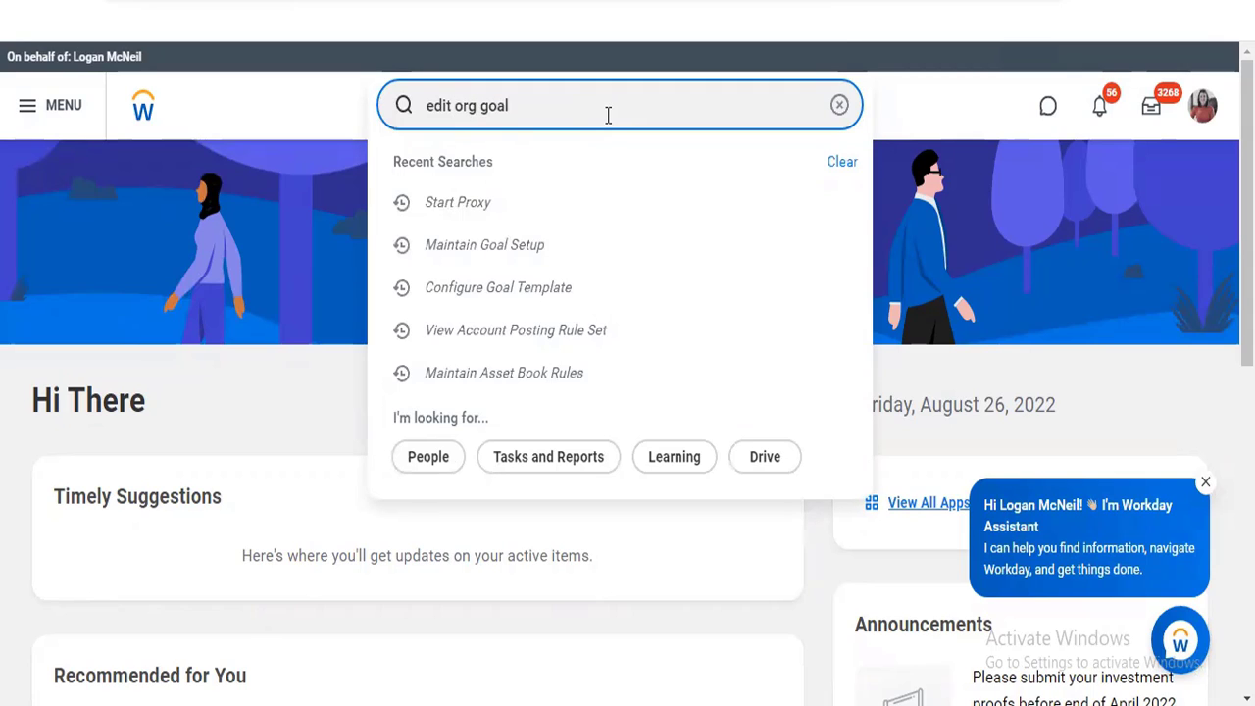
key("Return")
key("Left")
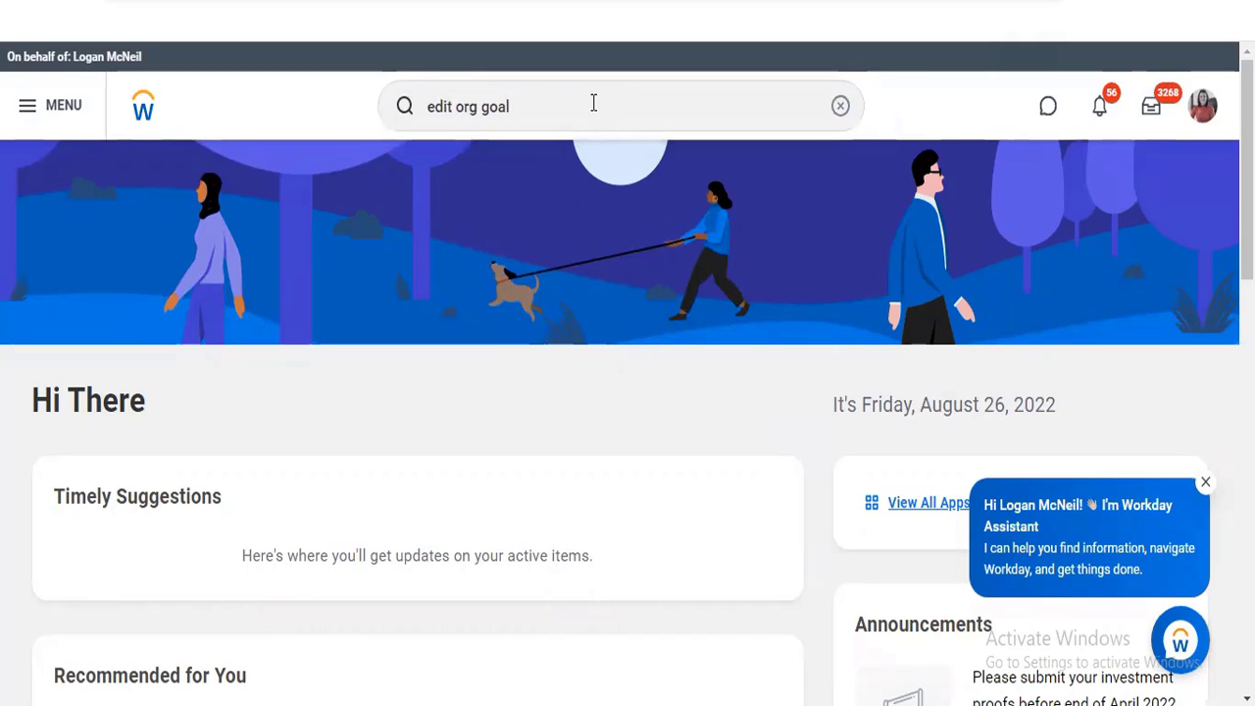
left_click(593, 102)
key("Return")
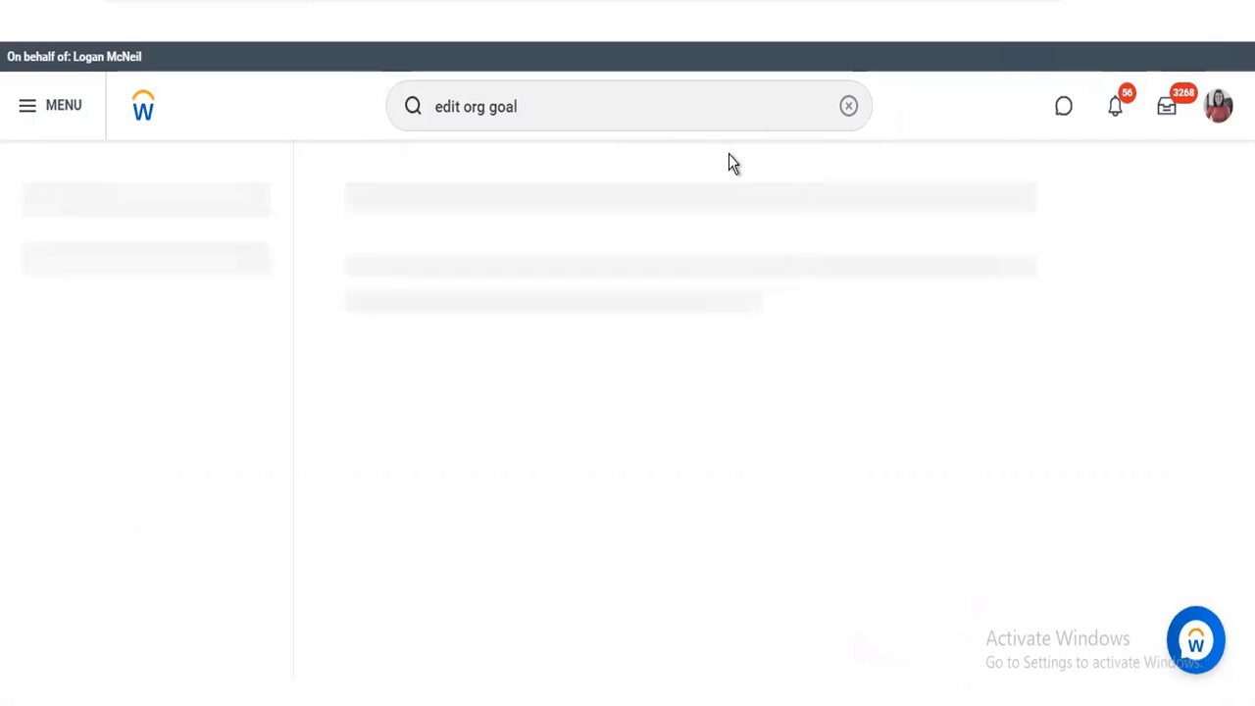
Search for "stop proxy", open the Stop Proxy task and end the proxy session
left_click(848, 106)
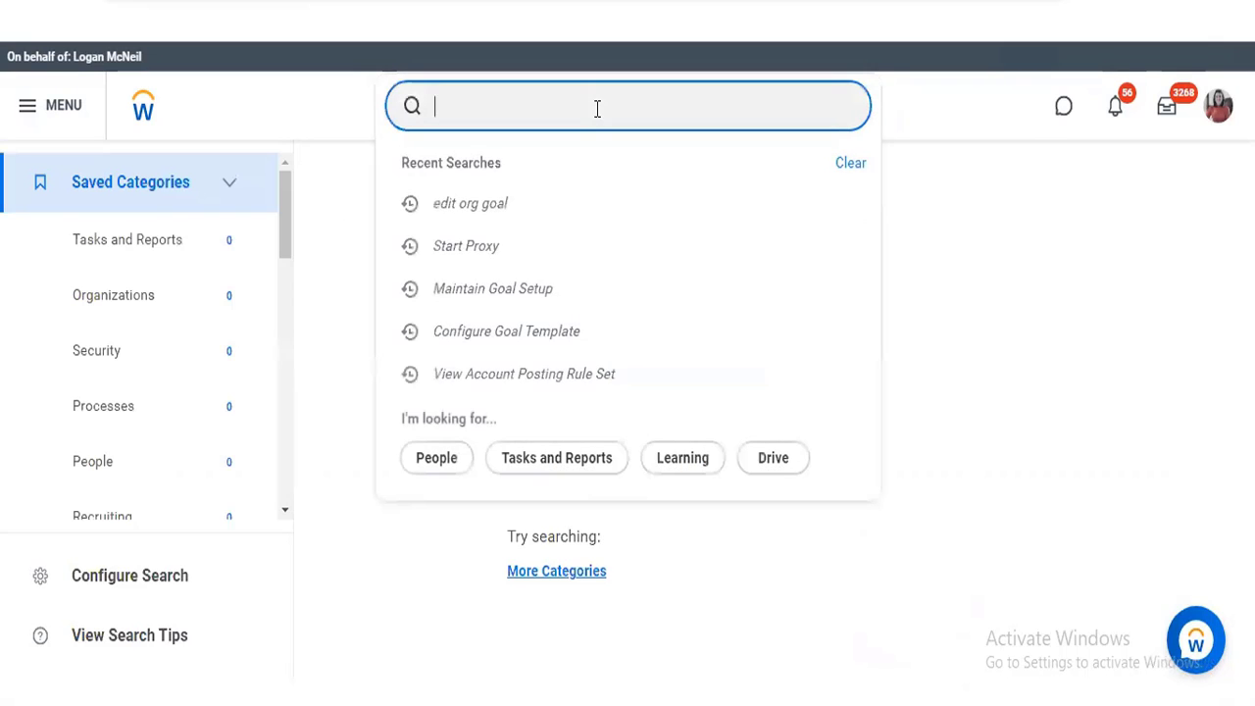
type("stop pro")
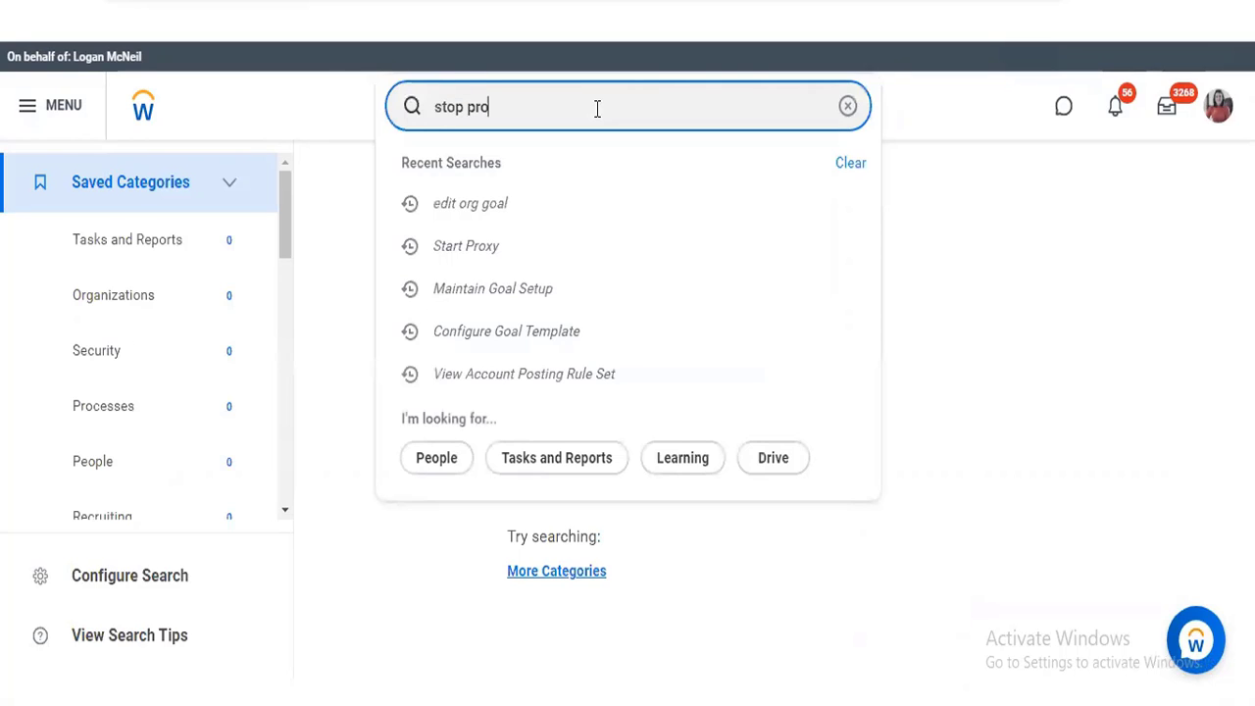
type("xy")
key("Return")
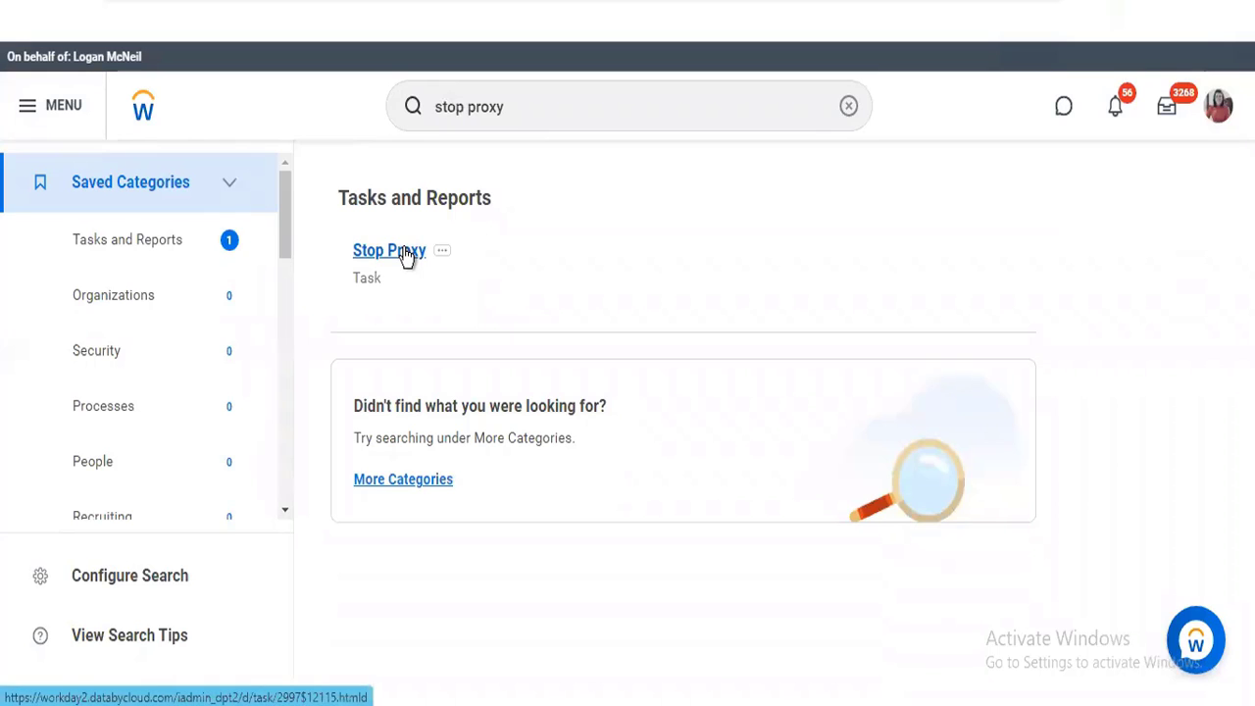
left_click(407, 253)
left_click(409, 467)
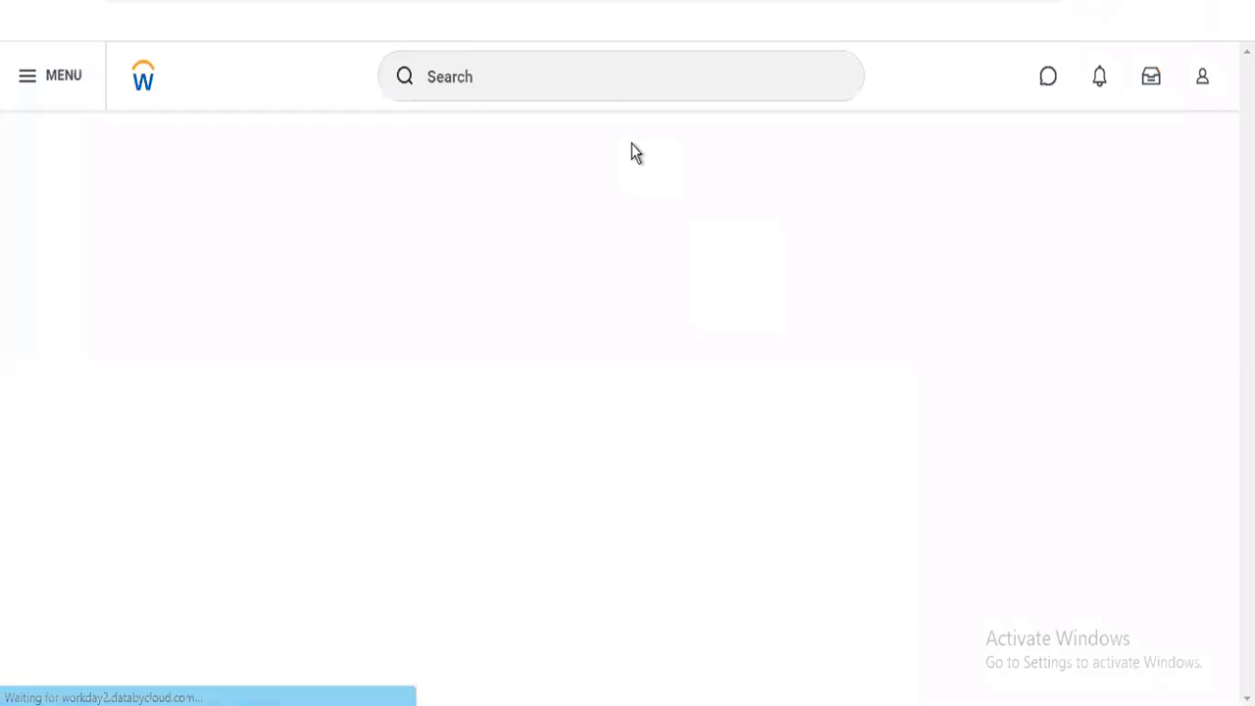
Search Workday for "edit org goal" outside the proxy session
left_click(569, 79)
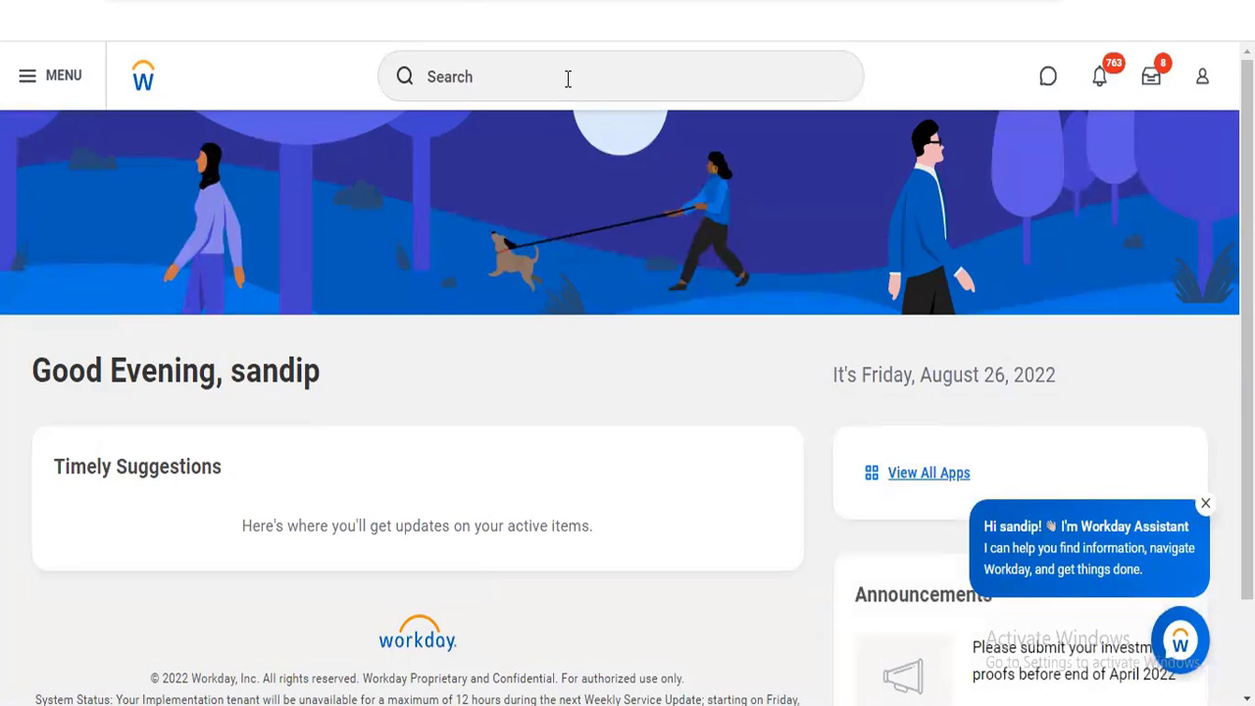
left_click(567, 79)
type("edit org go")
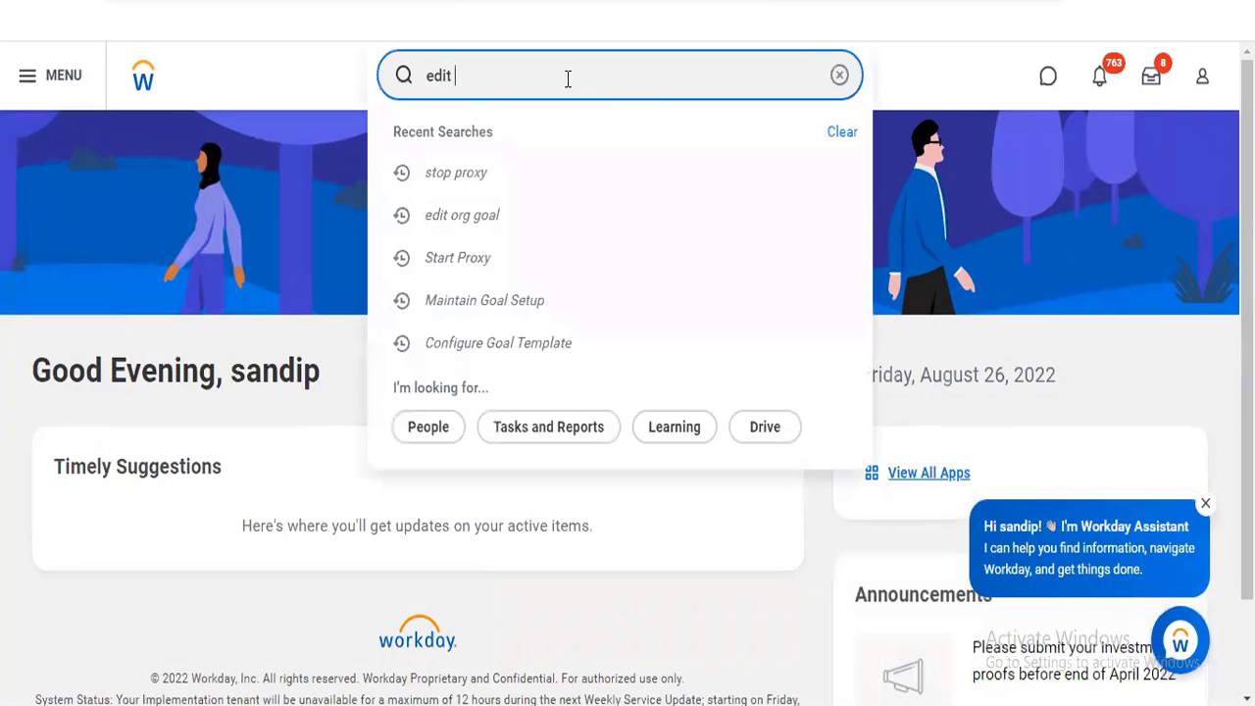
type("al")
key("Return")
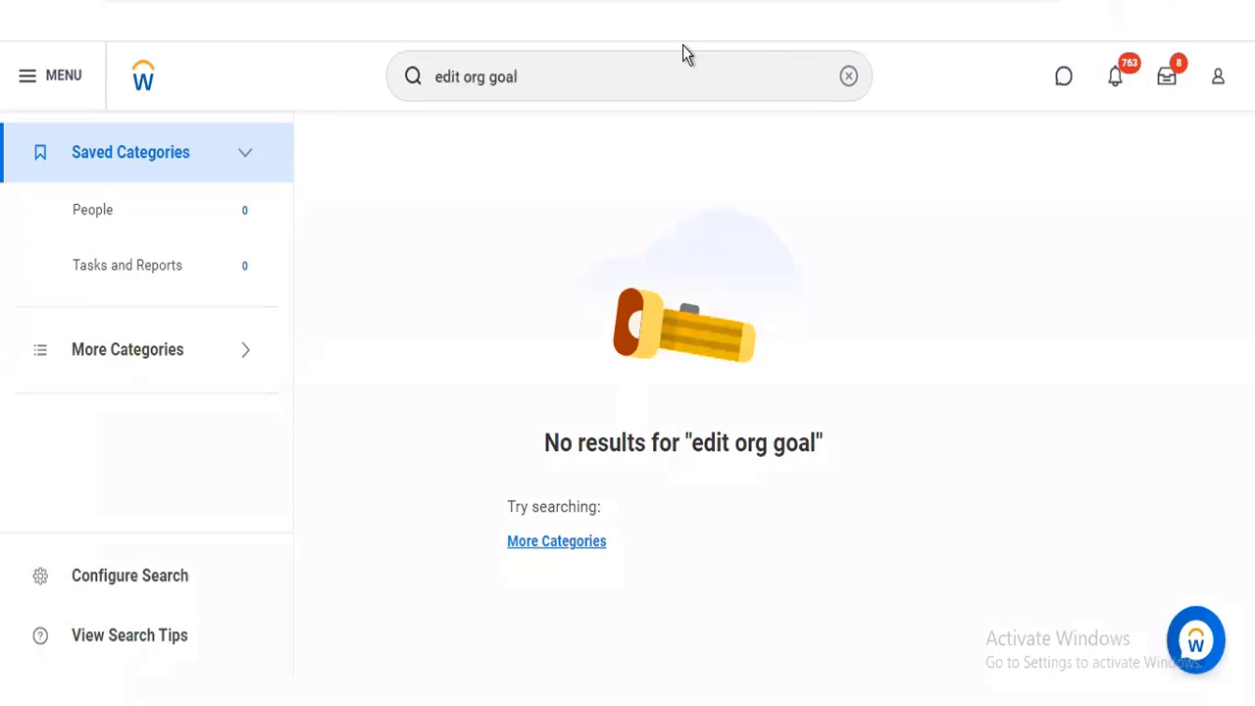
Replace the search text with "edit employee goal" to look for a matching task
left_click(849, 77)
type("ed")
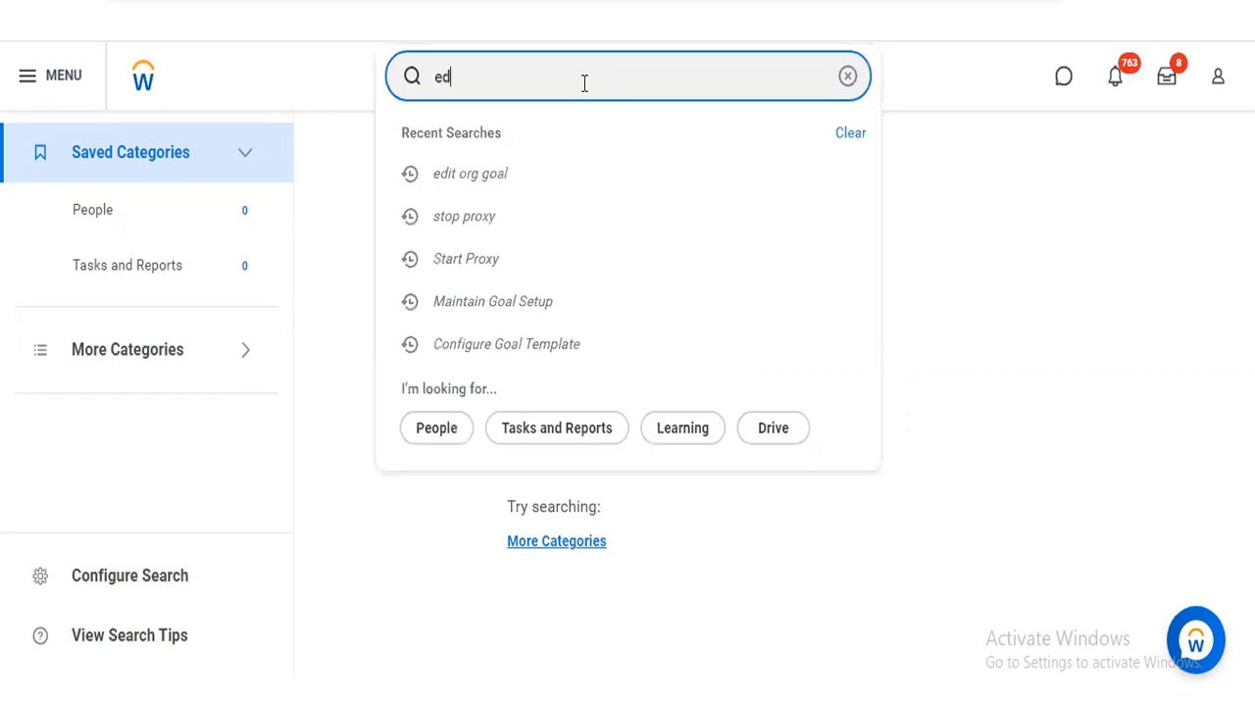
type("it e")
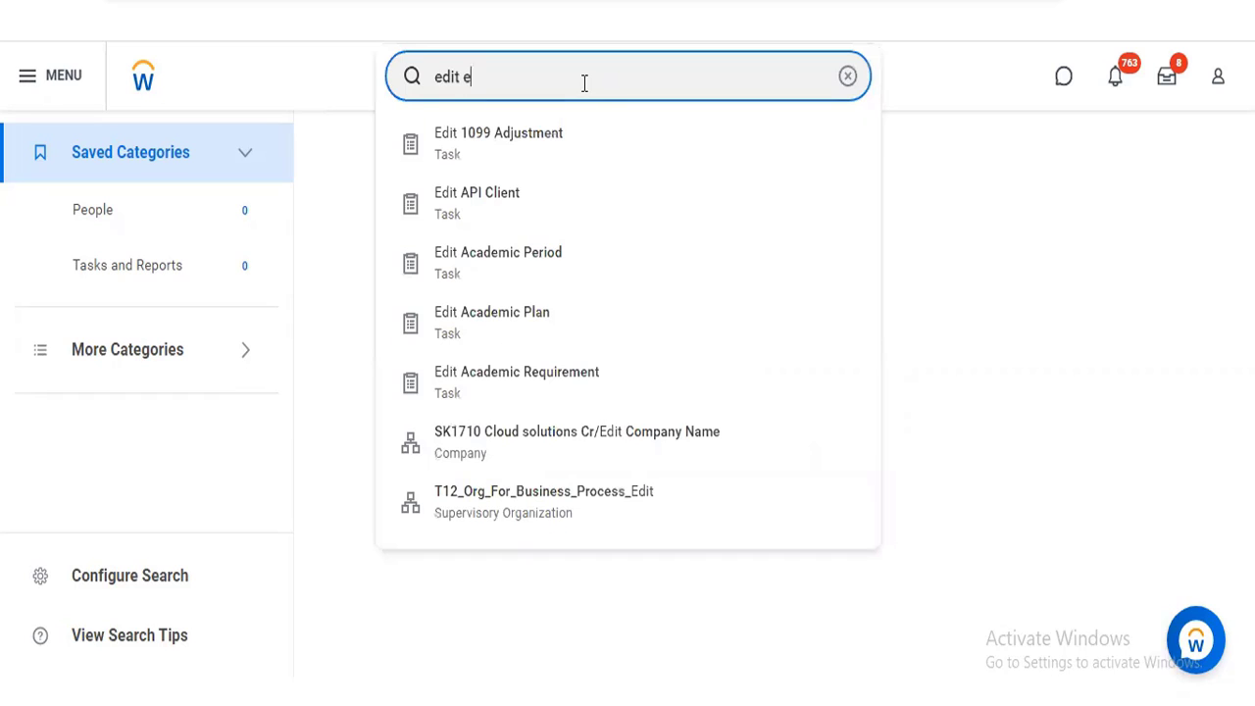
type("mployee")
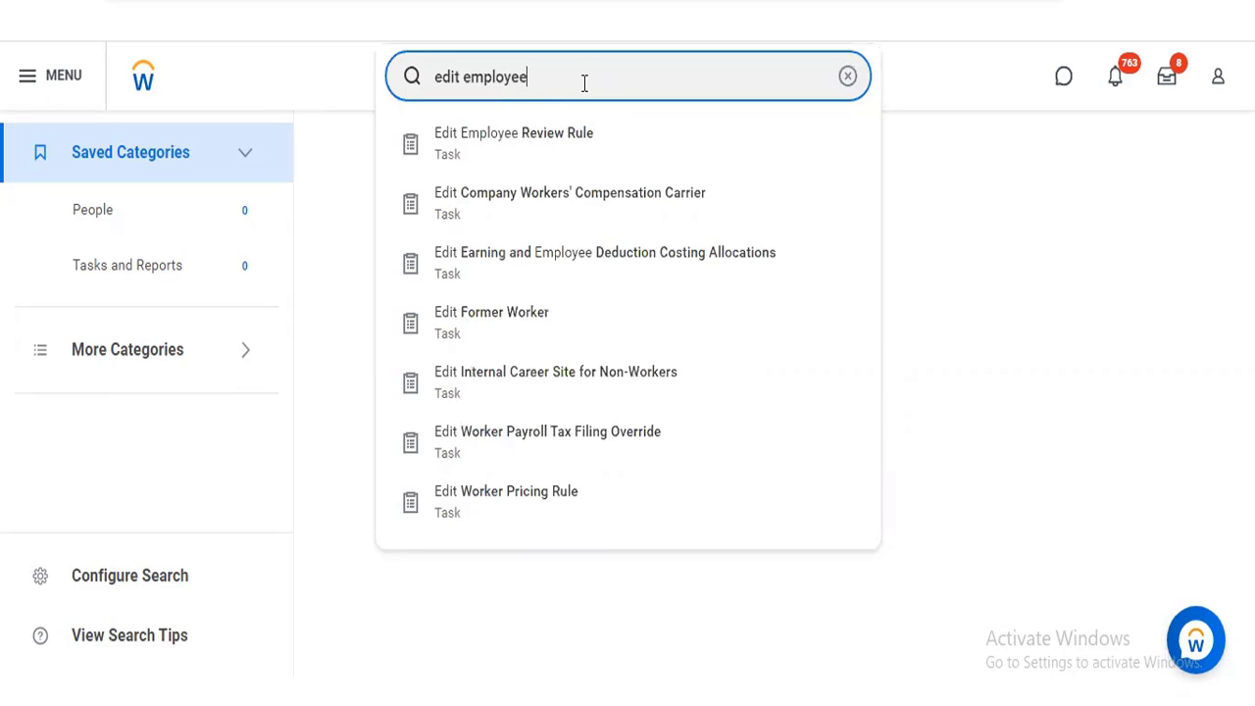
type(" goal")
Open the Start Proxy task and start a proxy session acting as the Chief Human Resources Officer from Executive Management
left_click(847, 76)
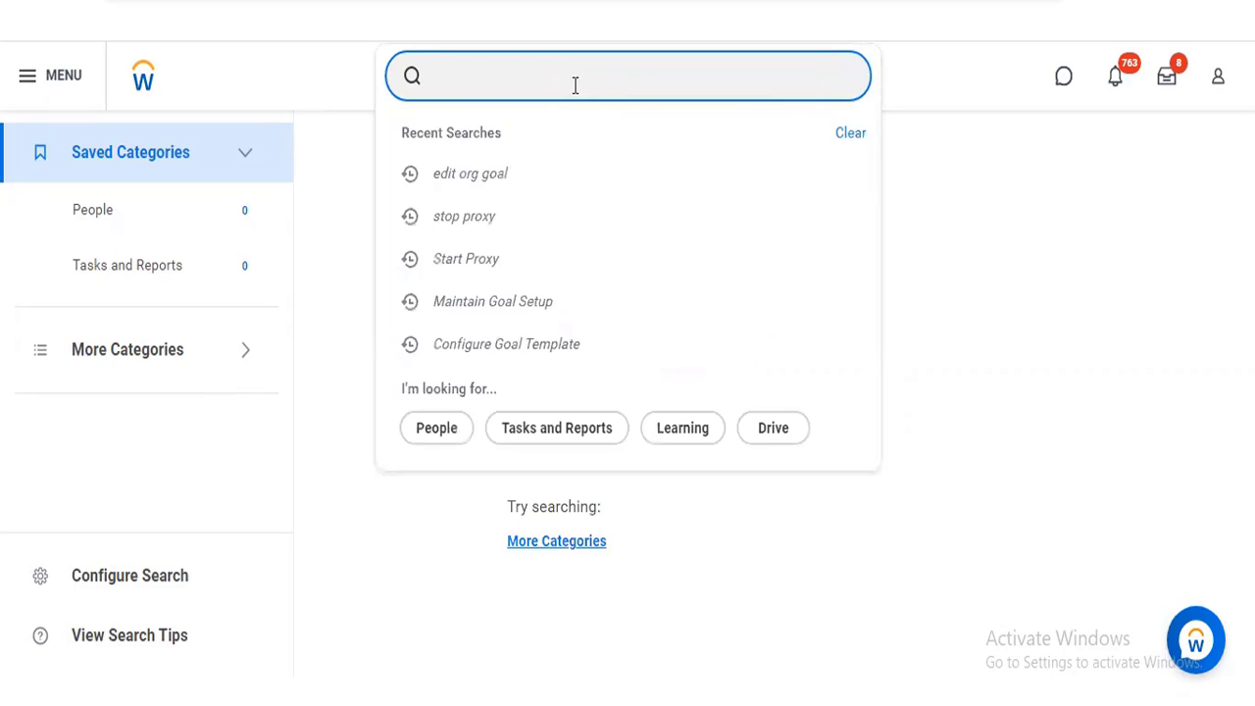
type("start proxy")
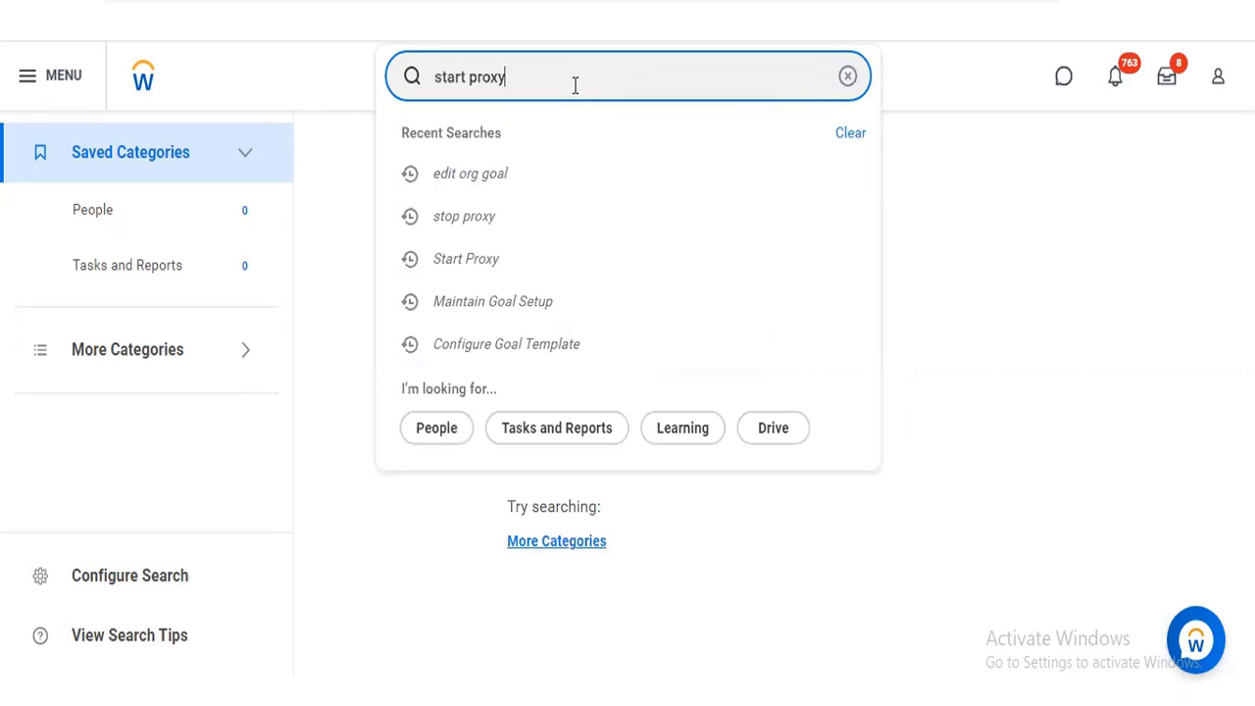
left_click(495, 149)
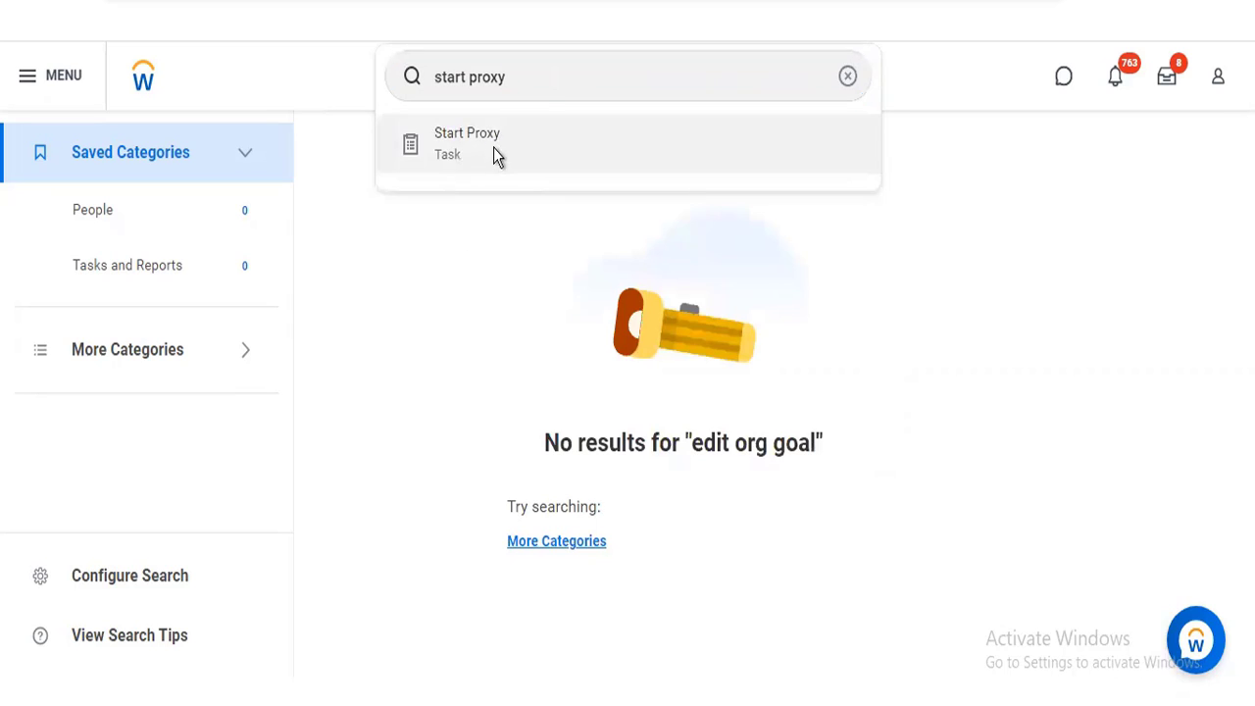
left_click(497, 154)
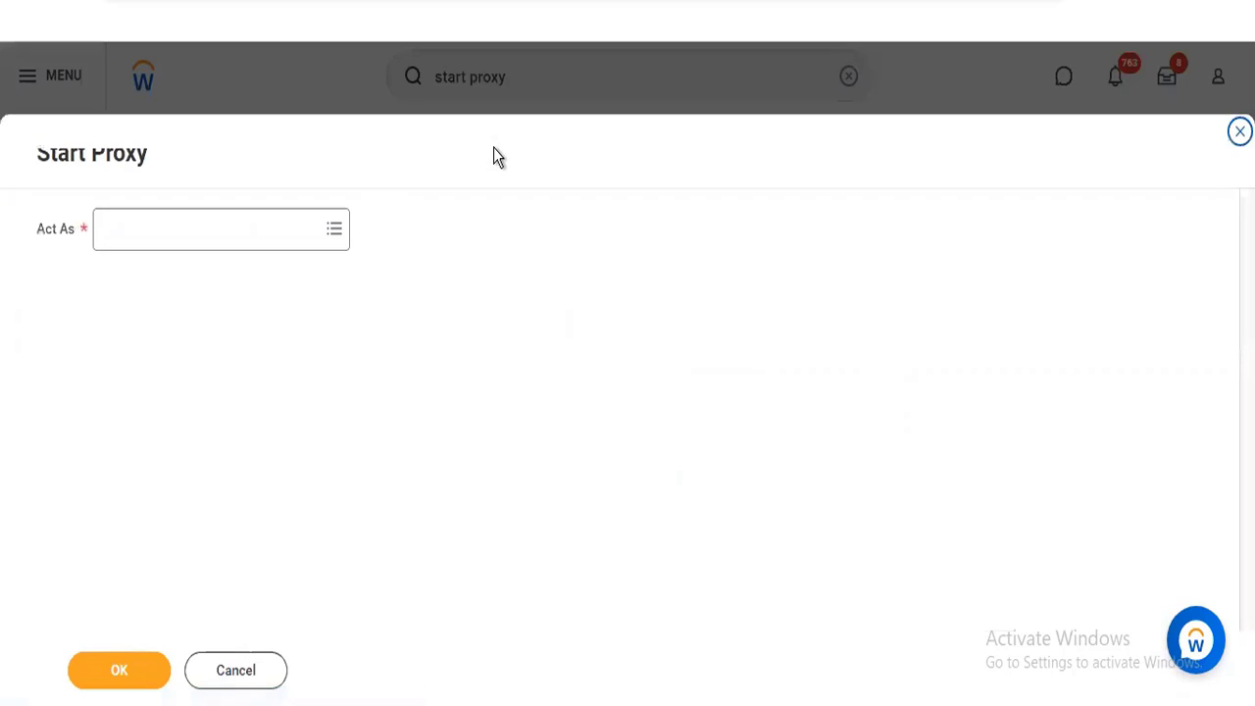
left_click(216, 242)
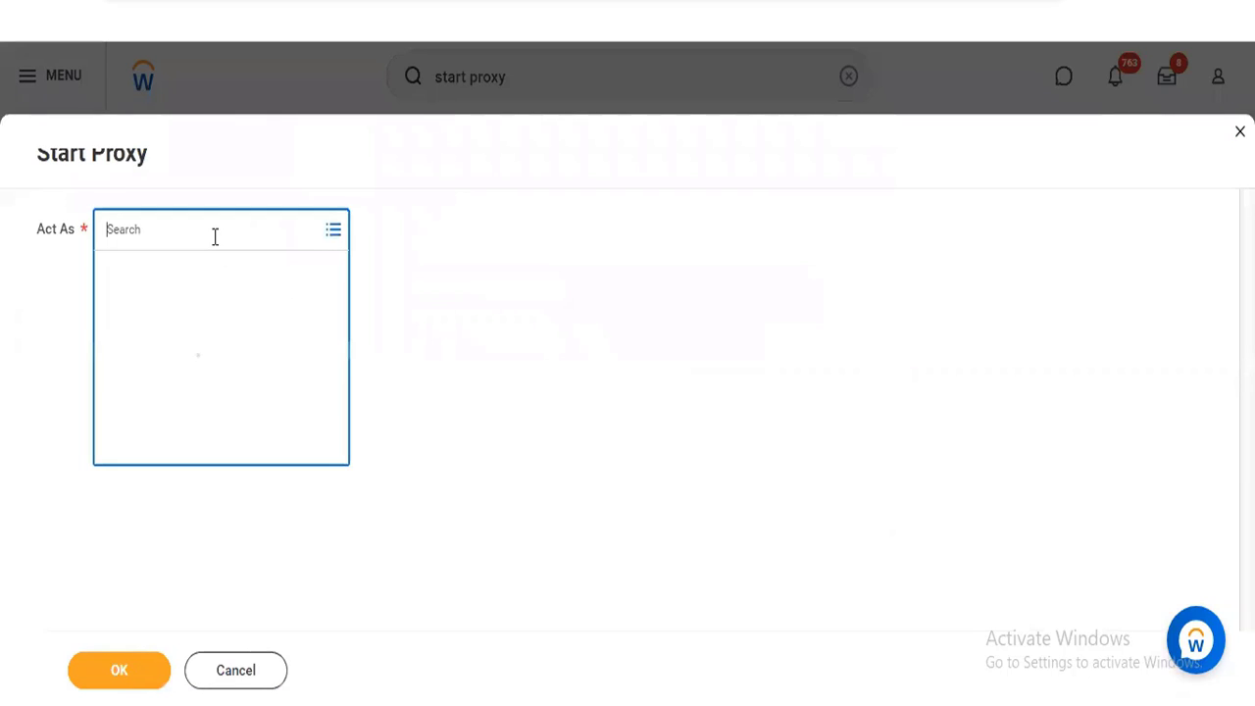
type("logan")
key("Return")
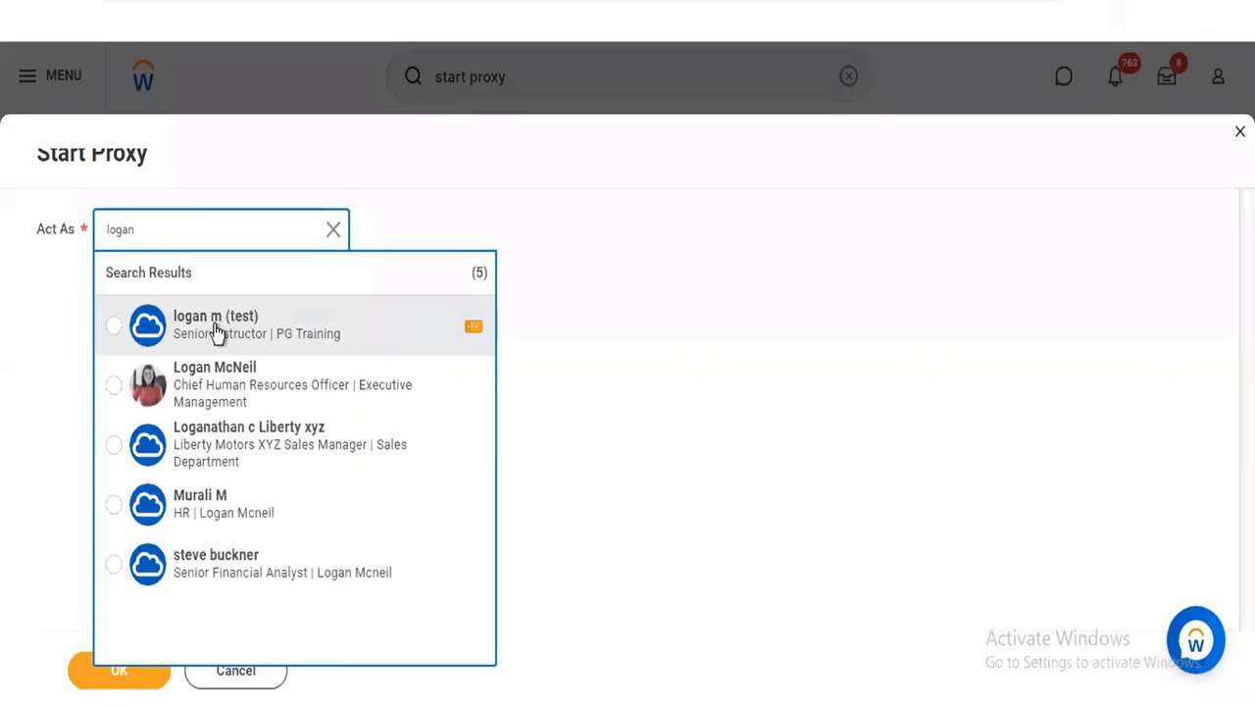
left_click(215, 383)
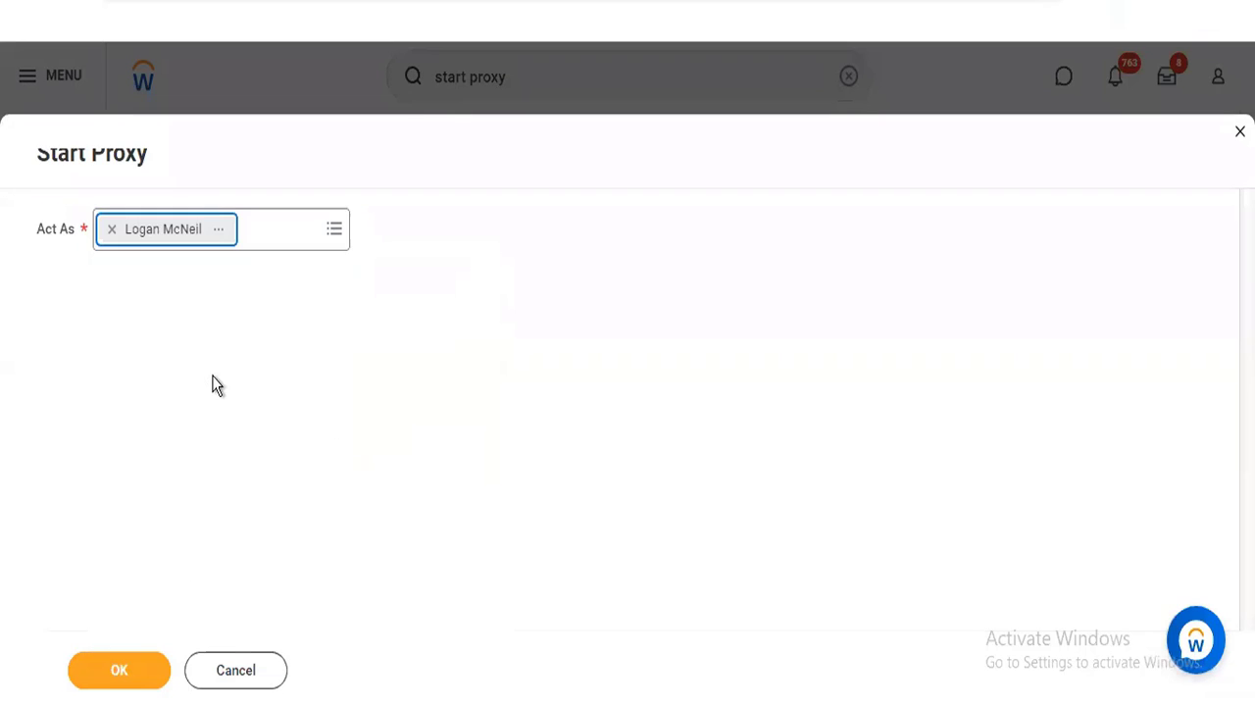
left_click(117, 685)
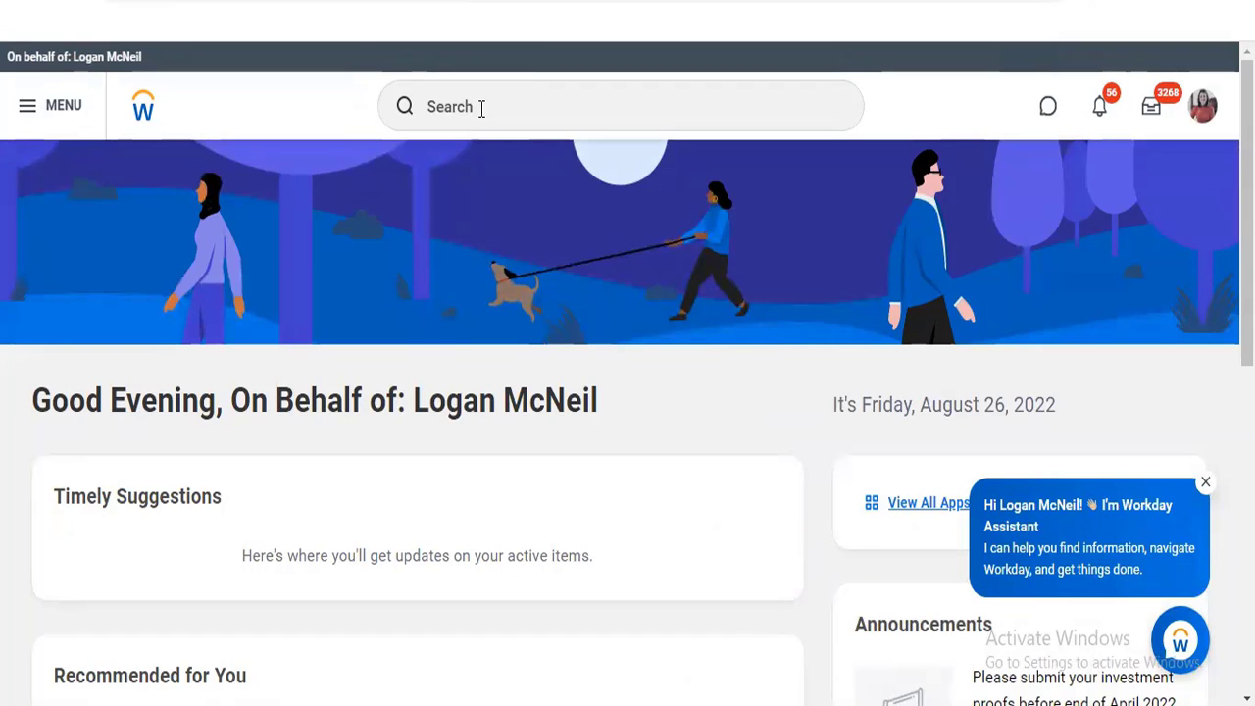
Find the goal apps and add My Team's Goals, My Organizational Goals Progress Report and My Team's Goal Status to the personal app list
left_click(481, 108)
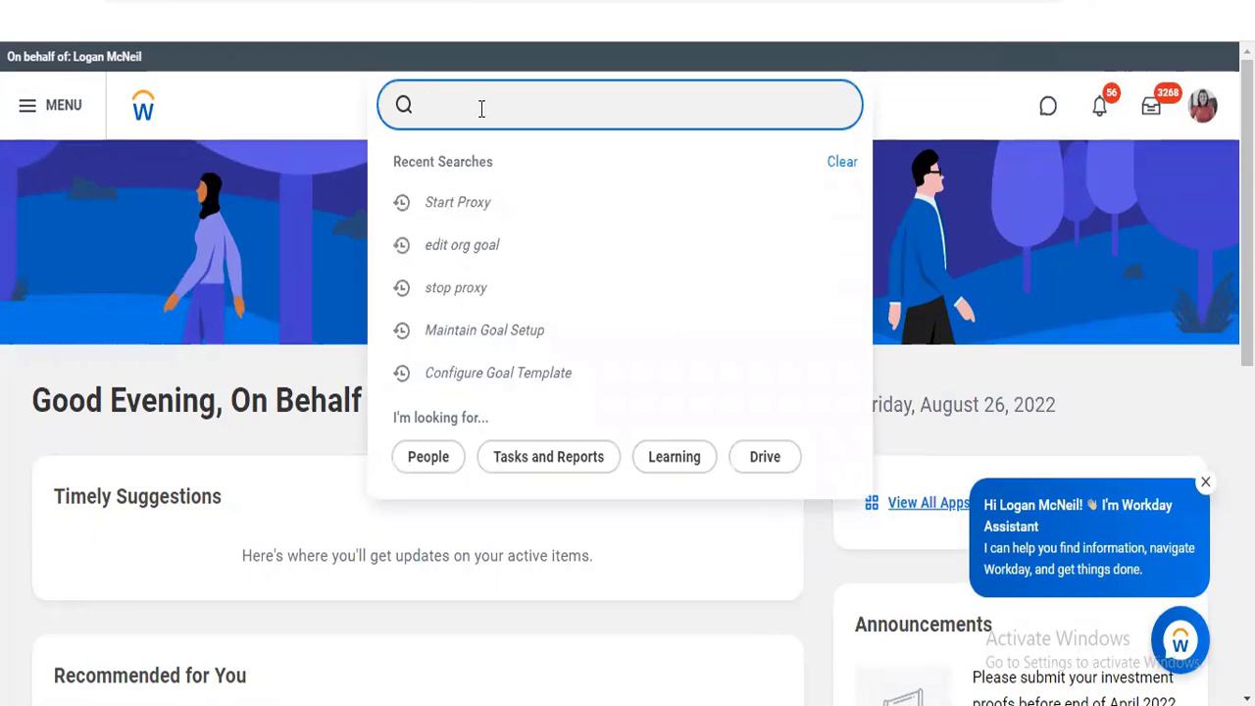
left_click(20, 109)
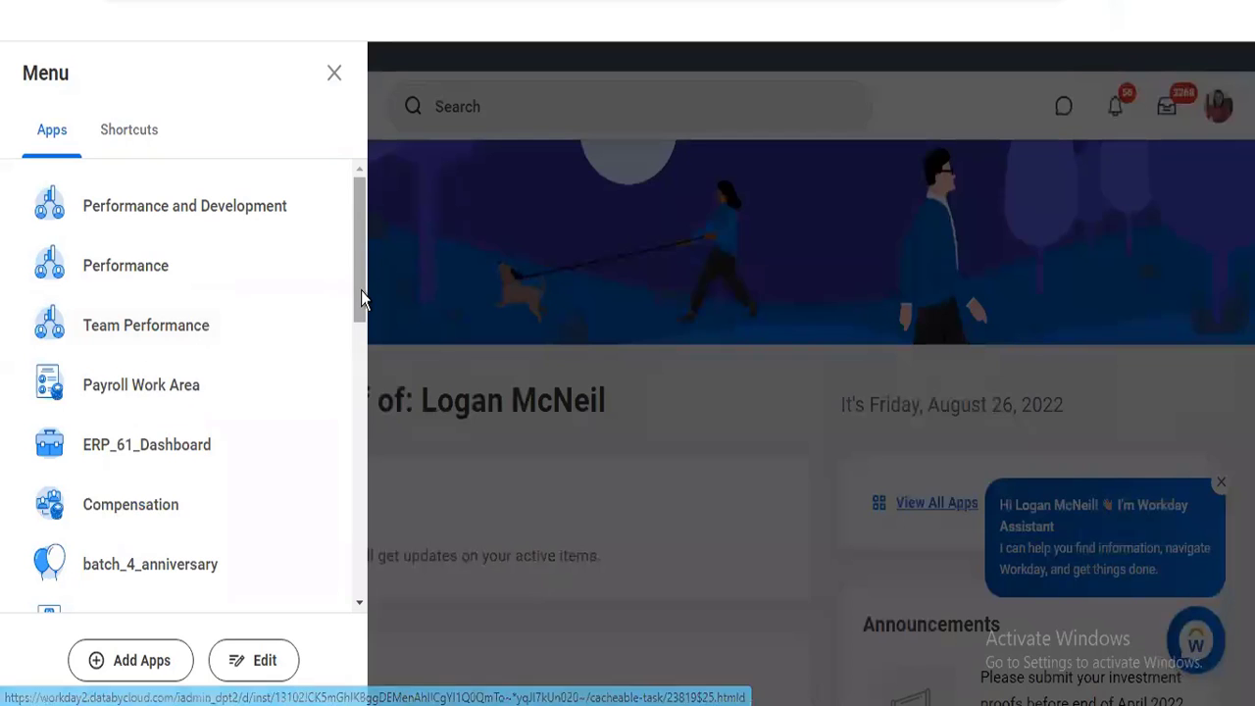
left_click_drag(360, 330, 359, 568)
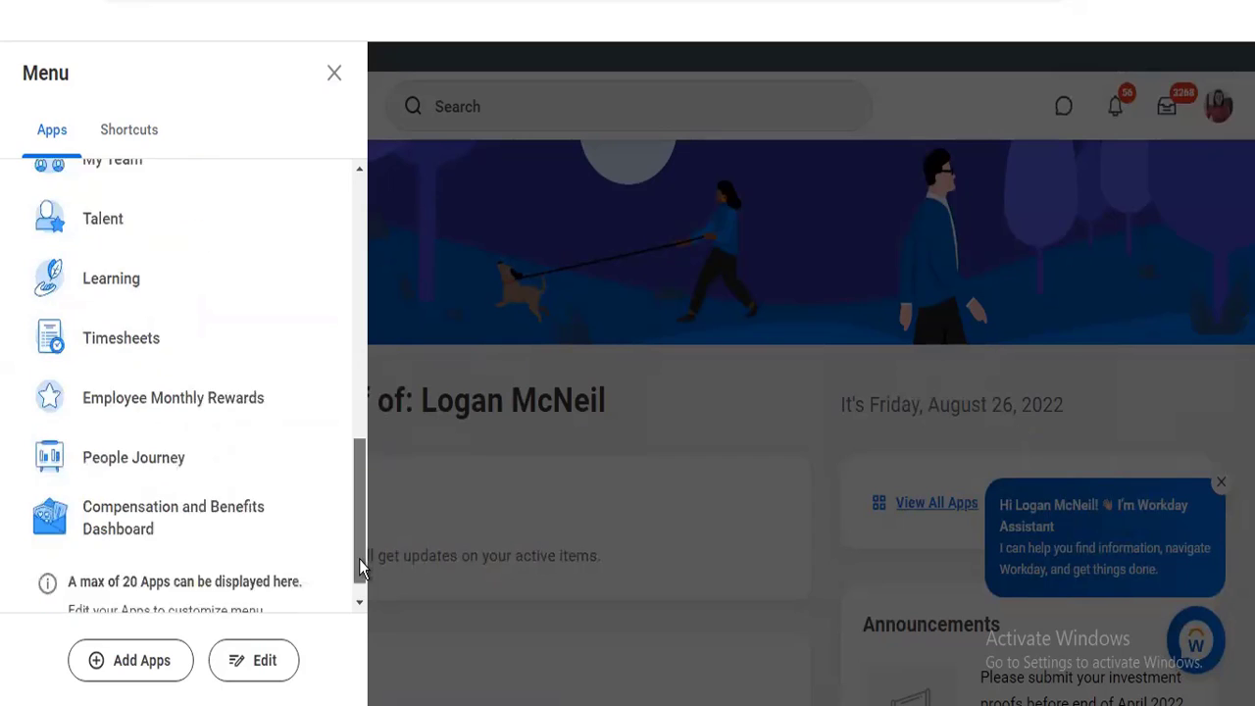
left_click(90, 673)
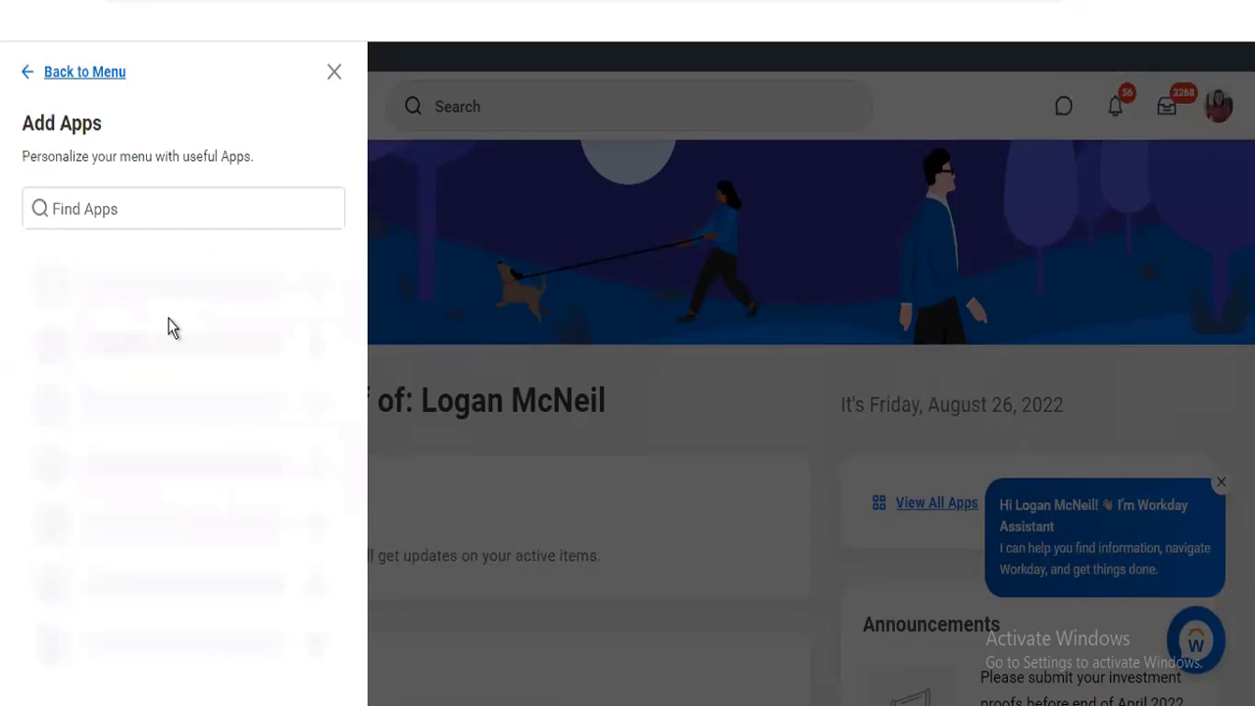
left_click(139, 209)
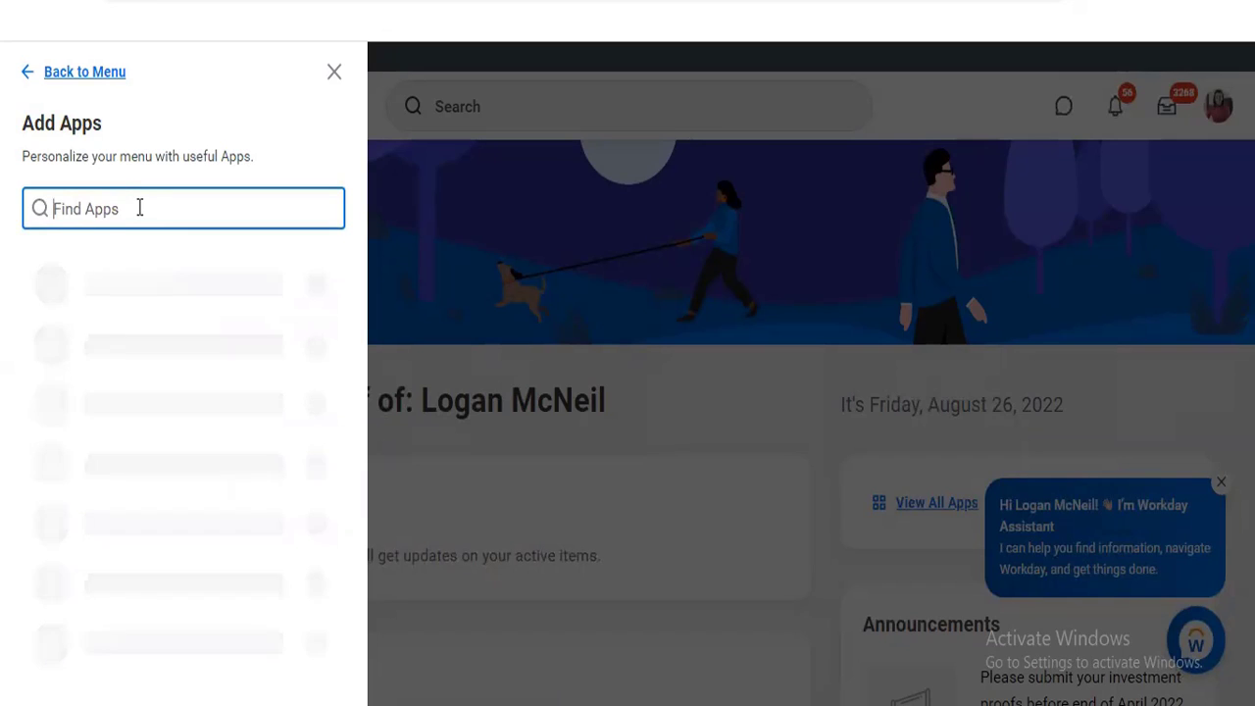
type("goal")
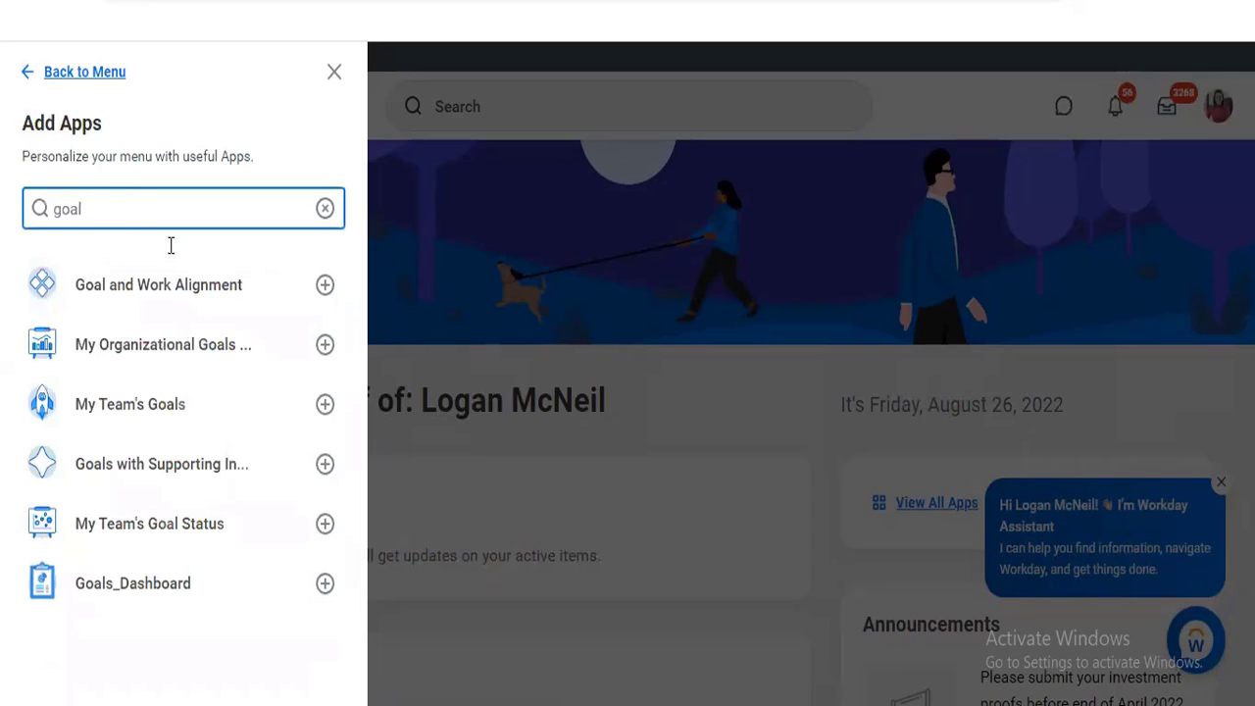
left_click(324, 405)
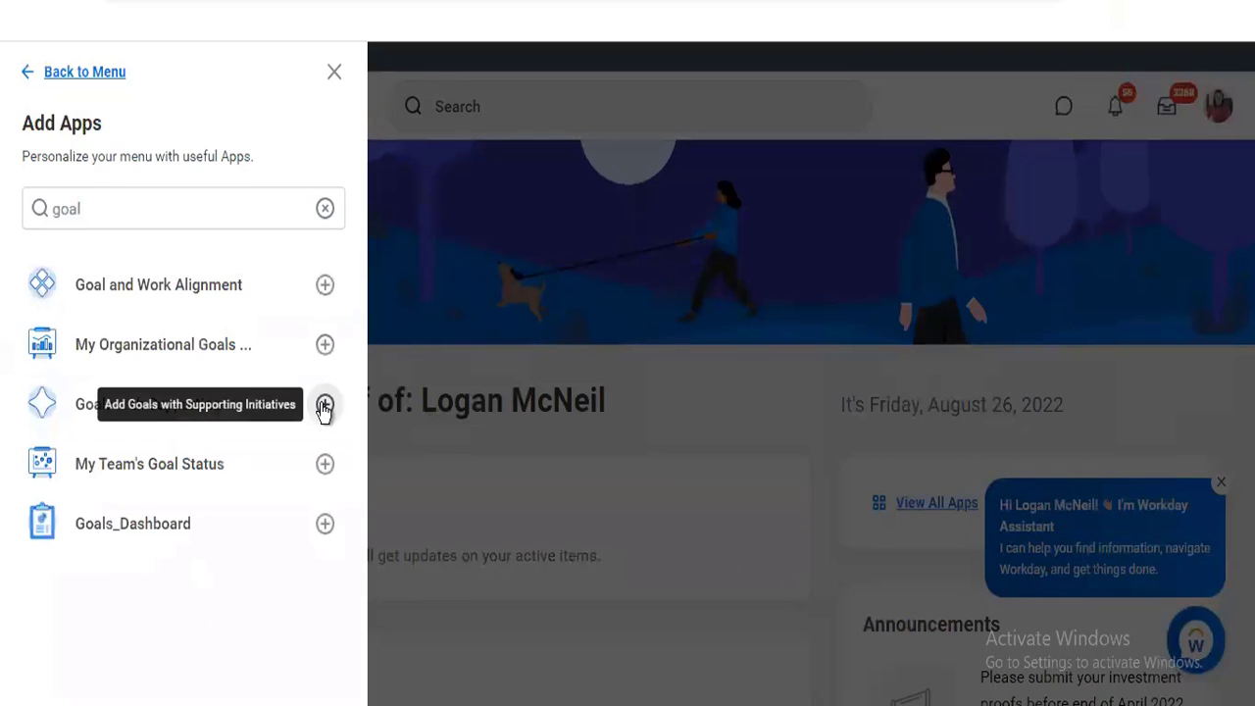
left_click(325, 346)
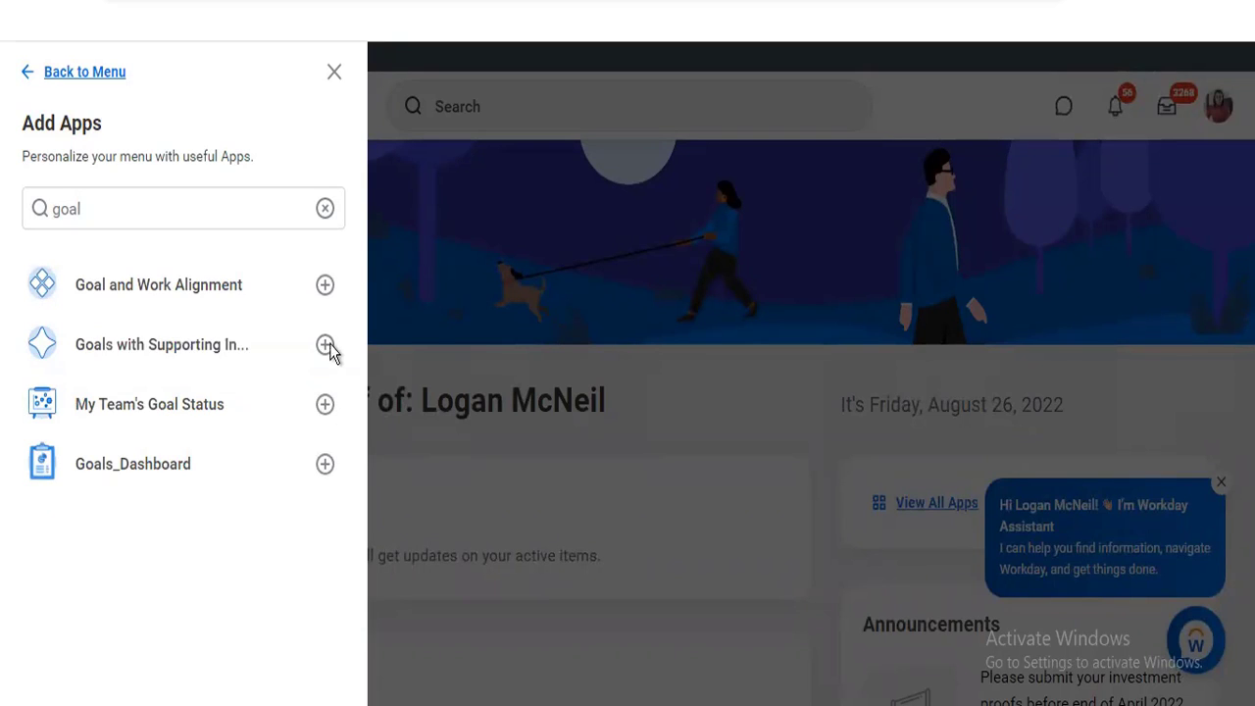
left_click(325, 406)
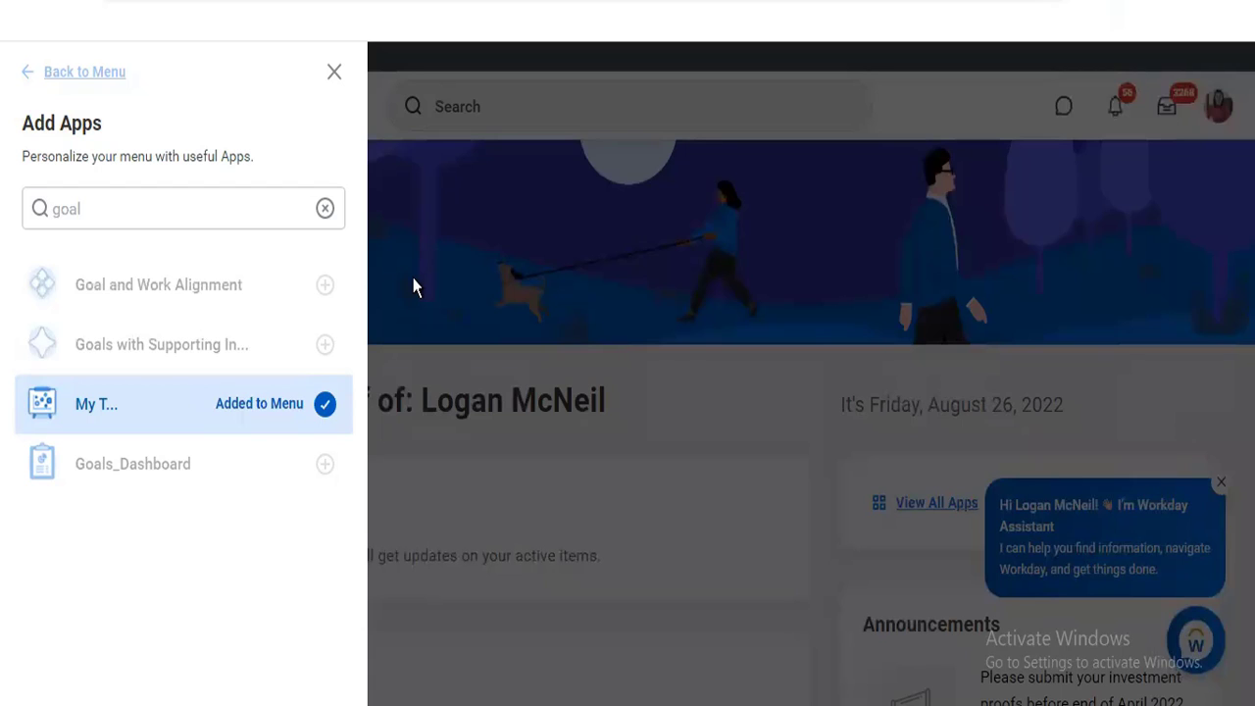
left_click(334, 67)
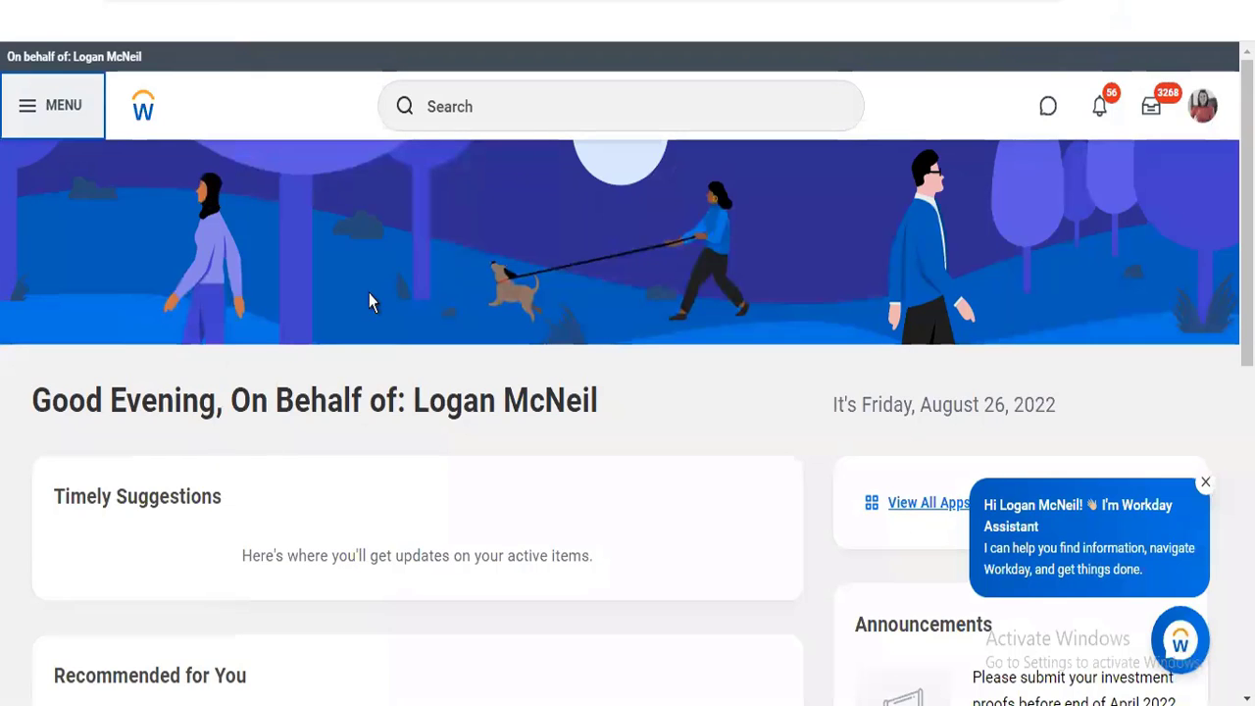
Review the goal apps added to the personal app list and try to open My Team's Goals
left_click(20, 105)
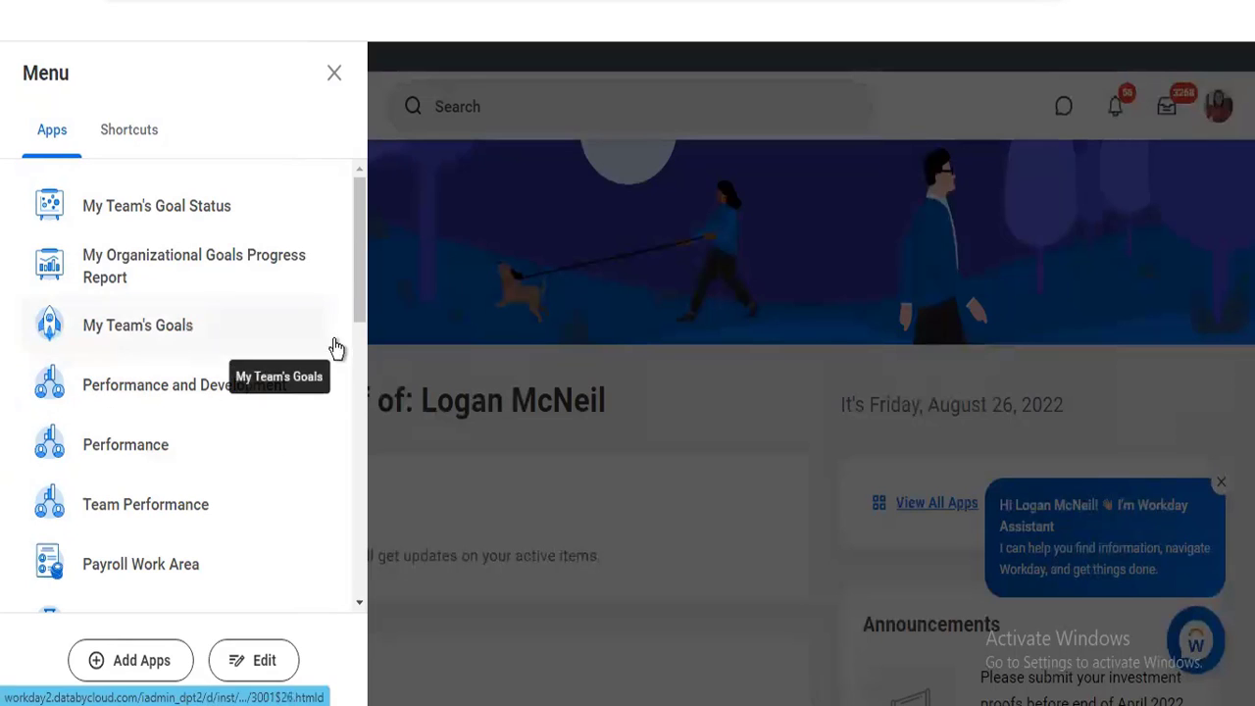
left_click_drag(356, 300, 354, 194)
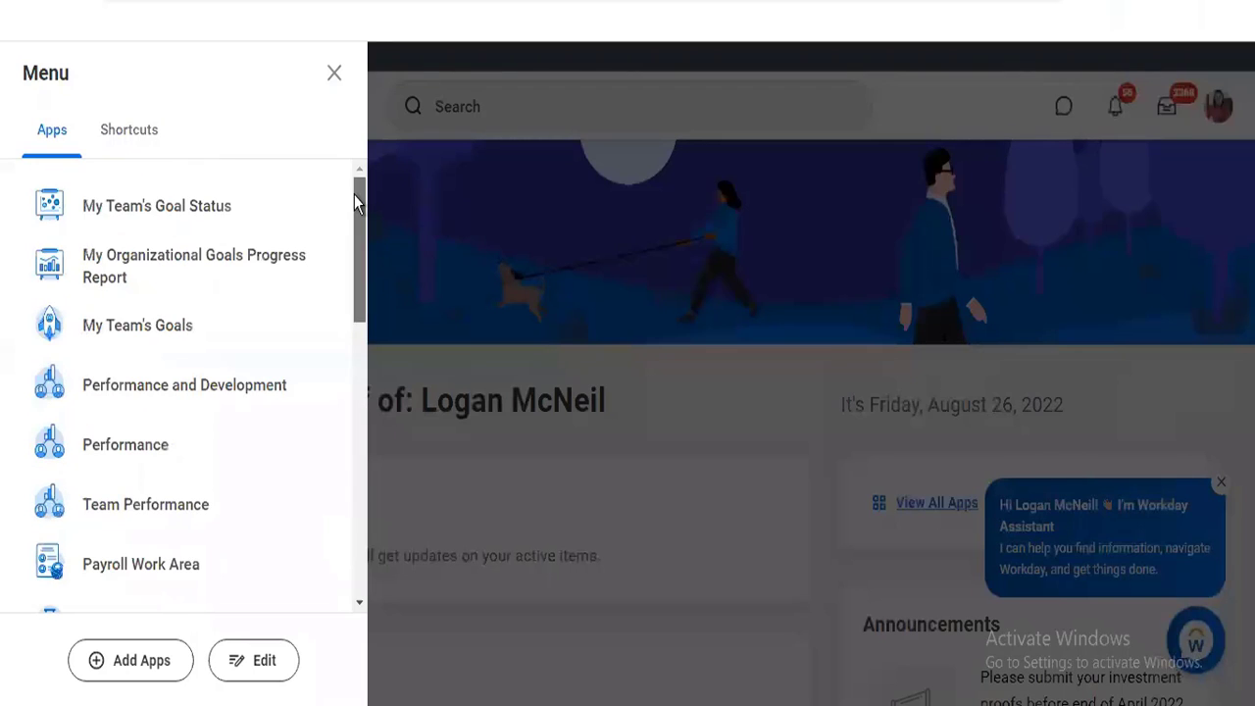
left_click(113, 330)
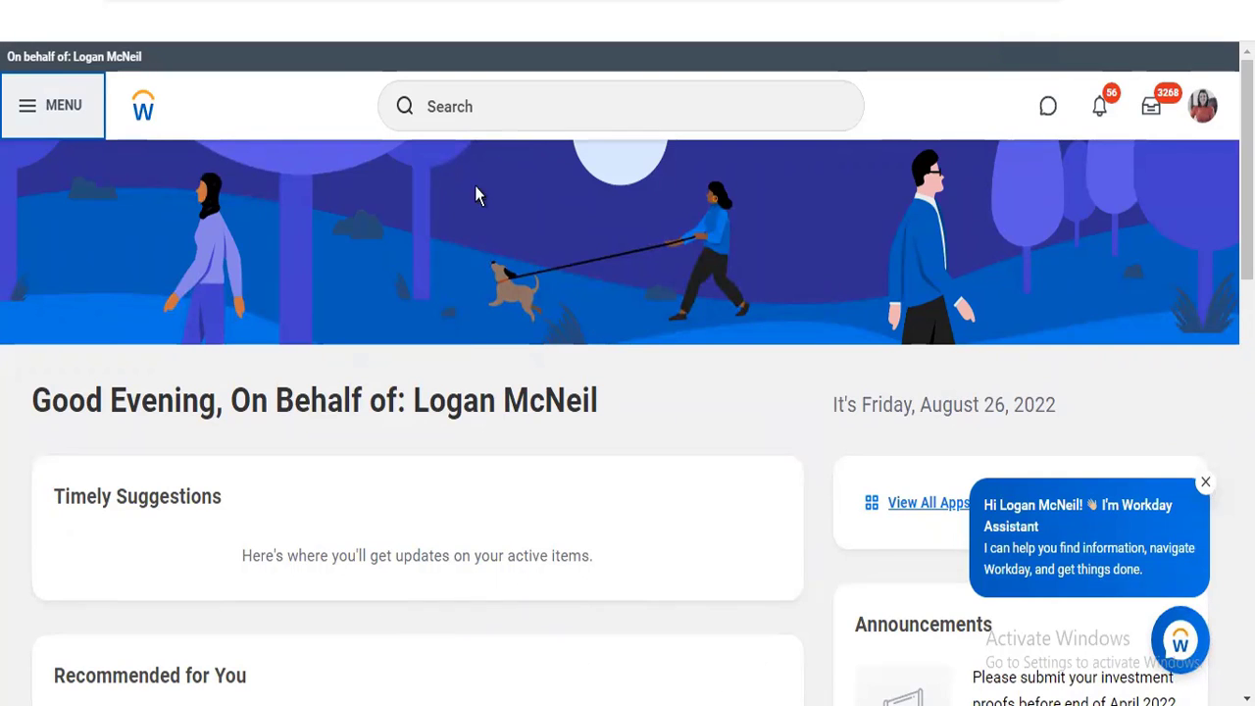
Open the My Team's Goal Status report and try to open the first listed team member's details
left_click(22, 122)
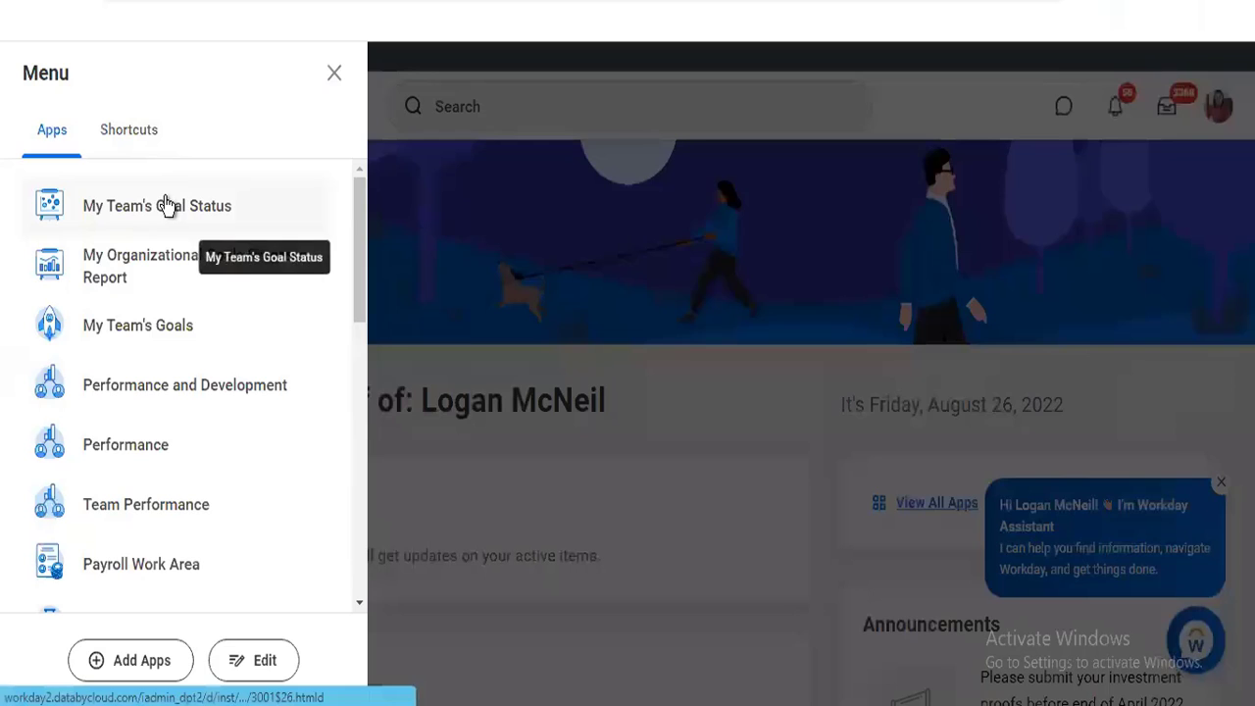
left_click(166, 204)
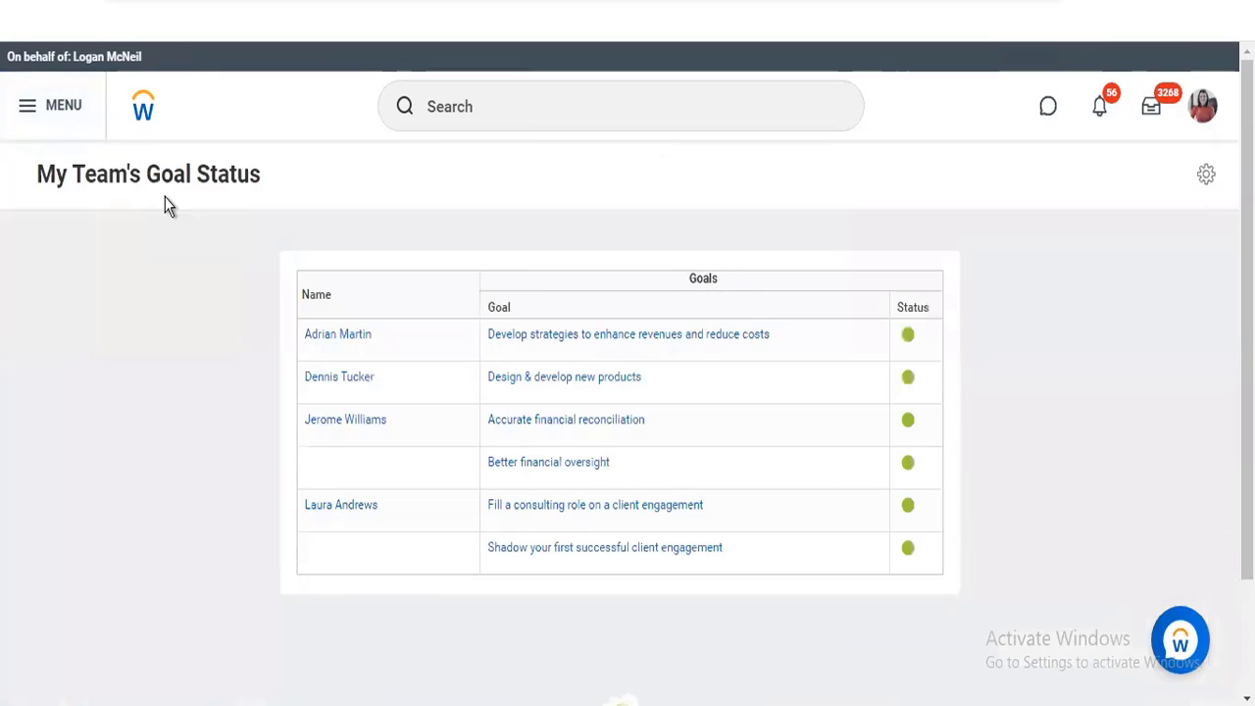
left_click(356, 343)
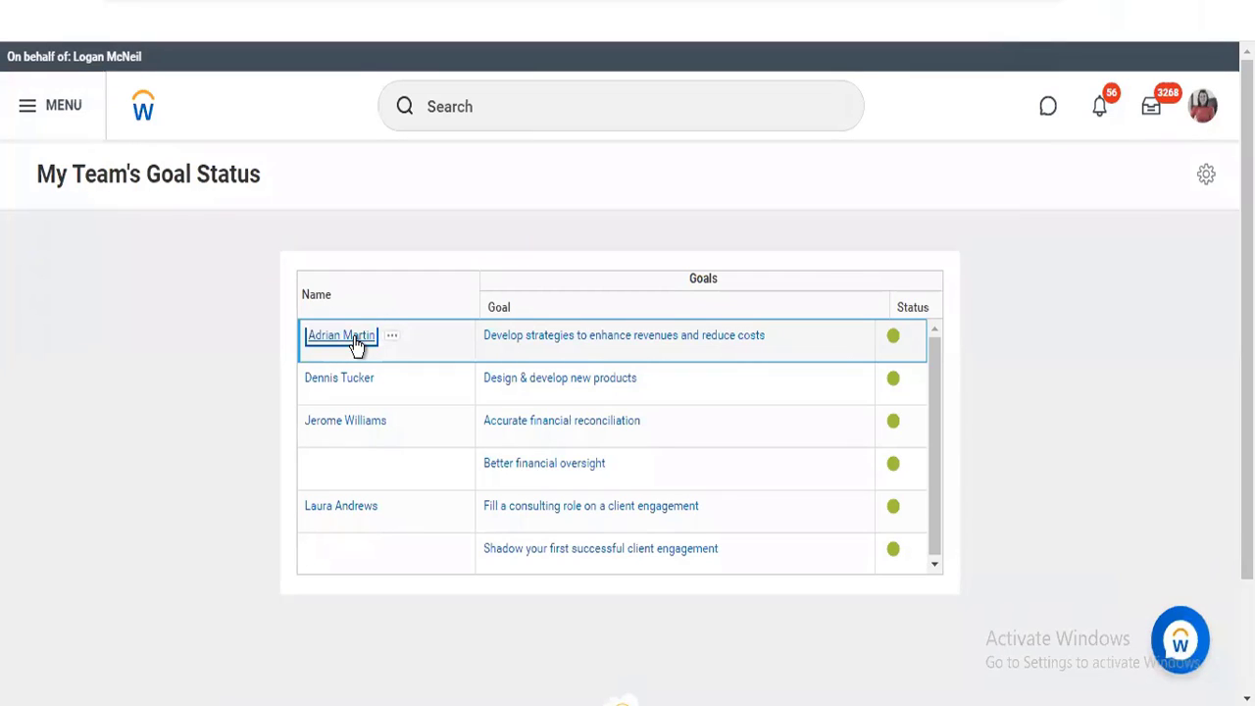
left_click(357, 341)
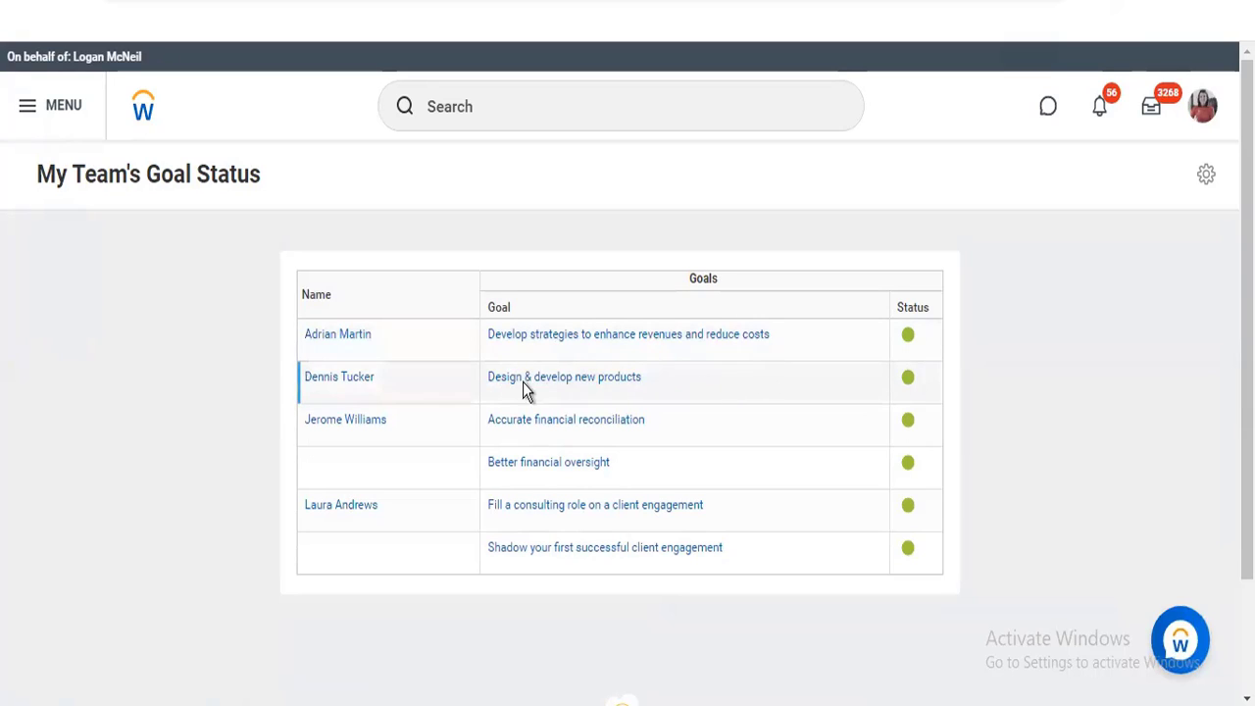
Try to open My Team's Goals from the report page, and reopen the My Team's Goal Status report
left_click(30, 110)
left_click(152, 339)
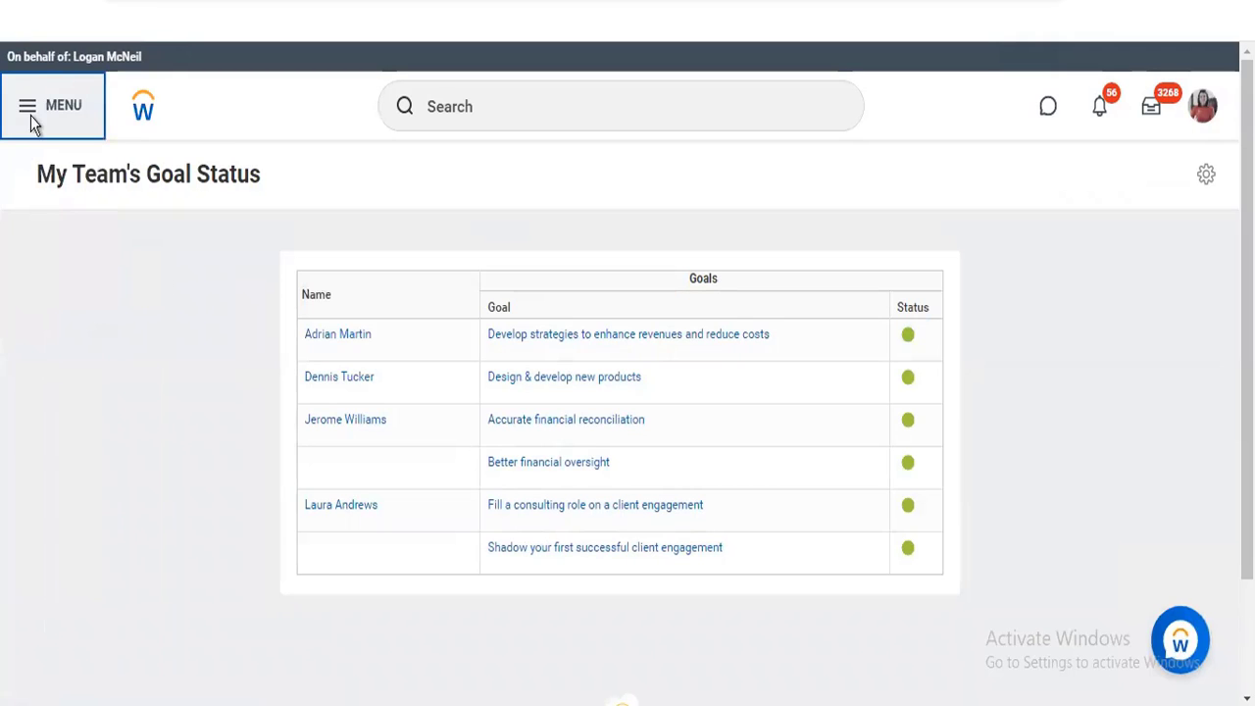
left_click(29, 109)
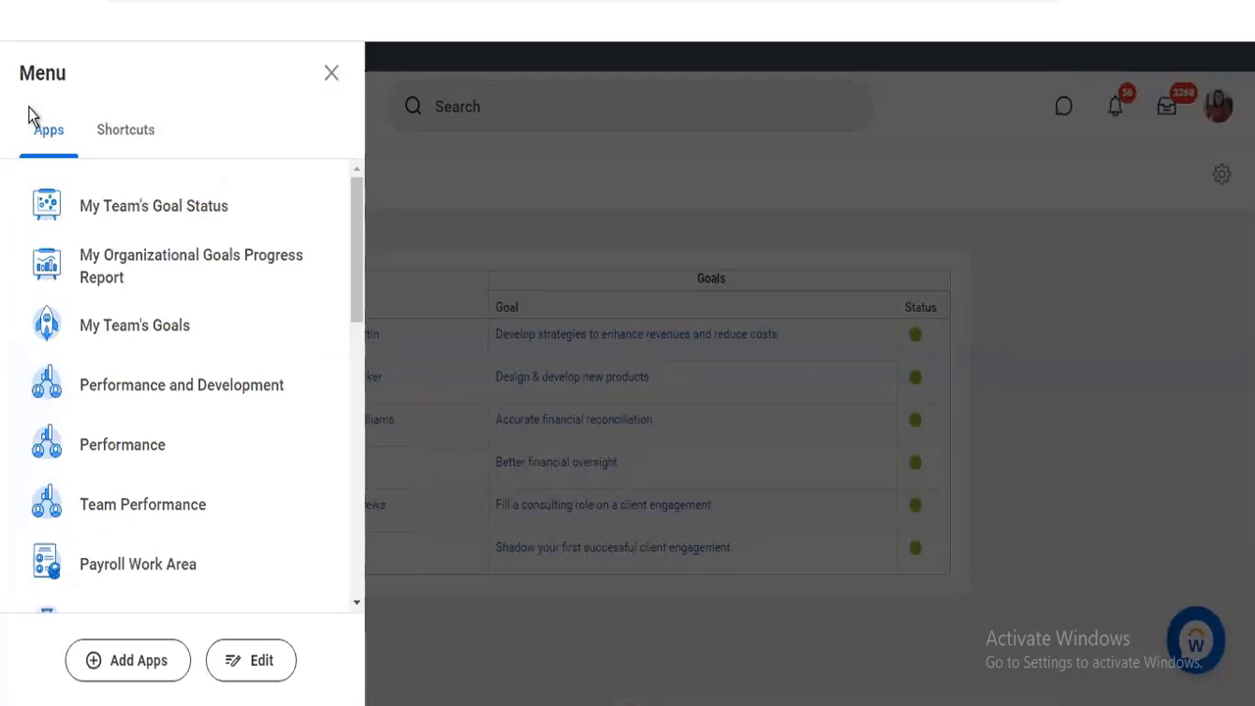
left_click(133, 211)
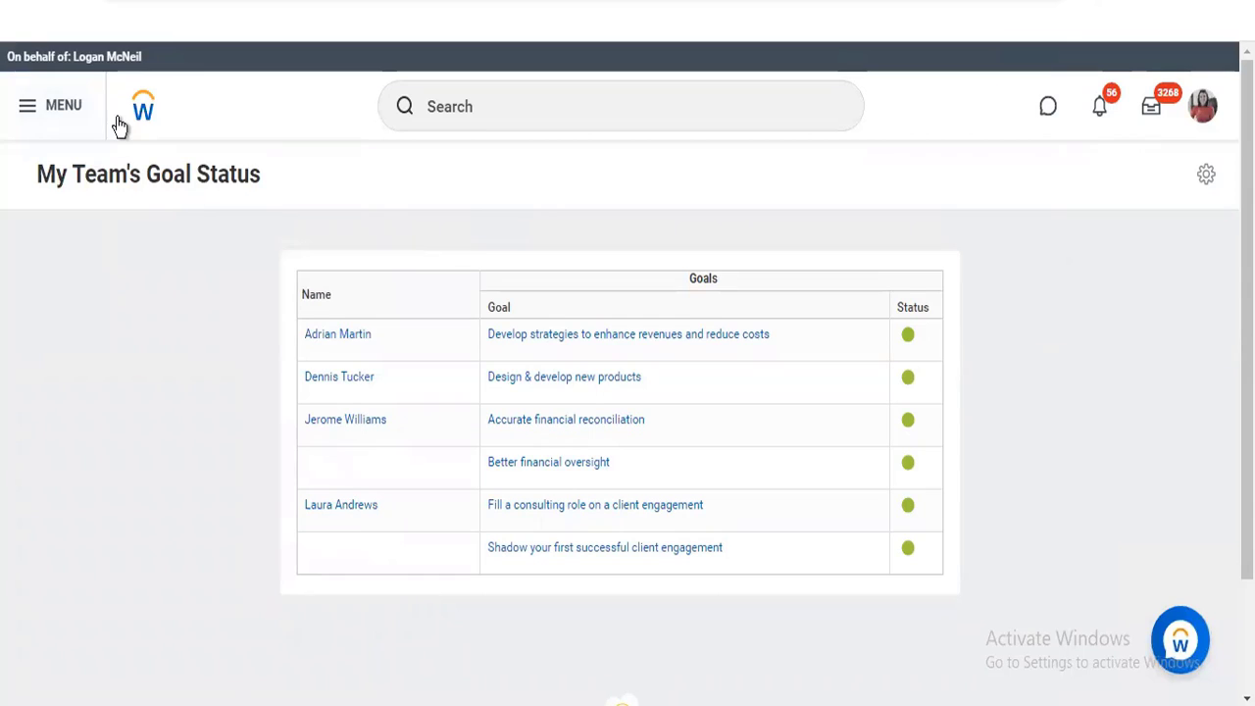
Try to open My Organizational Goals Progress Report and the goal "Develop strategies to enhance revenues and reduce costs" in a separate tab, and retry the report
left_click(23, 112)
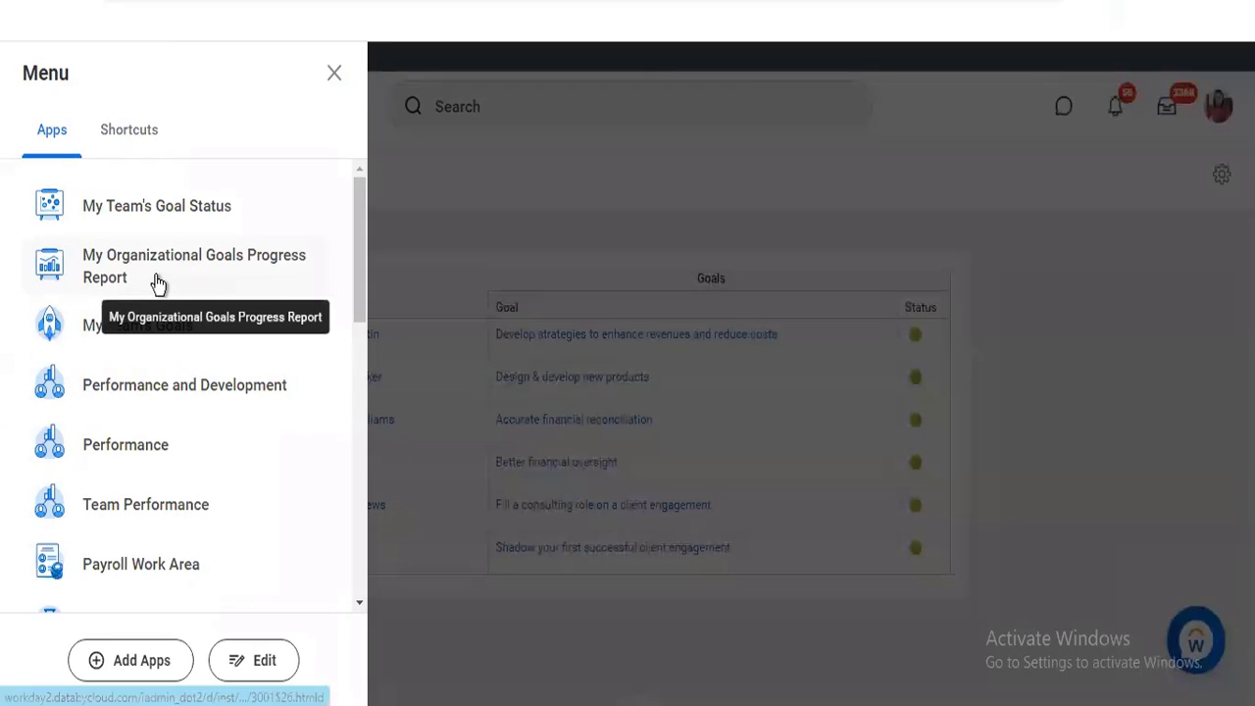
left_click(208, 277)
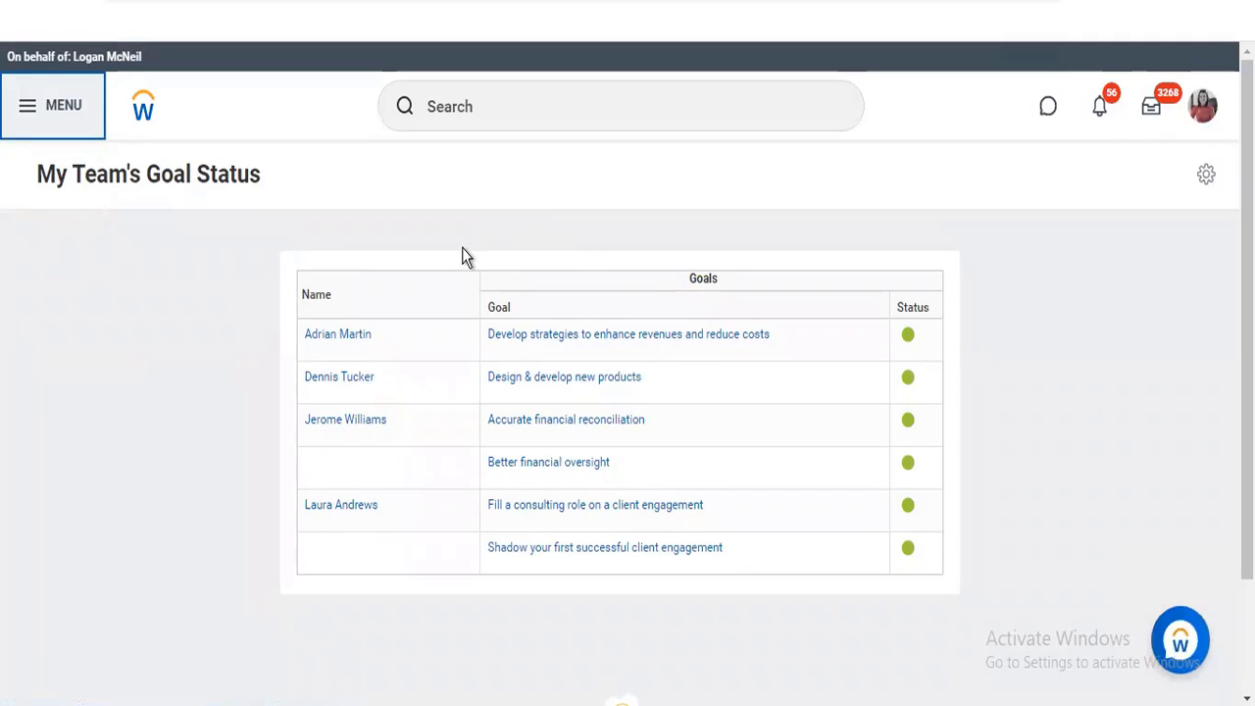
right_click(549, 348)
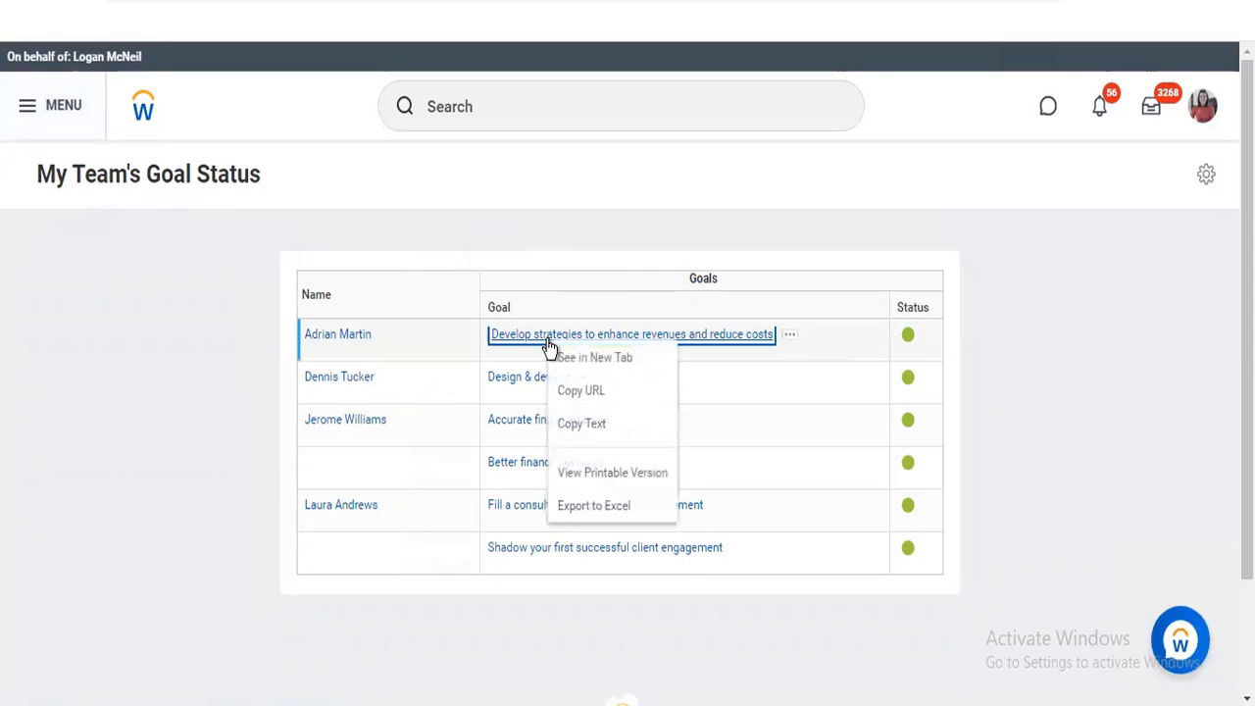
left_click(565, 353)
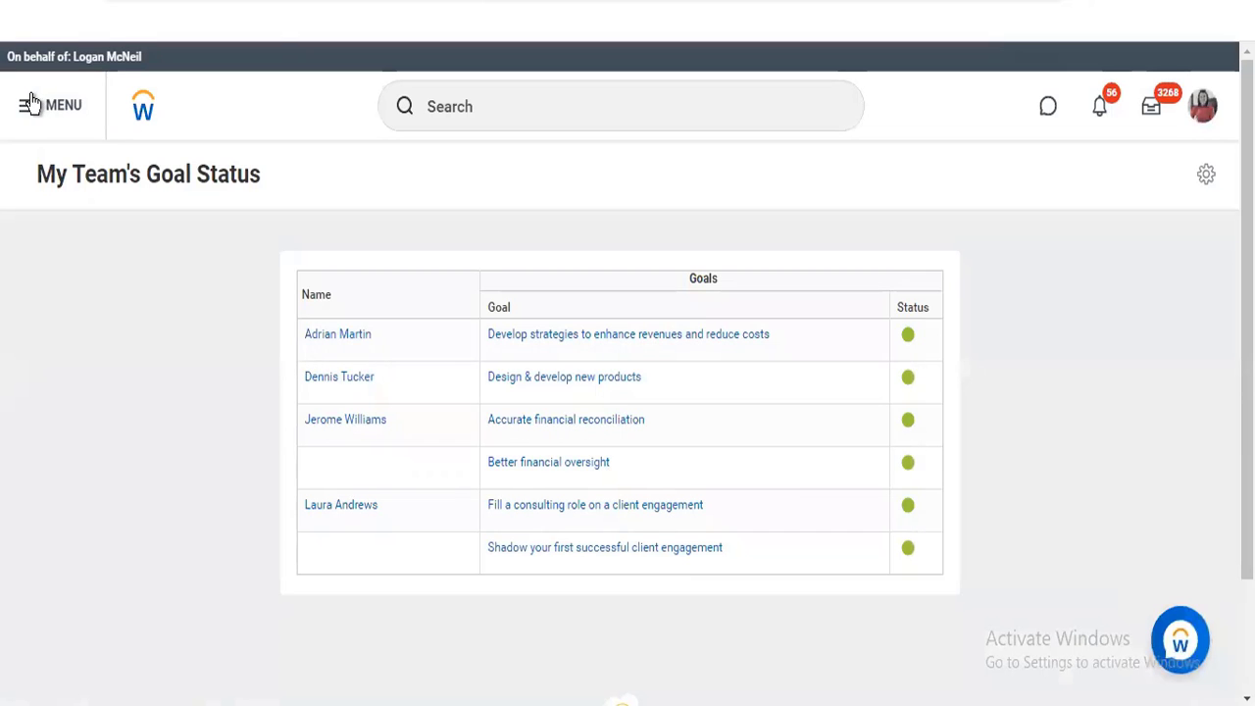
left_click(30, 104)
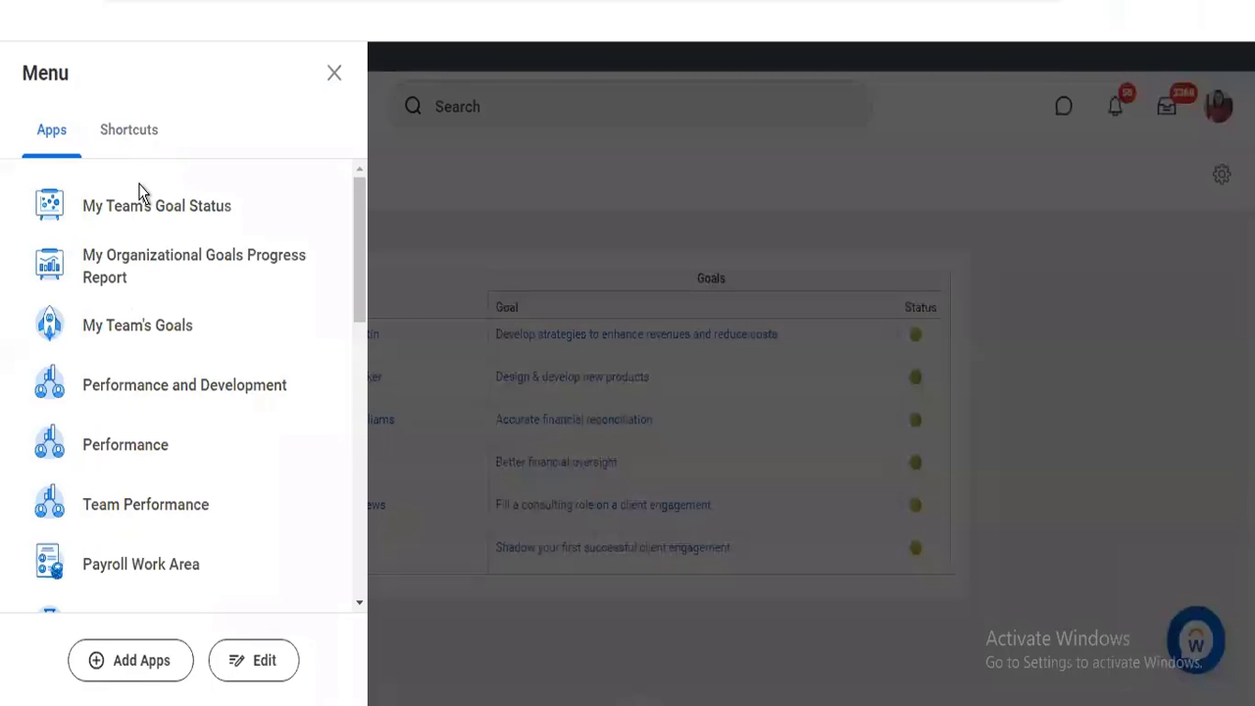
left_click(142, 268)
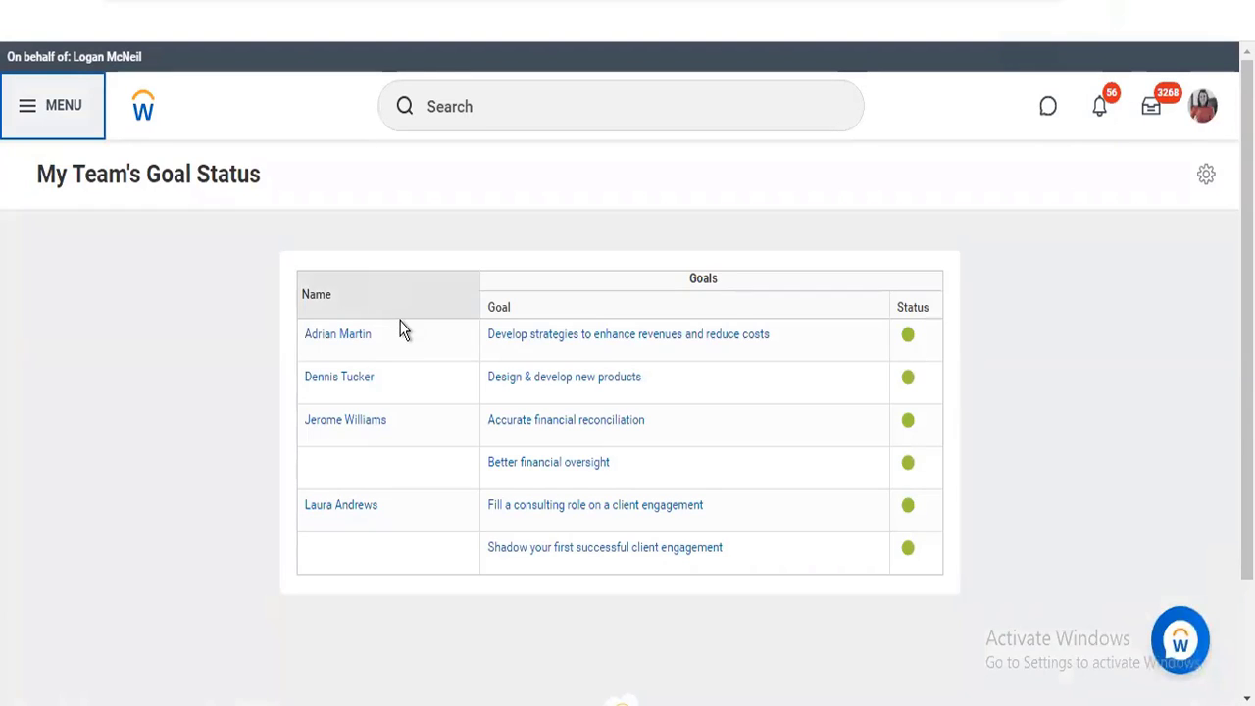
Open the Performance app and review the proxied executive's individual goals
left_click(35, 114)
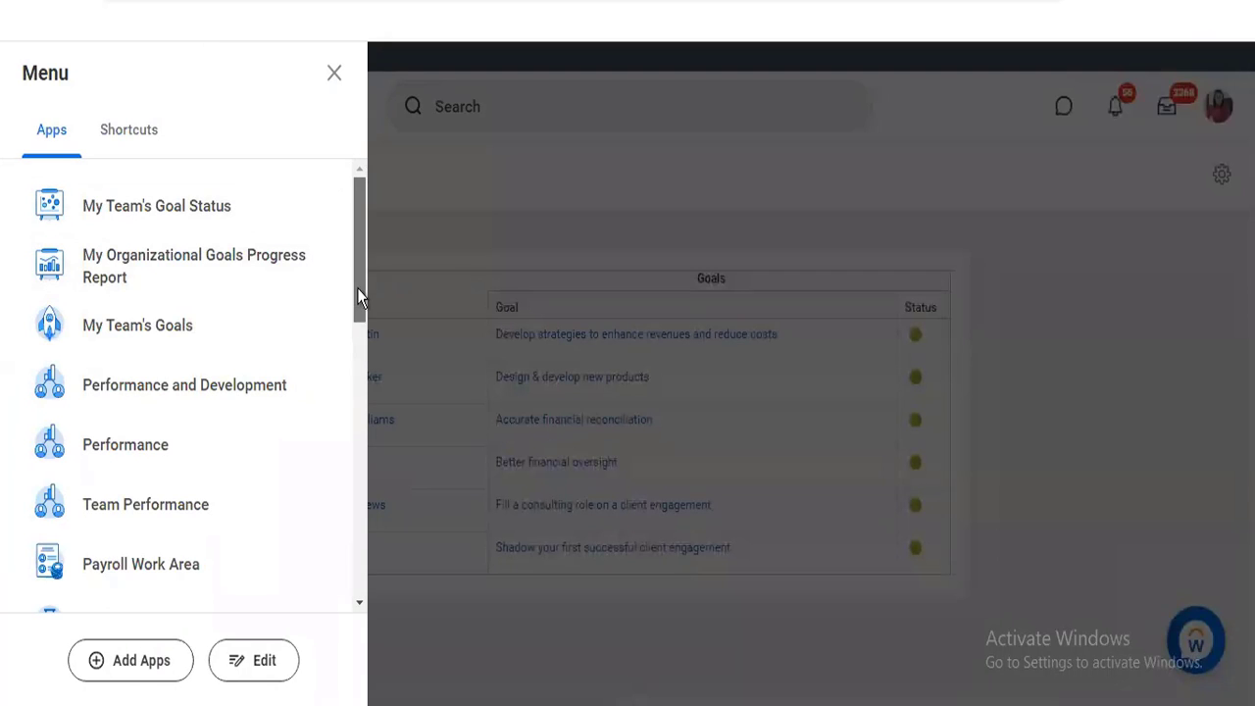
scroll(357, 290, "down", 1)
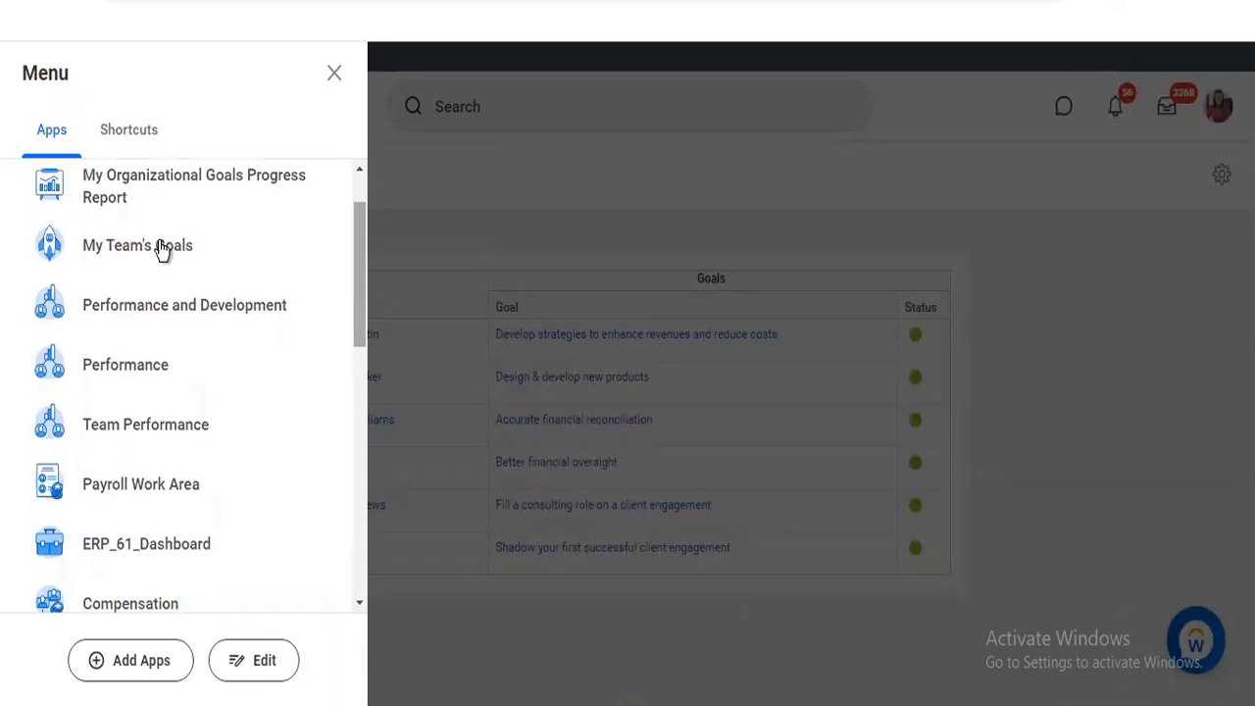
left_click(140, 386)
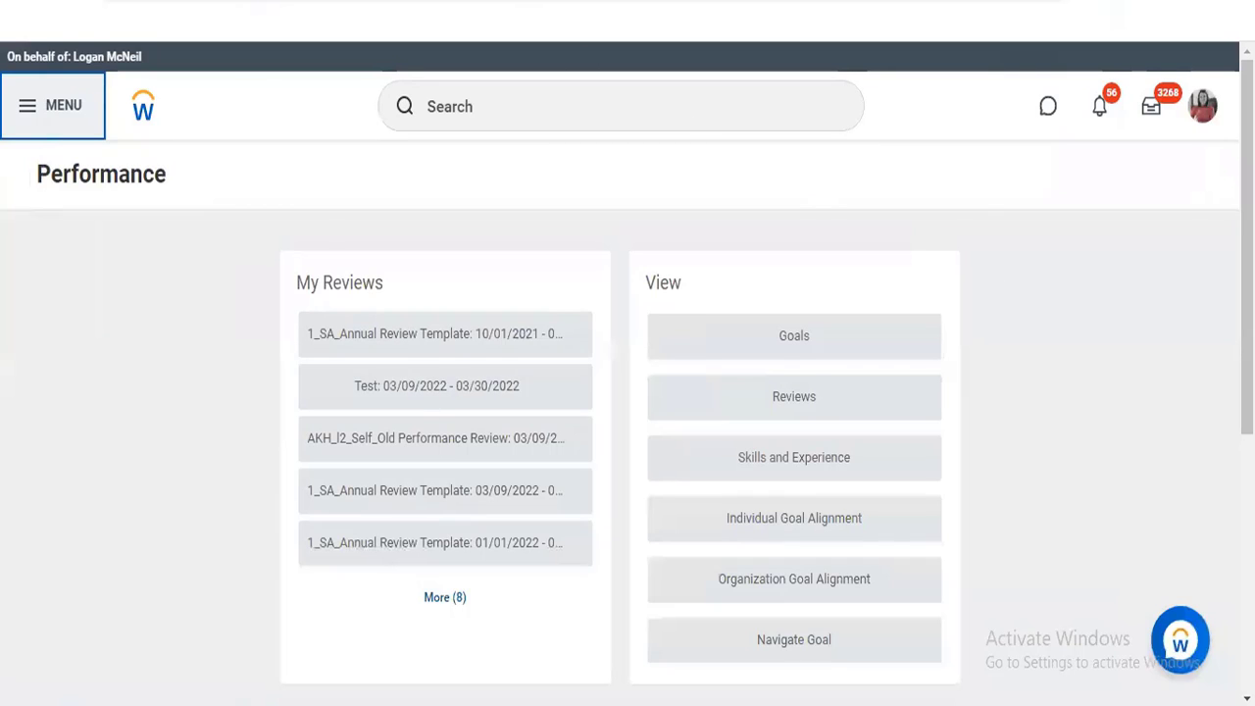
left_click(768, 342)
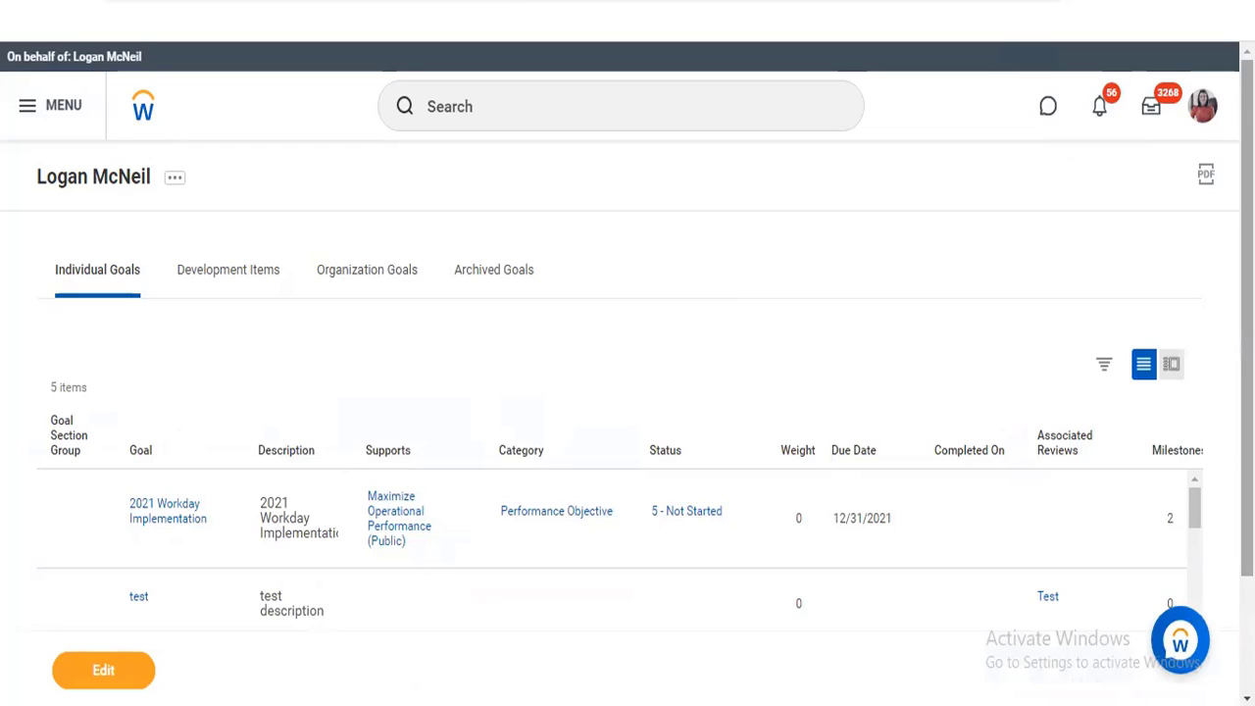
scroll(628, 330, "down", 2)
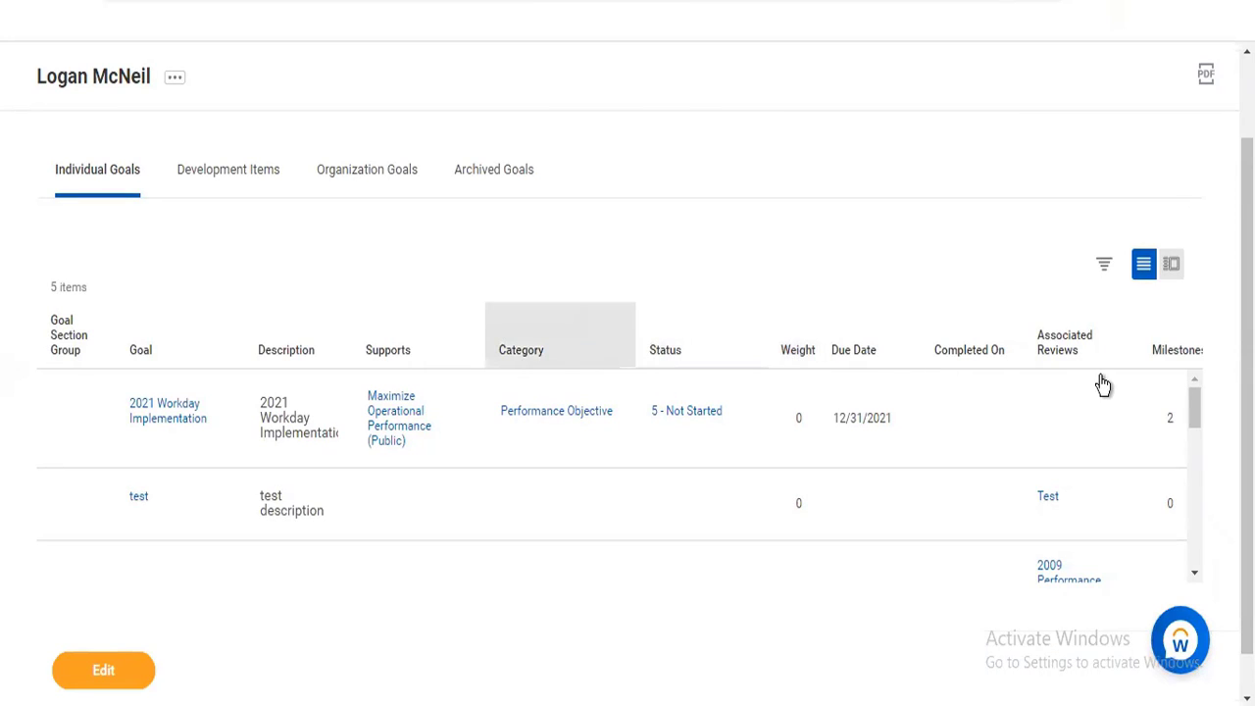
scroll(1014, 532, "down", 1)
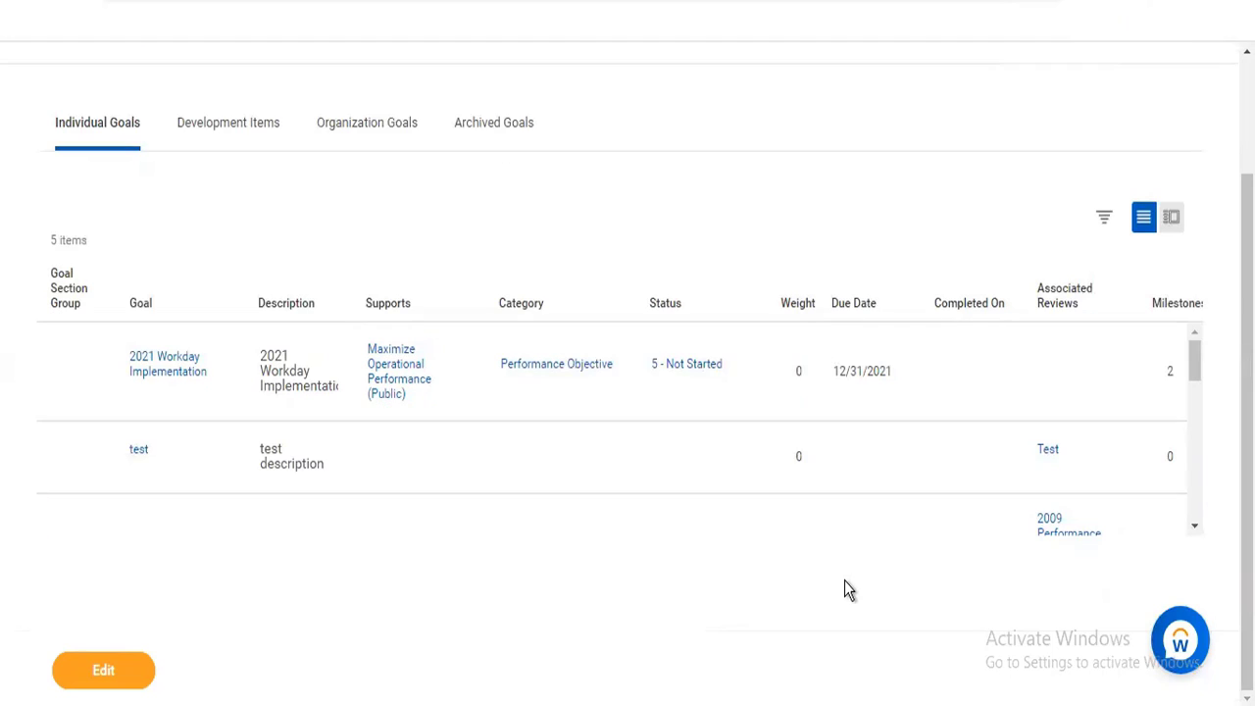
Review the executive's development items, and check the organization goals and archived goals
left_click(240, 142)
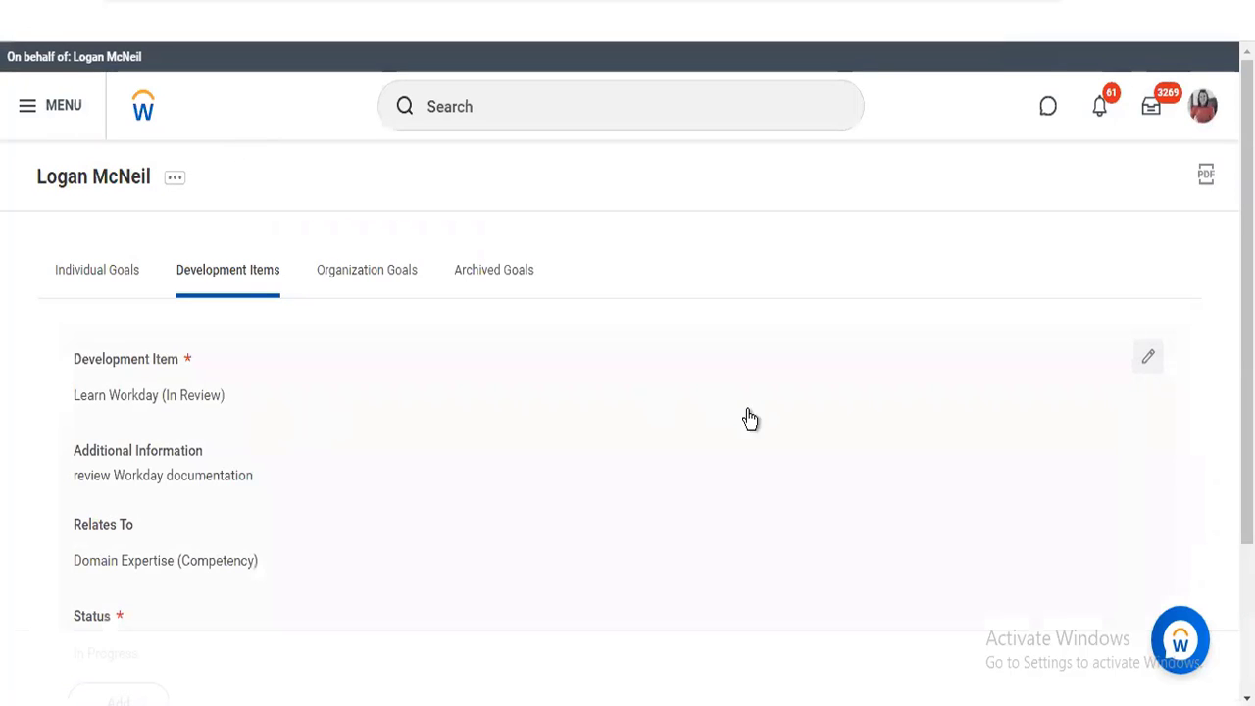
left_click_drag(1246, 316, 1247, 464)
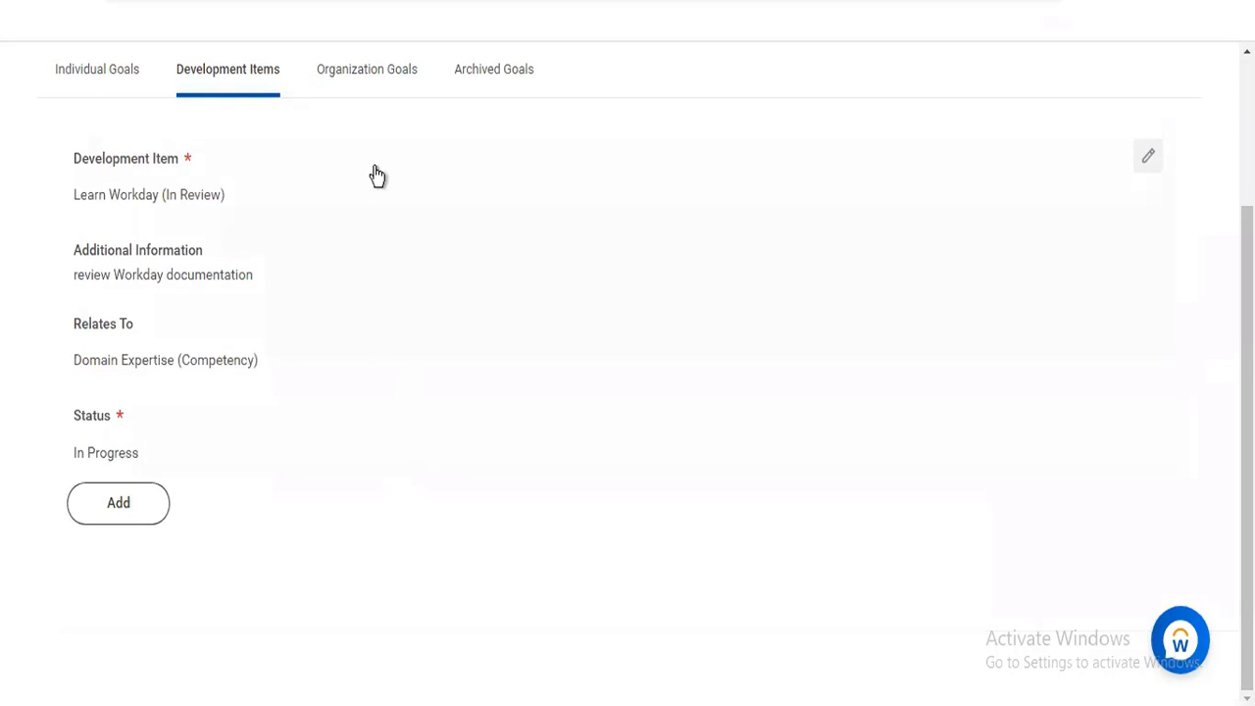
left_click(366, 82)
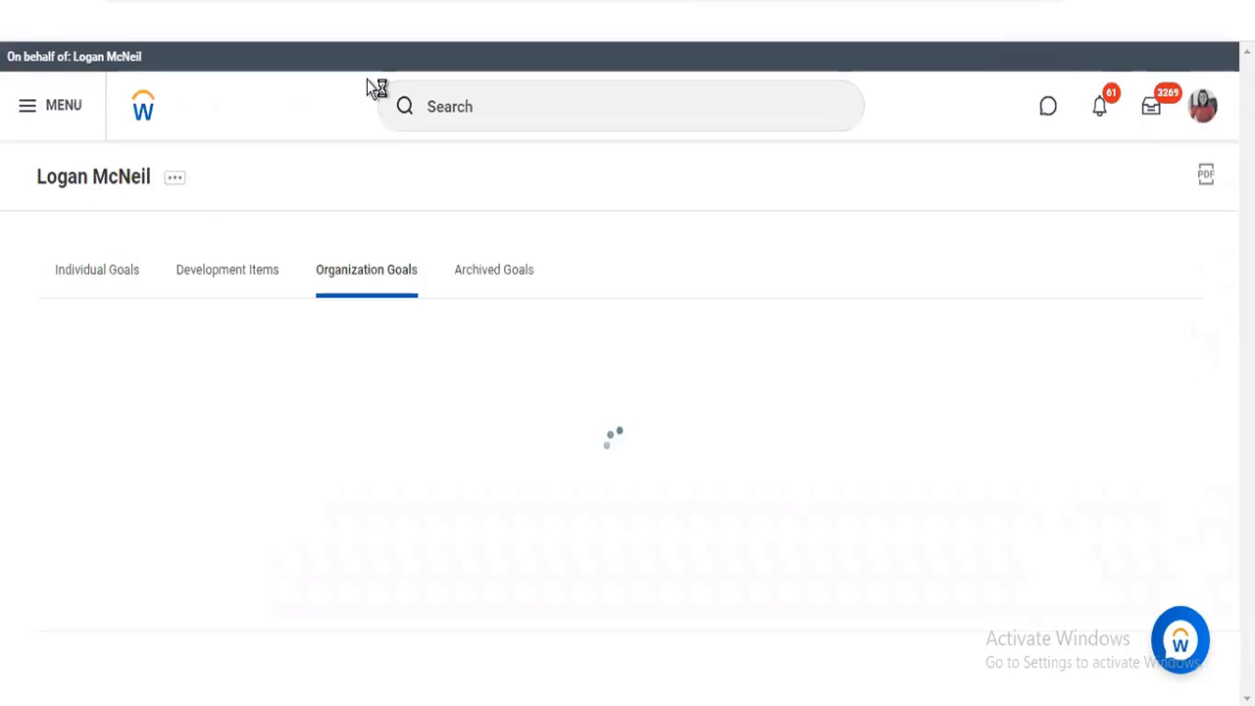
left_click(498, 283)
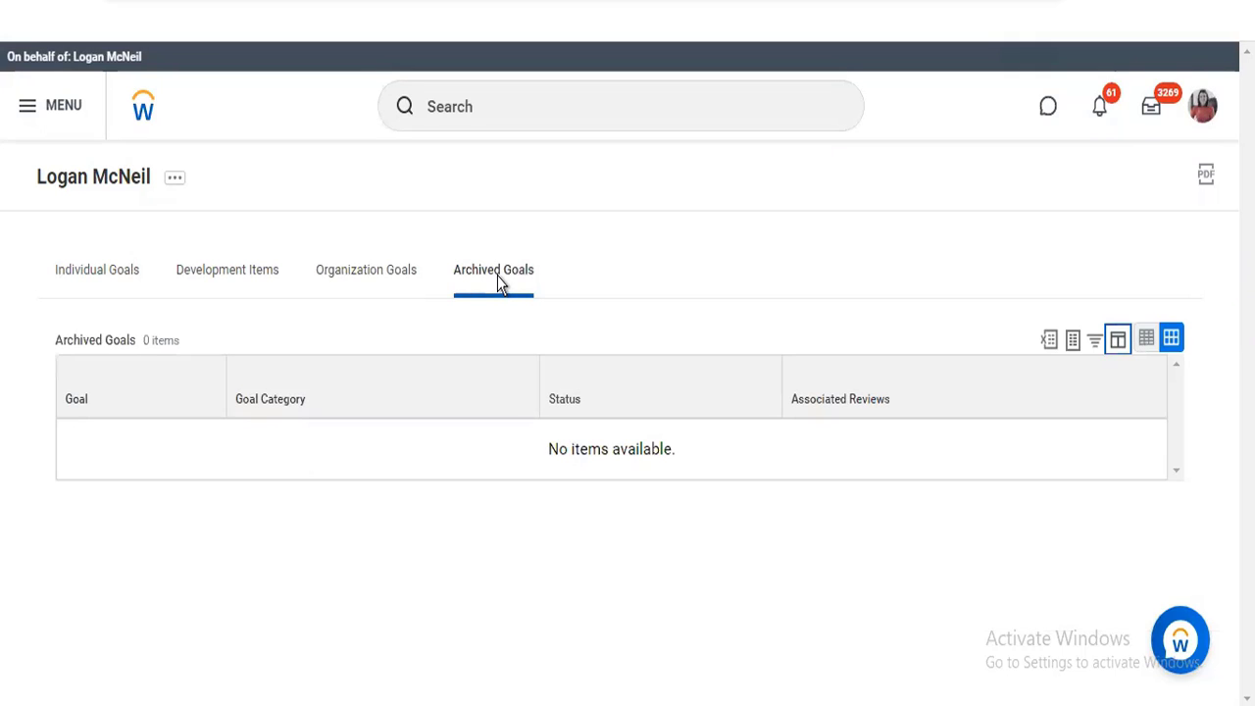
Search for "maintain goal setup" and open the Maintain Goal Setup task
left_click(504, 107)
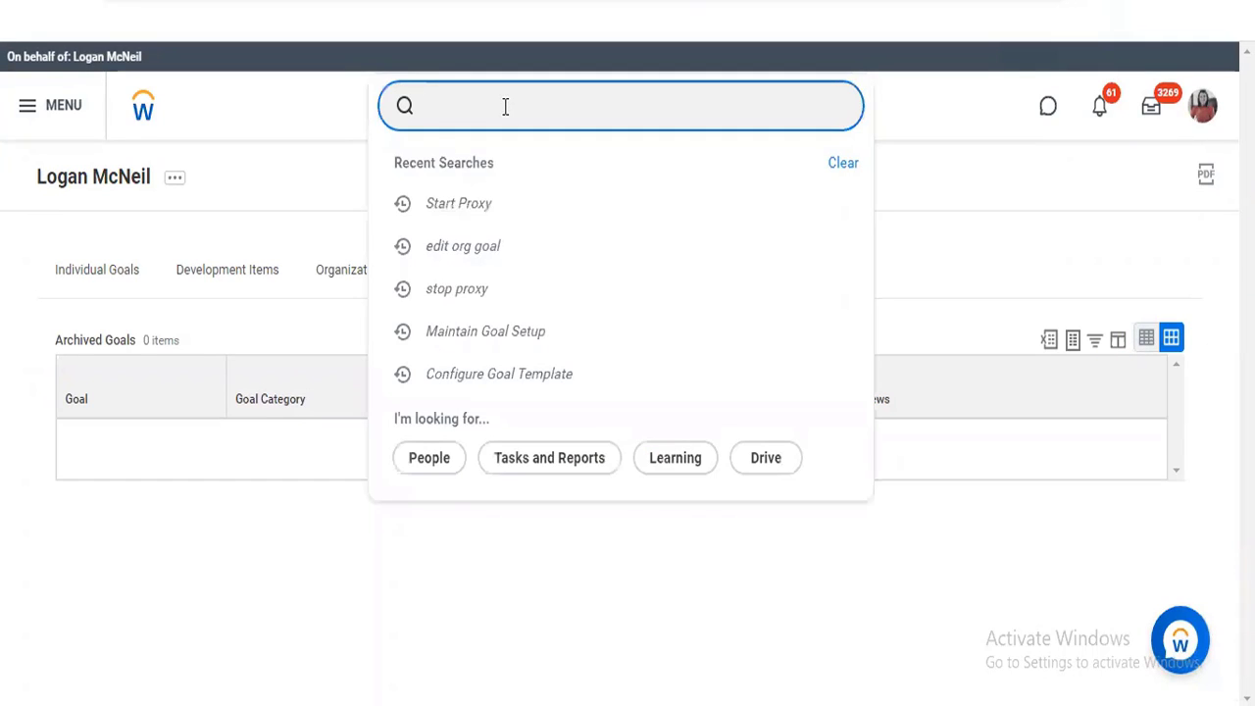
type("maintain goal setup")
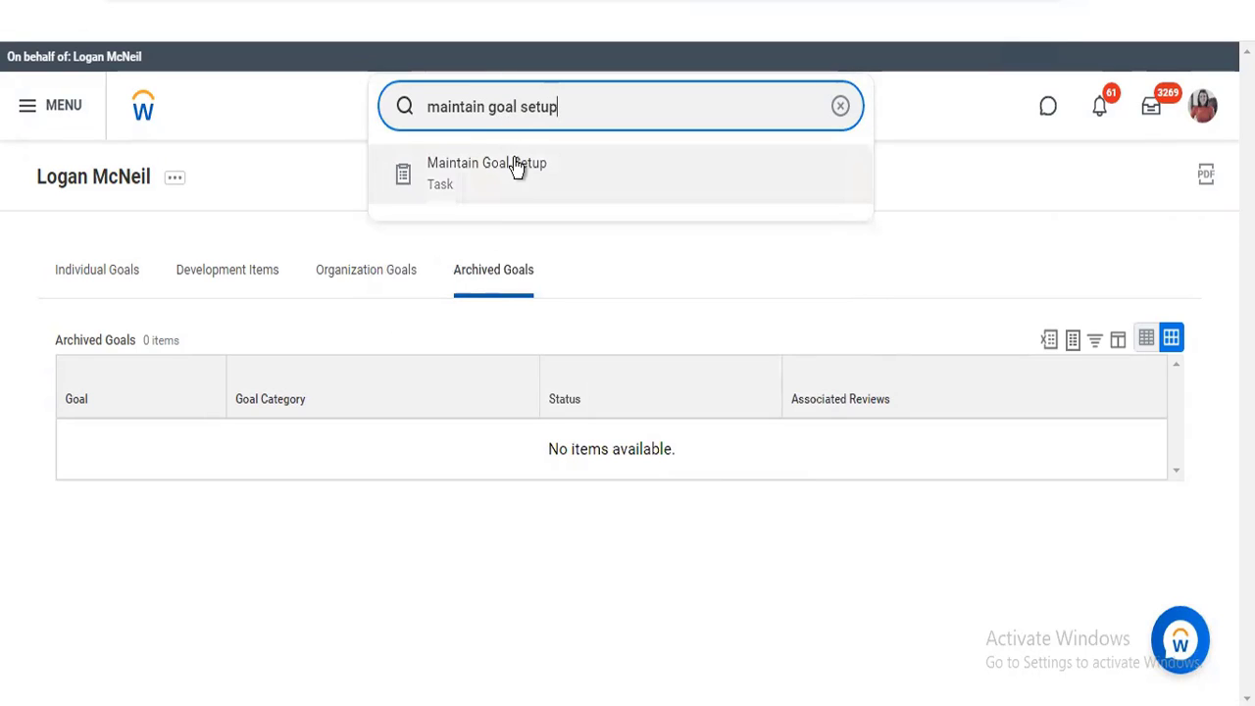
left_click(514, 160)
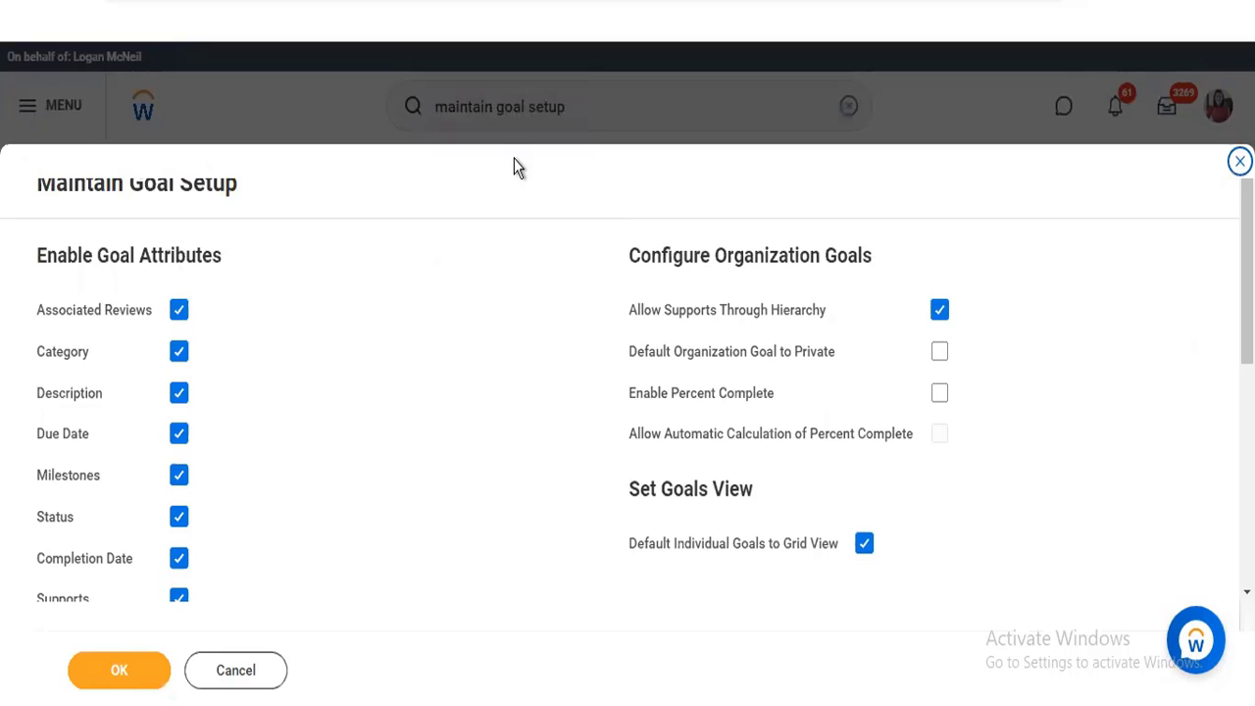
Examine the goal attributes, organization goal options, goals view and goals-in-reviews settings in Maintain Goal Setup
scroll(627, 372, "down", 5)
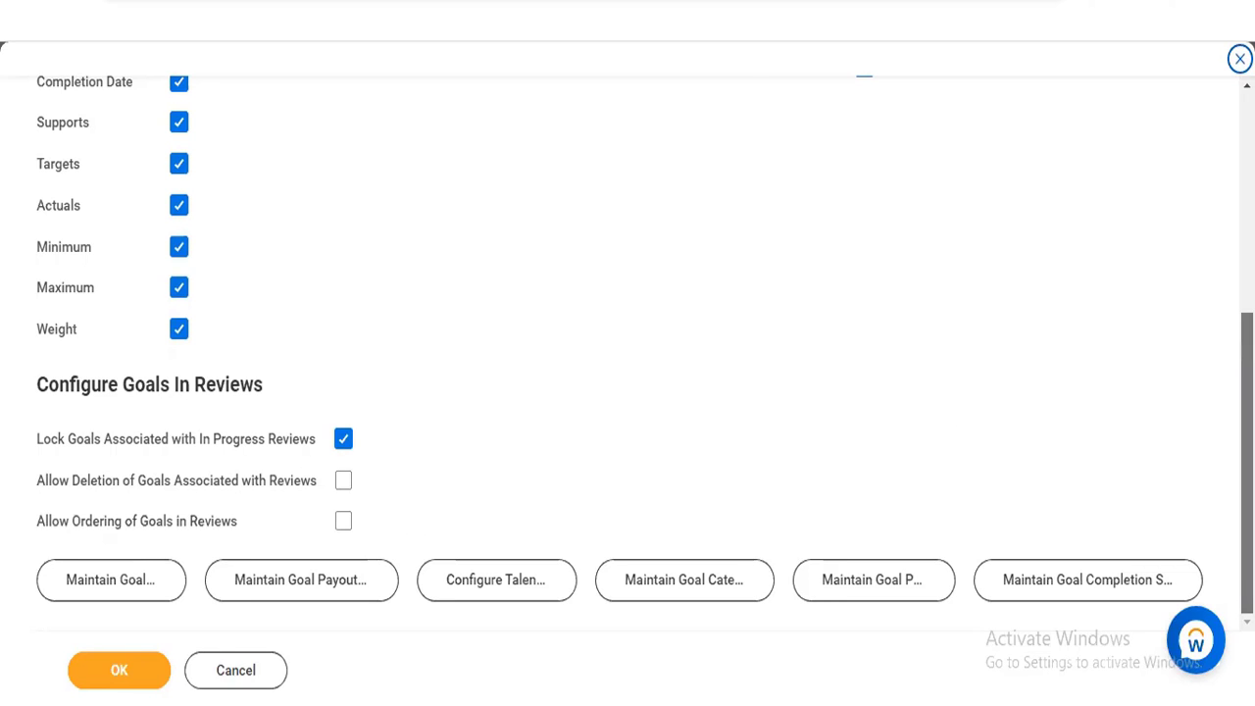
scroll(1246, 442, "up", 1)
scroll(627, 353, "up", 2)
scroll(627, 353, "down", 3)
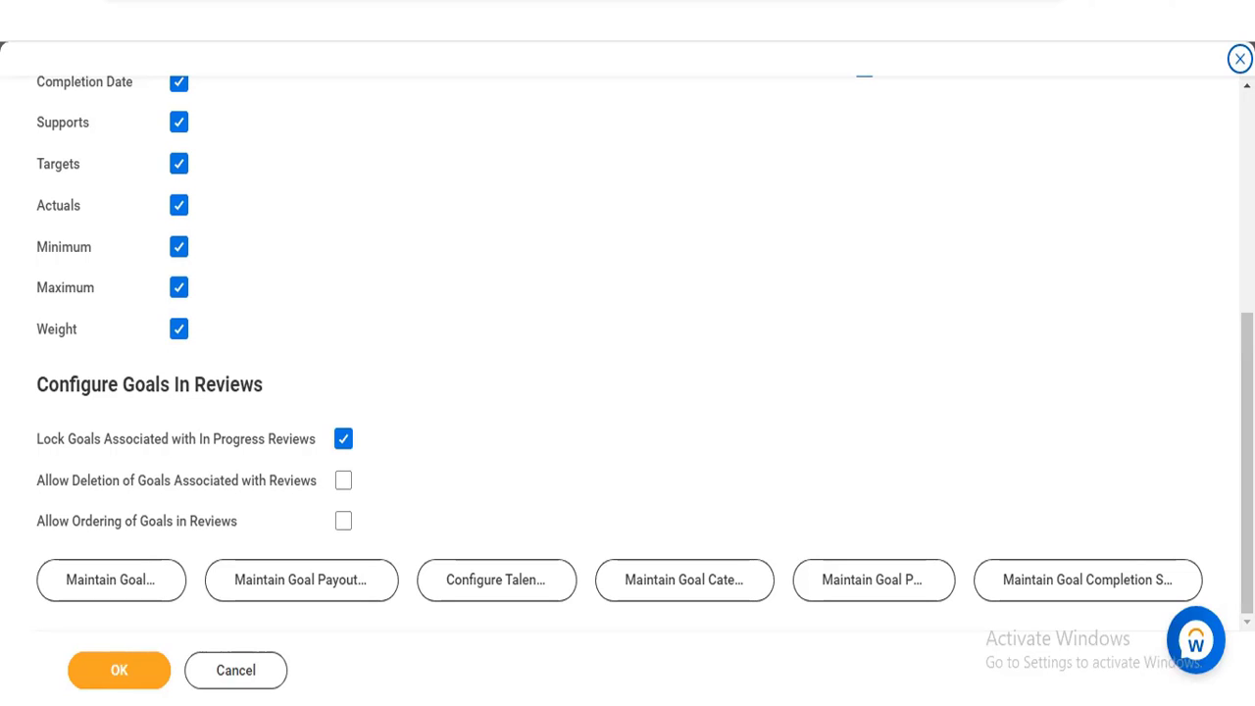
scroll(712, 363, "up", 4)
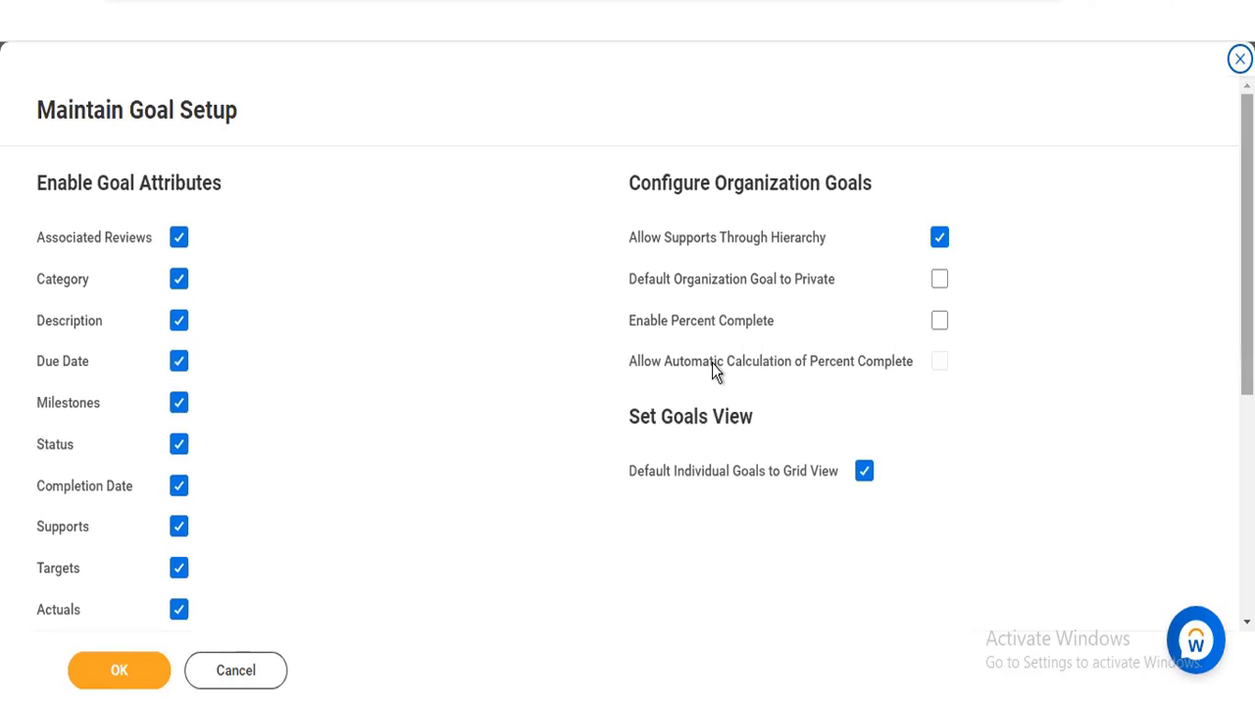
mouse_move(703, 370)
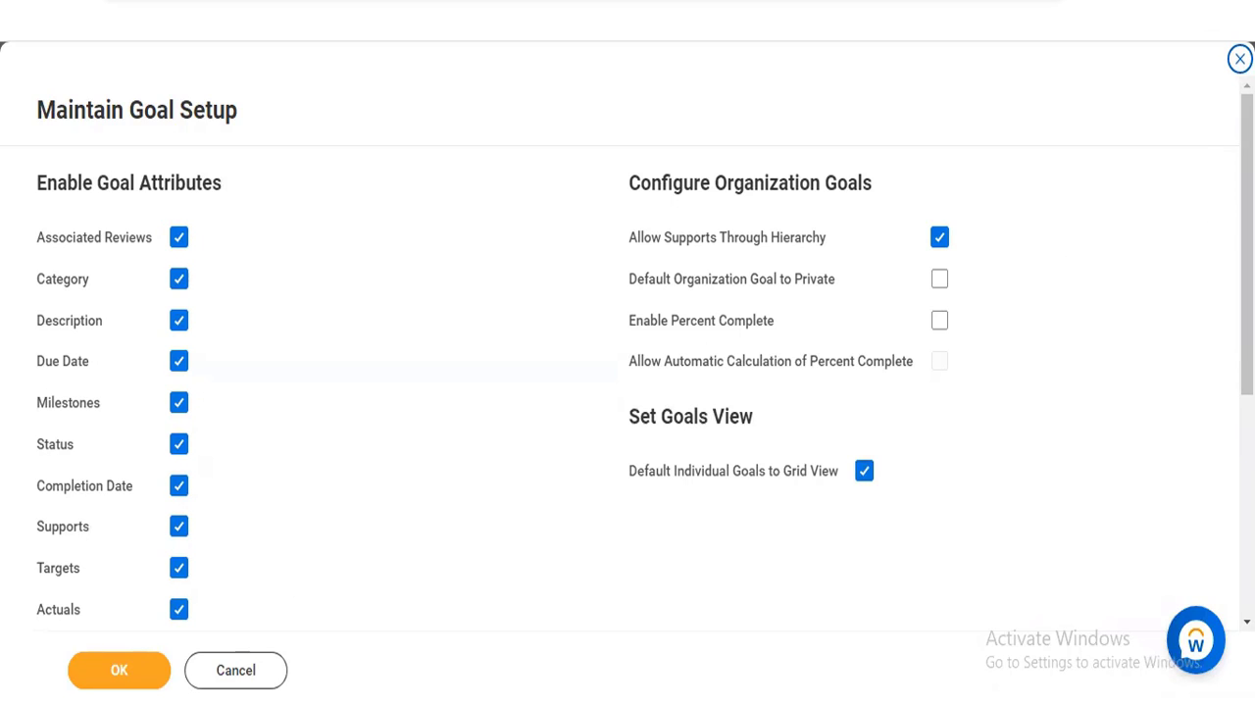
scroll(627, 358, "down", 1)
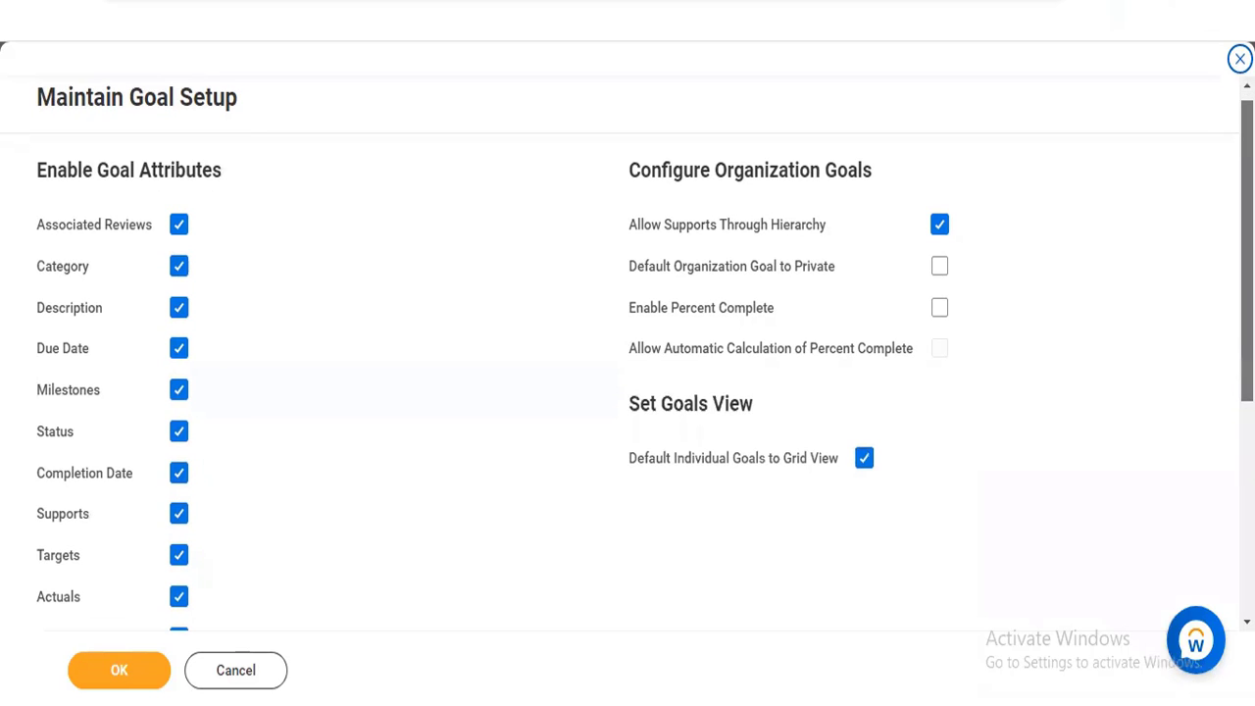
scroll(628, 358, "down", 5)
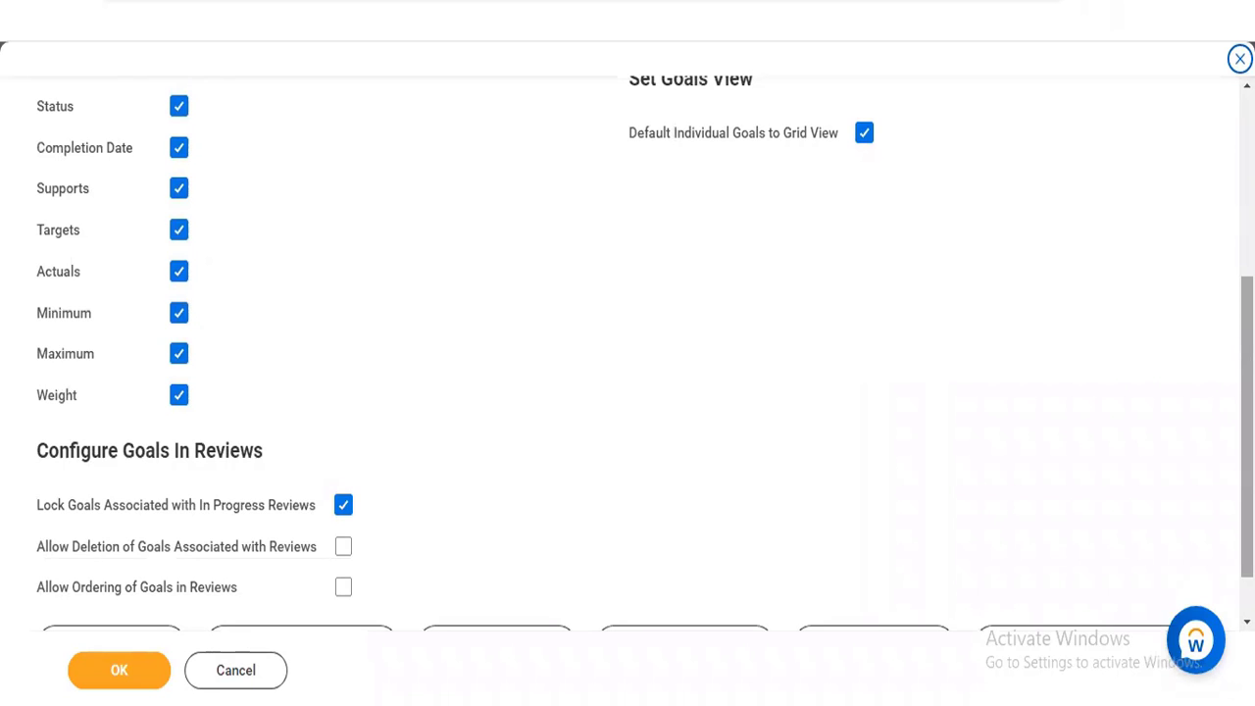
scroll(628, 353, "down", 1)
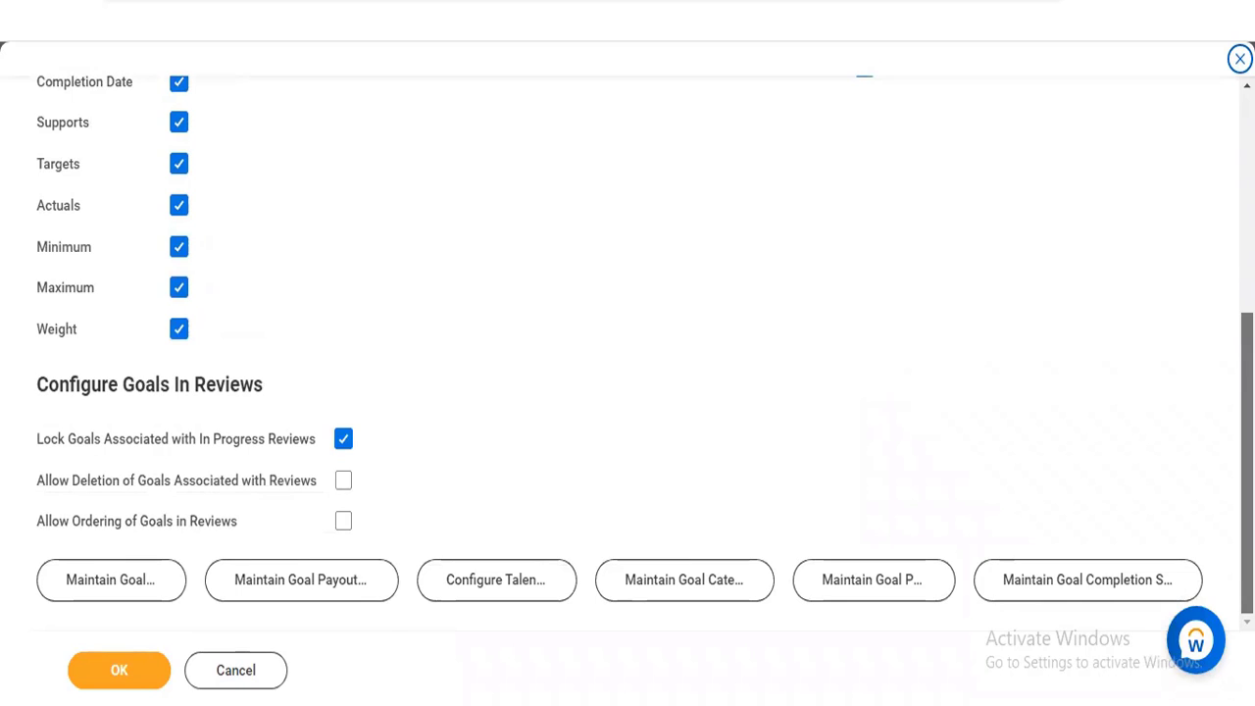
scroll(627, 353, "up", 6)
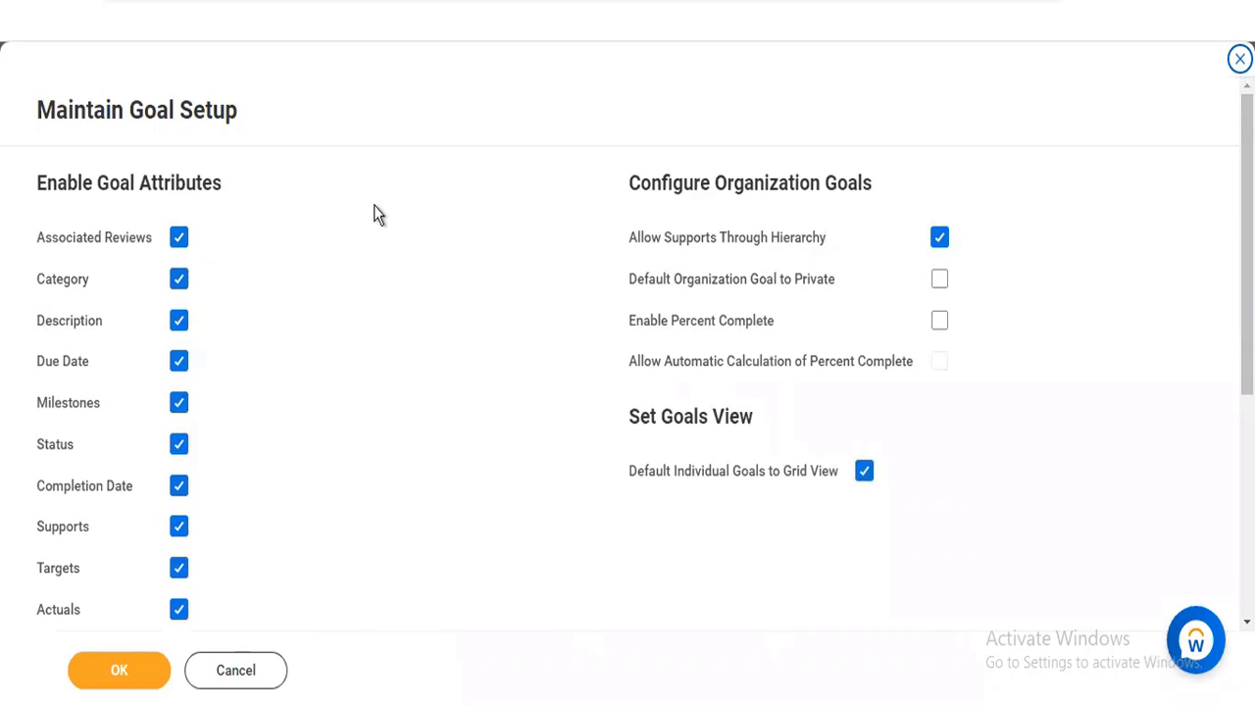
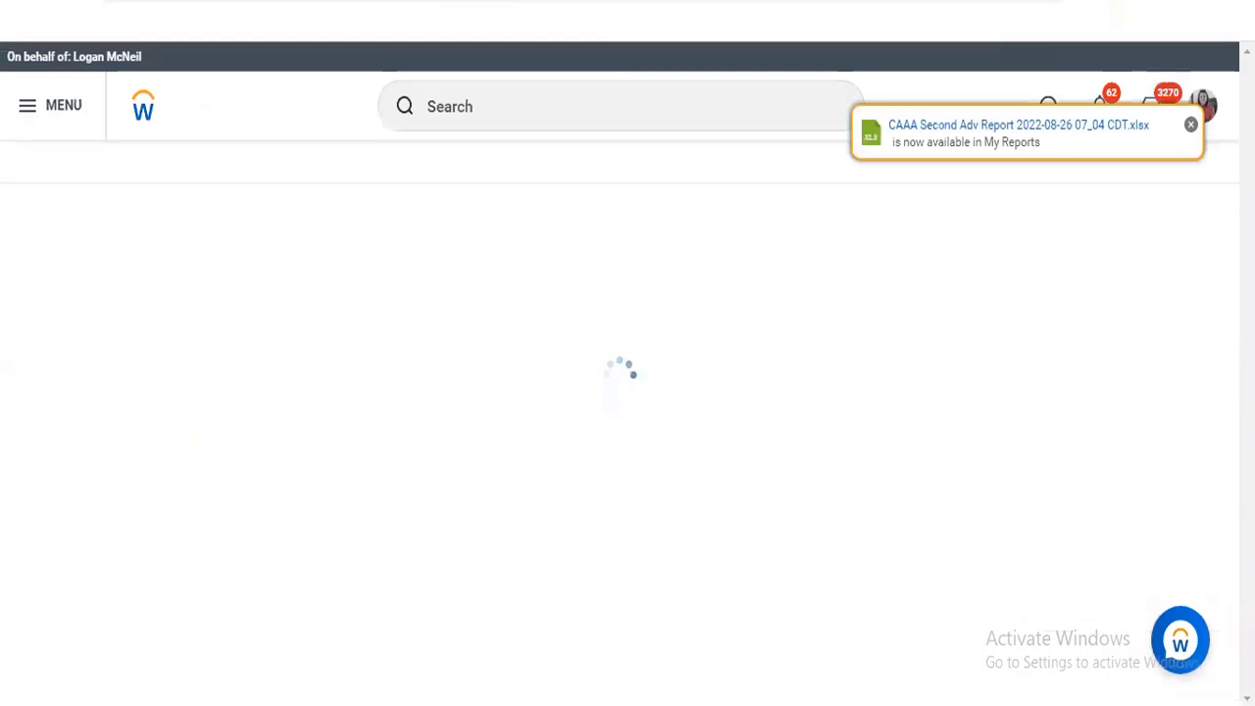
Search for "maintain goal categories" and open the Maintain Goal Categories task
left_click(556, 105)
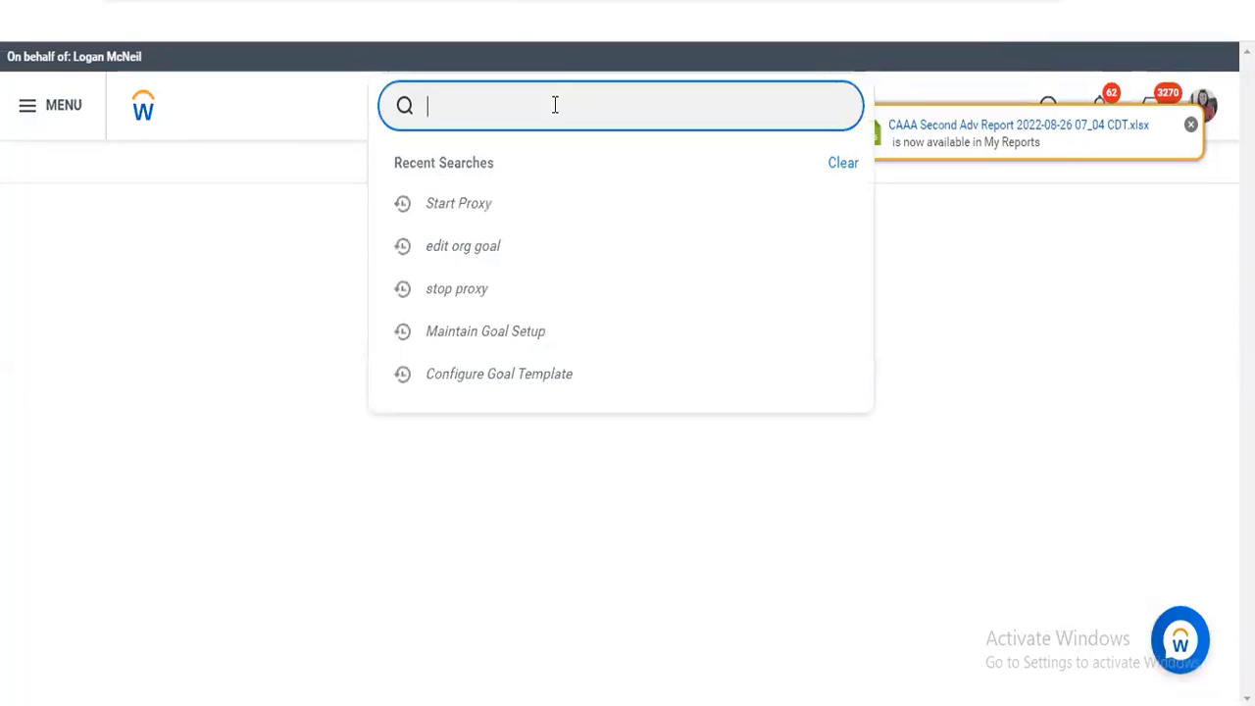
type("maintai goal cat")
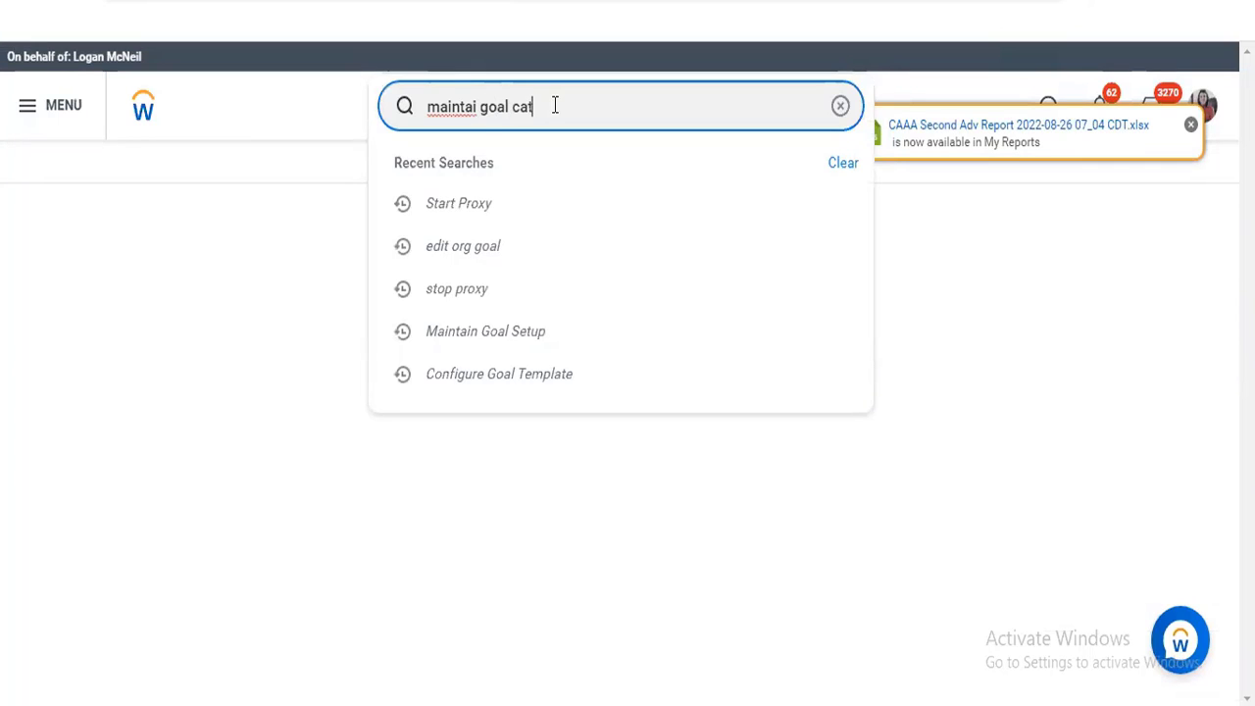
type("egories")
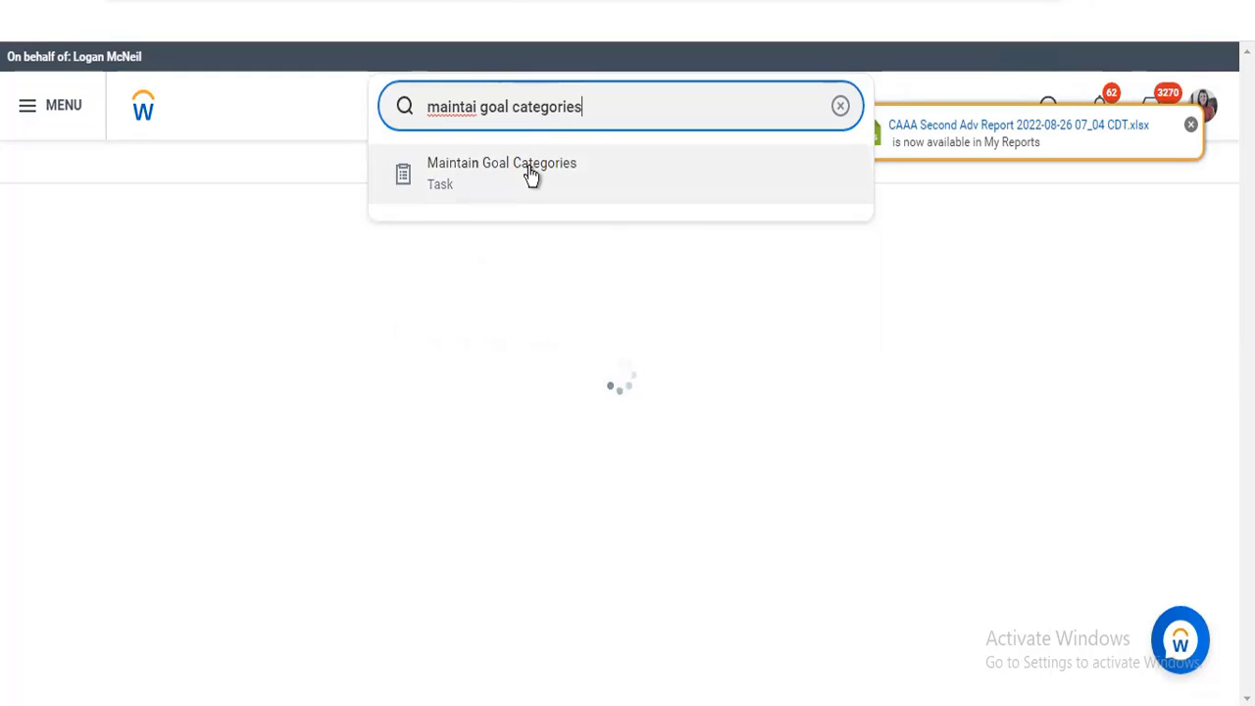
left_click(531, 176)
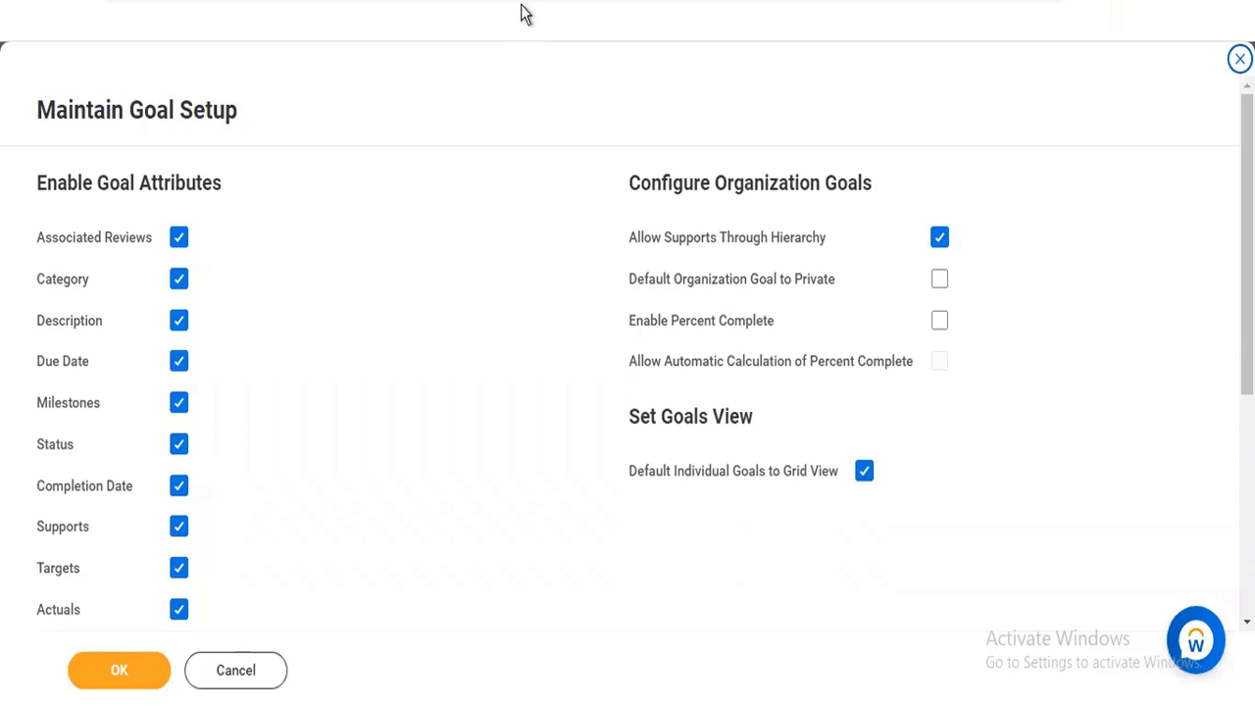
Disable the Category goal attribute in Maintain Goal Setup, check the related goal tasks, and enable Category again
scroll(627, 353, "down", 4)
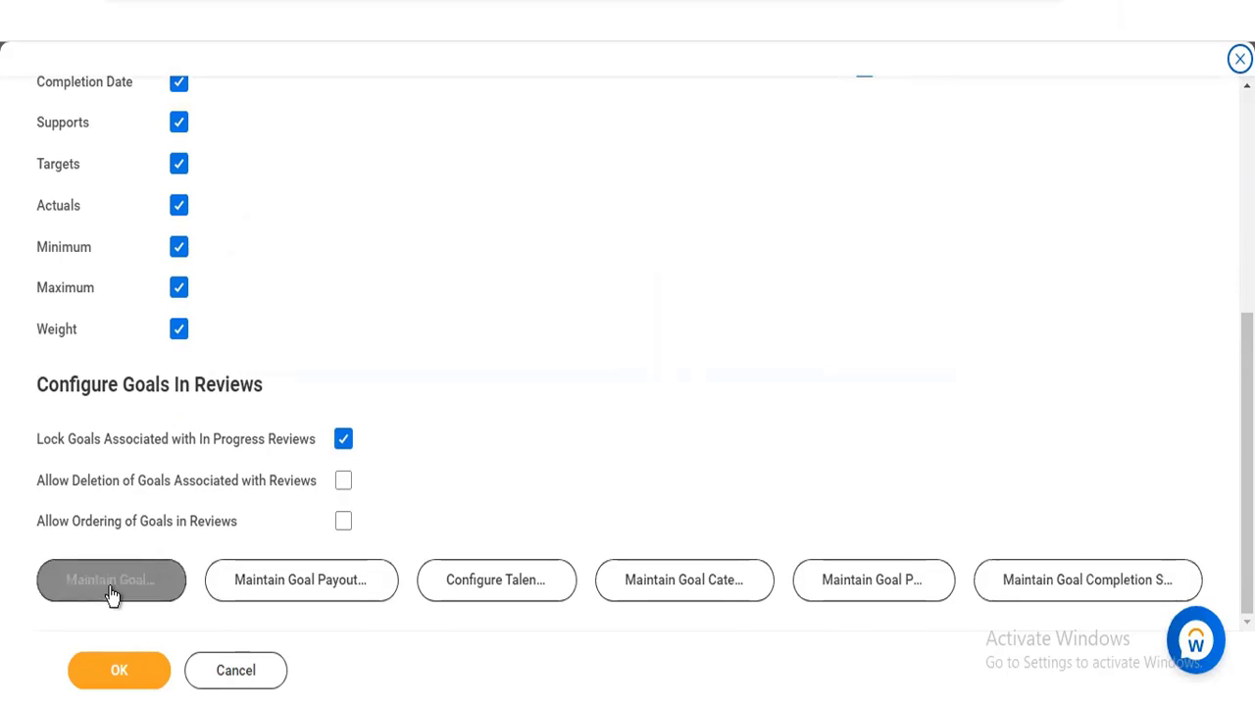
scroll(627, 353, "up", 5)
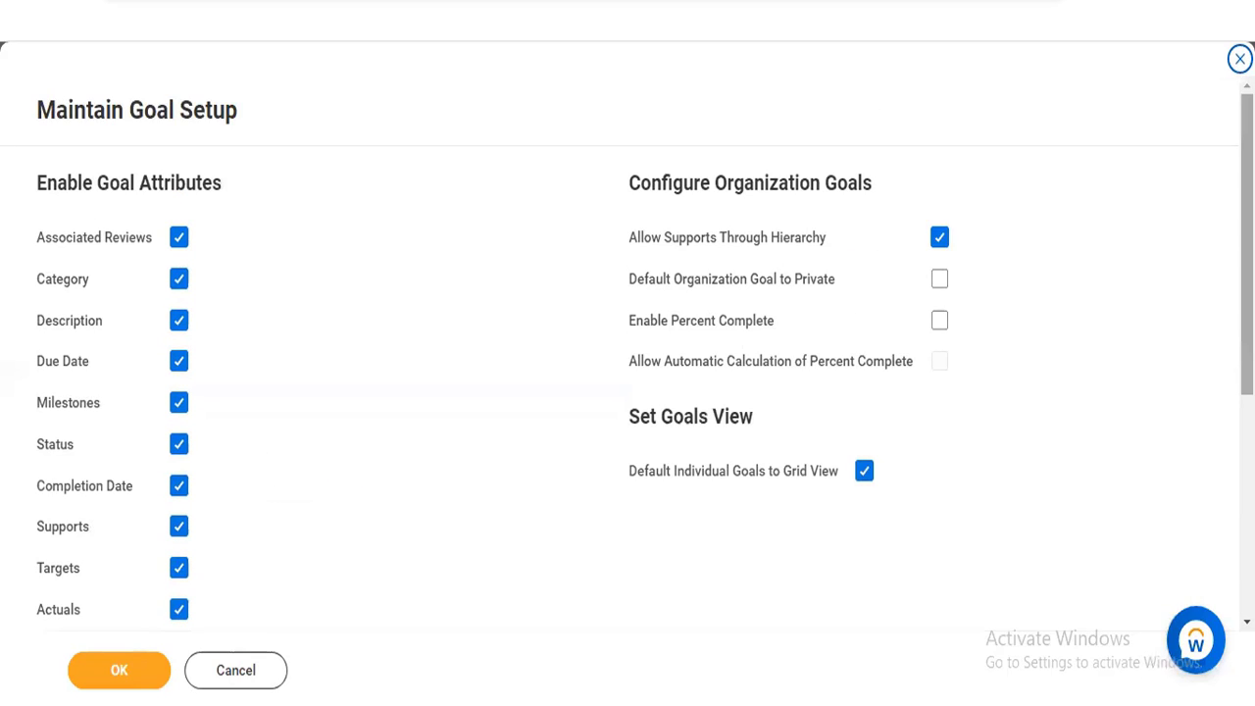
left_click(182, 280)
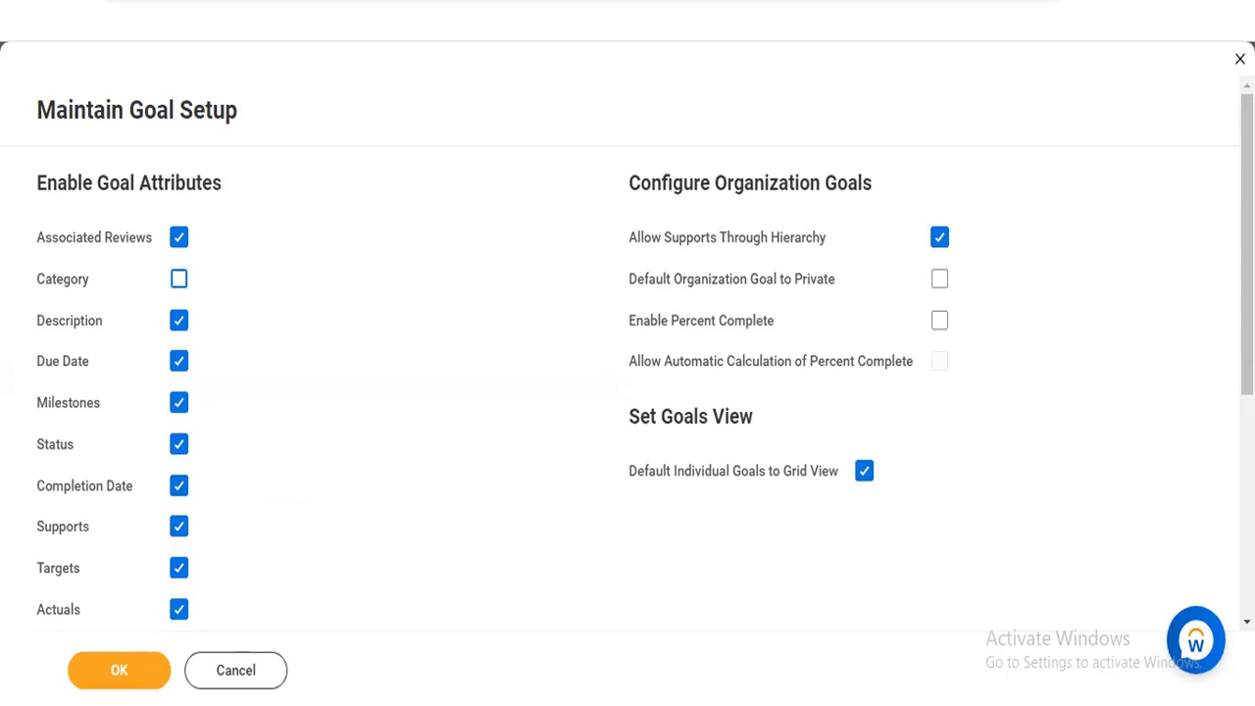
scroll(632, 358, "down", 2)
scroll(963, 672, "down", 2)
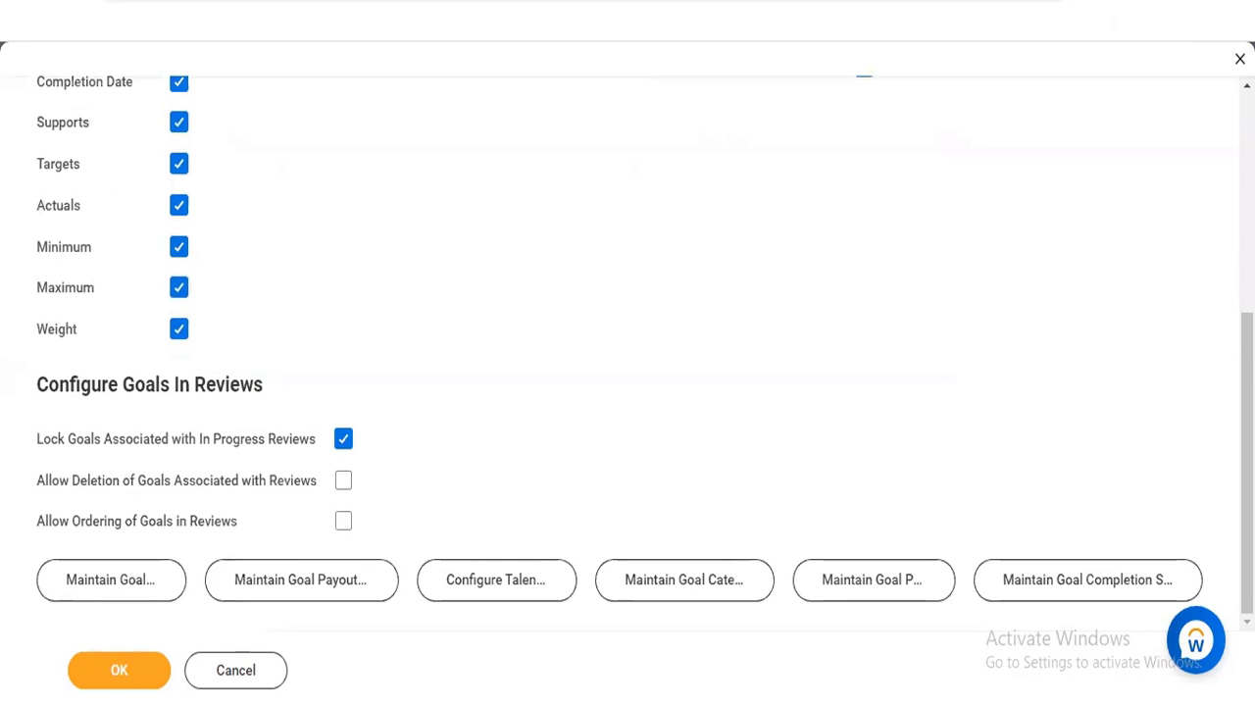
left_click_drag(1247, 481, 1247, 262)
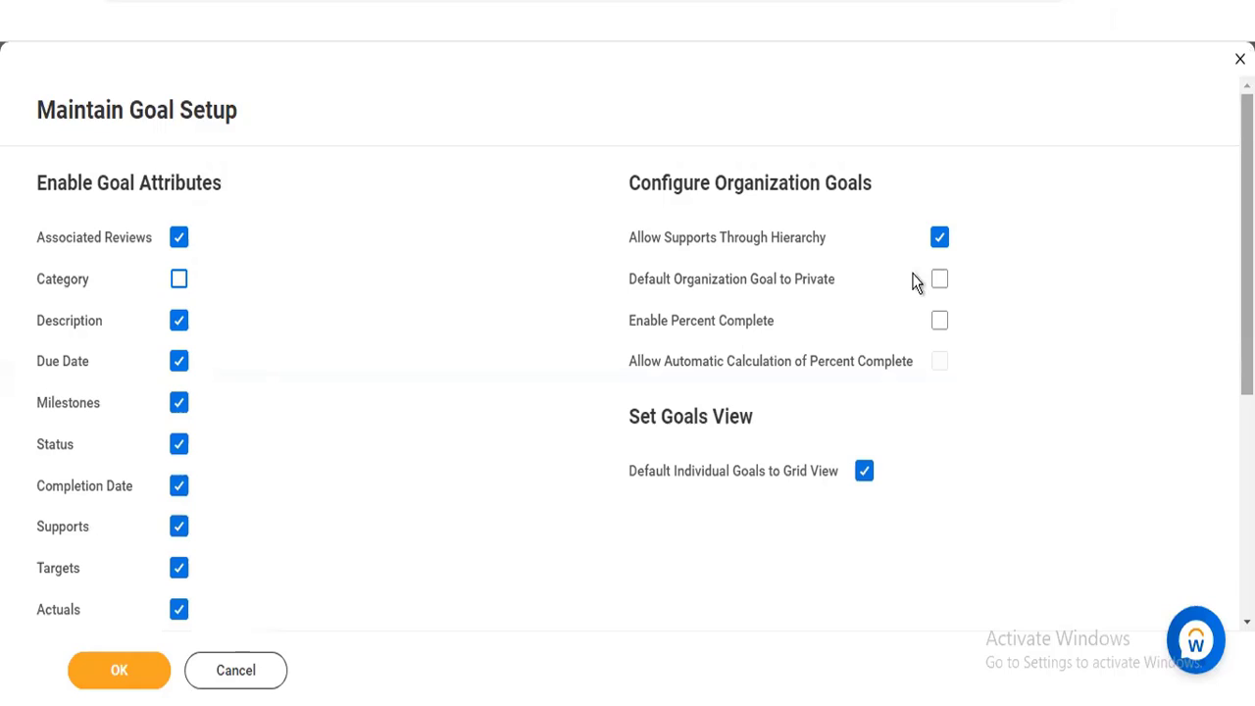
left_click(179, 282)
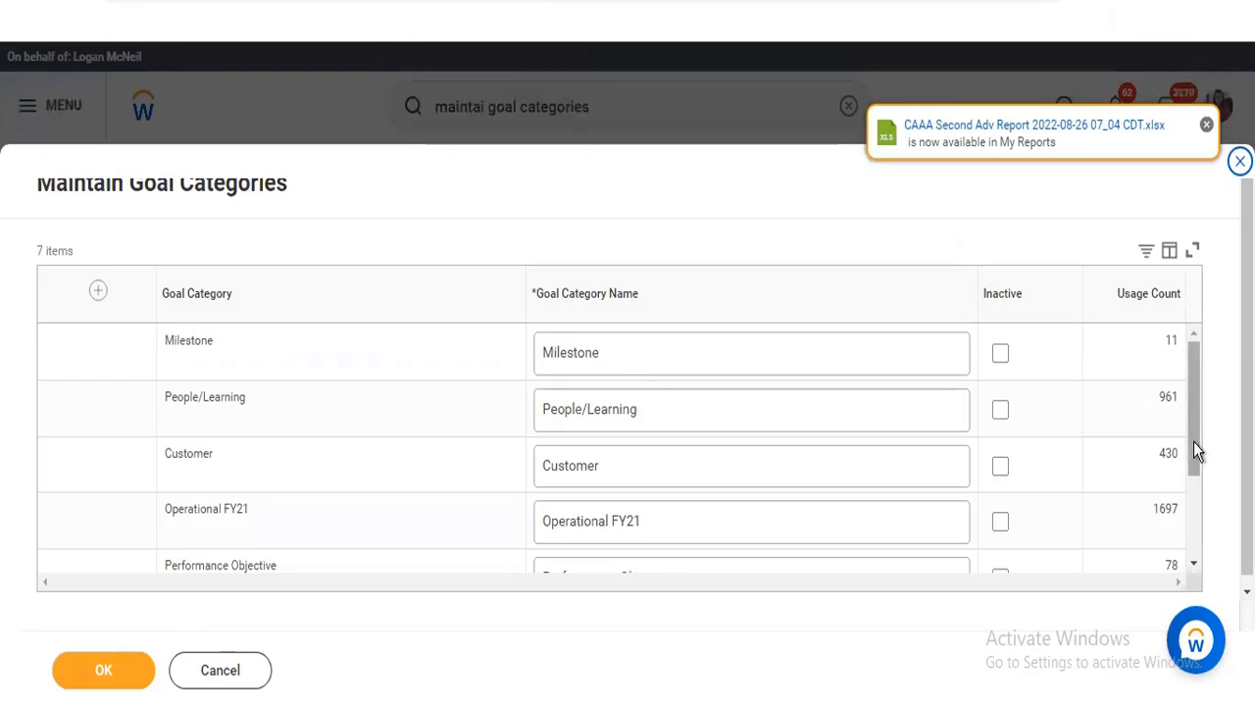
Review the full list of goal categories in Maintain Goal Categories and dismiss the report notification
scroll(1198, 491, "down", 3)
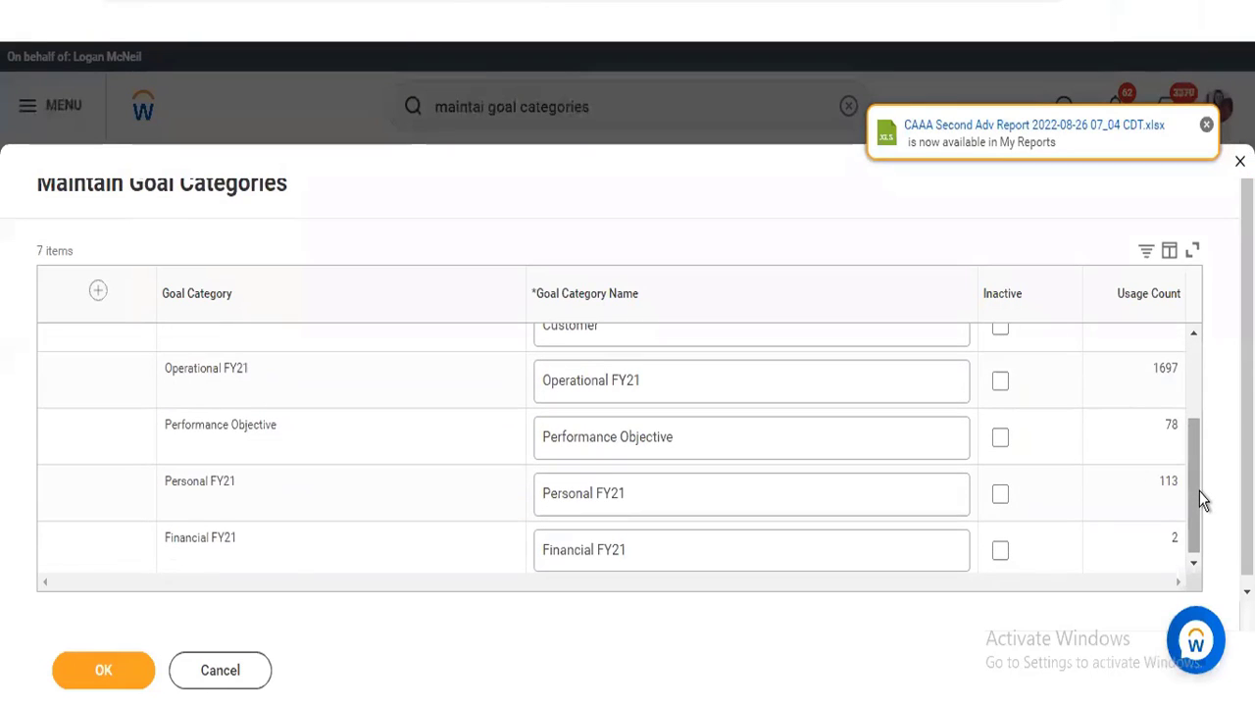
left_click_drag(1197, 491, 1197, 501)
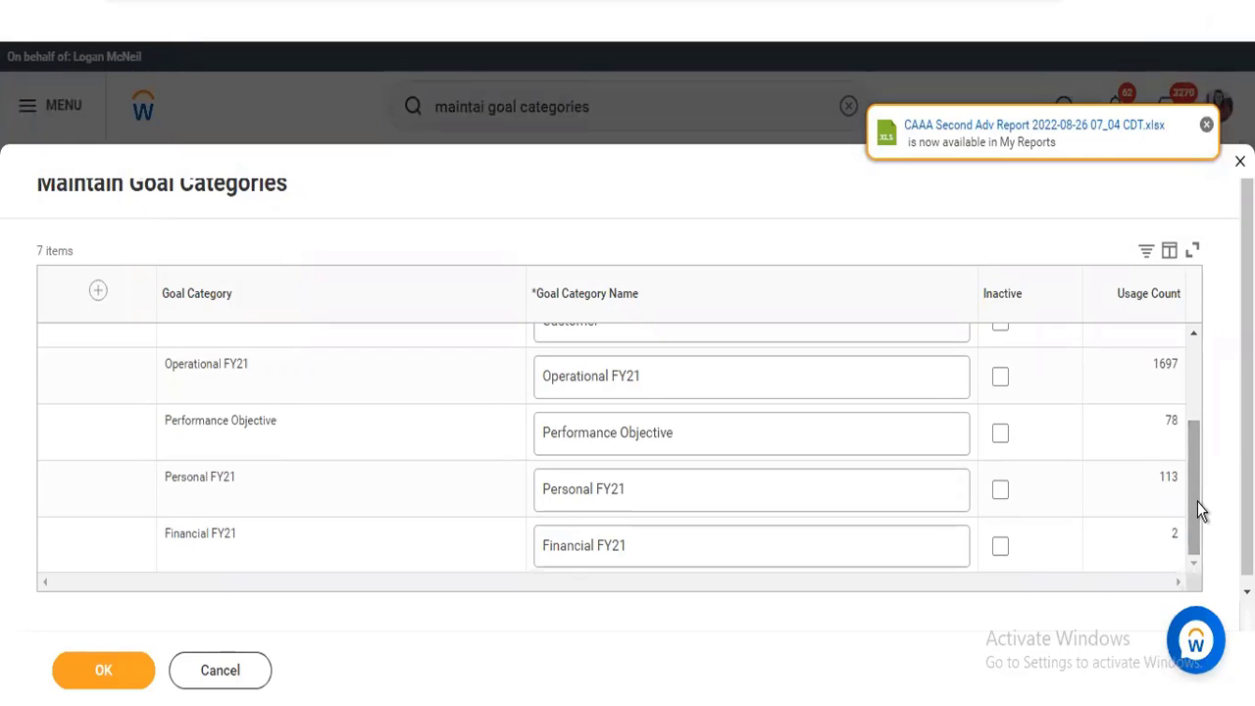
left_click(1205, 129)
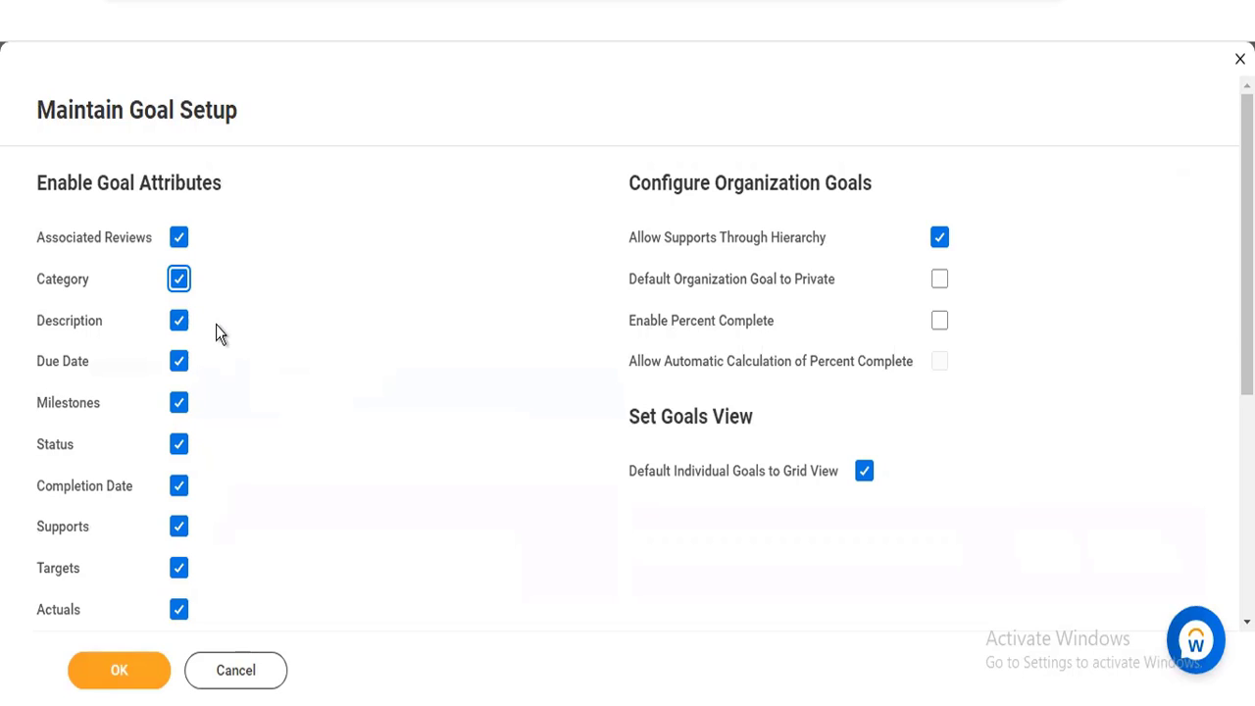
Examine the goal attributes in Maintain Goal Setup, including Description, Status, Targets, Actuals and Supports
mouse_move(140, 334)
mouse_move(86, 450)
scroll(628, 353, "down", 4)
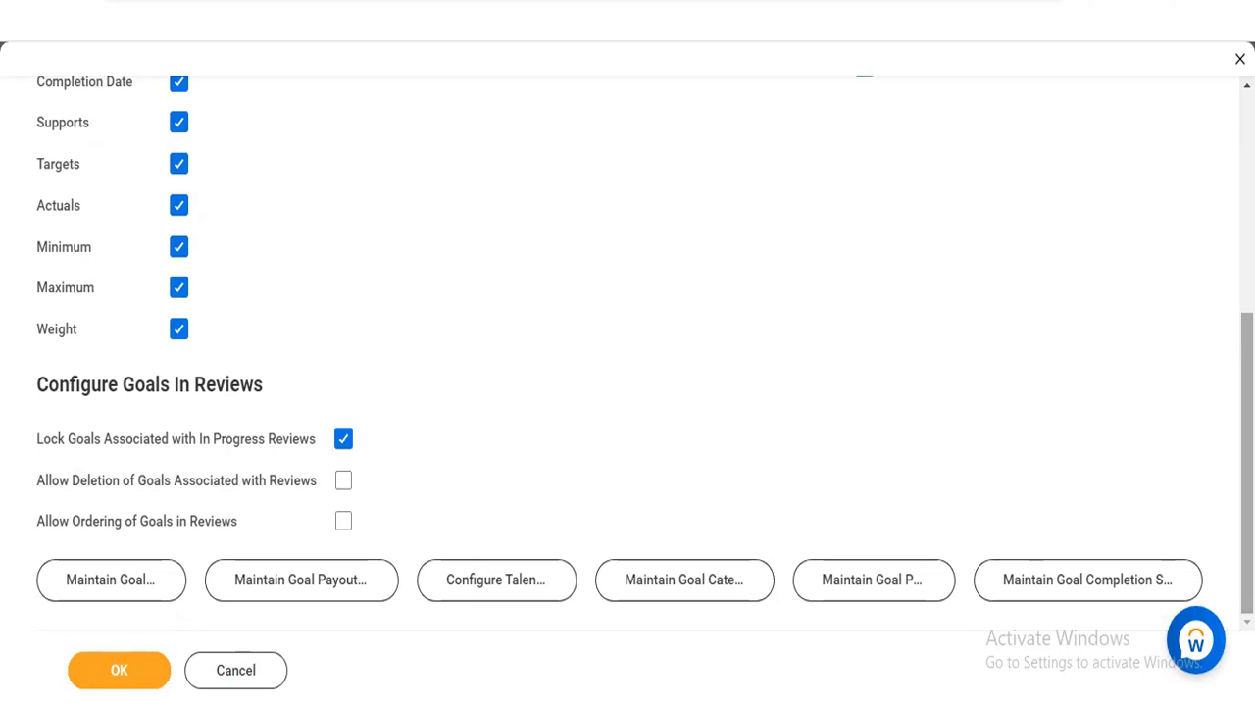
scroll(628, 363, "up", 3)
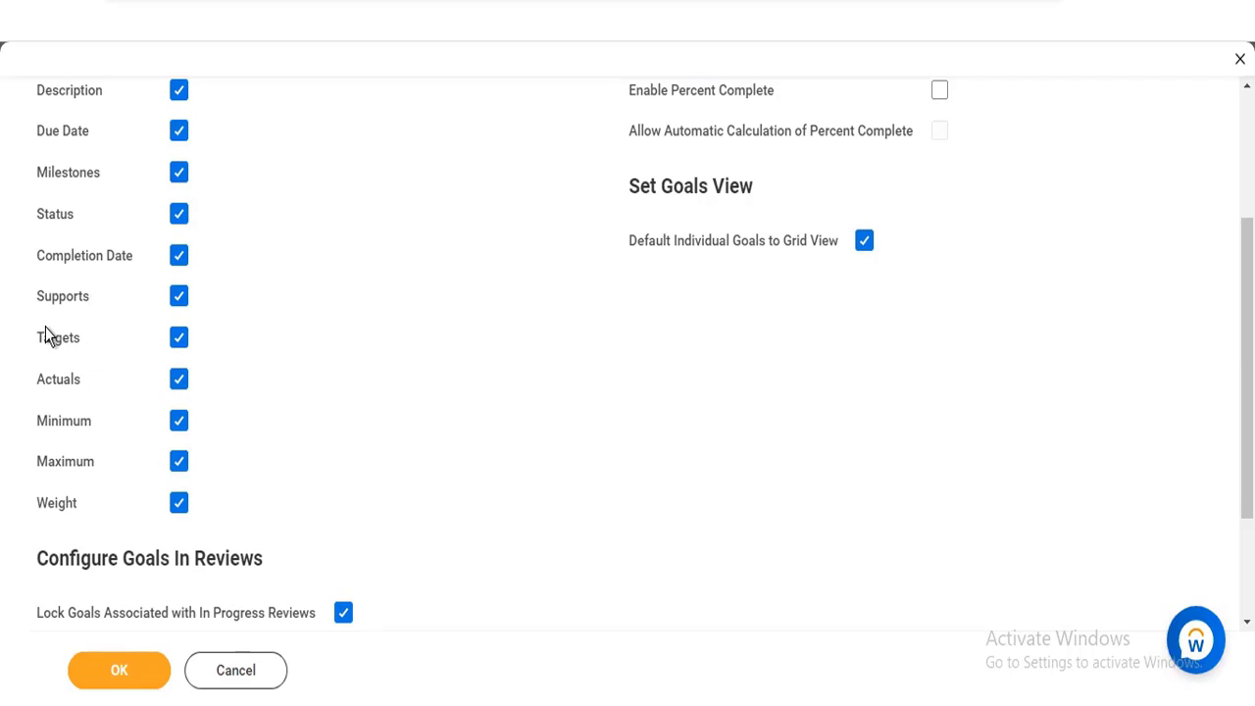
mouse_move(45, 344)
mouse_move(71, 388)
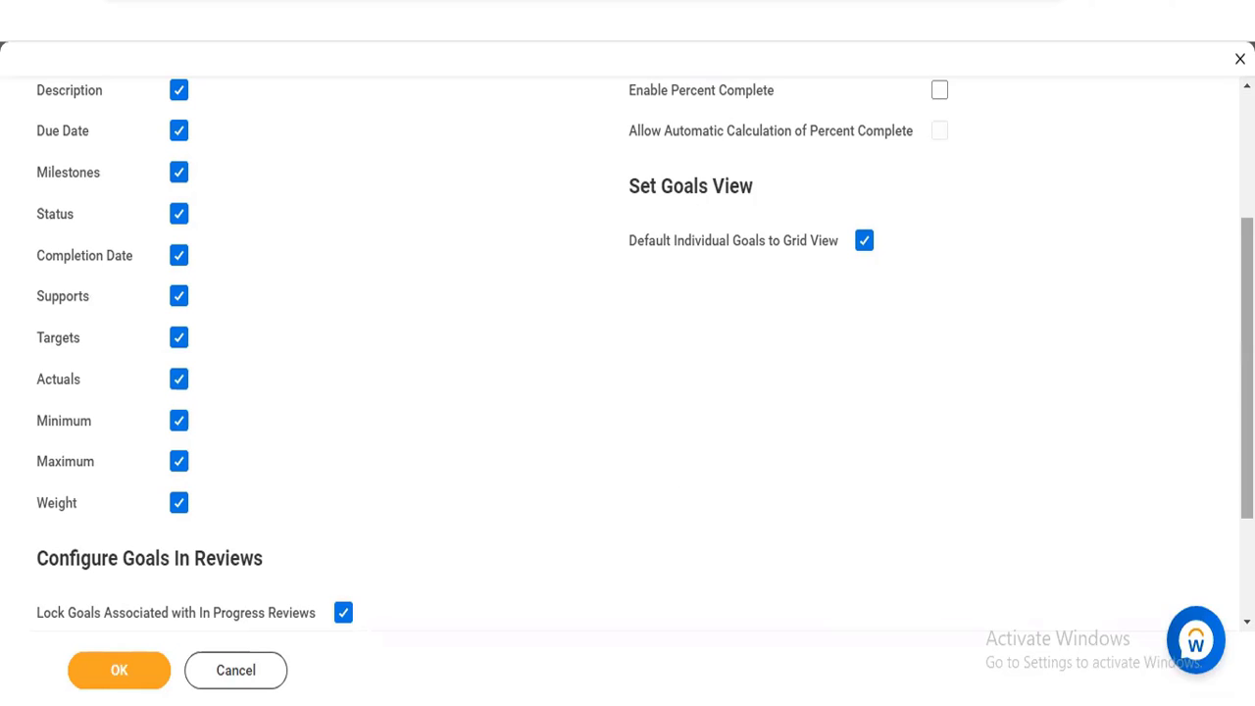
scroll(1245, 392, "down", 3)
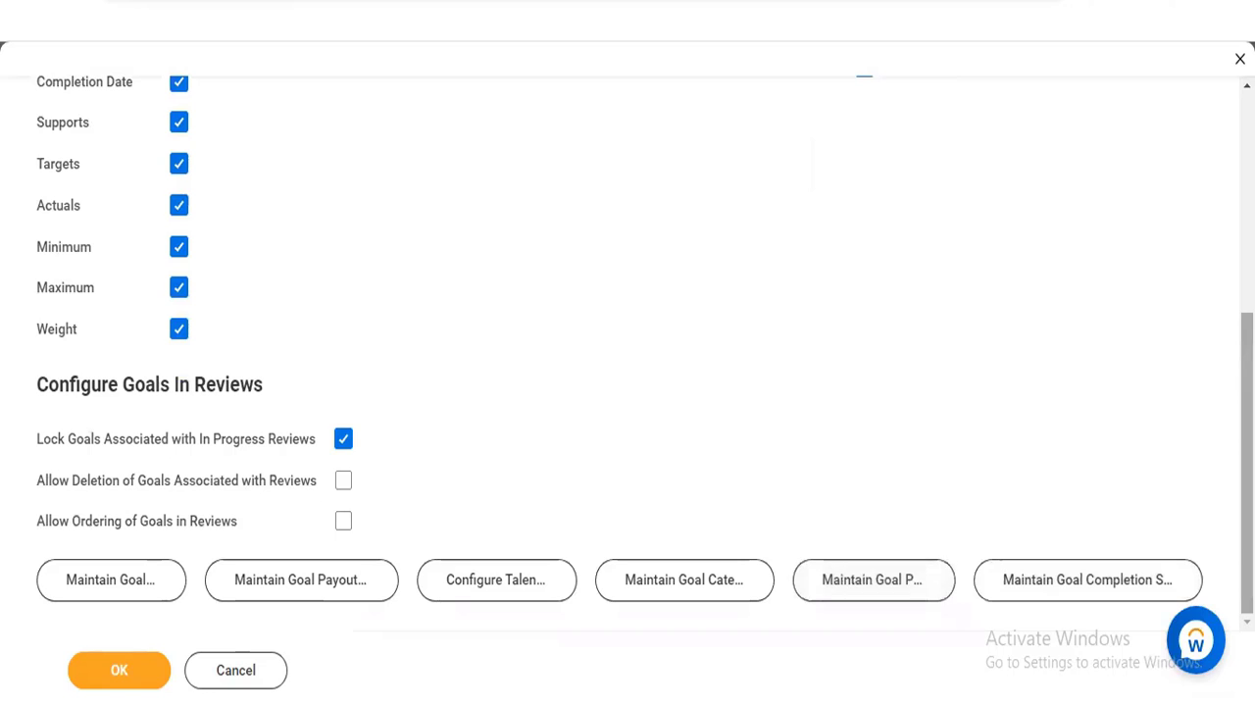
scroll(1245, 451, "up", 1)
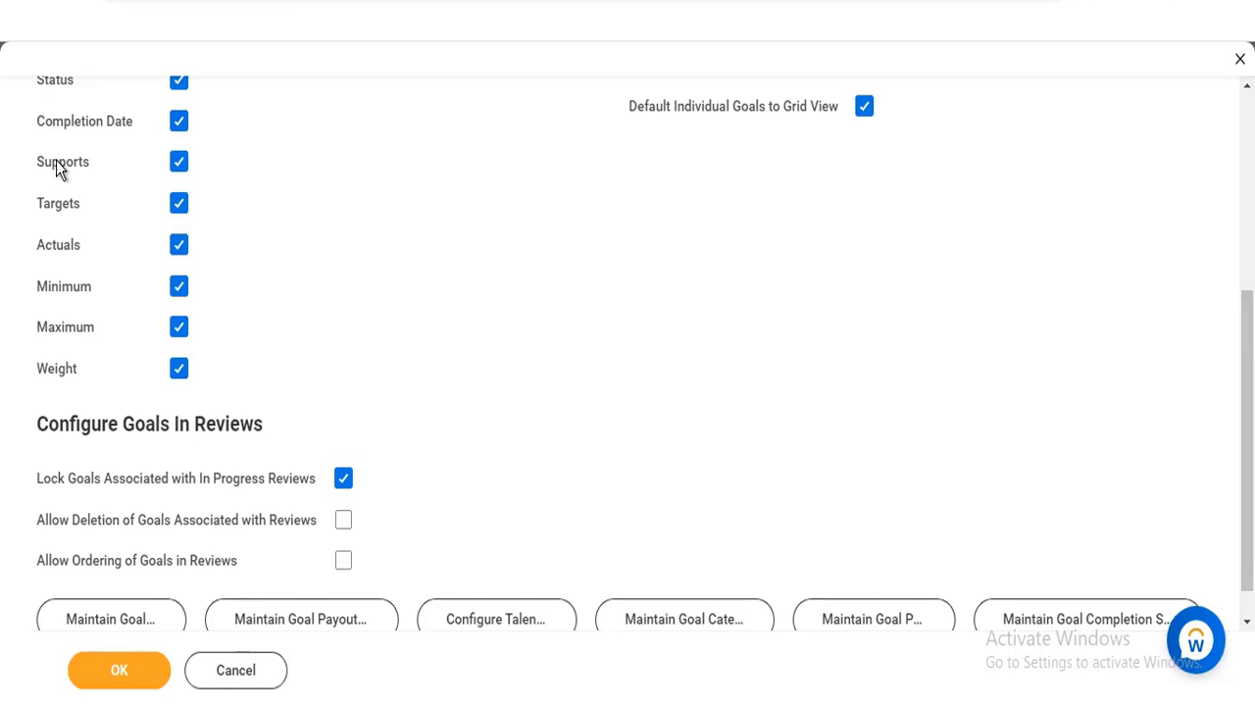
mouse_move(60, 170)
scroll(628, 348, "up", 4)
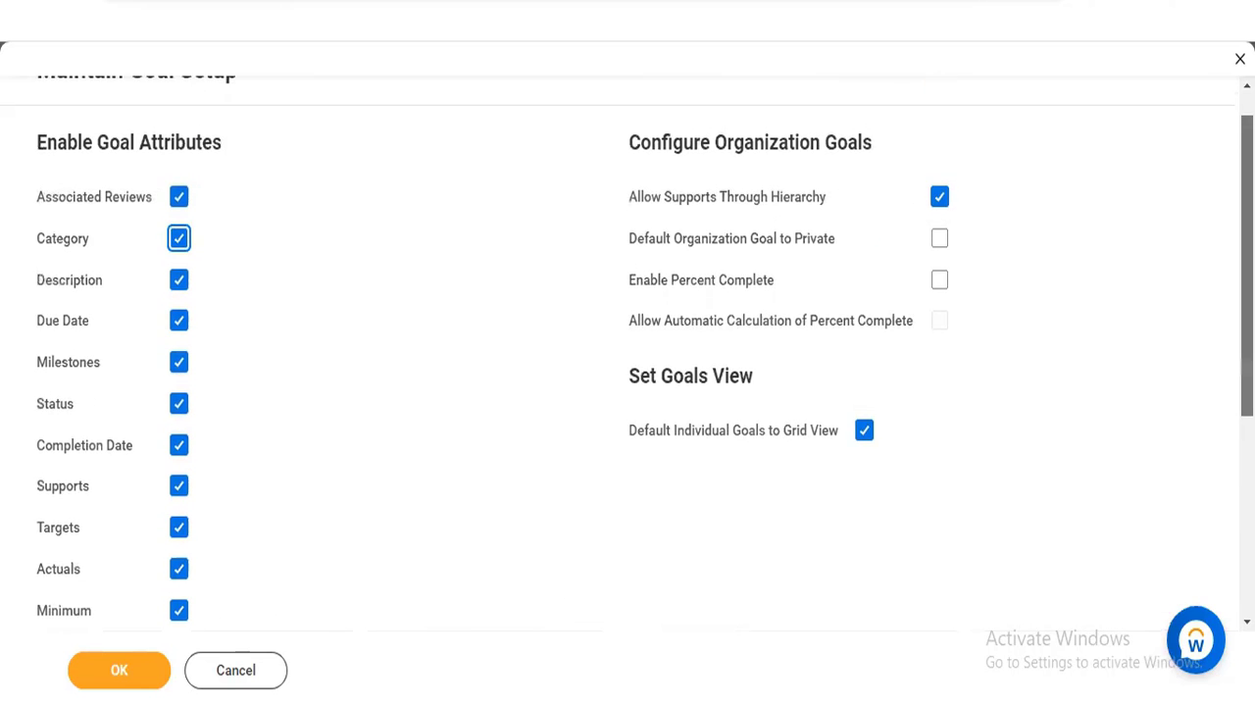
Examine the locking, deletion and ordering options for goals in reviews, and the organization goal hierarchy, privacy and percent complete options
scroll(627, 353, "down", 3)
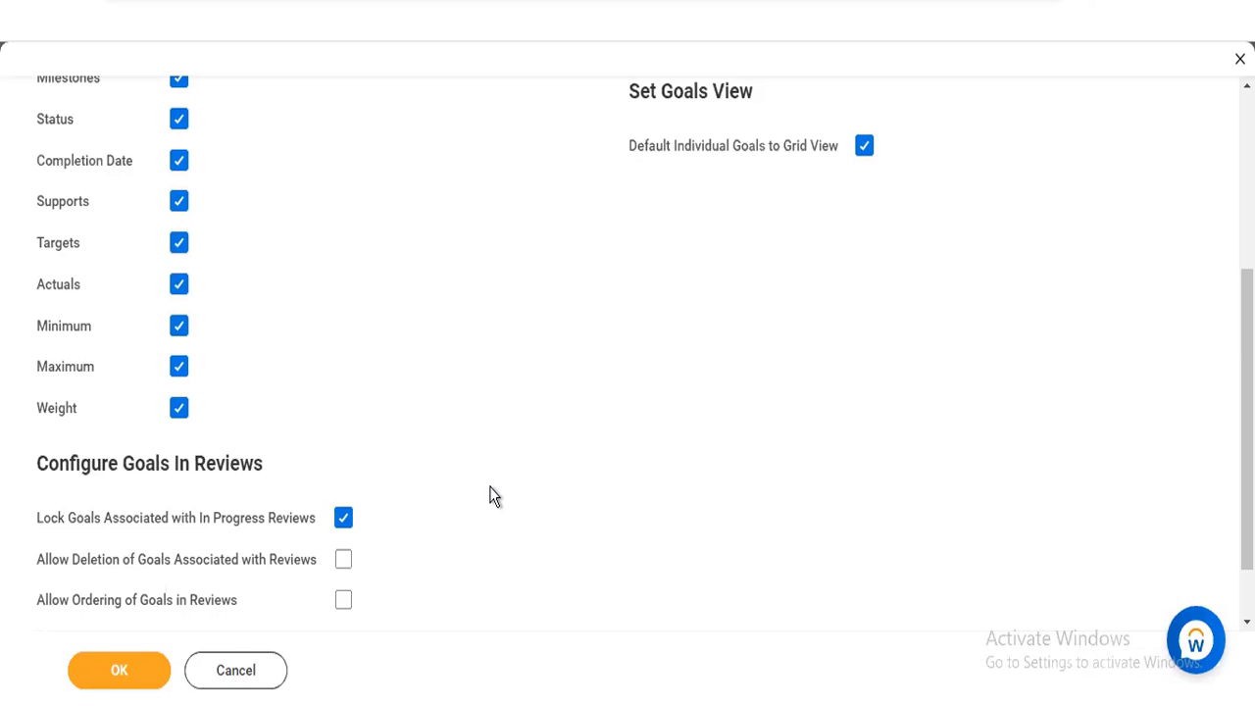
mouse_move(111, 536)
left_click_drag(1247, 419, 1247, 244)
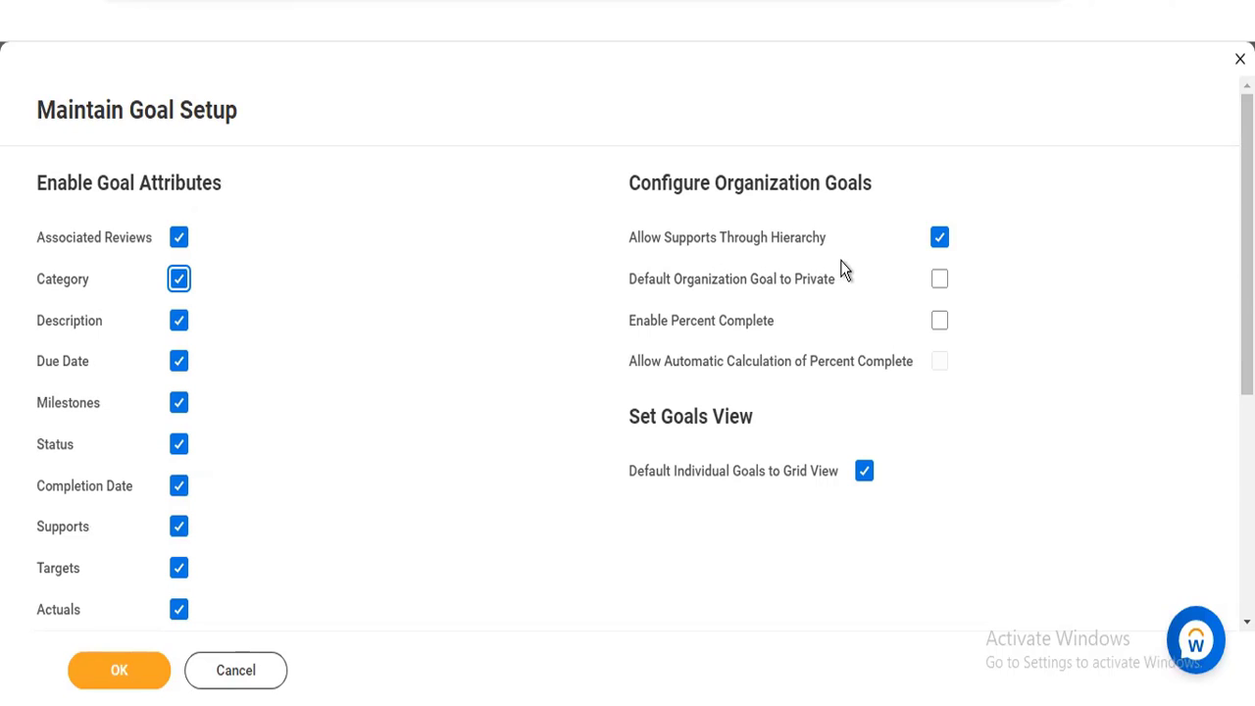
mouse_move(845, 270)
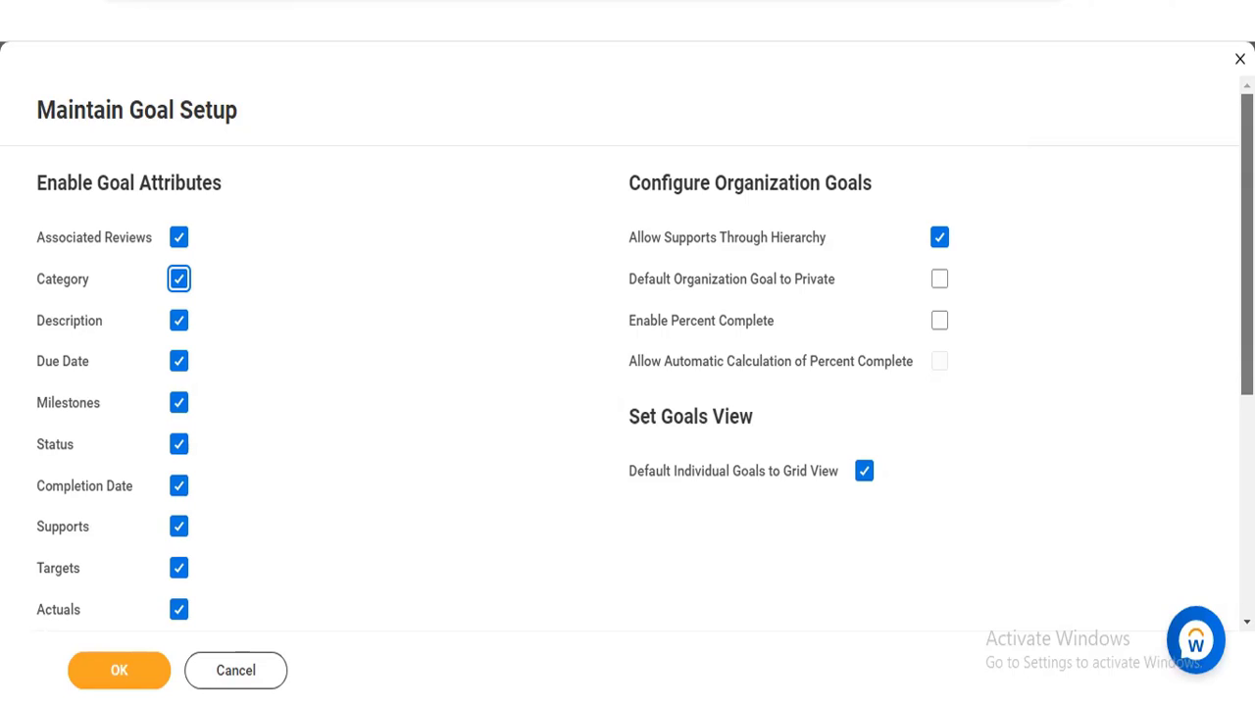
scroll(1024, 115, "down", 5)
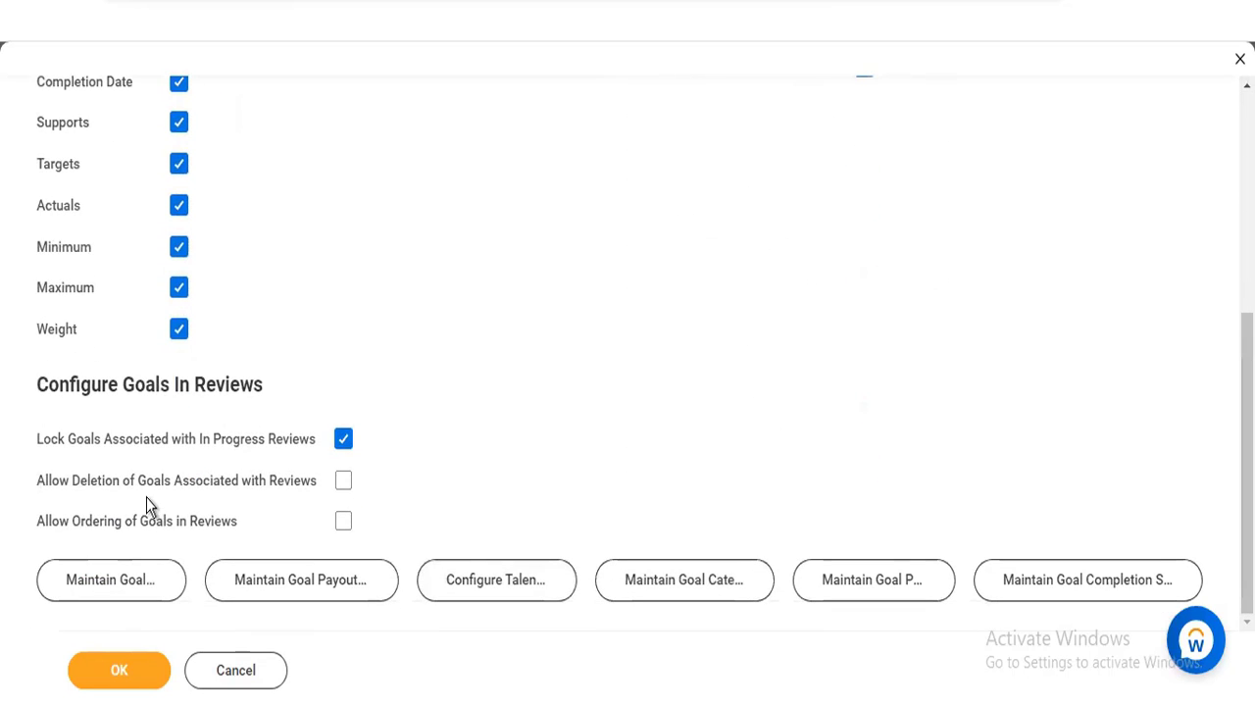
mouse_move(144, 497)
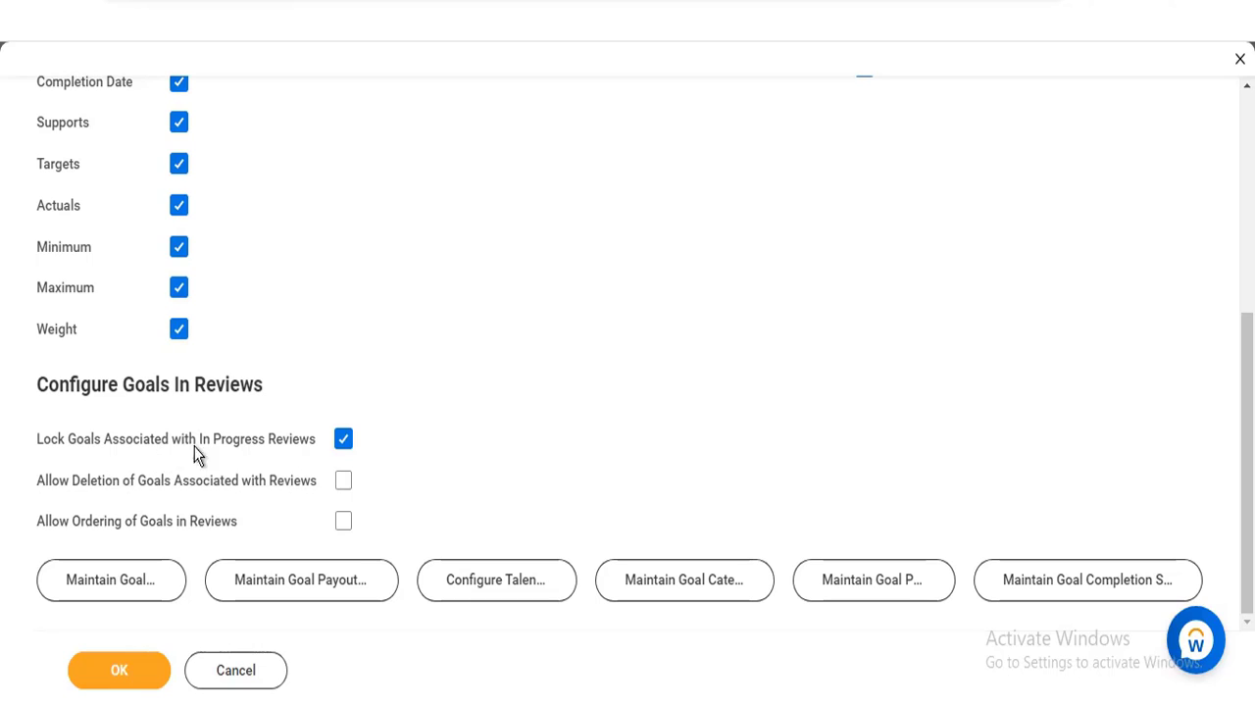
mouse_move(216, 446)
scroll(1052, 477, "up", 5)
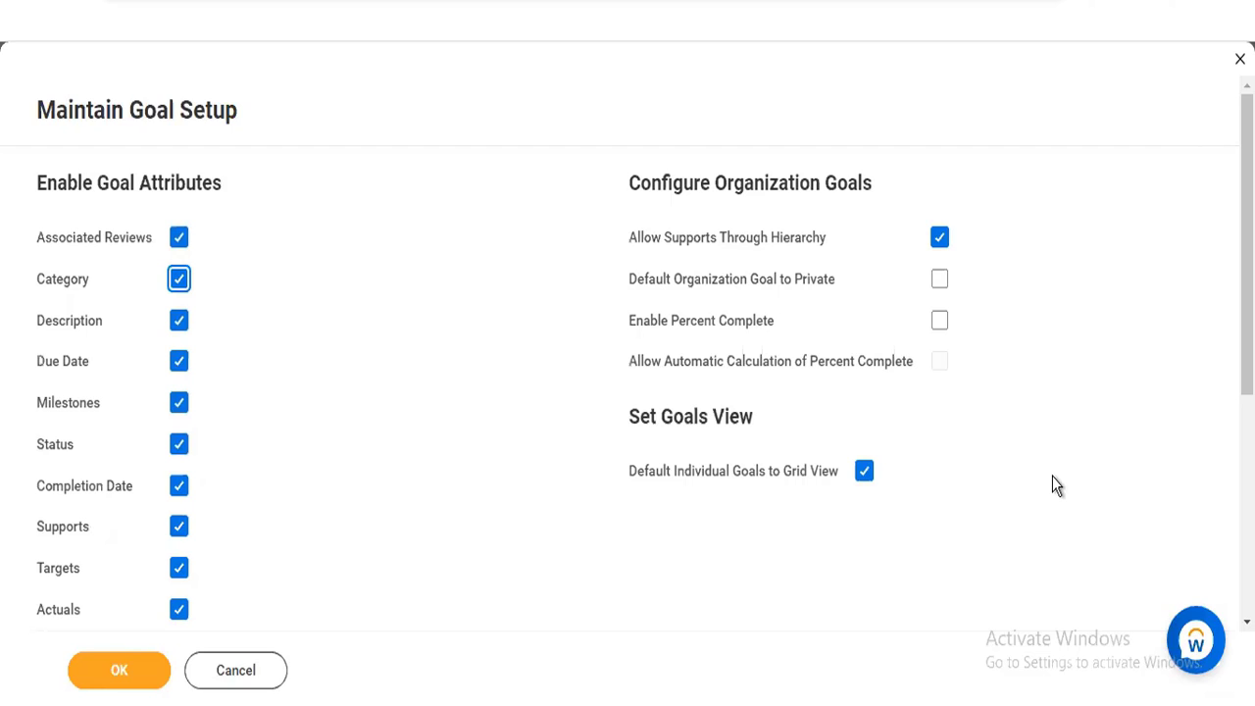
scroll(1247, 245, "down", 5)
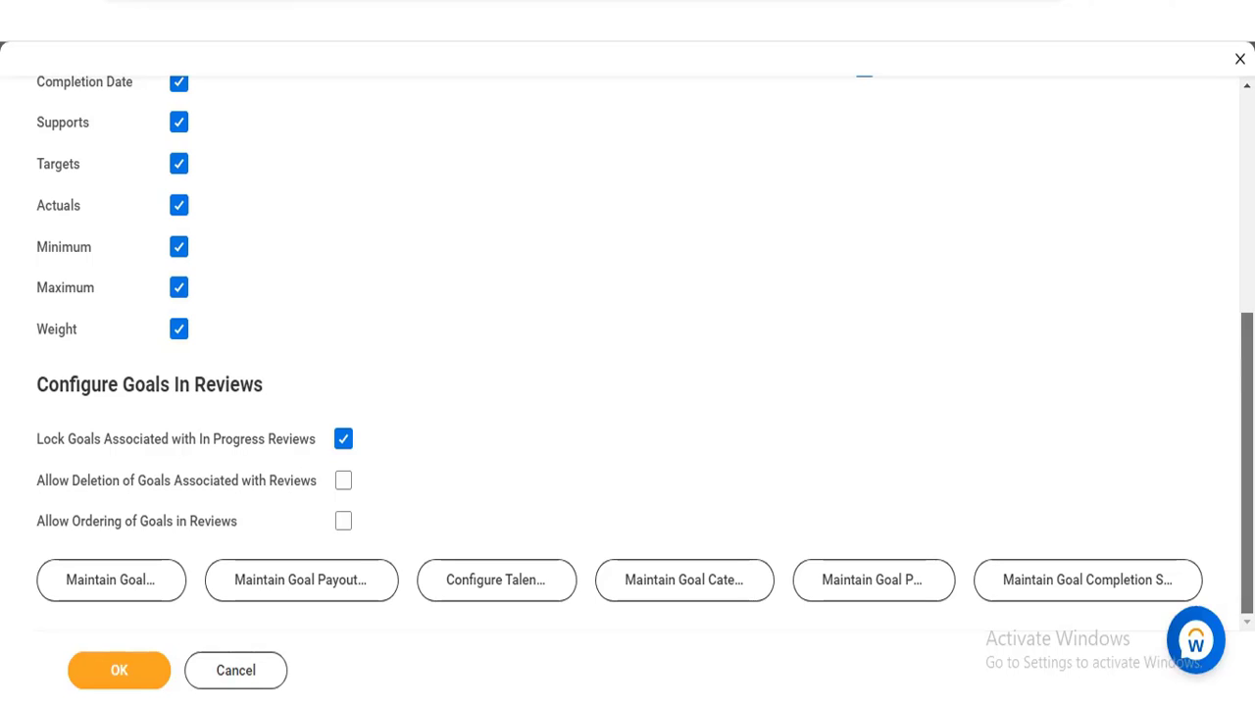
scroll(1045, 440, "up", 5)
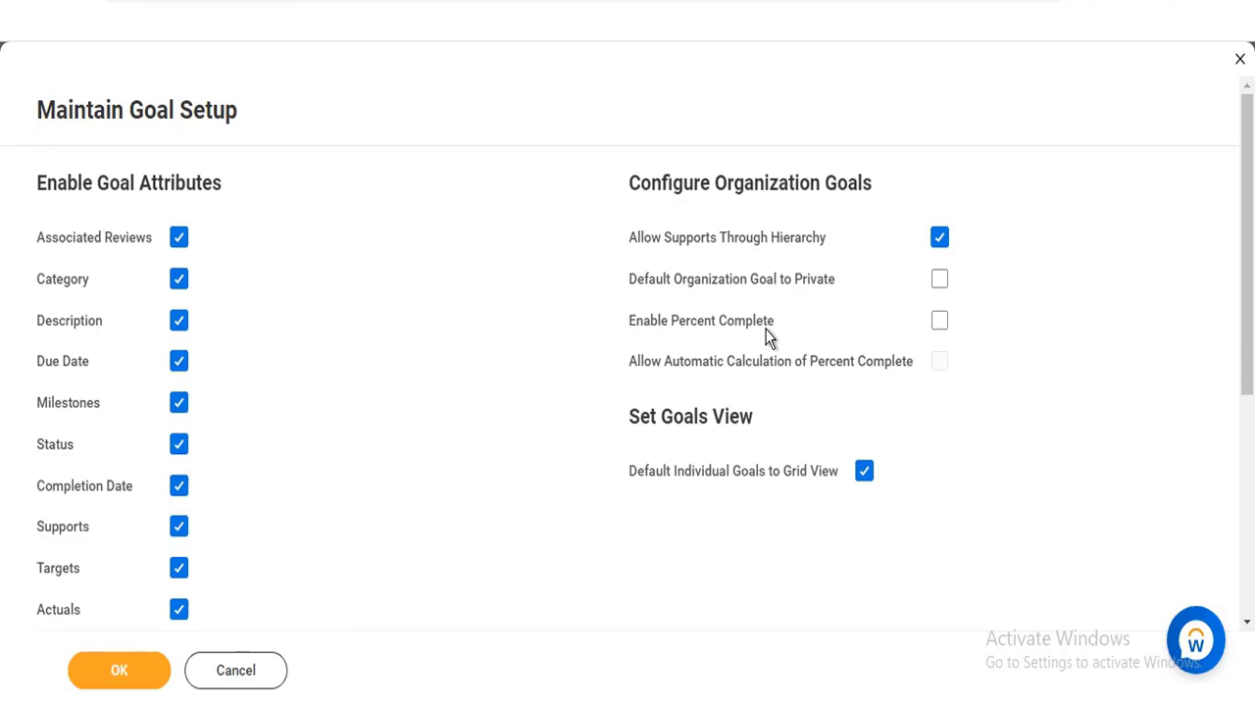
mouse_move(758, 245)
mouse_move(943, 365)
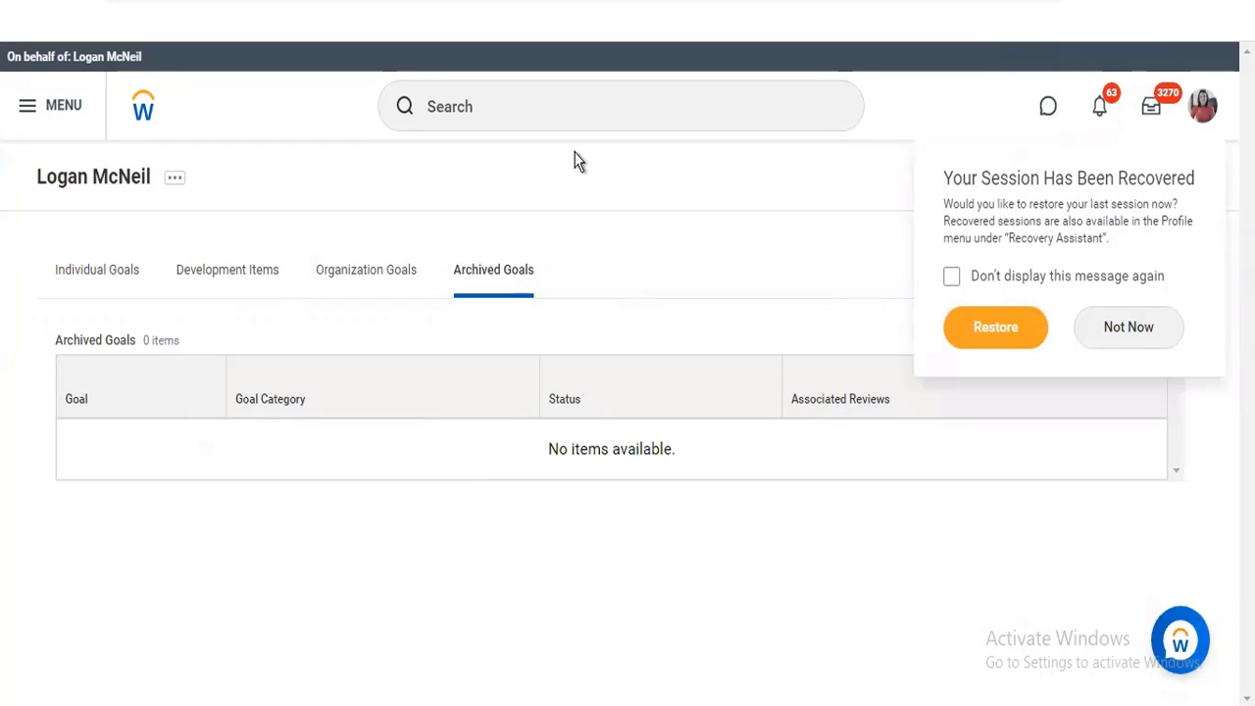
Reopen the Maintain Goal Setup task from the recent searches and go to its goals-in-reviews settings and related tasks
left_click(524, 108)
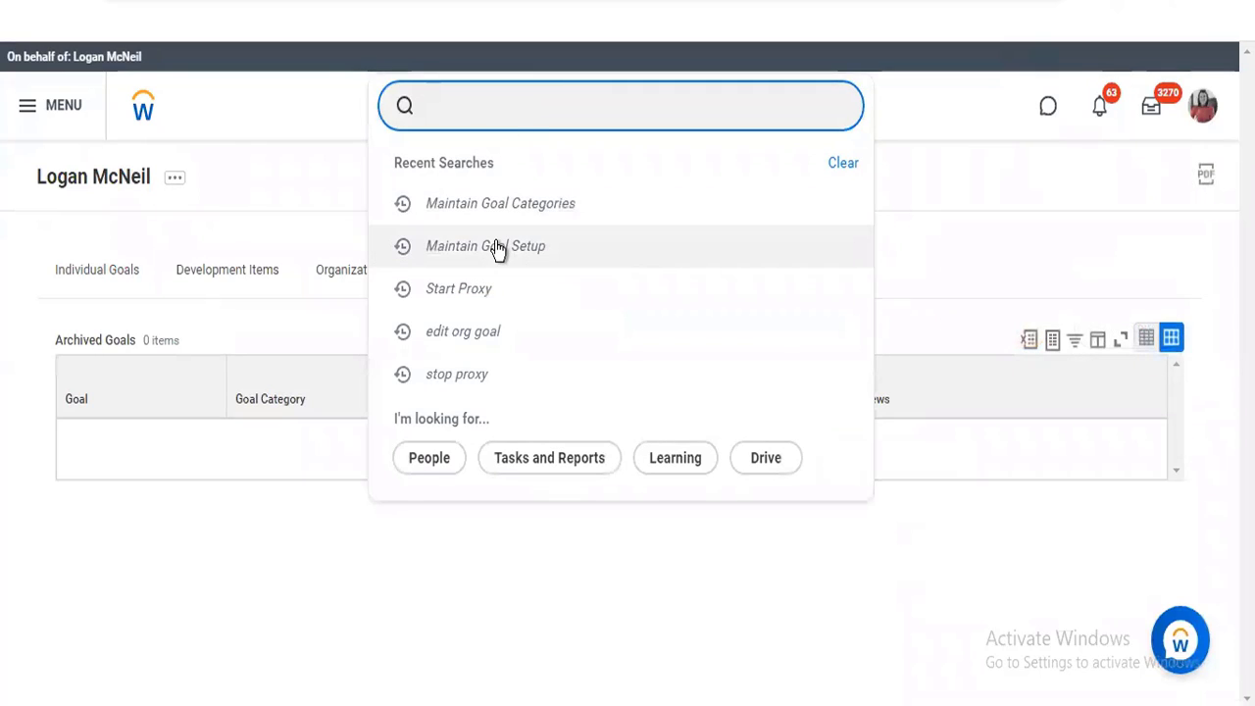
left_click(496, 245)
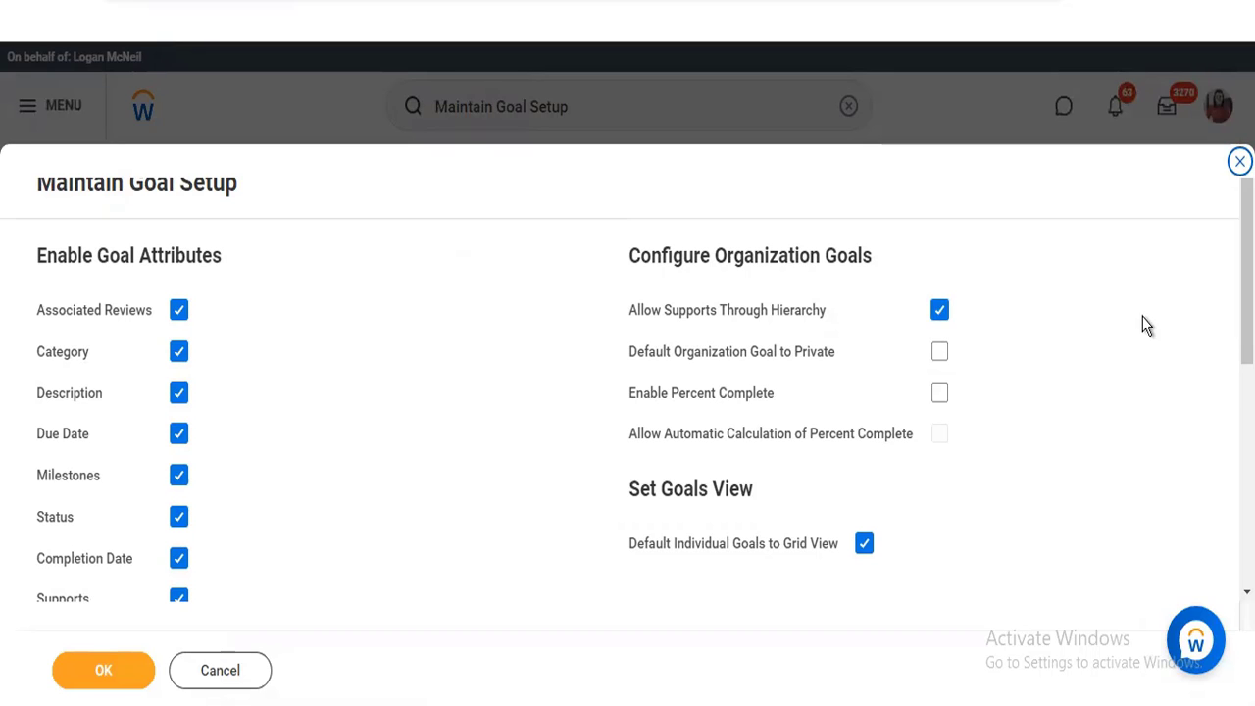
scroll(627, 373, "down", 5)
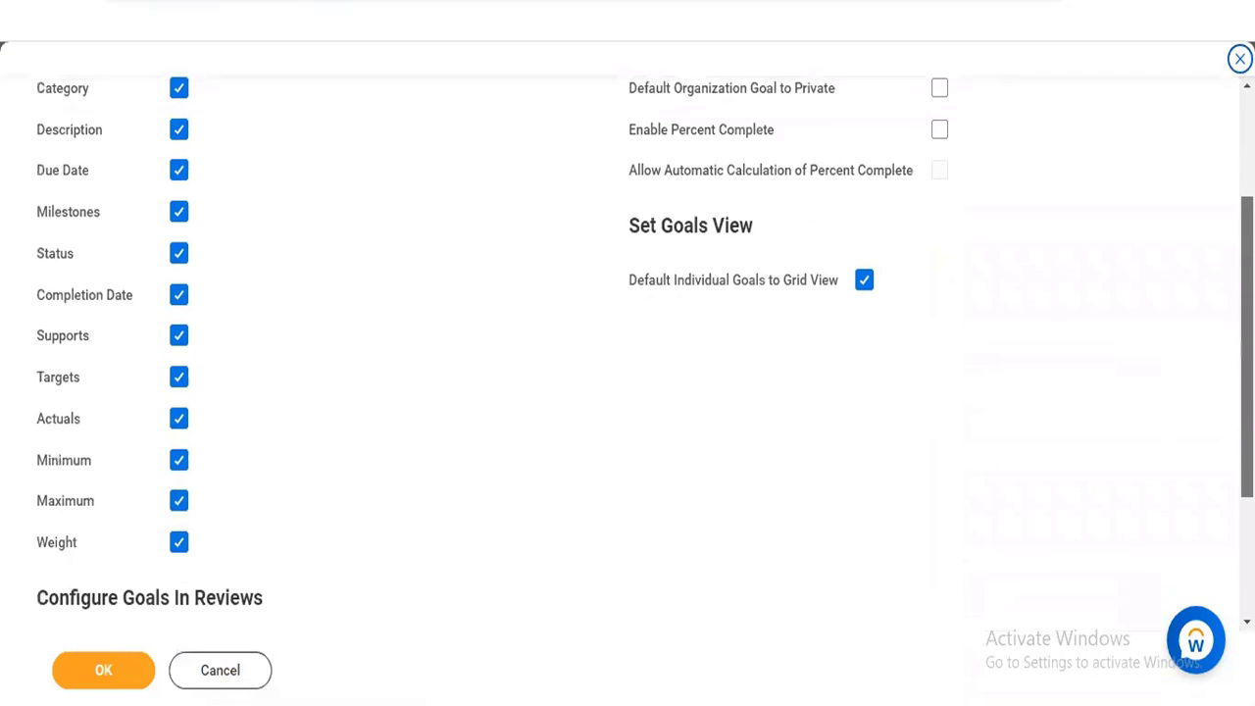
scroll(628, 372, "down", 2)
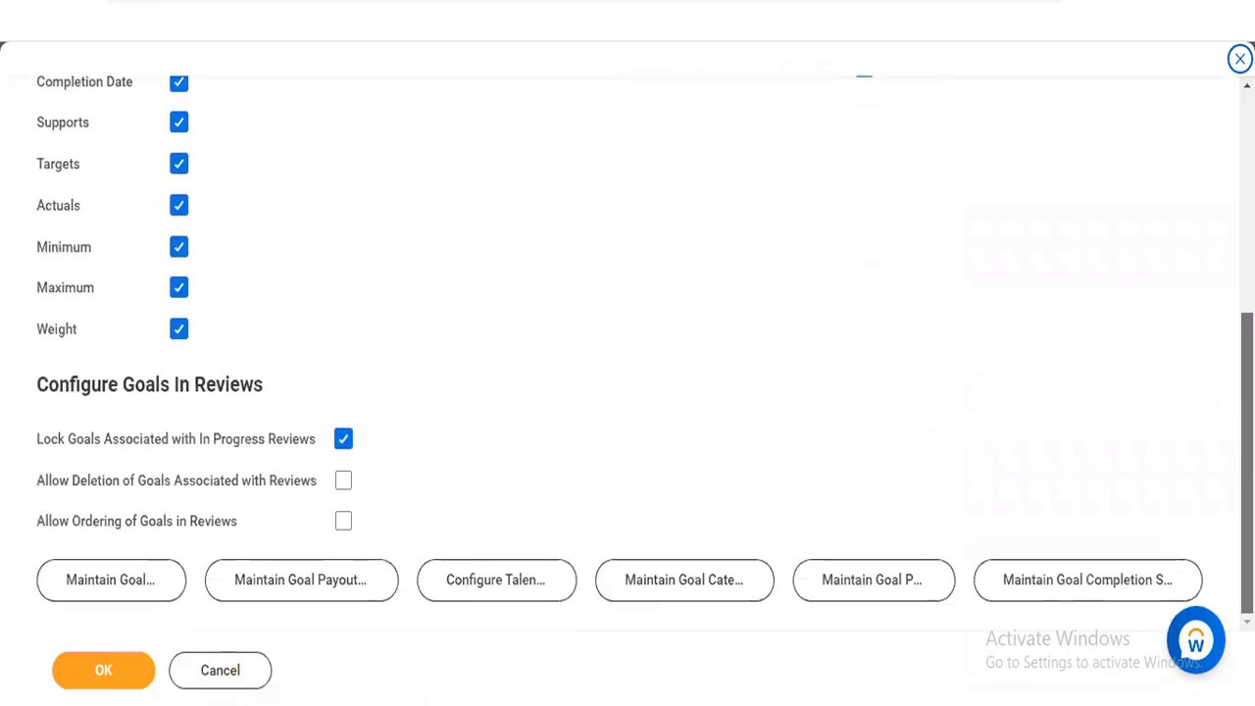